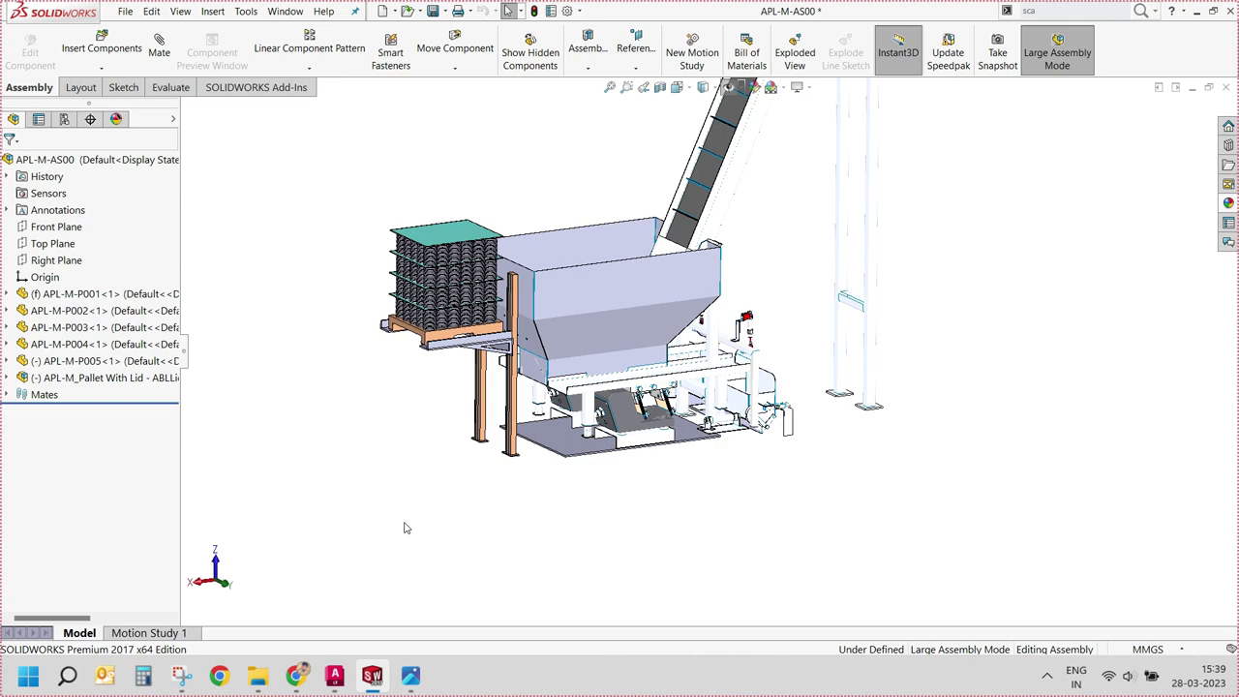
Step: Open the New SOLIDWORKS Document dialog over the gantry assembly with Ctrl+N
key("ctrl+n")
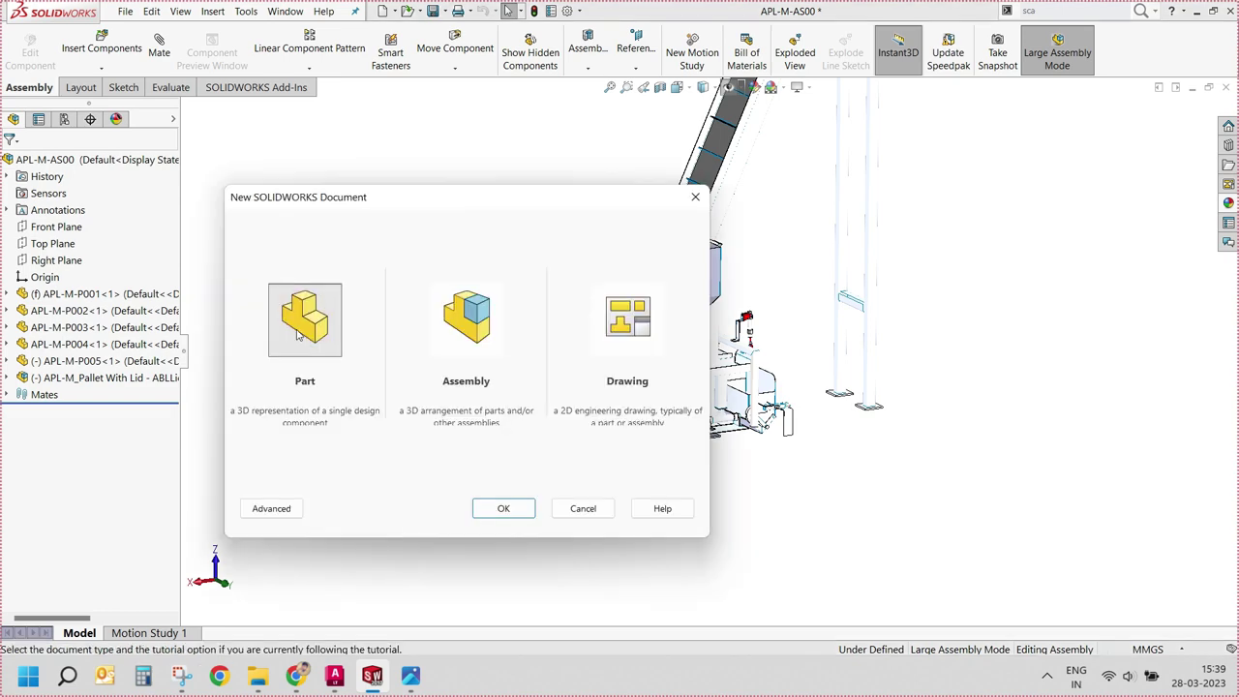
Step: Create a new part and set its unit system to millimetre-gram-second (MMGS)
double_click(304, 319)
left_click(22, 58)
left_click(581, 204)
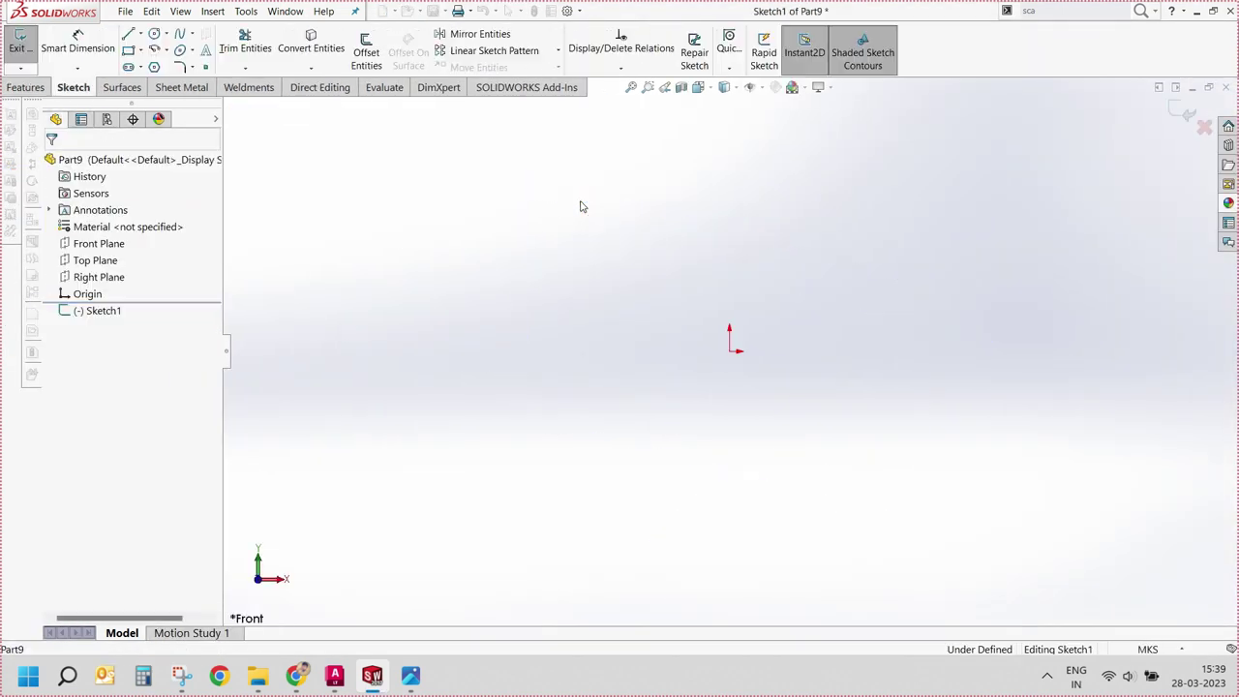
left_click(137, 56)
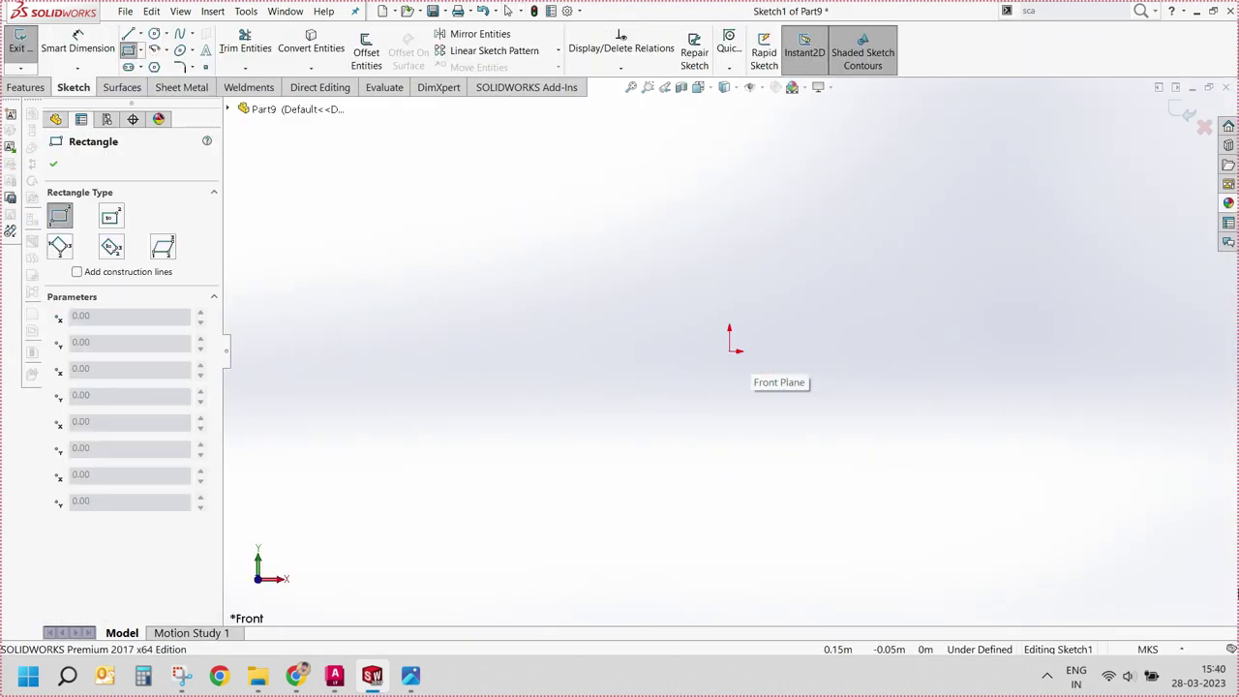
left_click(1148, 649)
left_click(1122, 571)
Step: On the Front Plane, sketch a centred rectangle at the origin and a second rectangle below
left_click(28, 48)
left_click(445, 184)
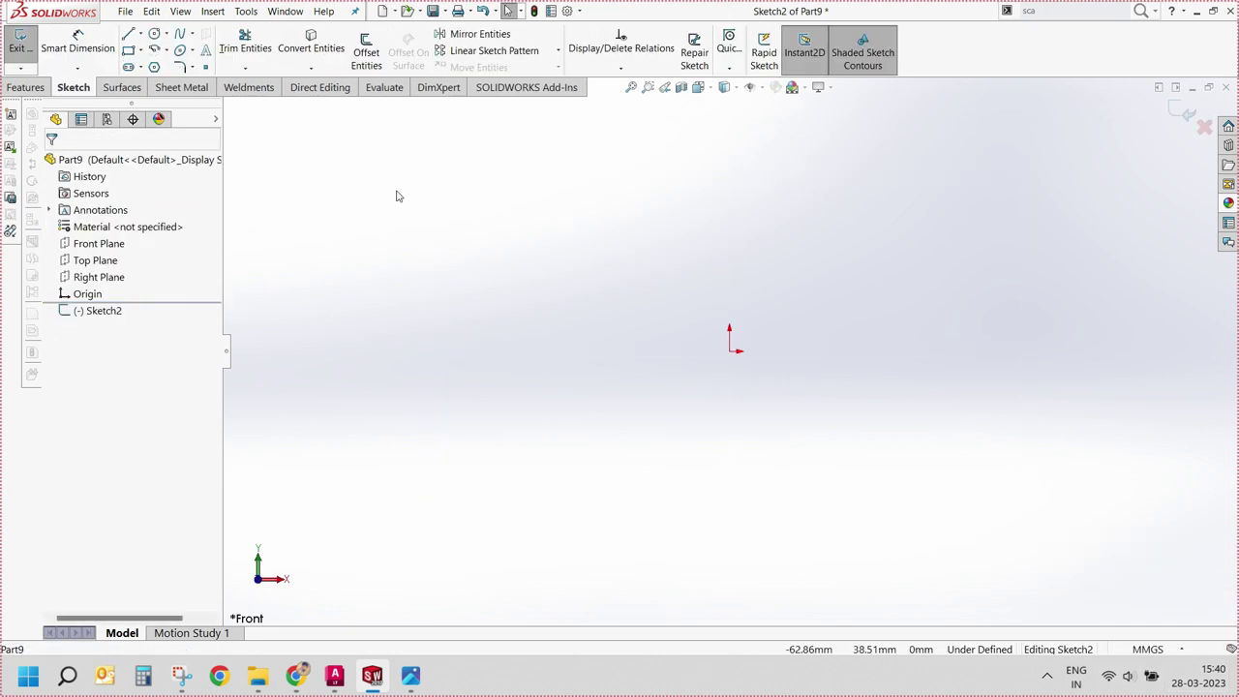
left_click(141, 67)
left_click(184, 86)
left_click(730, 349)
left_click(841, 435)
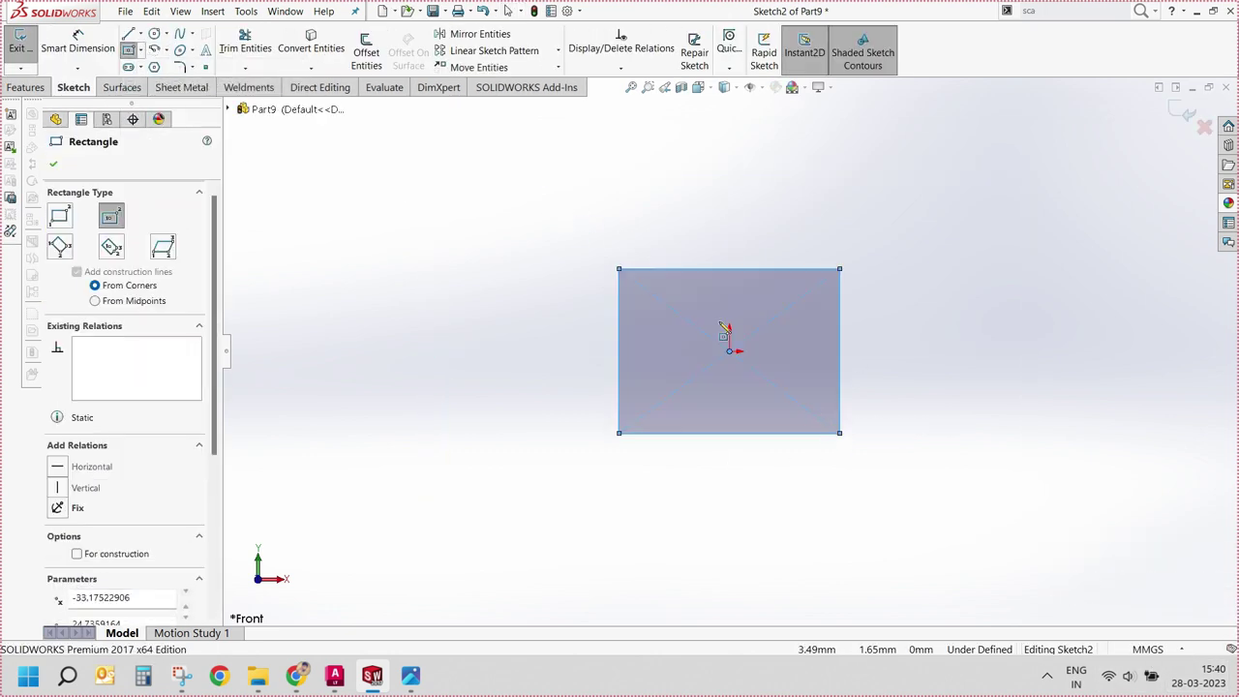
scroll(716, 279, "up", 5)
scroll(735, 454, "down", 2)
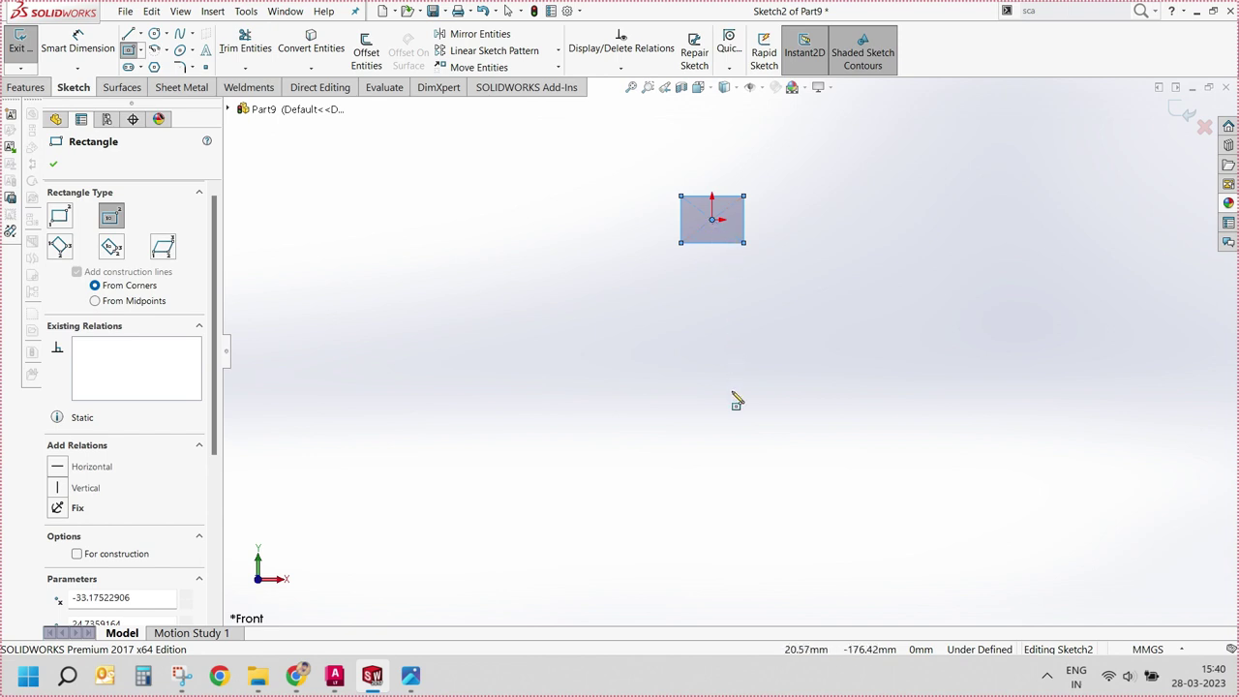
left_click(658, 379)
left_click(784, 518)
key("Escape")
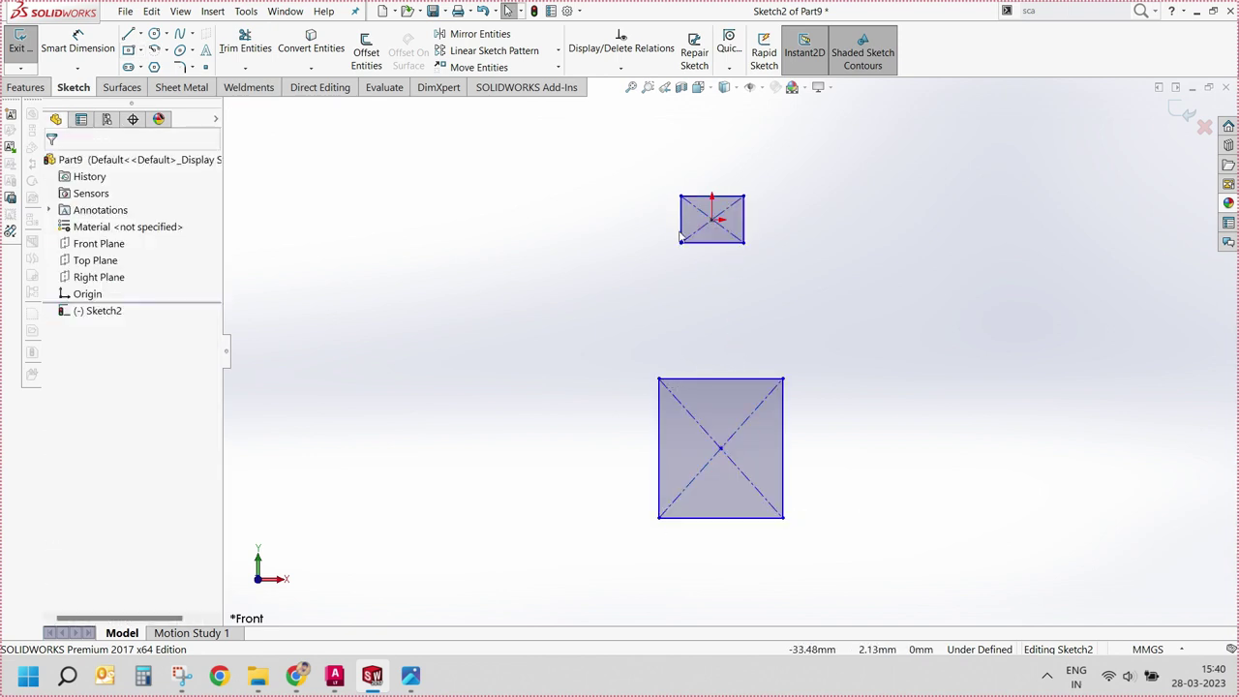
Step: Make the rectangles' side edges collinear and equal, turning both into equal squares
left_click(680, 232)
left_click(658, 417, "ctrl")
left_click(736, 357)
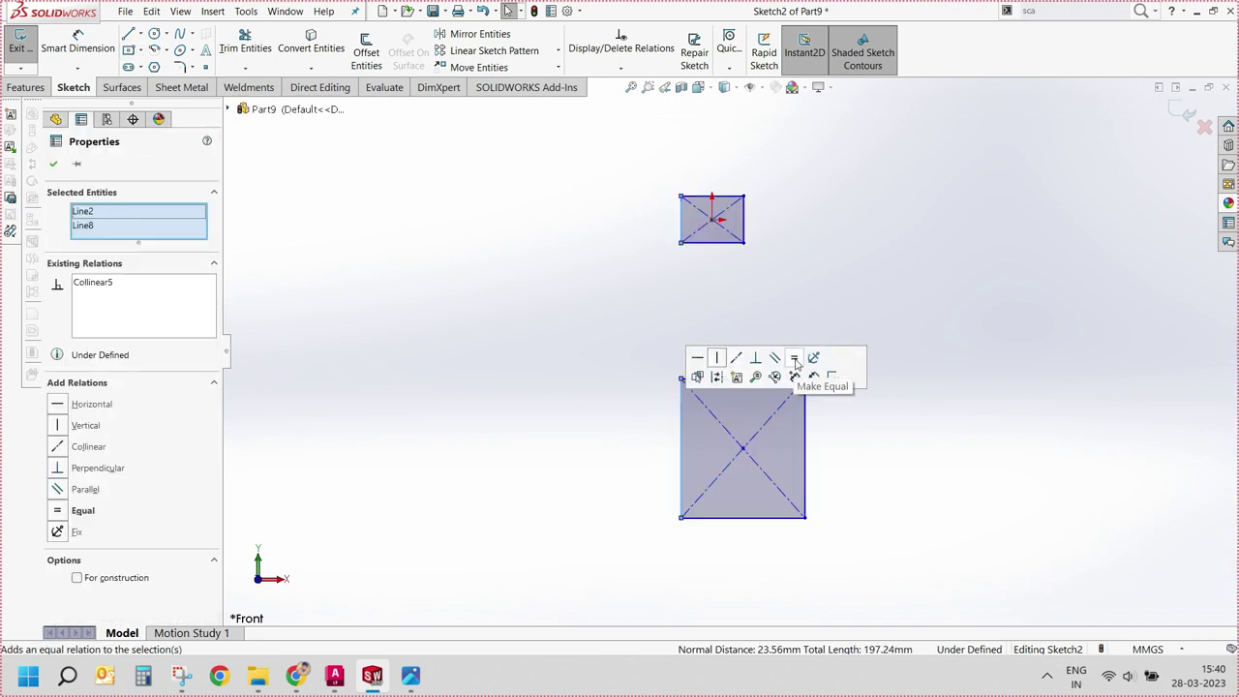
left_click(795, 360)
left_click(805, 497)
left_click(744, 219, "ctrl")
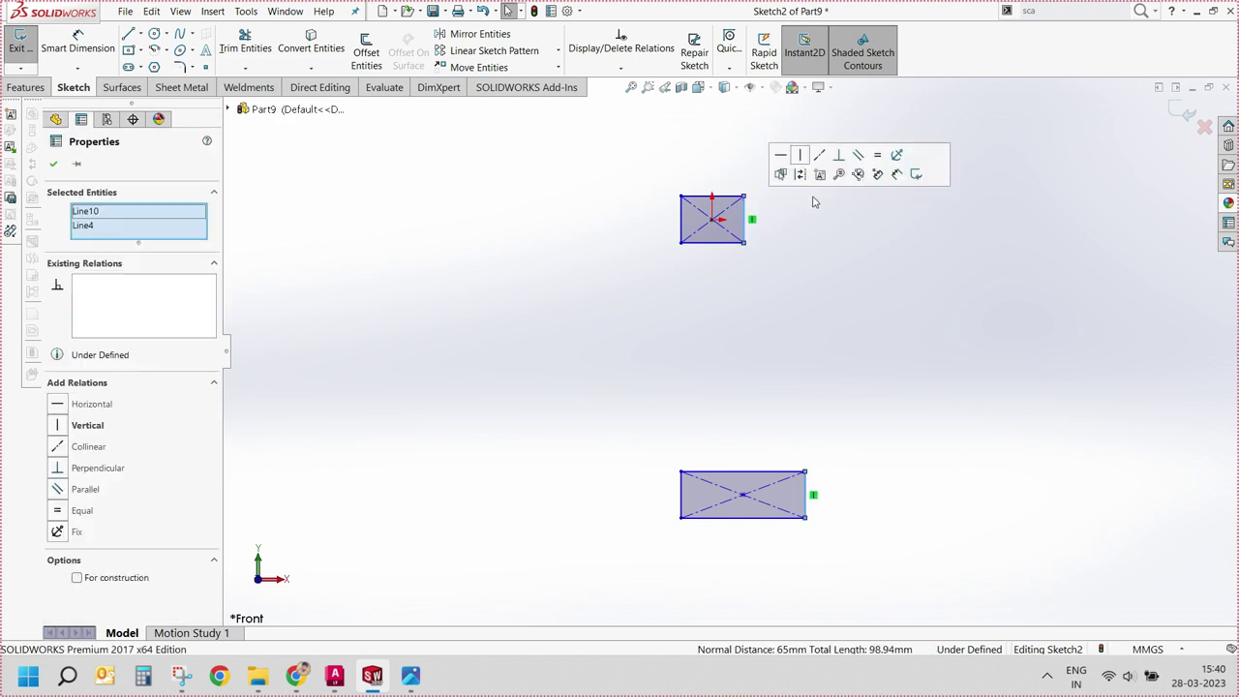
left_click(819, 159)
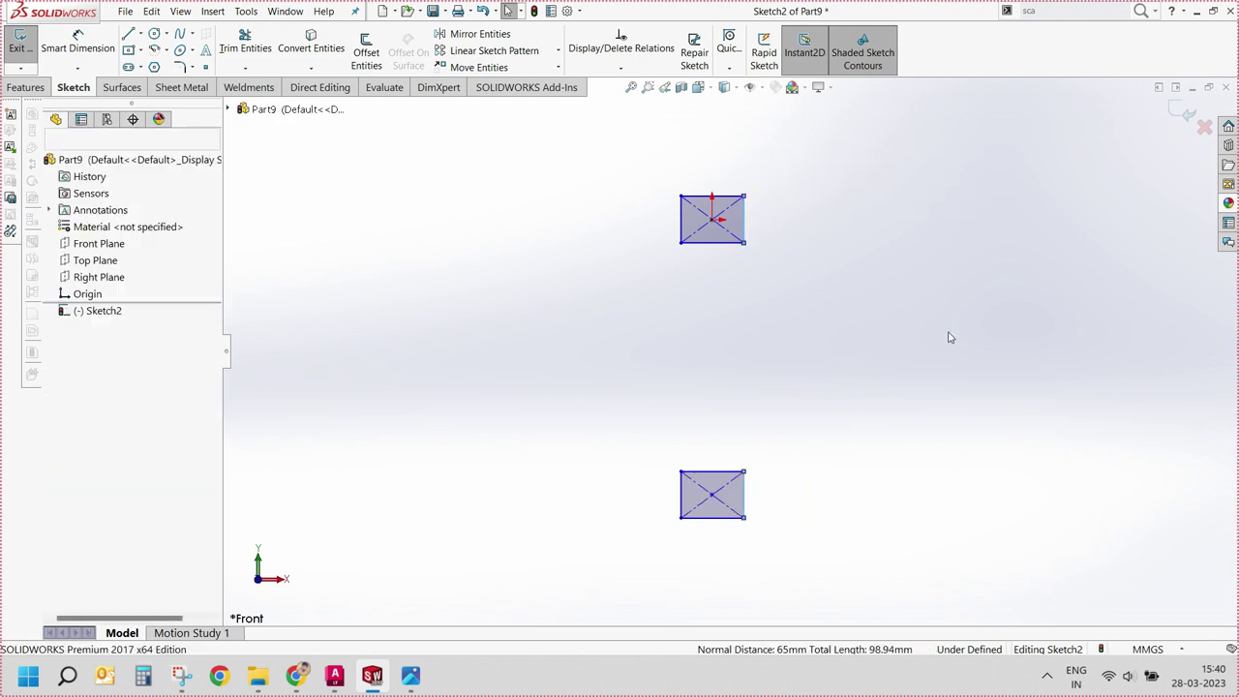
left_click(743, 489)
left_click(728, 472, "ctrl")
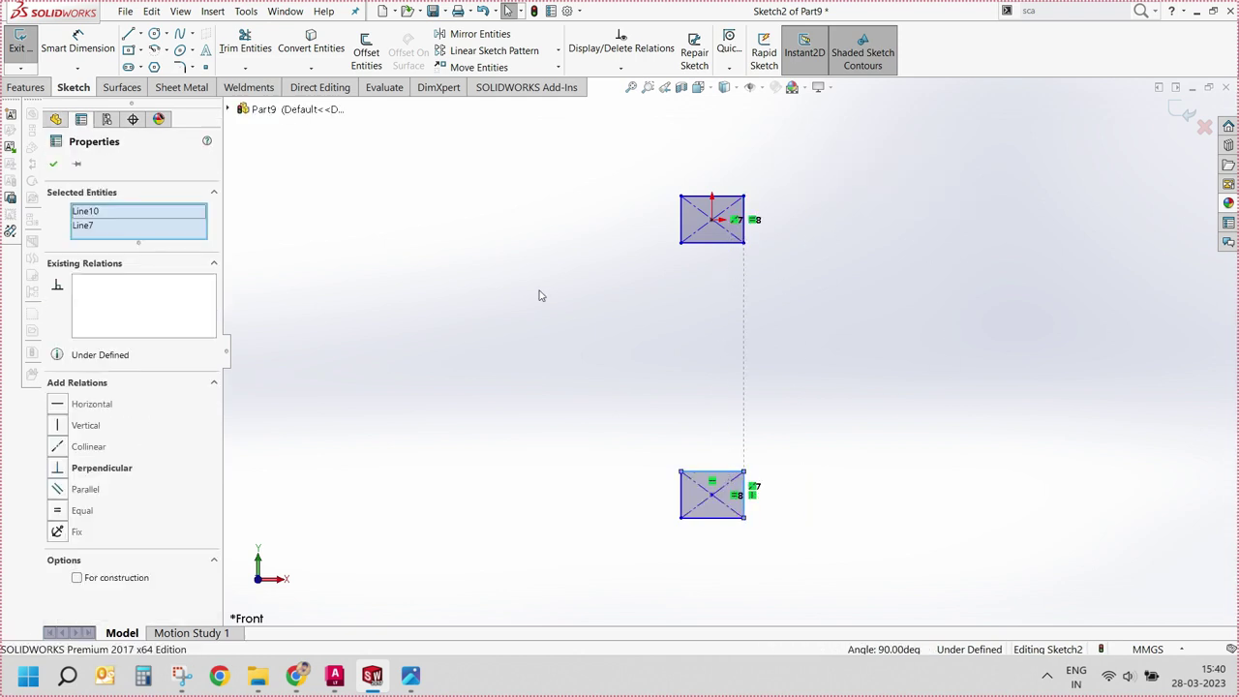
left_click(82, 511)
left_click(396, 443)
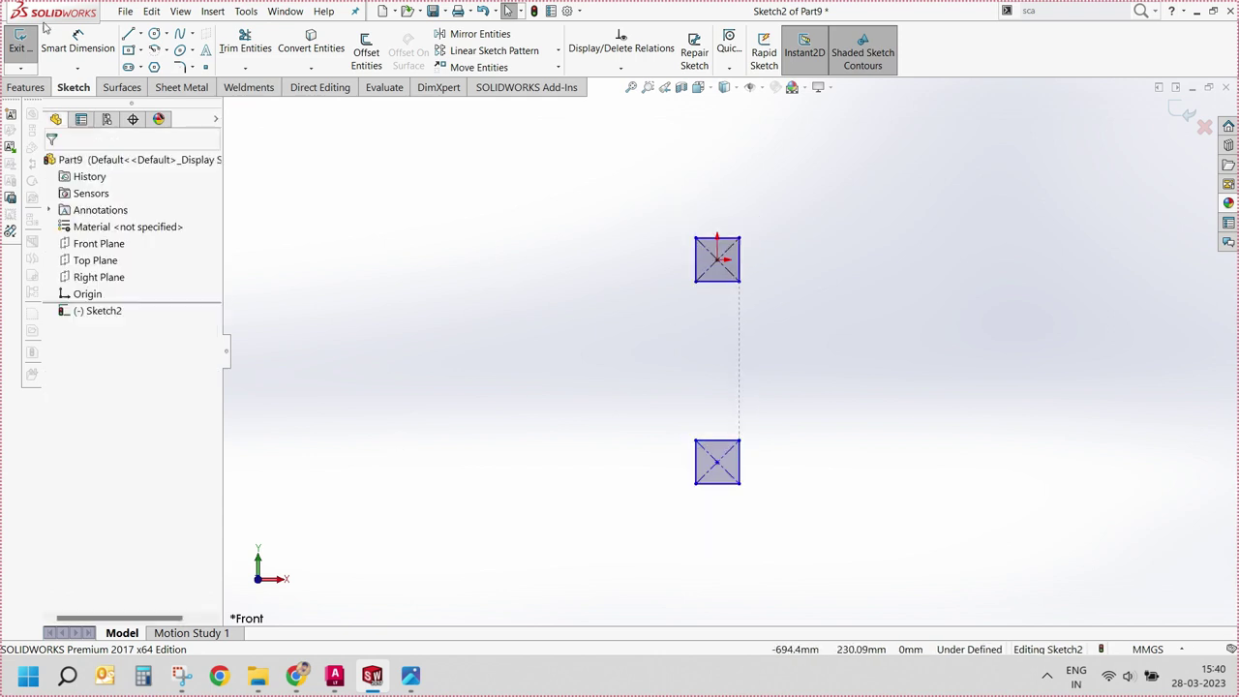
Step: Dimension the squares 2200 mm apart vertically and 300 mm wide
left_click(717, 441)
left_click(717, 281)
left_click(840, 334)
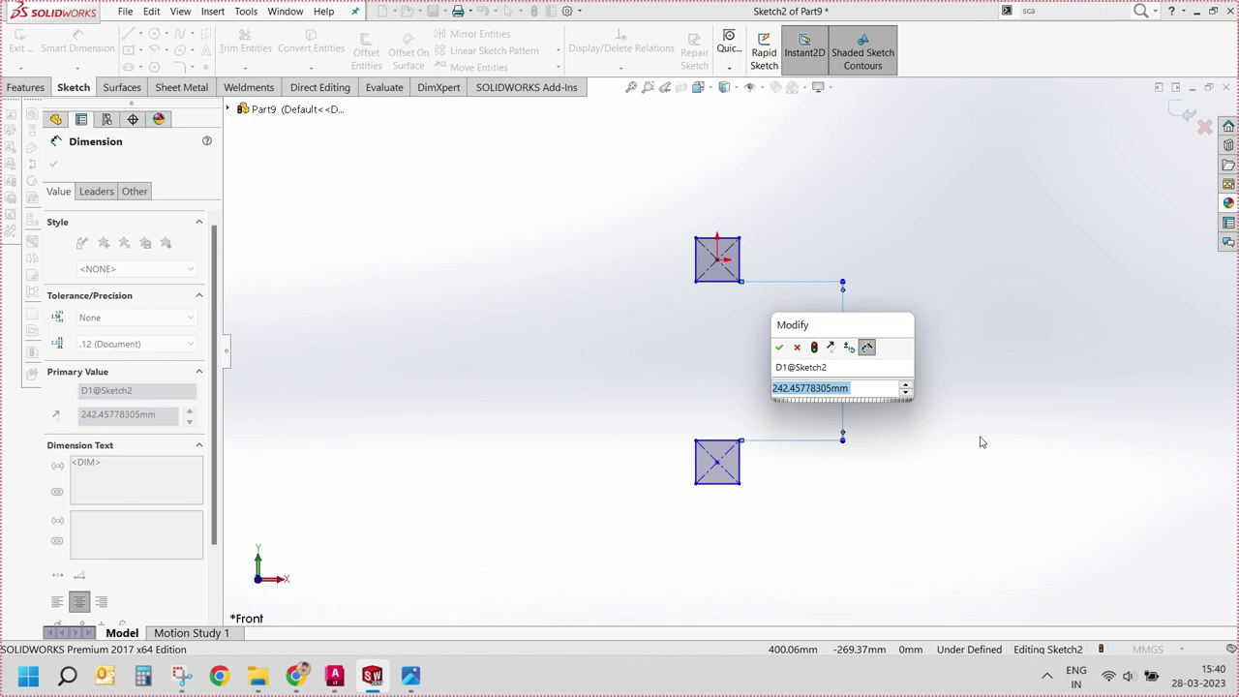
type("2200")
key("Return")
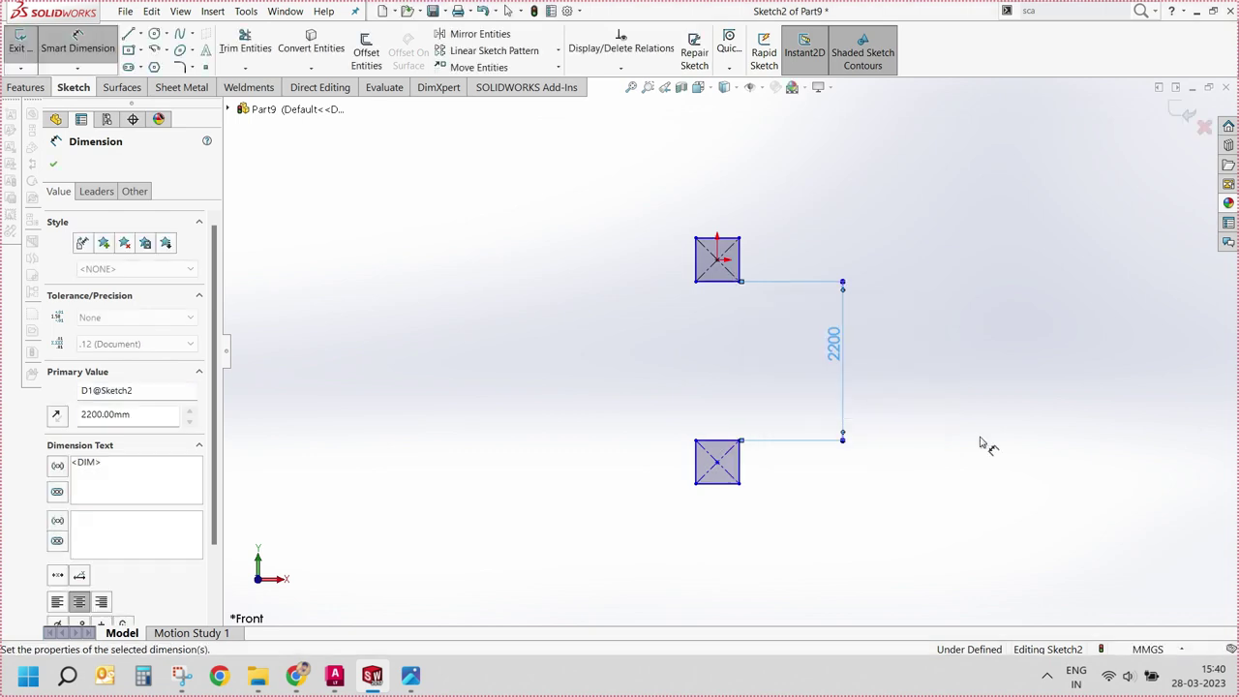
left_click(758, 486)
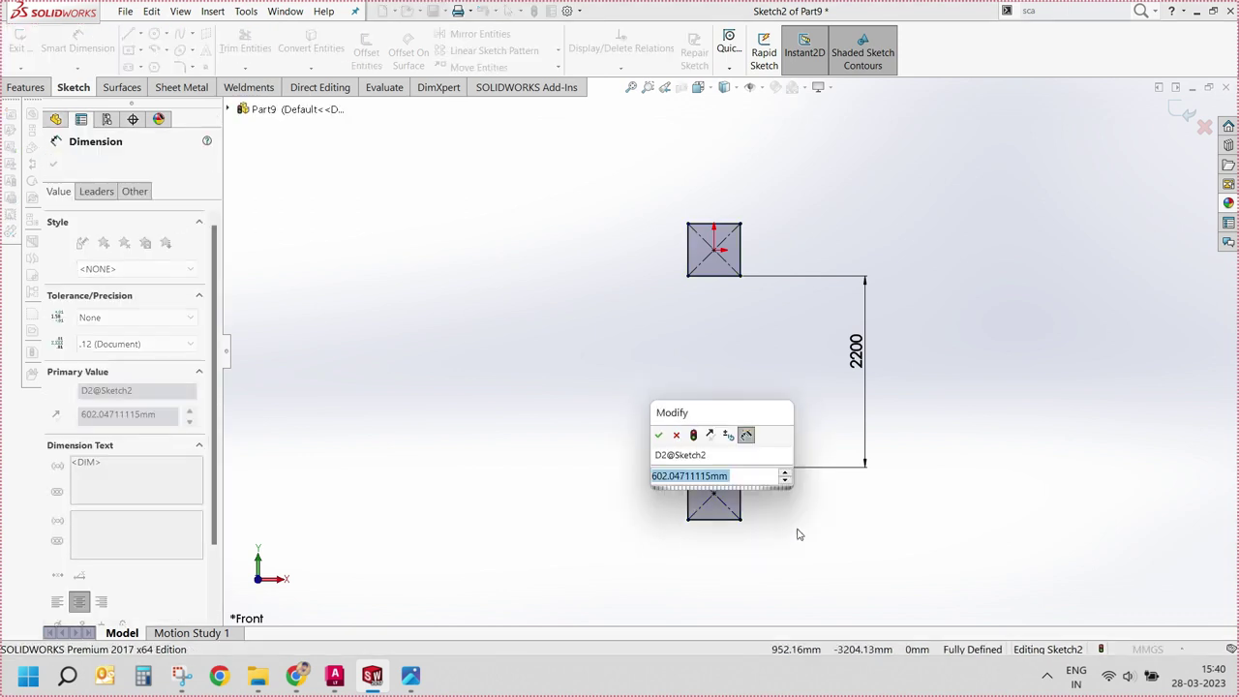
type("4300")
key("Return")
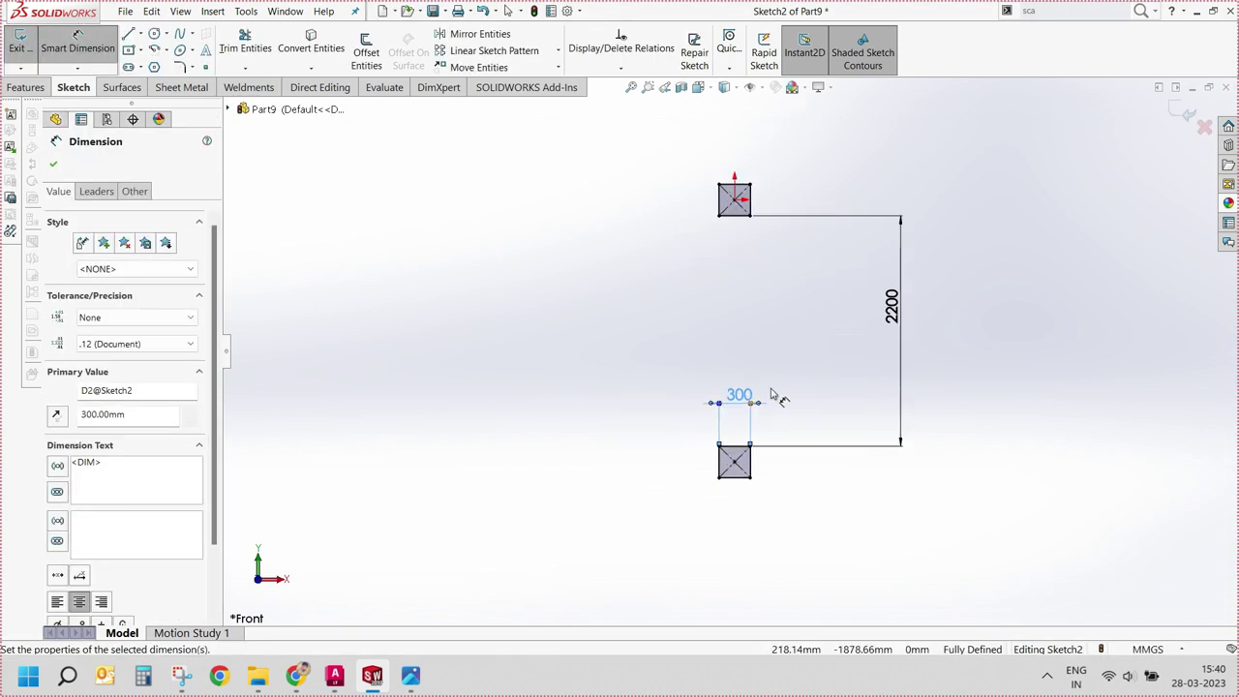
left_click(782, 420)
Step: Extrude both squares, then edit Boss-Extrude1 to a 2500 mm depth
key("e")
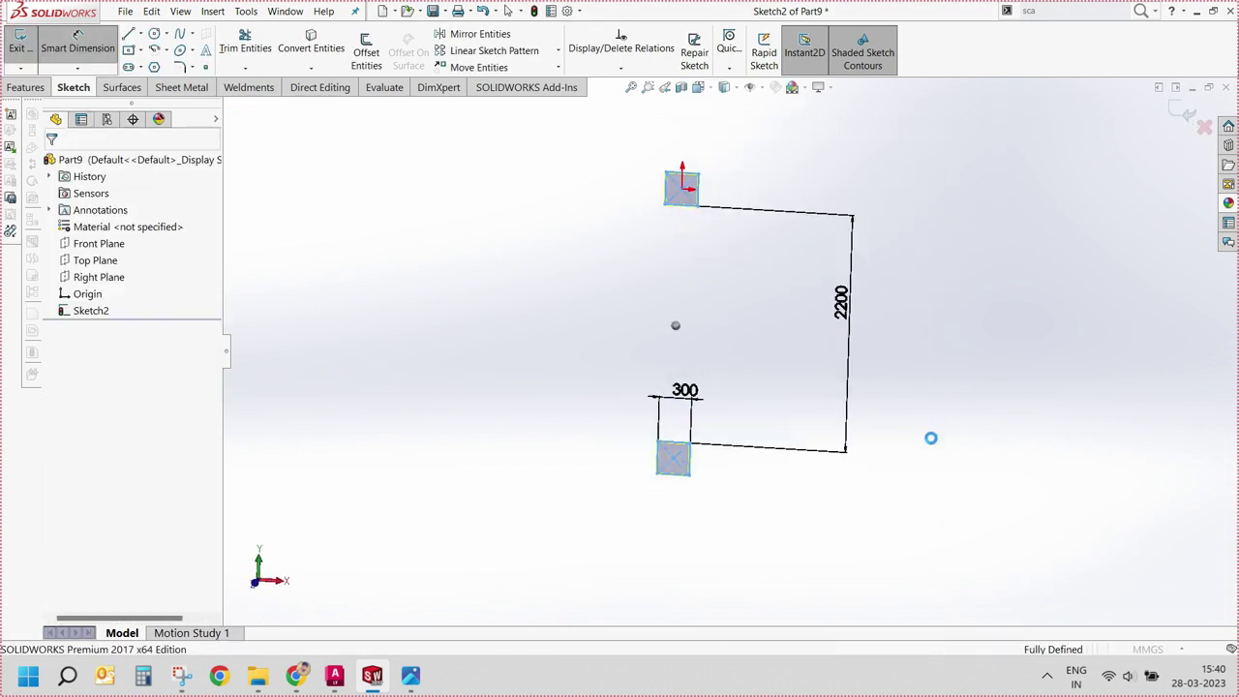
left_click_drag(645, 349, 531, 382)
middle_click_drag(532, 382, 625, 377)
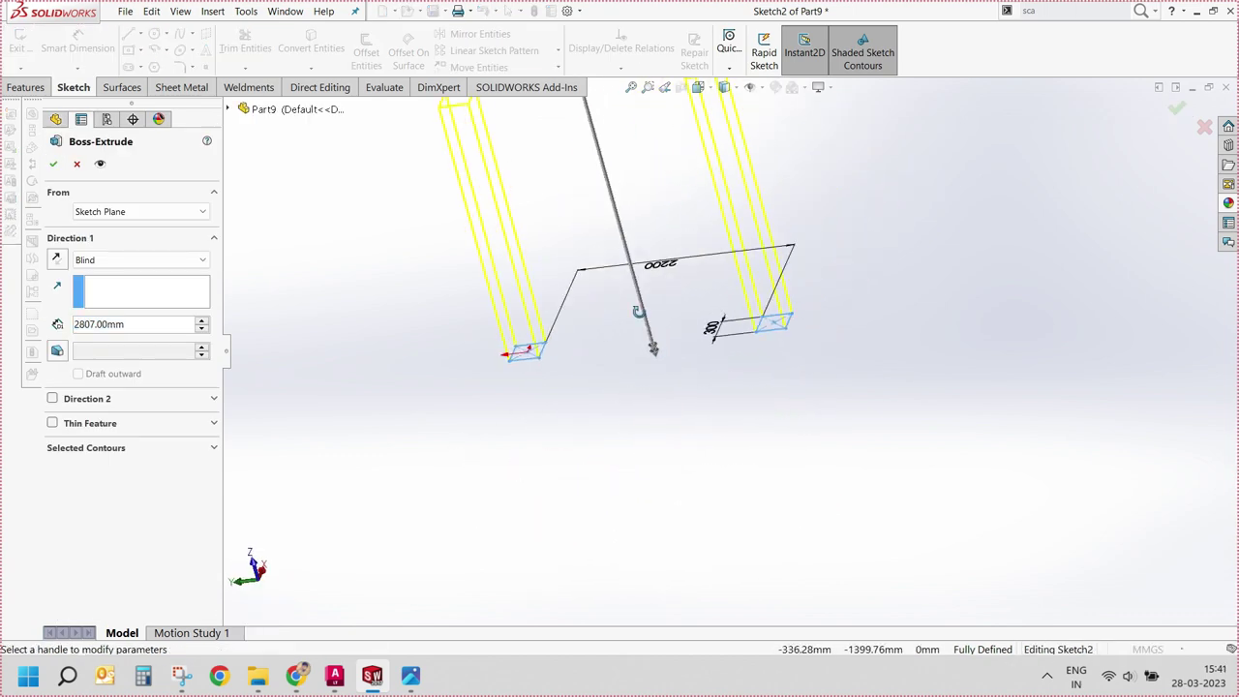
key("Return")
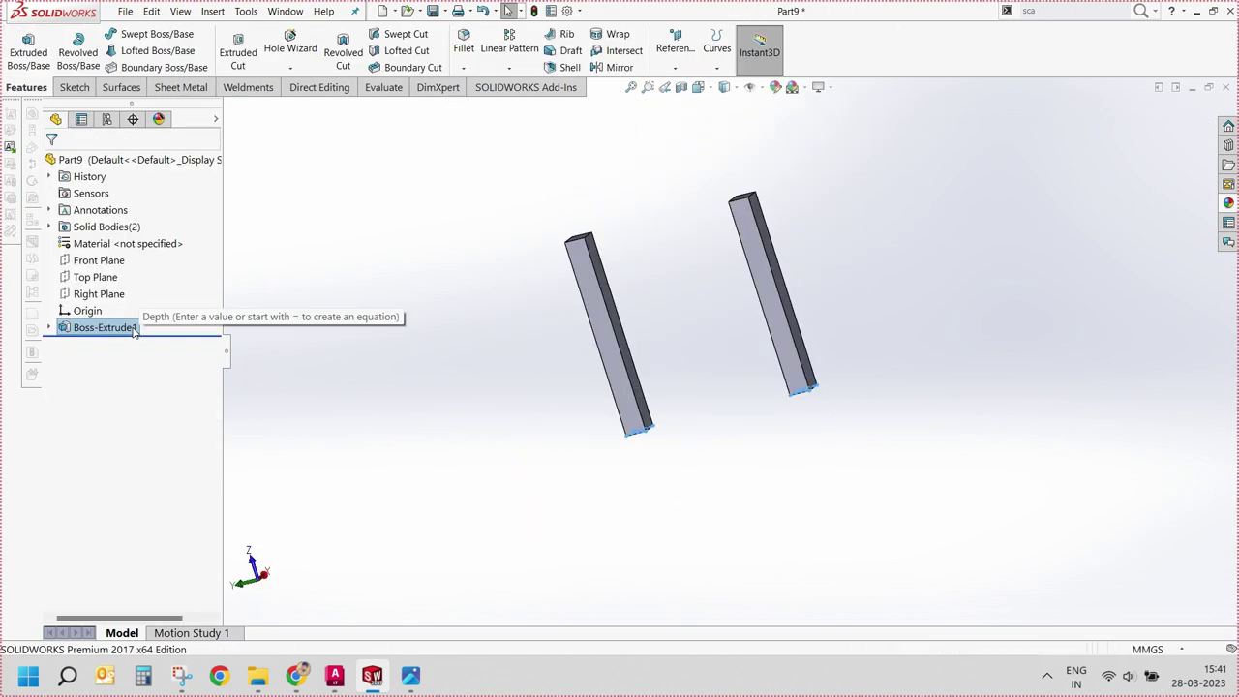
left_click(133, 329)
left_click(111, 293)
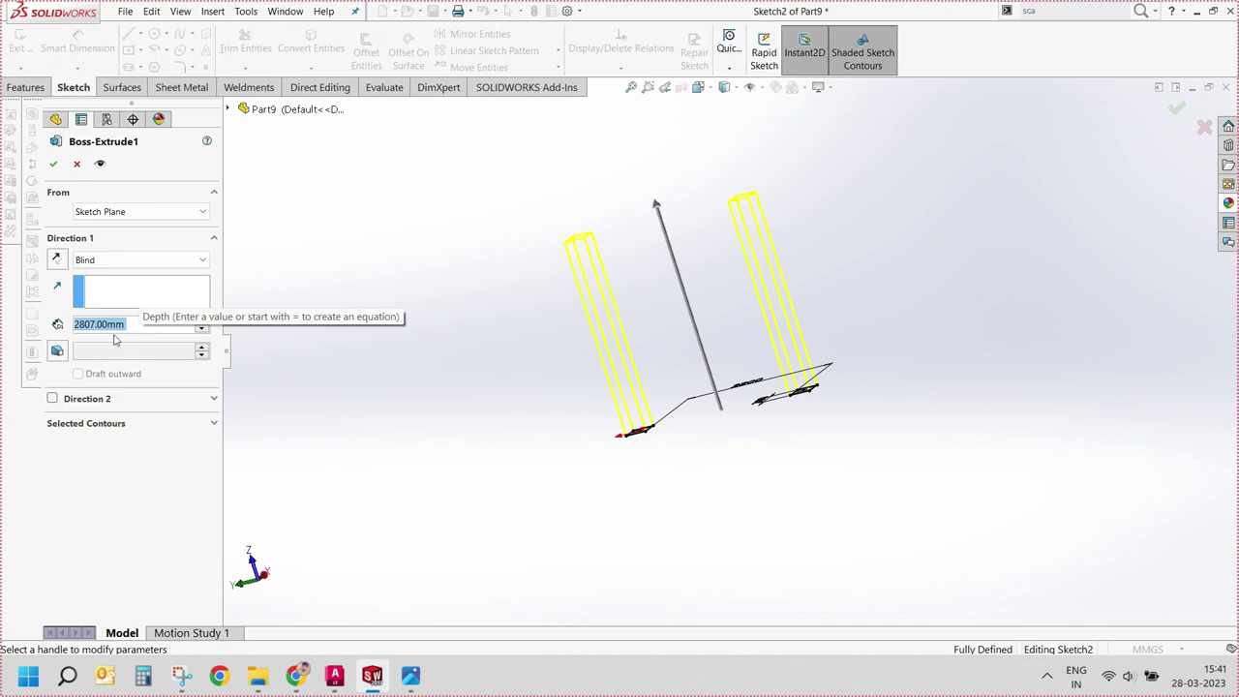
type("2500")
key("Return")
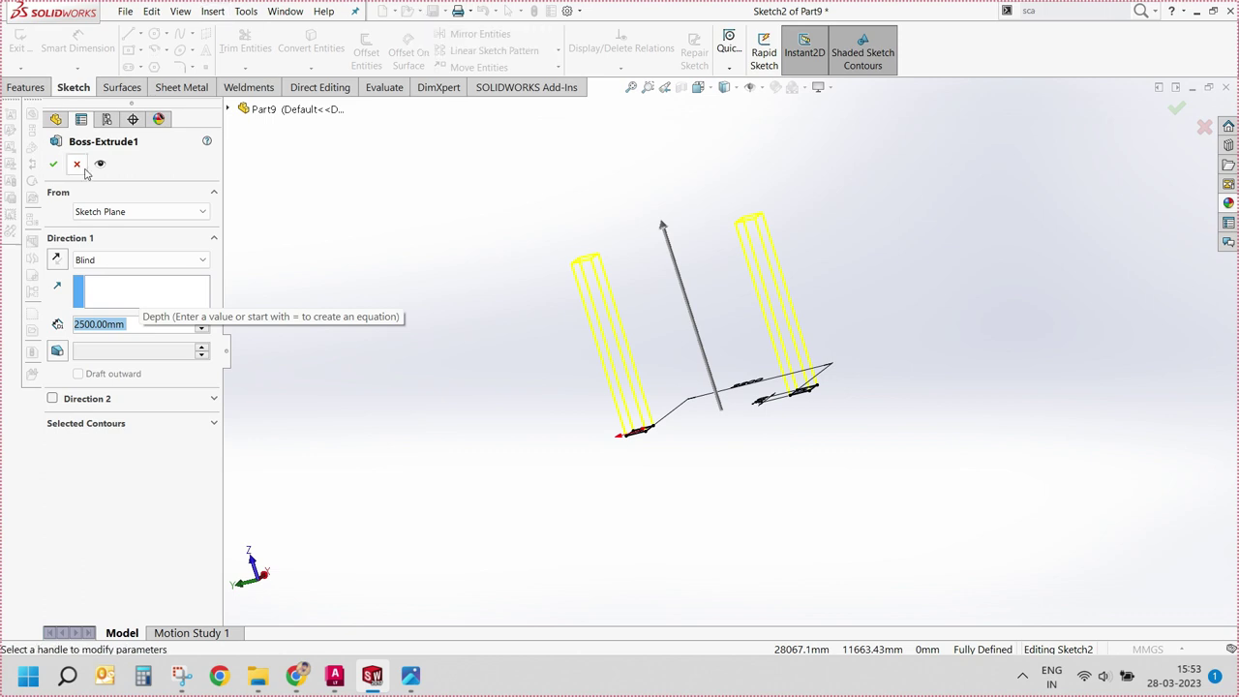
left_click(53, 164)
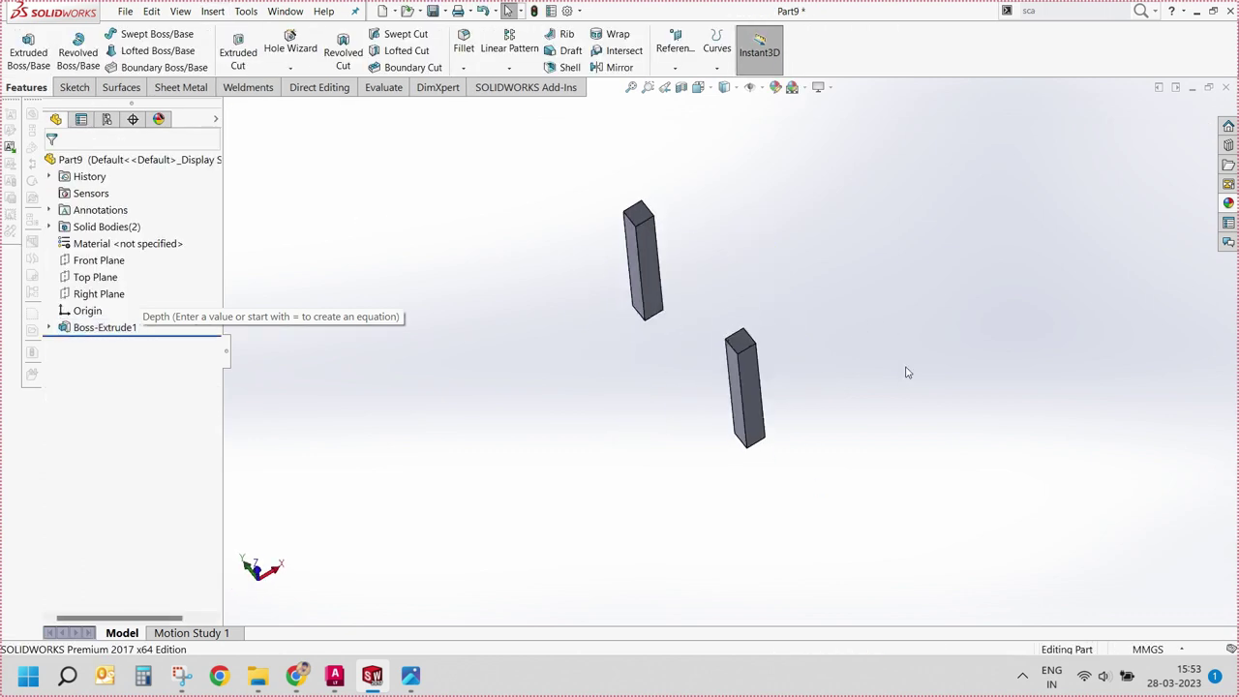
key("ctrl+1")
Step: Sketch a corner rectangle on the top post's end face, enclosing both posts
left_click(620, 173)
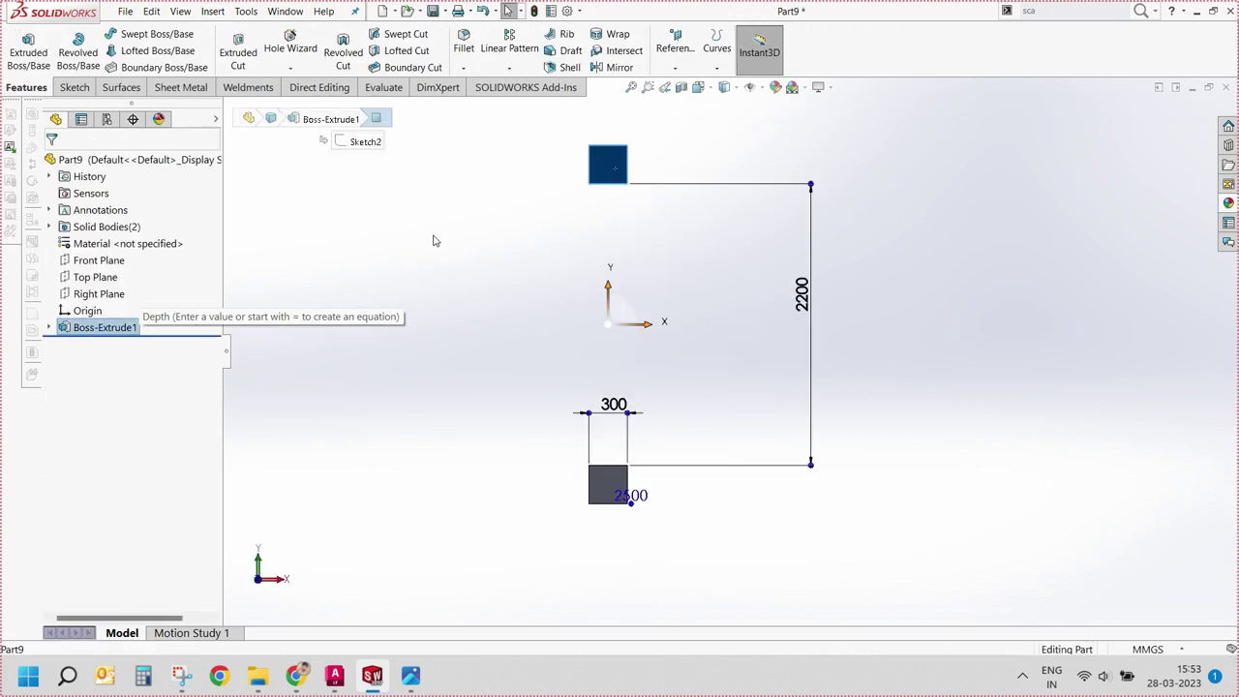
left_click(29, 50)
left_click(139, 51)
left_click(170, 85)
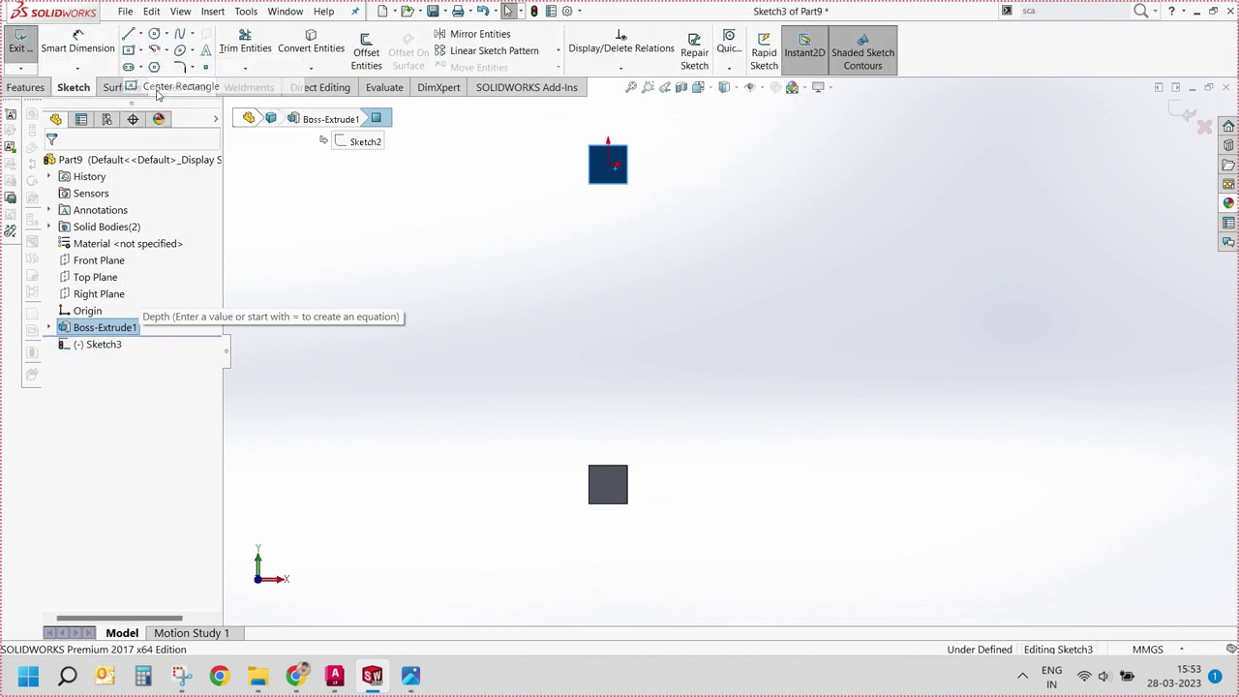
left_click(568, 138)
key("Escape")
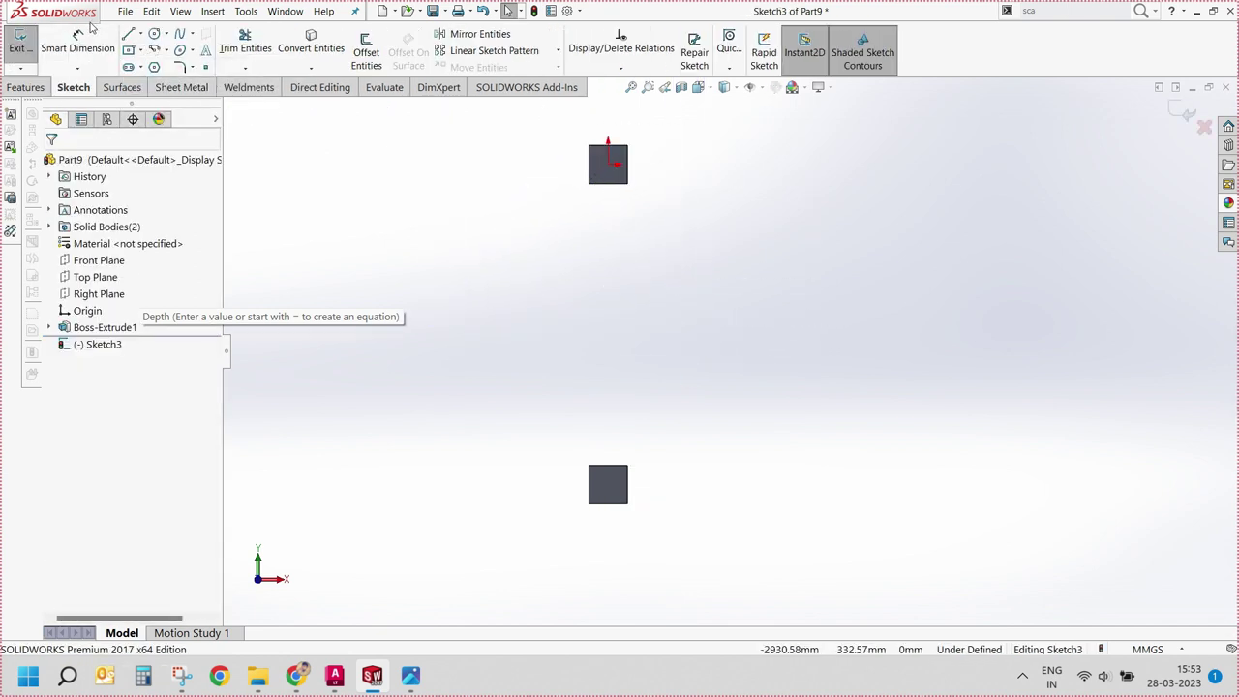
left_click(140, 50)
left_click(170, 70)
left_click(573, 136)
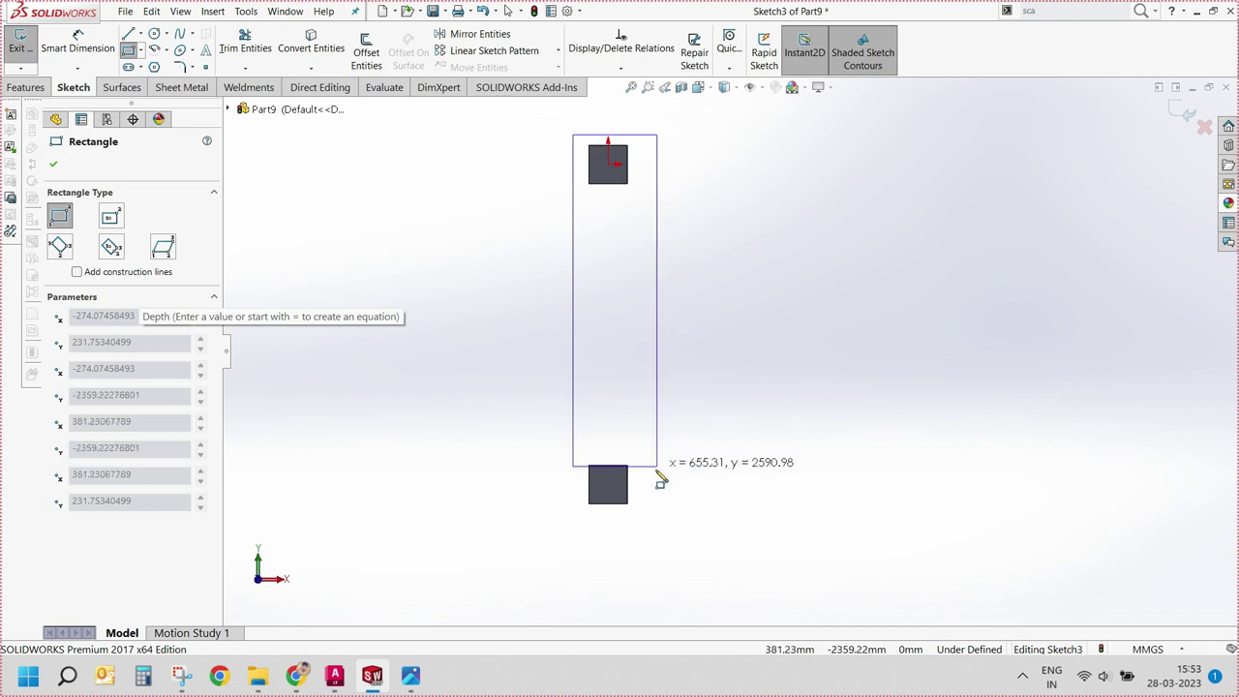
left_click(641, 510)
key("Escape")
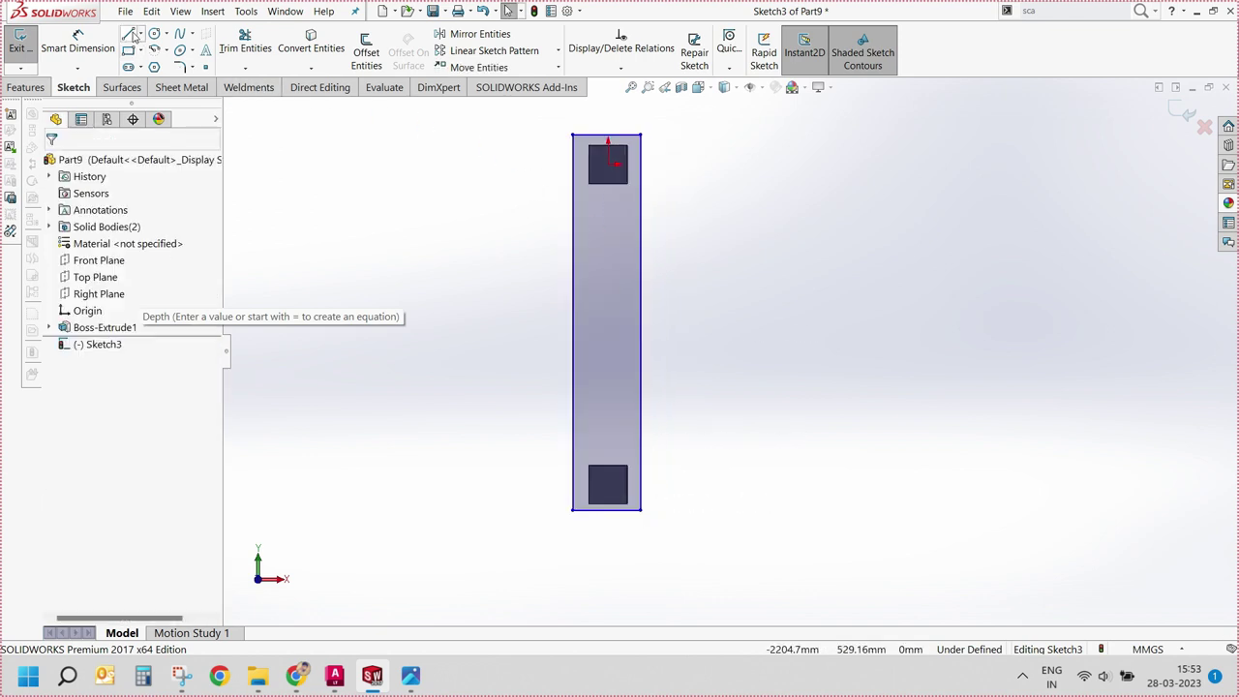
Step: Add a vertical construction centerline from the sketch origin to the rectangle's top edge
left_click(140, 33)
left_click(159, 67)
scroll(639, 217, "down", 2)
left_click(602, 203)
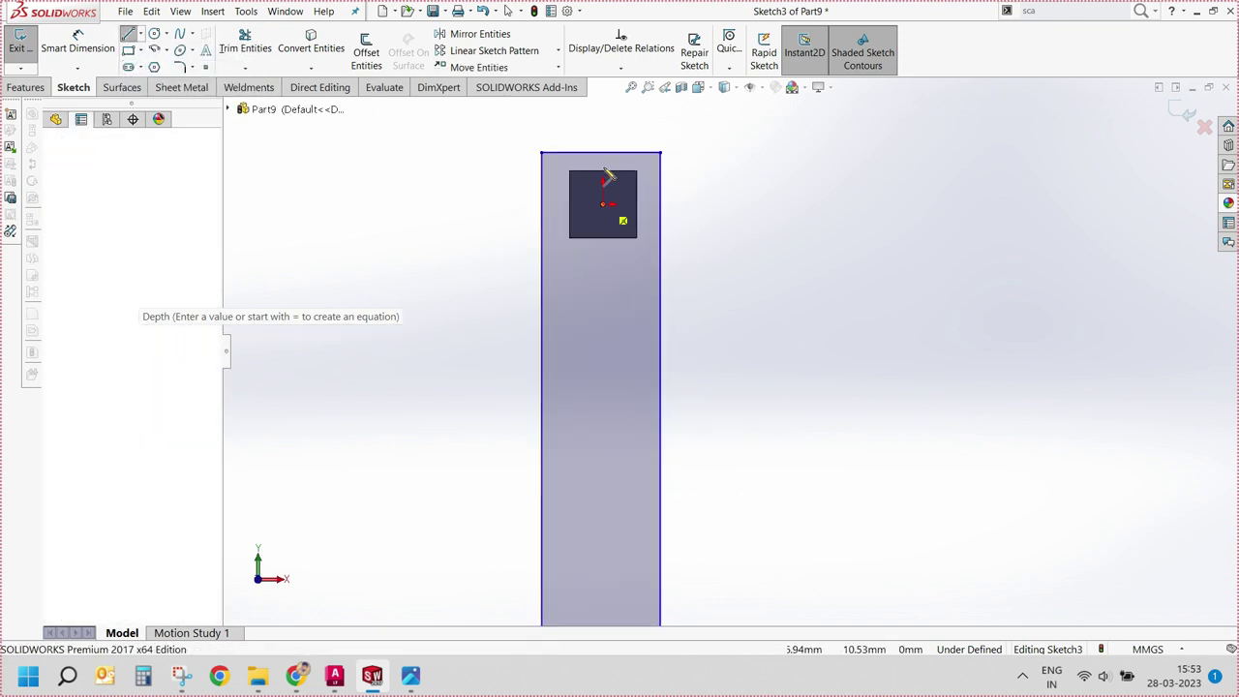
left_click(600, 153)
key("Escape")
left_click(602, 172)
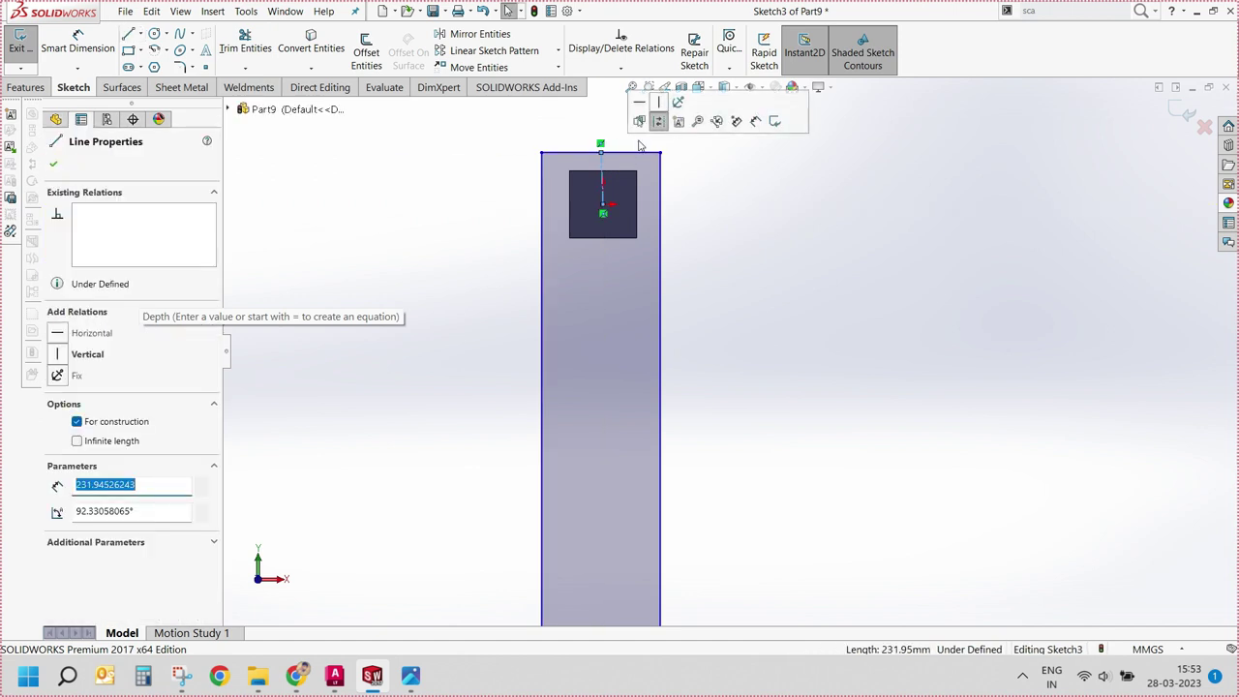
left_click(707, 121)
left_click(508, 11)
Step: Dimension the rectangle's top edge to 500 mm
left_click(77, 43)
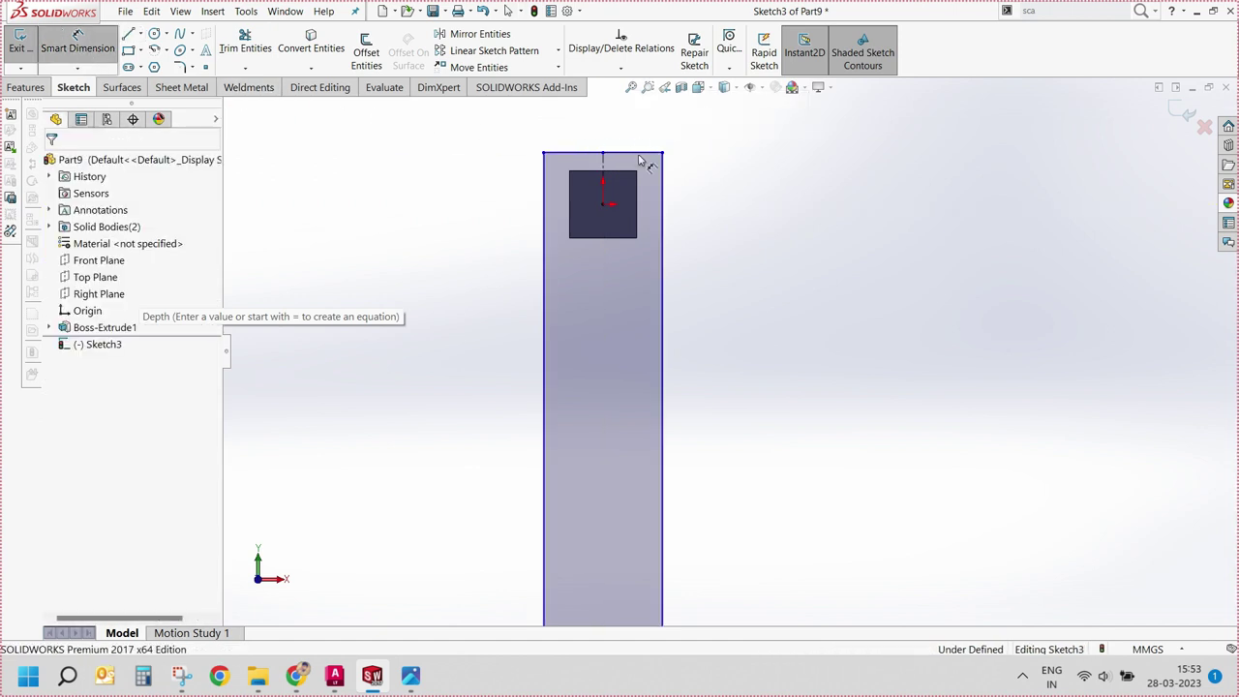
left_click(639, 153)
left_click(634, 121)
type("500")
key("Return")
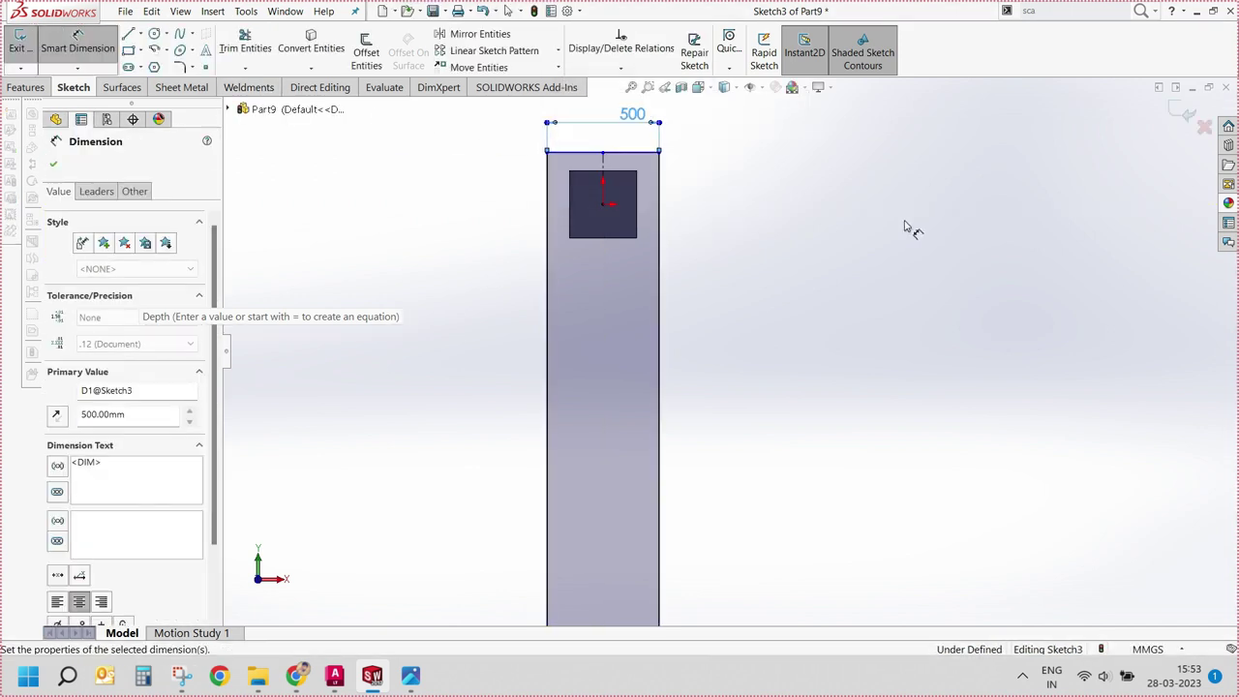
Step: Place the upper square 80 mm from the rectangle's top edge
scroll(767, 223, "up", 3)
scroll(668, 271, "down", 5)
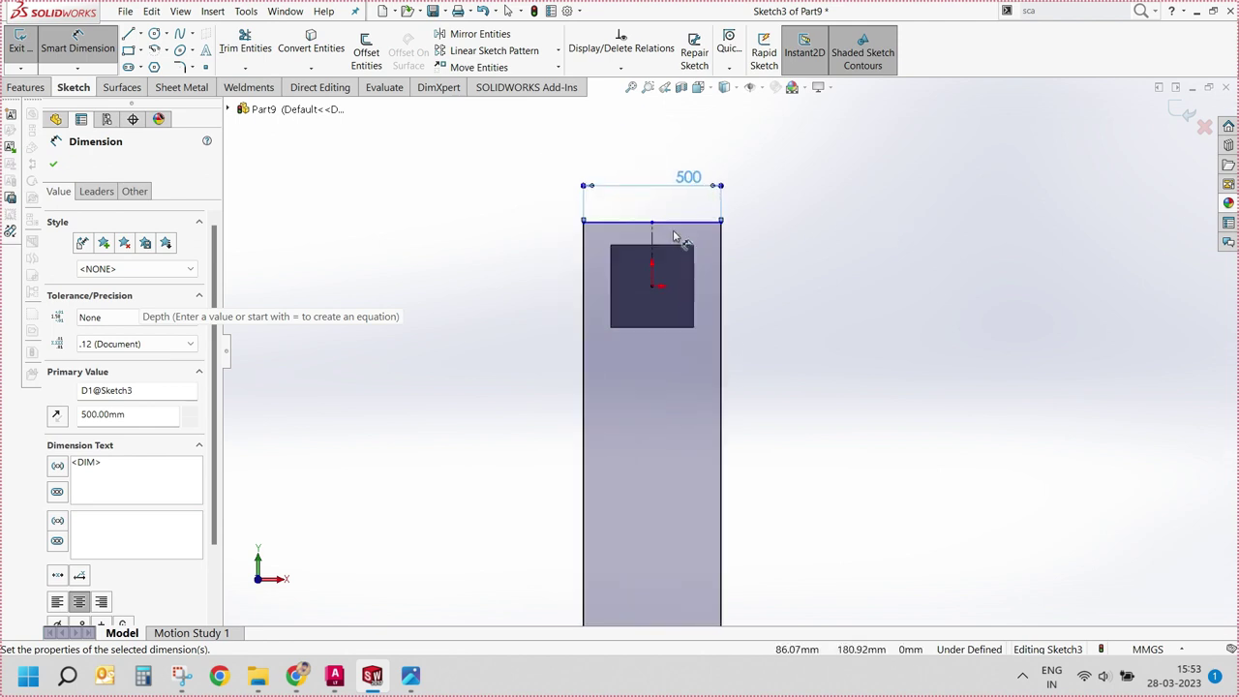
left_click(675, 255)
left_click(682, 226)
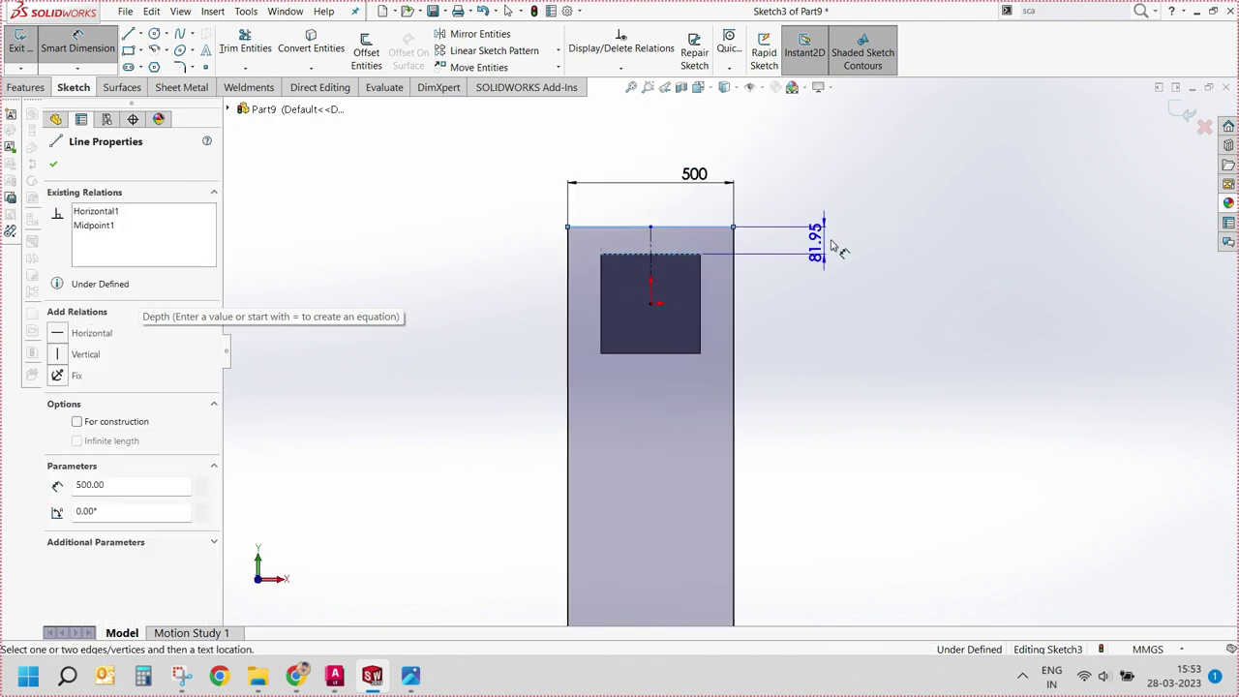
left_click(848, 361)
type("80")
key("Return")
Step: Place the lower square 80 mm from the rectangle's bottom edge, correcting an initial 50 mm
scroll(823, 363, "up", 4)
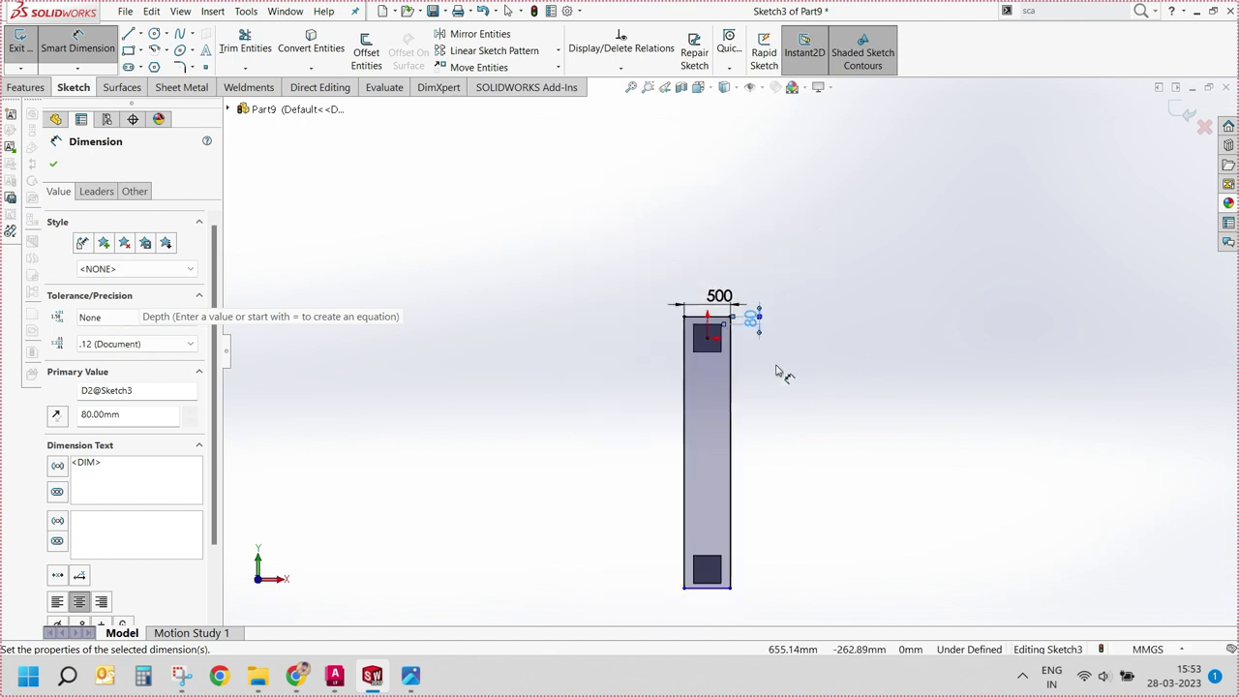
scroll(717, 465, "down", 2)
scroll(668, 513, "down", 2)
left_click(649, 518)
left_click(649, 530)
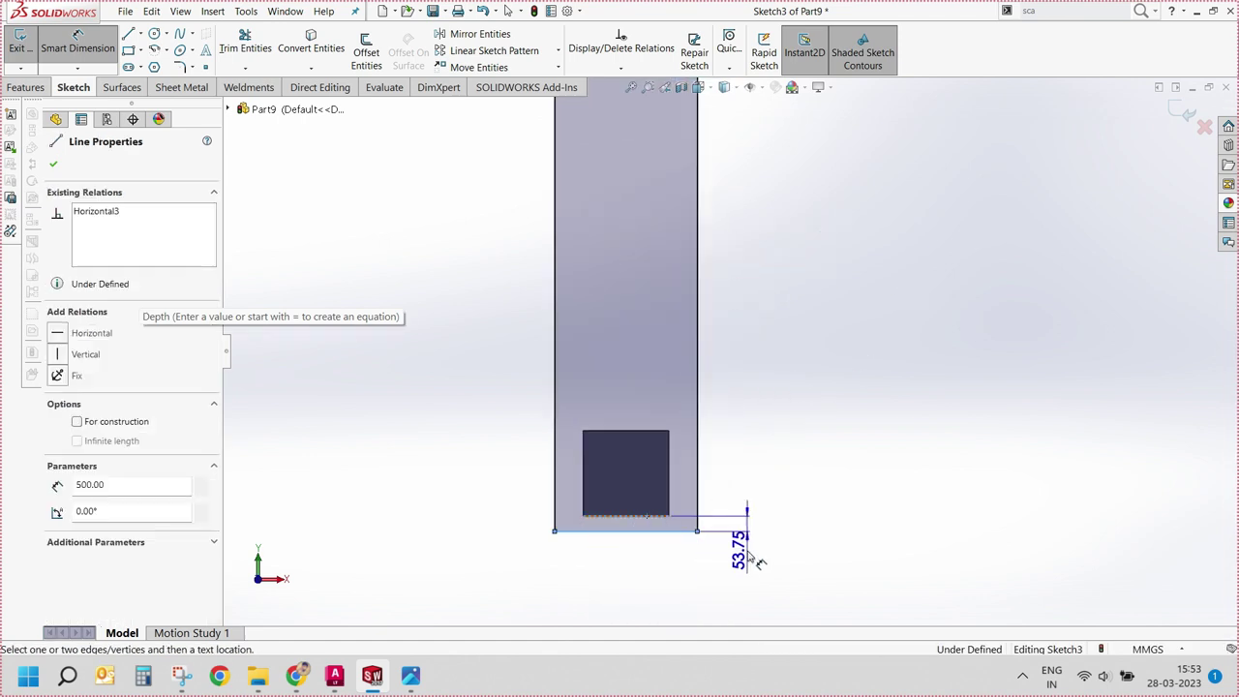
left_click(745, 542)
type("50")
key("Return")
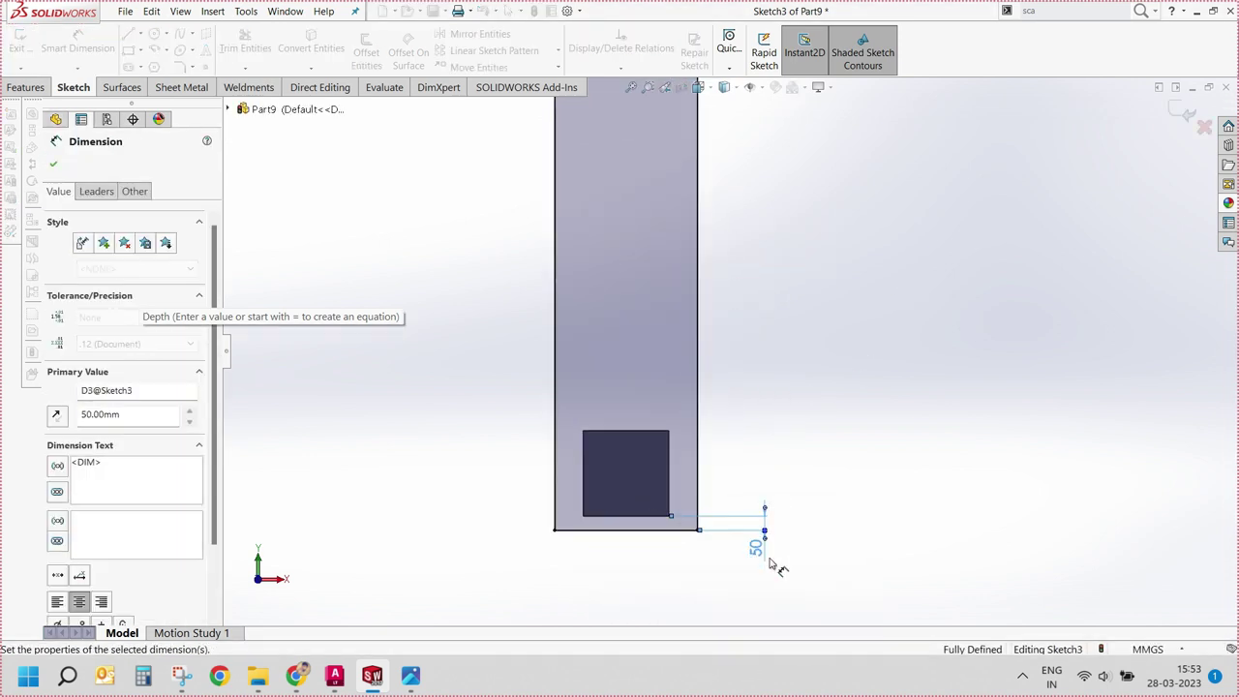
scroll(770, 465, "up", 1)
scroll(761, 415, "up", 3)
scroll(740, 503, "down", 3)
double_click(733, 540)
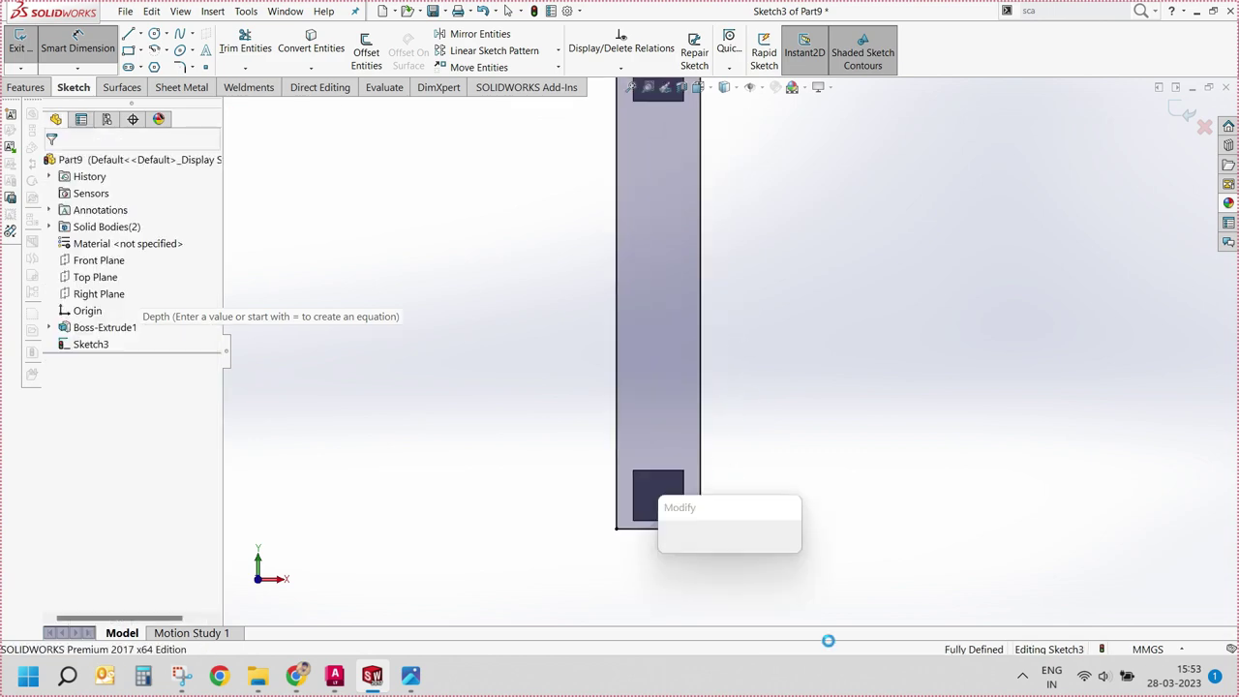
type("80")
key("Return")
scroll(1073, 253, "up", 2)
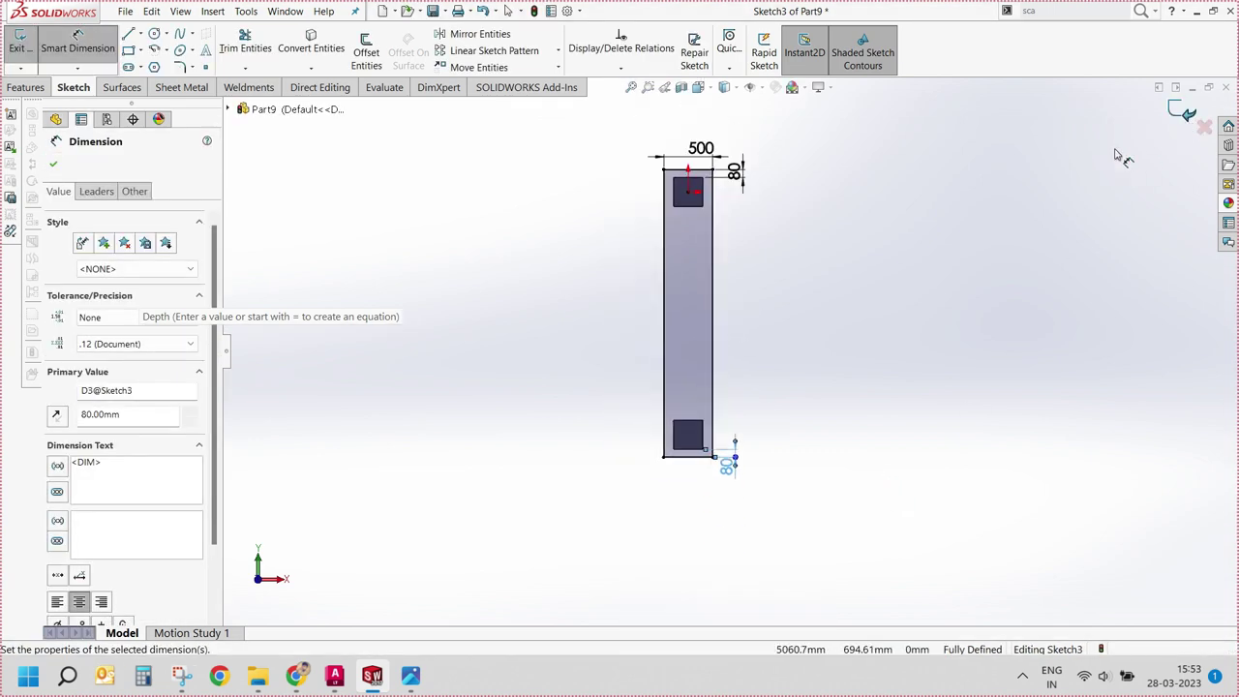
key("Escape")
Step: Extrude the beam sketch 300 mm as Boss-Extrude2, bridging the post tops
key("e")
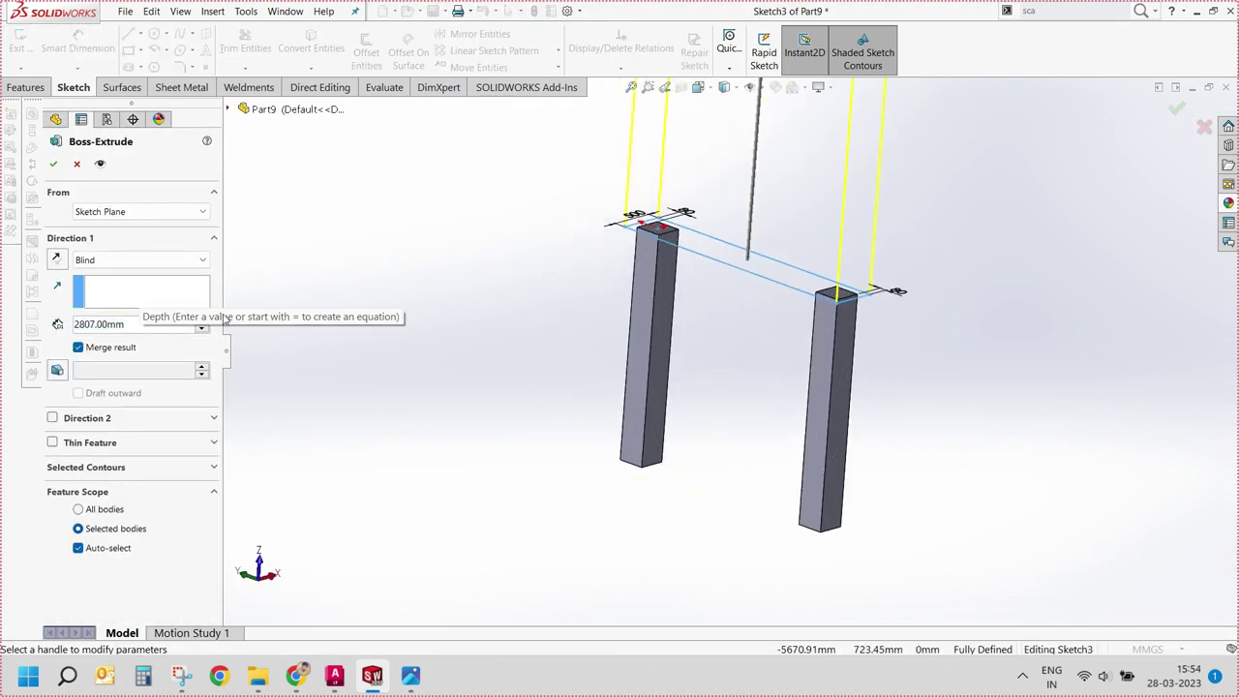
type("300")
key("Return")
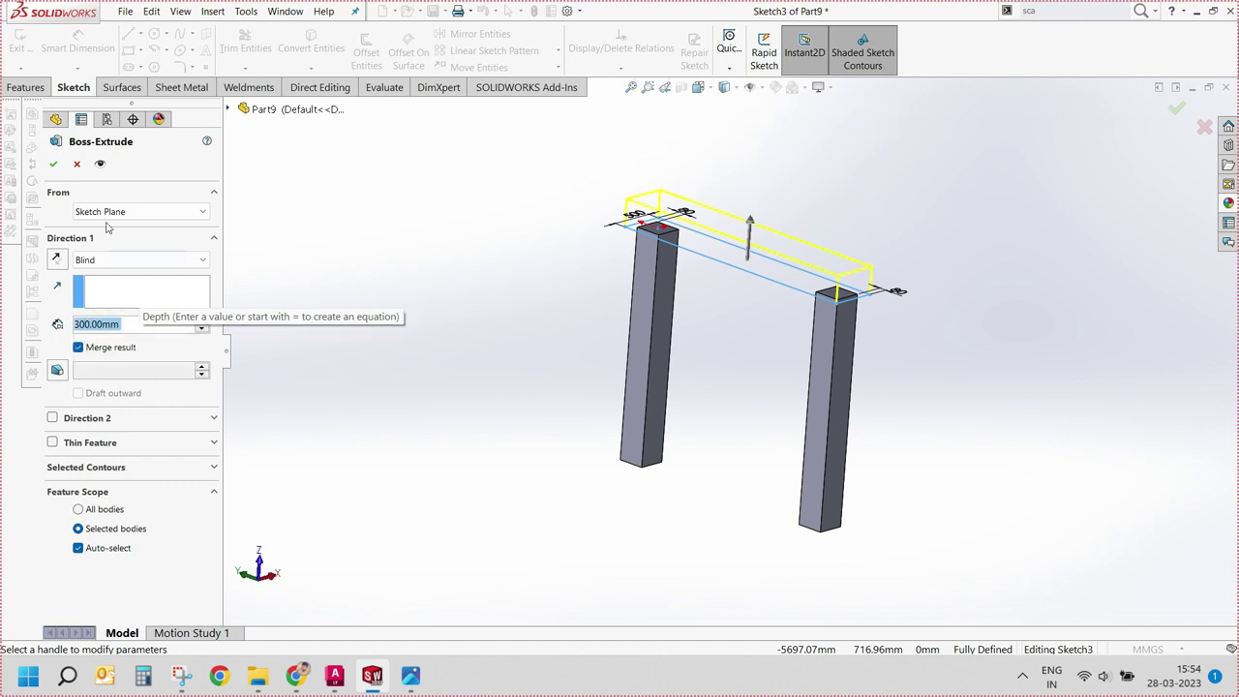
left_click(54, 163)
Step: Orbit under the frame and view a leg's bottom face head-on
mouse_move(755, 304)
middle_mouse_down()
mouse_move(630, 372)
mouse_move(934, 372)
middle_mouse_up()
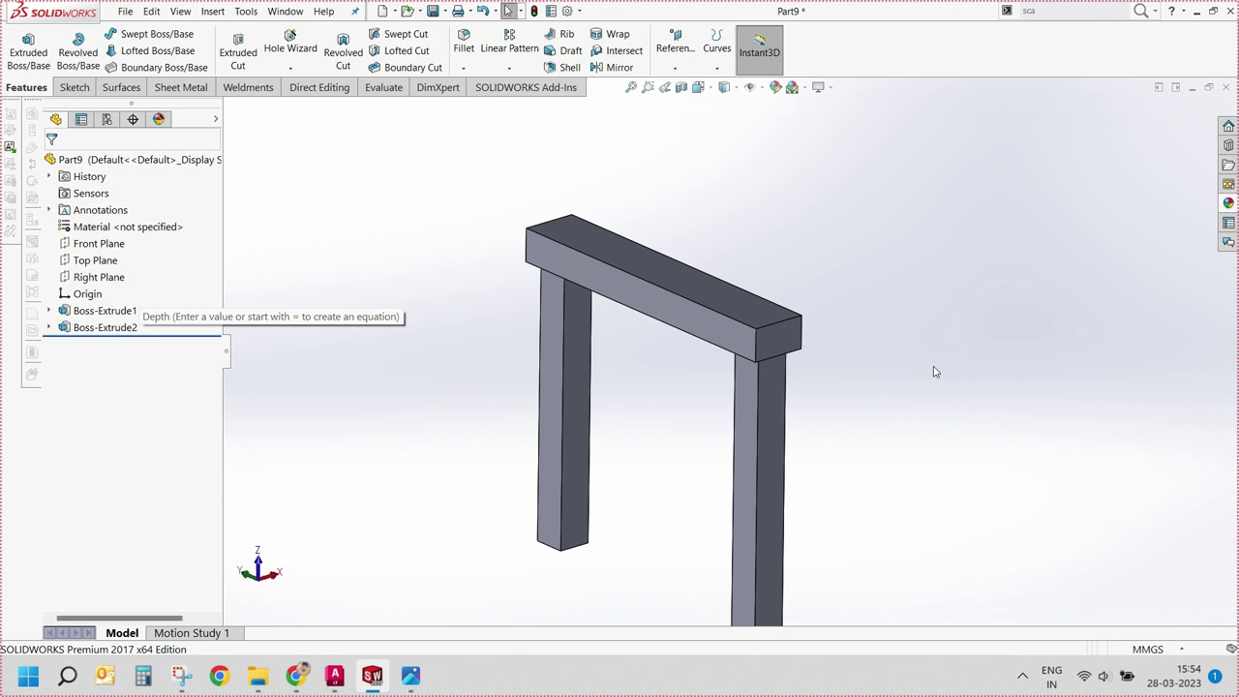
scroll(931, 373, "up", 2)
middle_click_drag(775, 505, 785, 464)
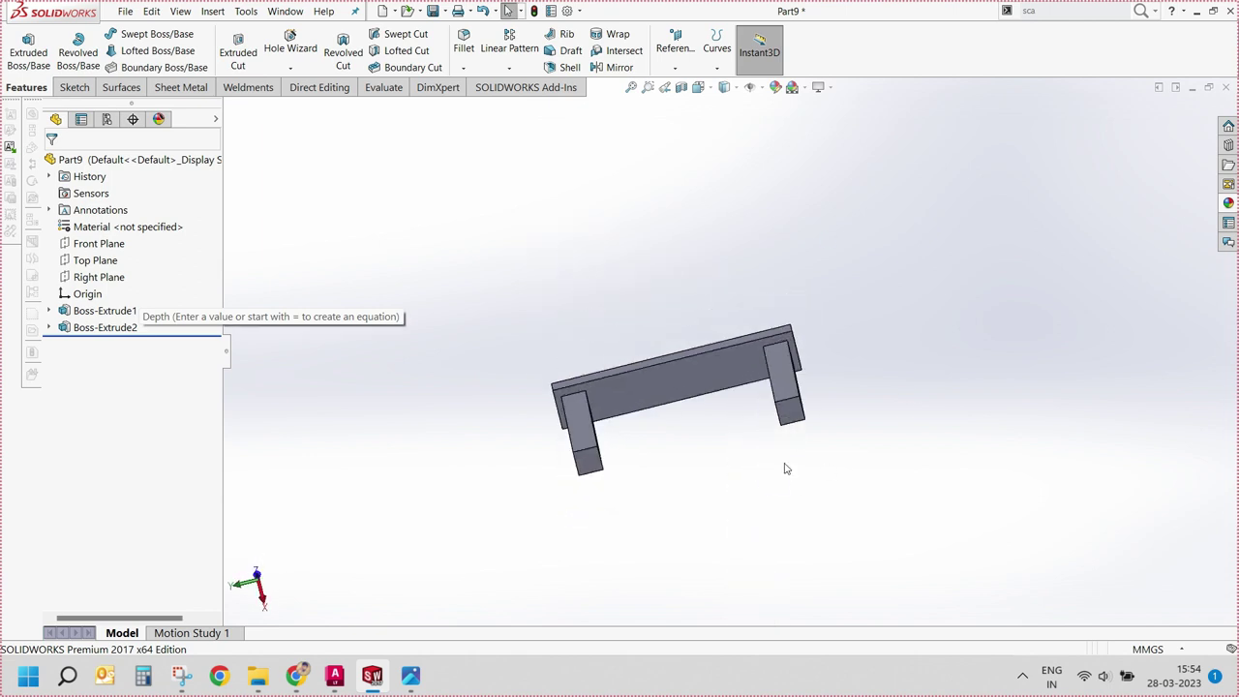
left_click(785, 465)
key("ctrl+8")
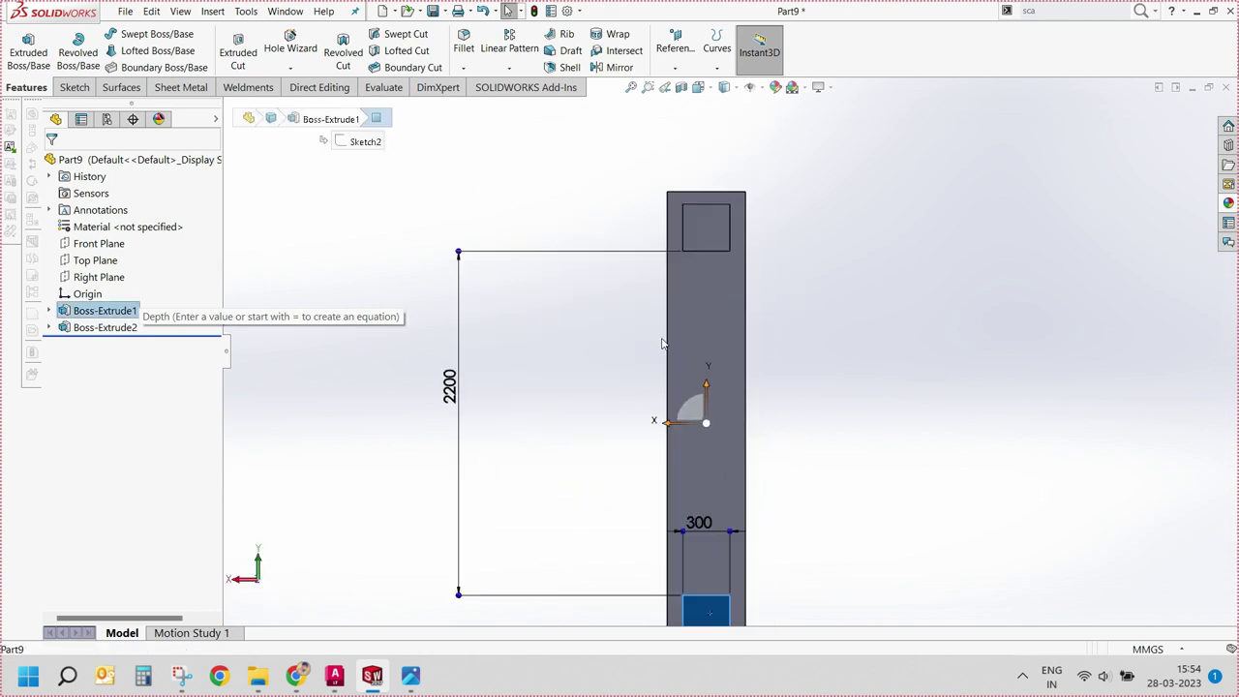
Step: Start a sketch on the leg's bottom face and convert the square's edges into it
left_click(28, 49)
left_click(140, 50)
left_click(199, 83)
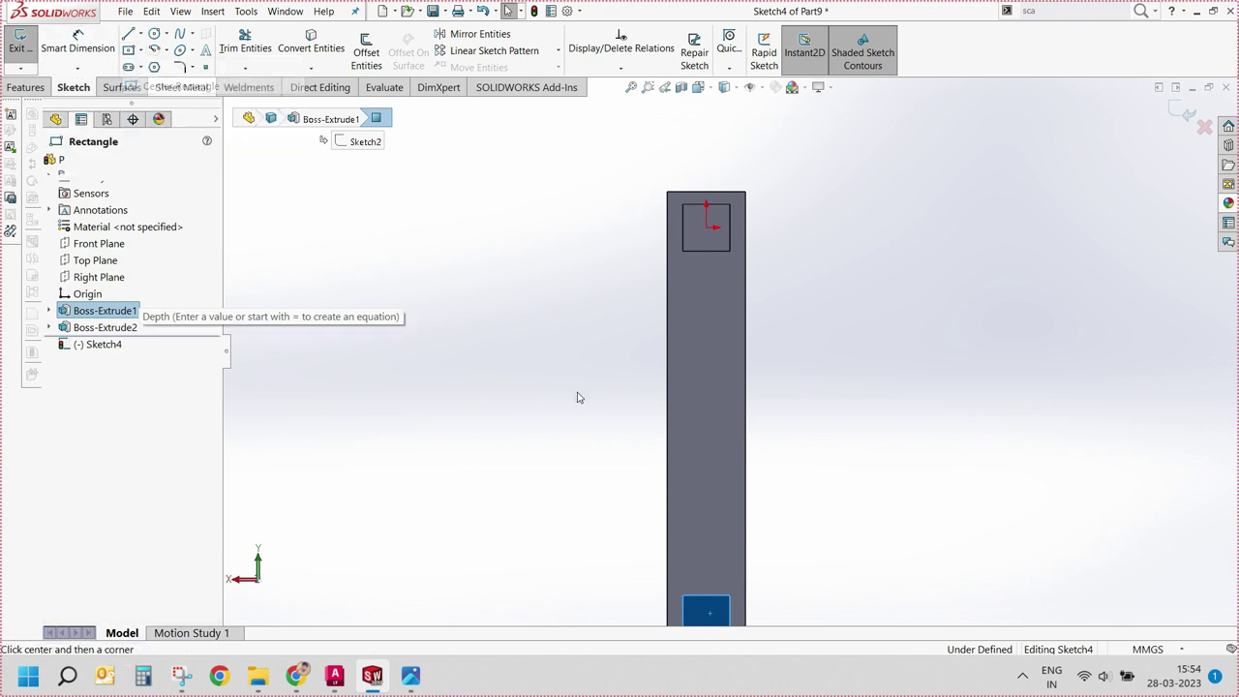
scroll(706, 556, "down", 1)
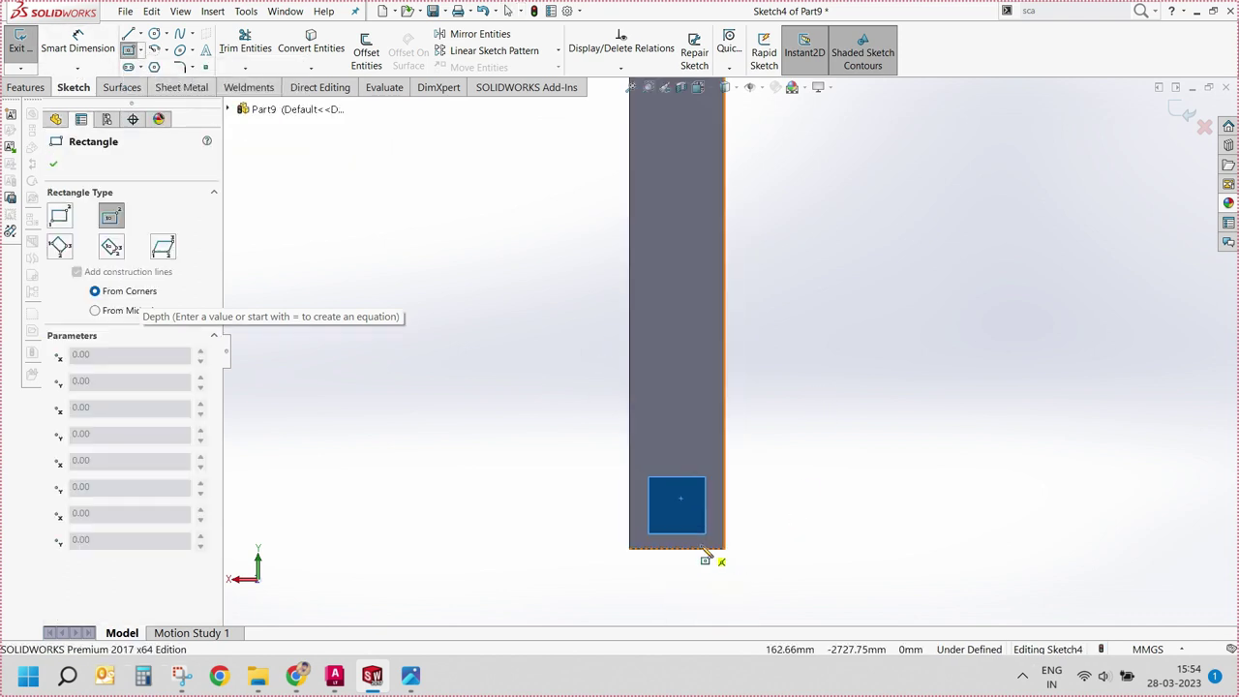
left_click(678, 504)
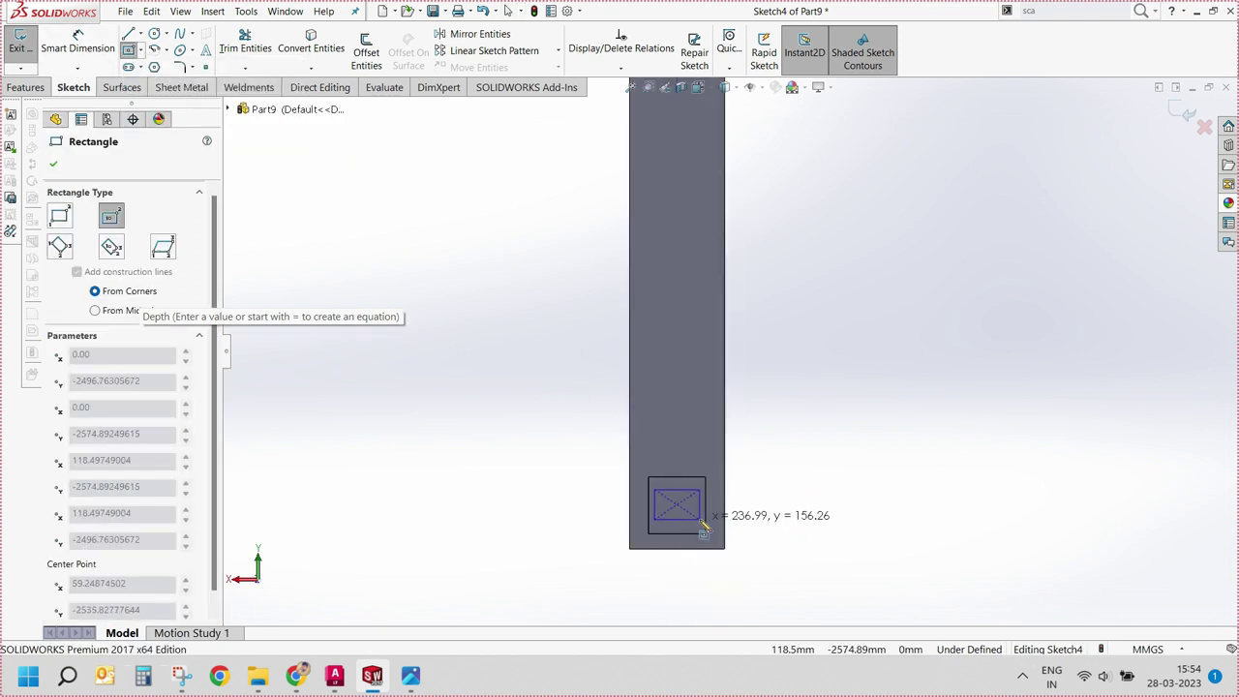
key("Escape")
left_click(315, 56)
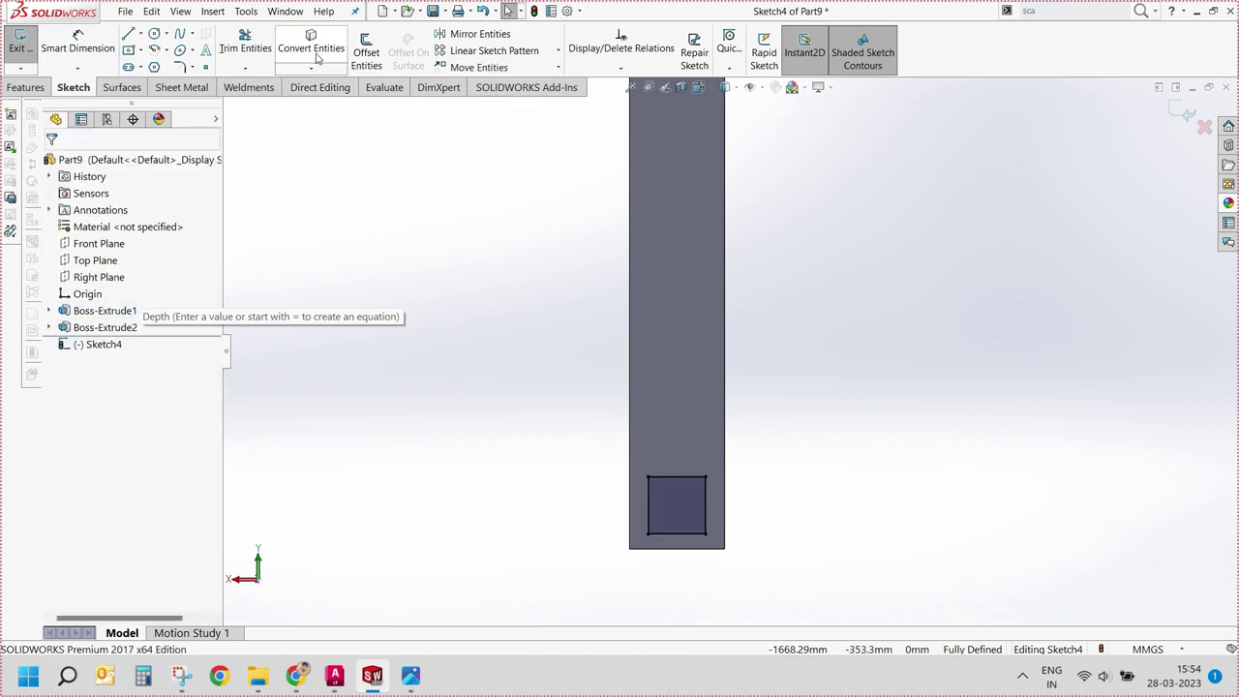
key("ctrl+z")
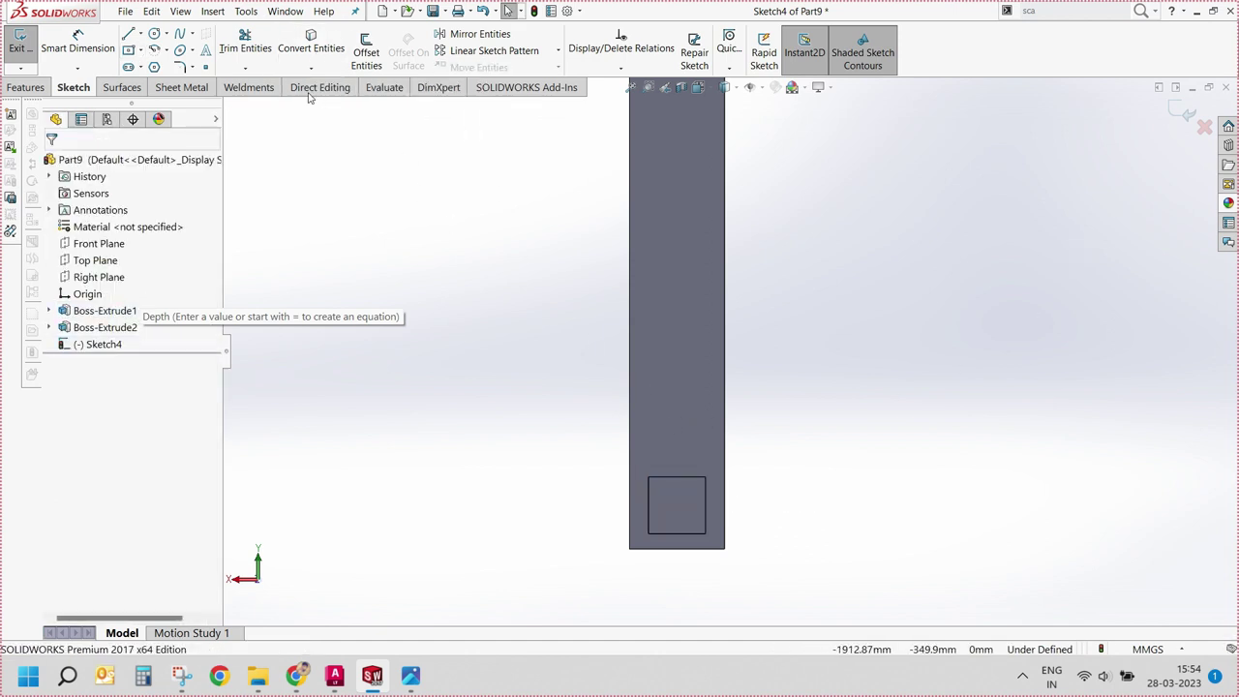
Step: Offset the leg square outlines 60 mm outward to form the base-plate profile
left_click(368, 56)
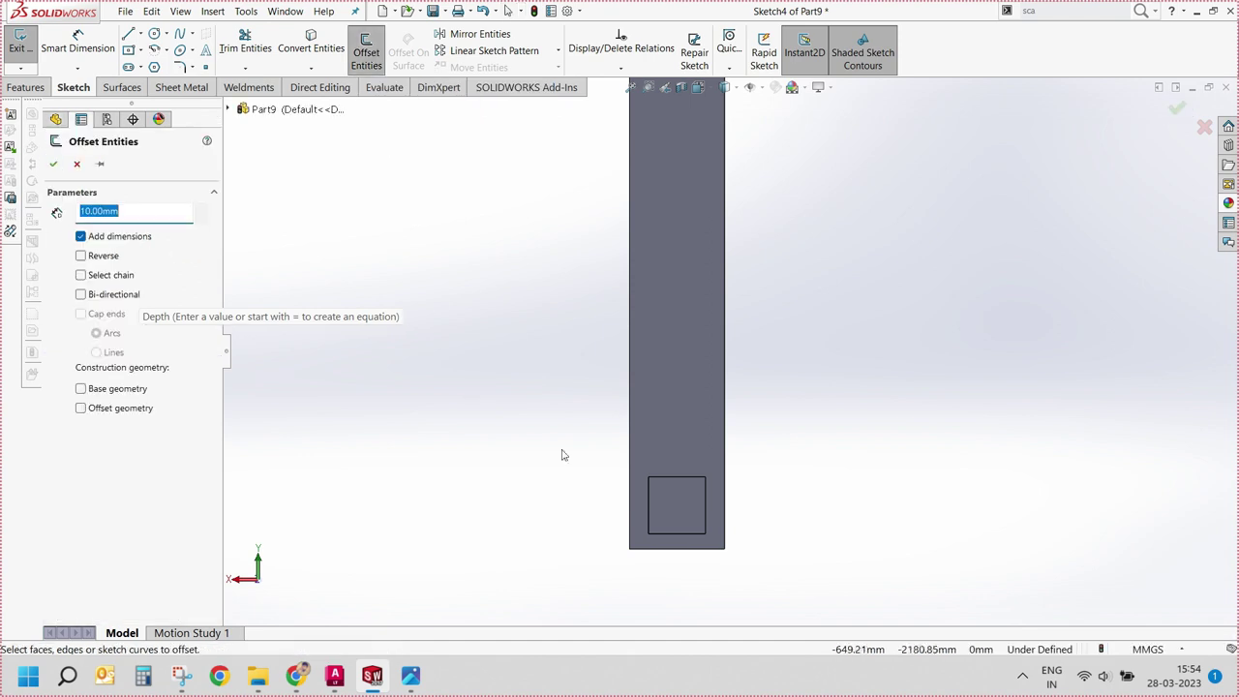
left_click(202, 209)
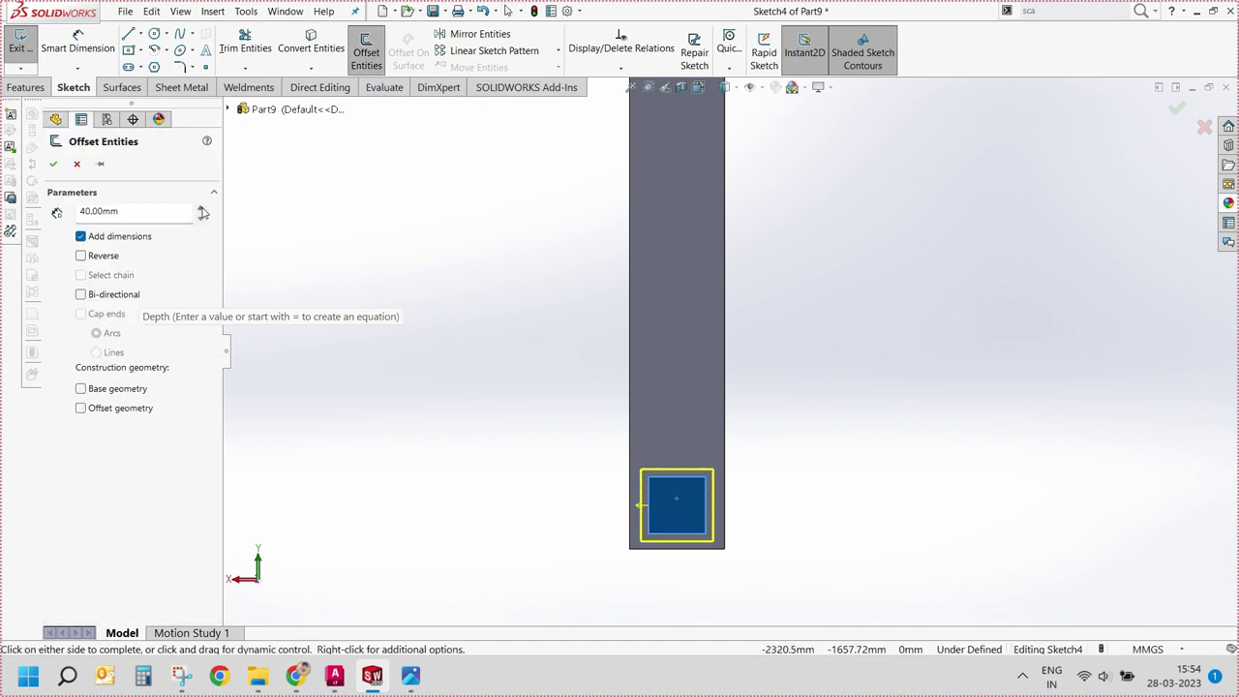
left_click(54, 168)
key("ctrl+8")
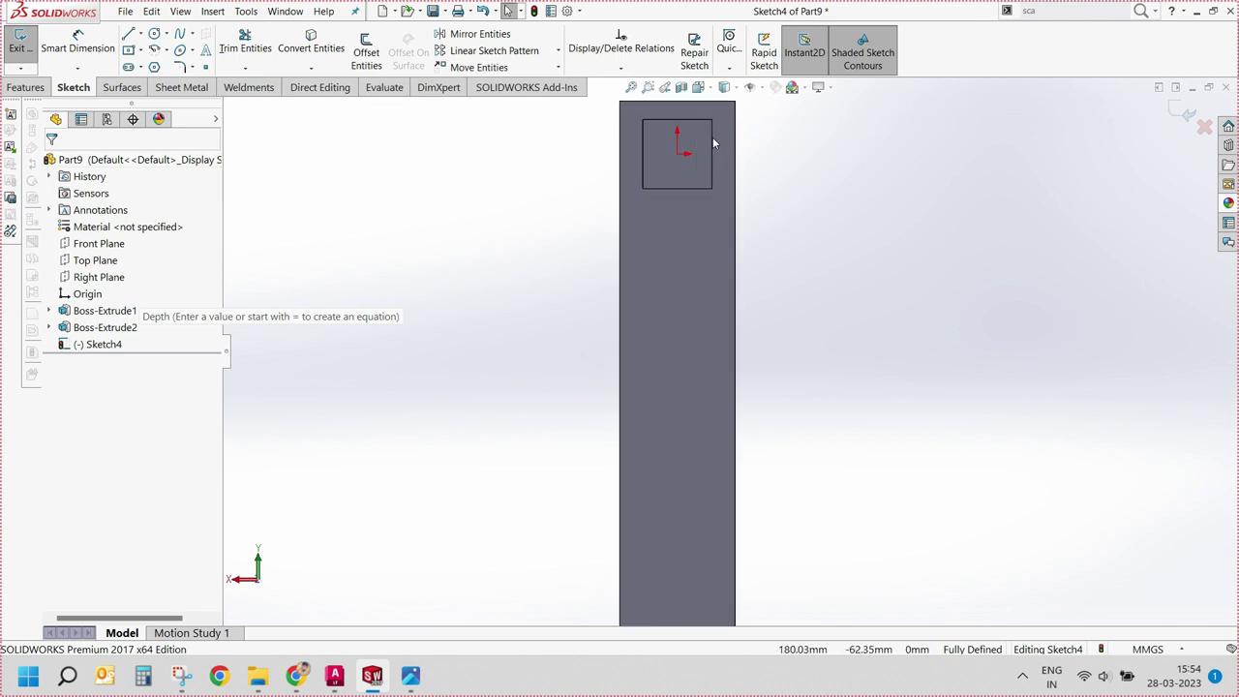
left_click(366, 46)
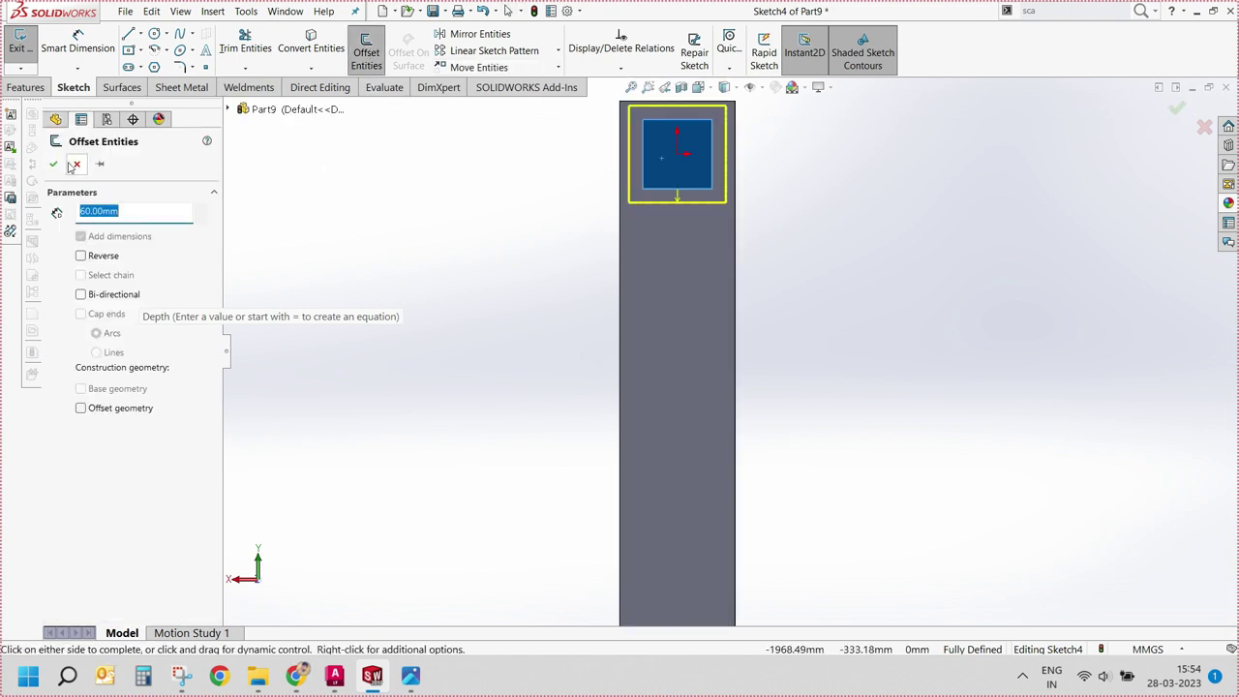
key("Return")
key("e")
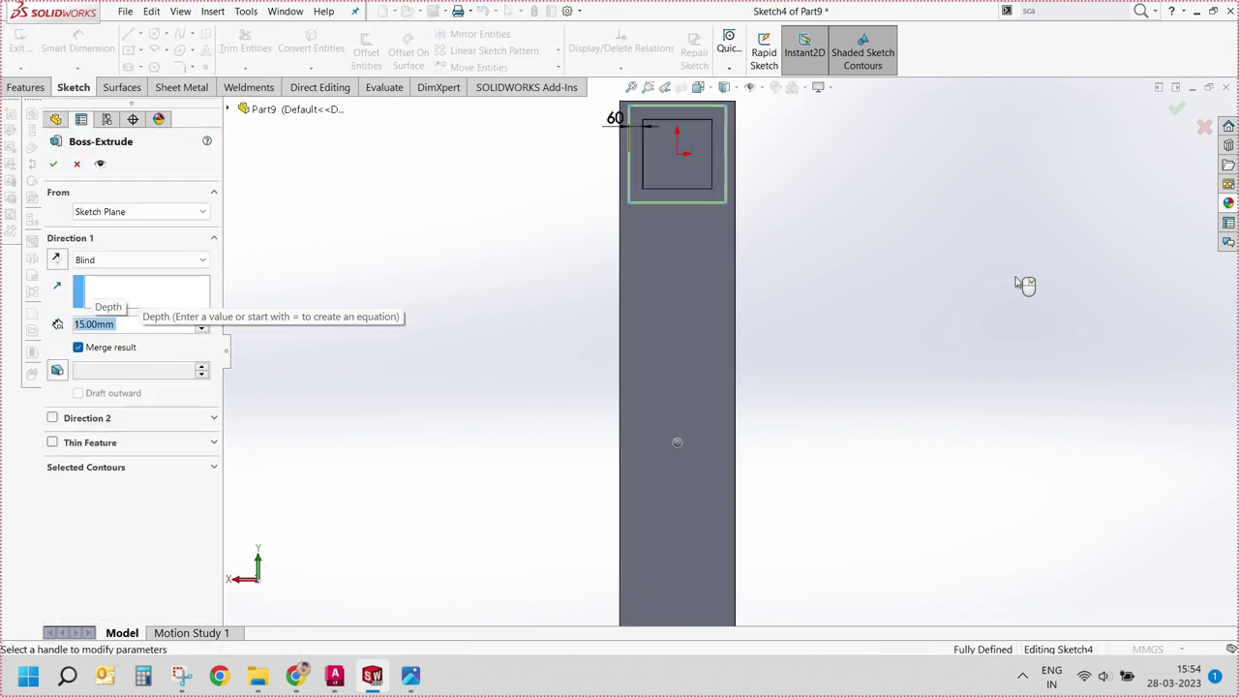
Step: Accept the 15 mm base plates and pick the first two leg edges to fillet
left_click(53, 165)
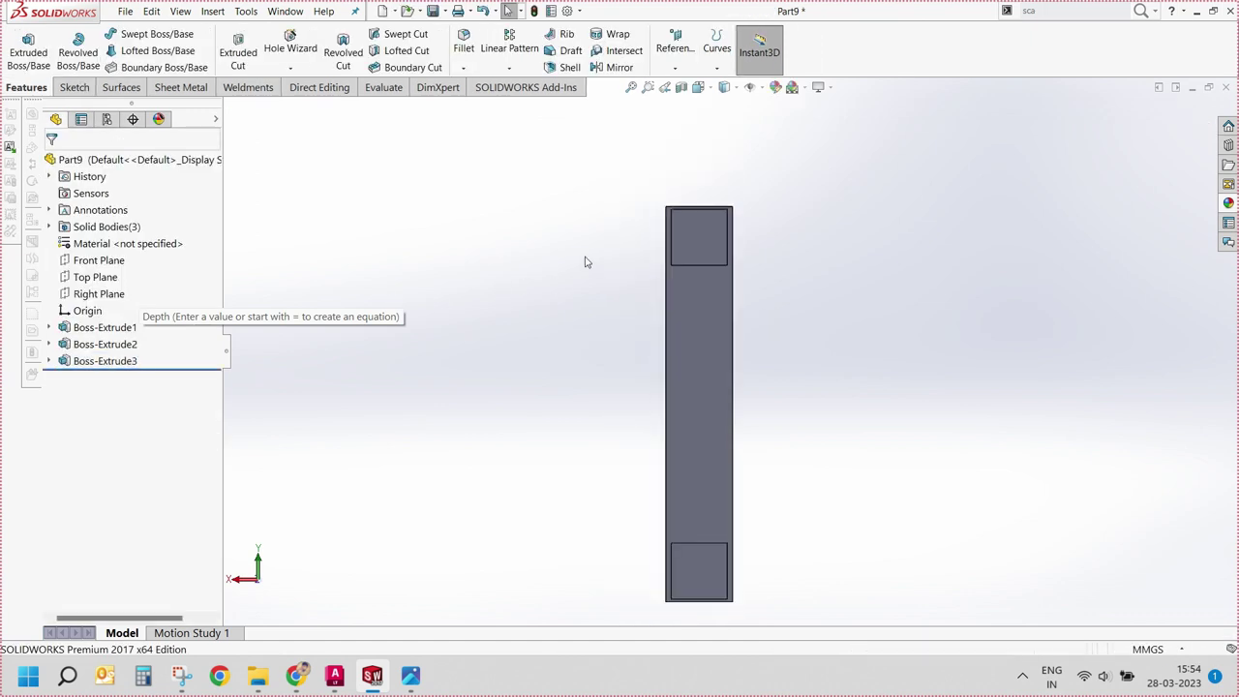
middle_click_drag(584, 263, 683, 393)
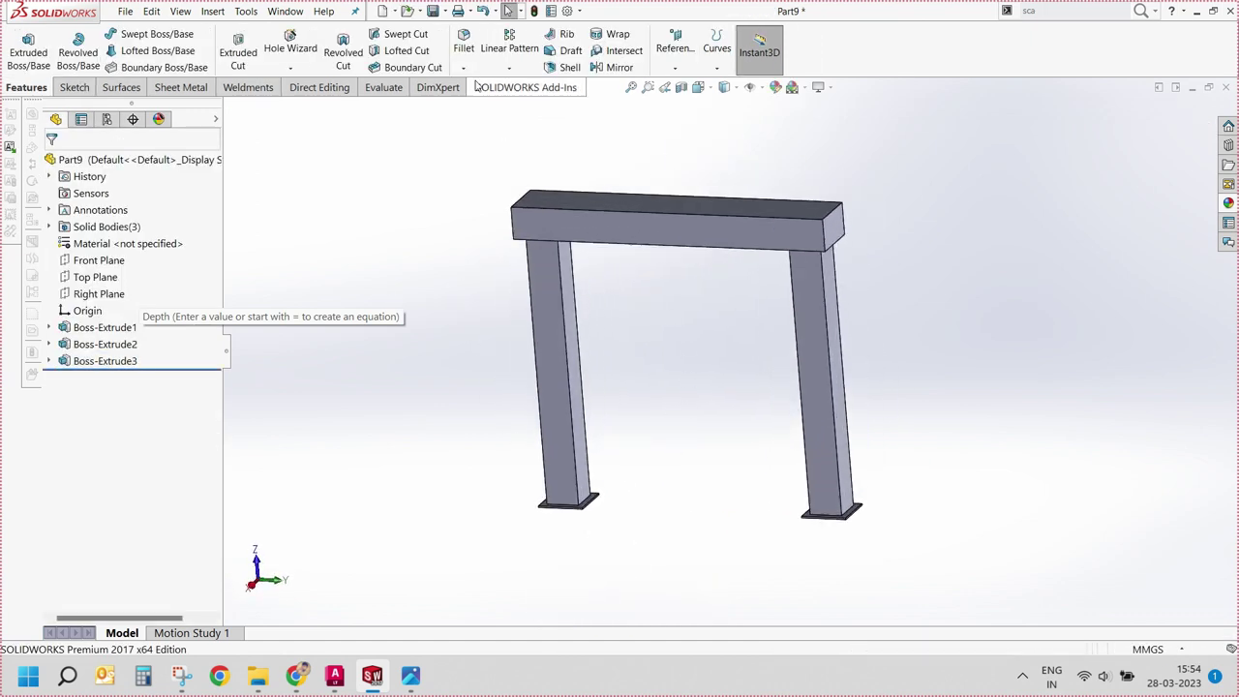
left_click(464, 43)
scroll(818, 308, "down", 3)
left_click(816, 310)
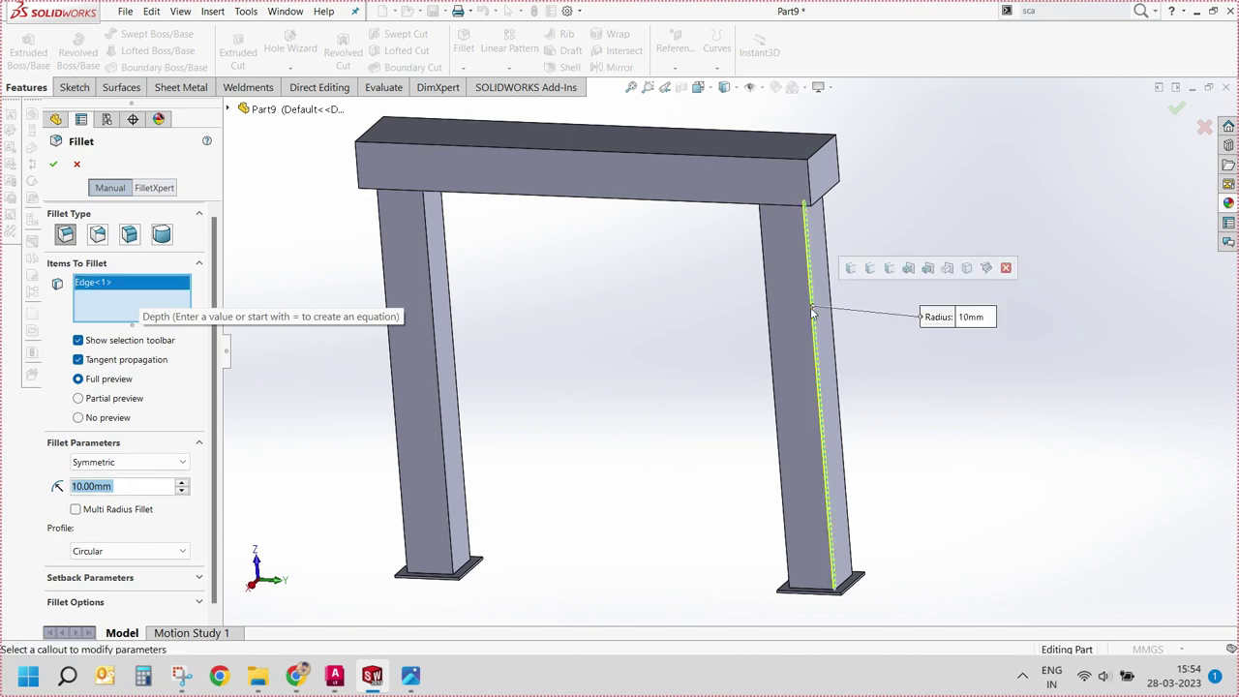
scroll(816, 308, "down", 1)
scroll(794, 290, "down", 3)
left_click(788, 286)
Step: Add four more long column edges to the fillet selection
mouse_move(757, 294)
middle_mouse_down()
mouse_move(754, 267)
mouse_move(702, 207)
mouse_move(733, 291)
middle_mouse_up()
left_click(702, 207)
scroll(680, 246, "up", 2)
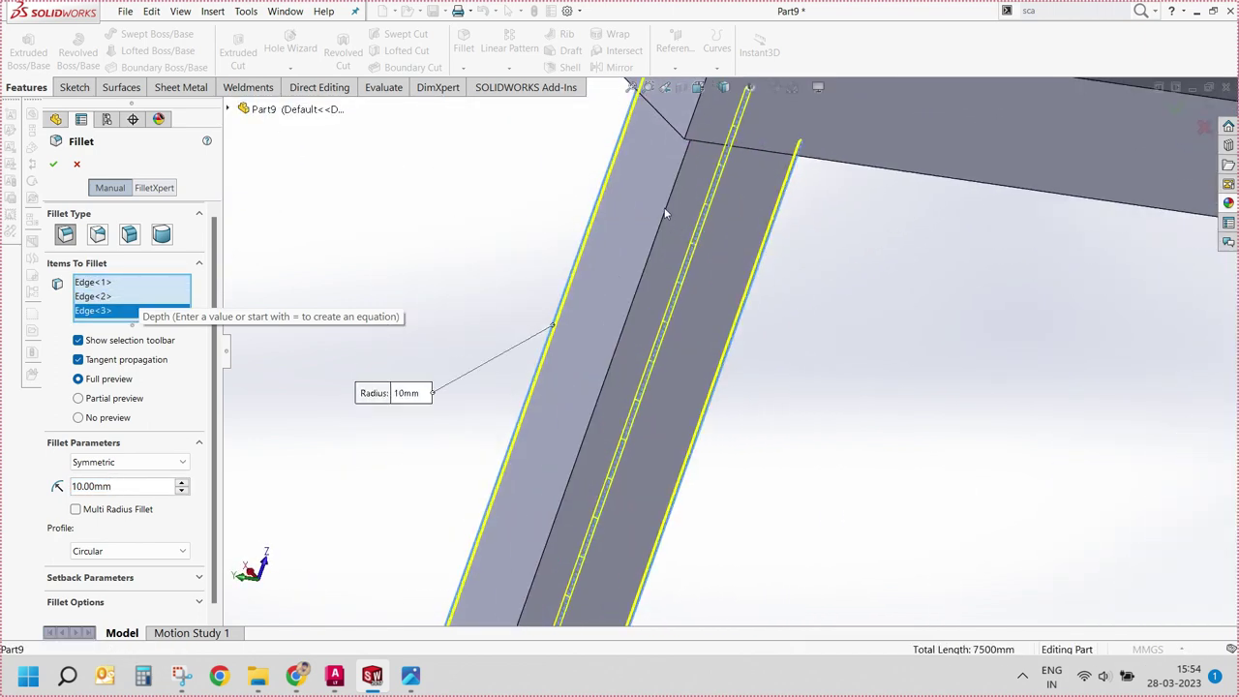
left_click(664, 207)
scroll(664, 208, "up", 3)
scroll(903, 362, "down", 2)
scroll(903, 362, "down", 1)
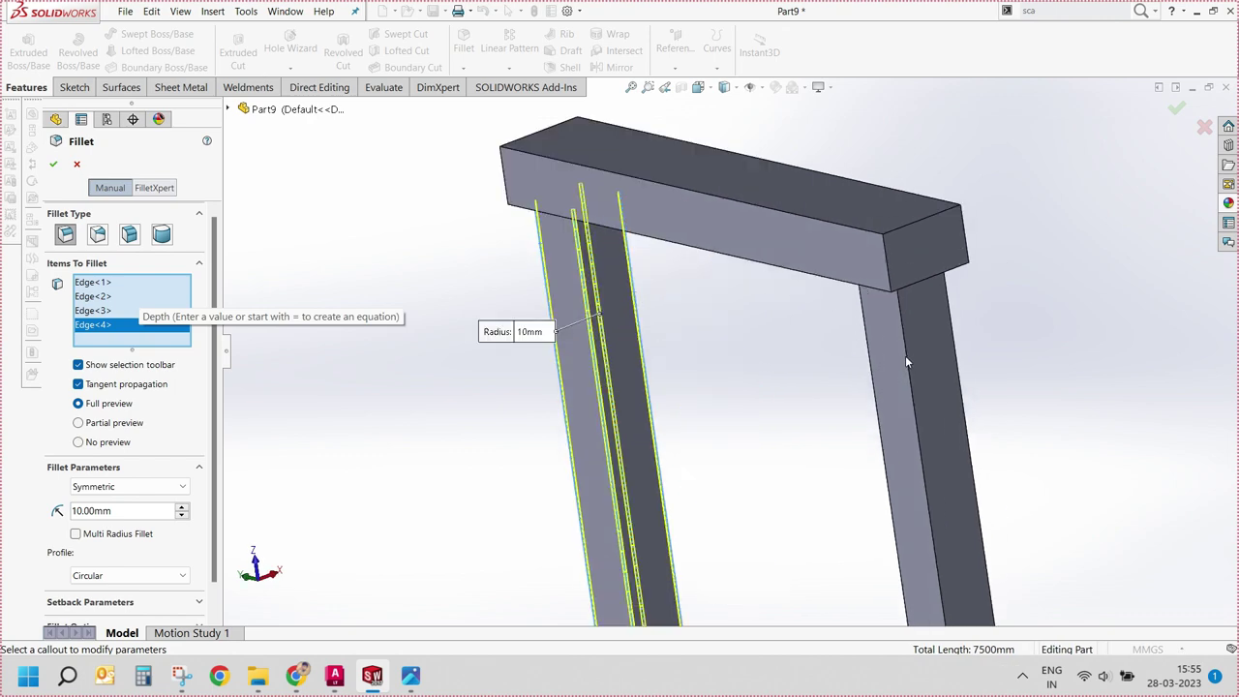
left_click(904, 358)
middle_click_drag(905, 355, 950, 315)
middle_click_drag(881, 332, 878, 377)
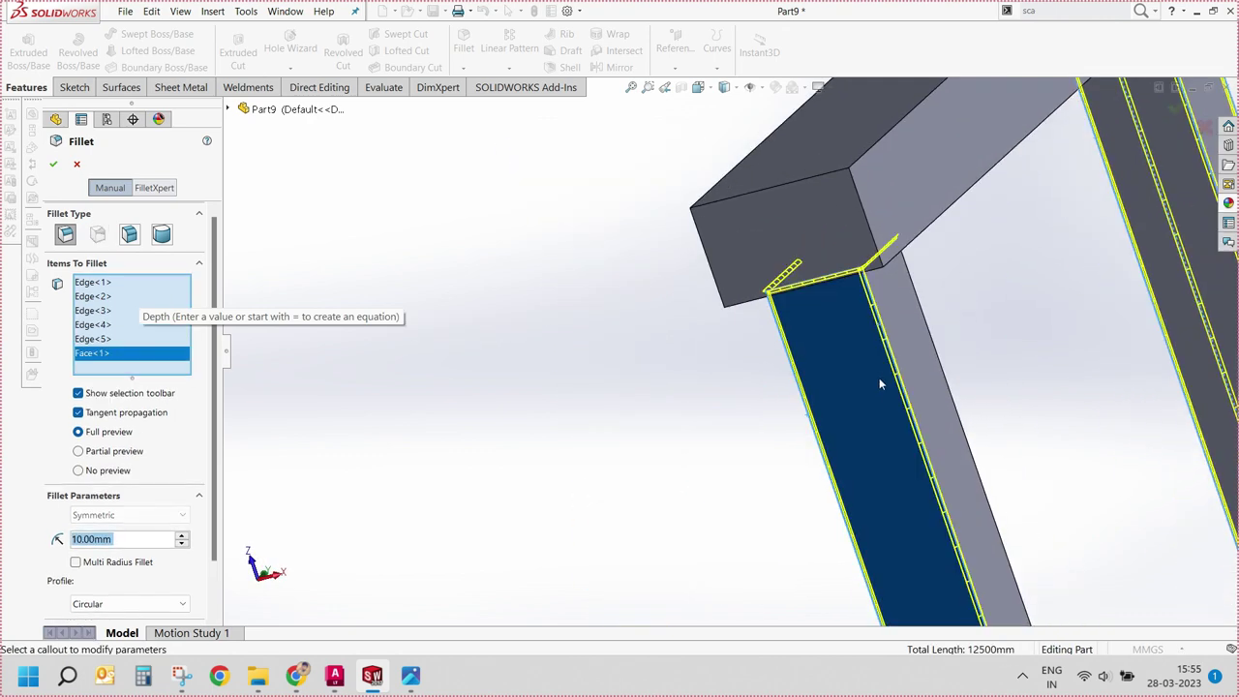
scroll(864, 358, "up", 2)
scroll(890, 334, "down", 2)
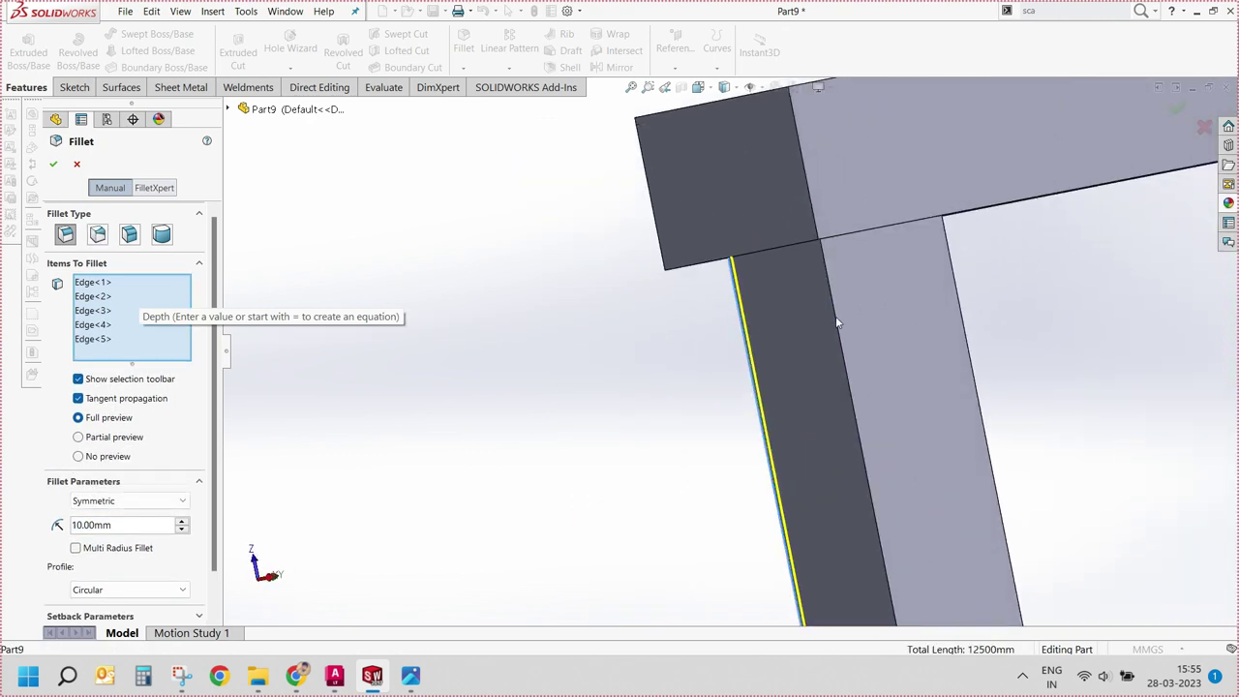
left_click(839, 323)
Step: Add the last two leg edges and apply Fillet1 with a 20 mm radius
middle_click_drag(838, 323, 867, 364)
left_click(825, 327)
left_click(868, 365)
scroll(597, 375, "up", 3)
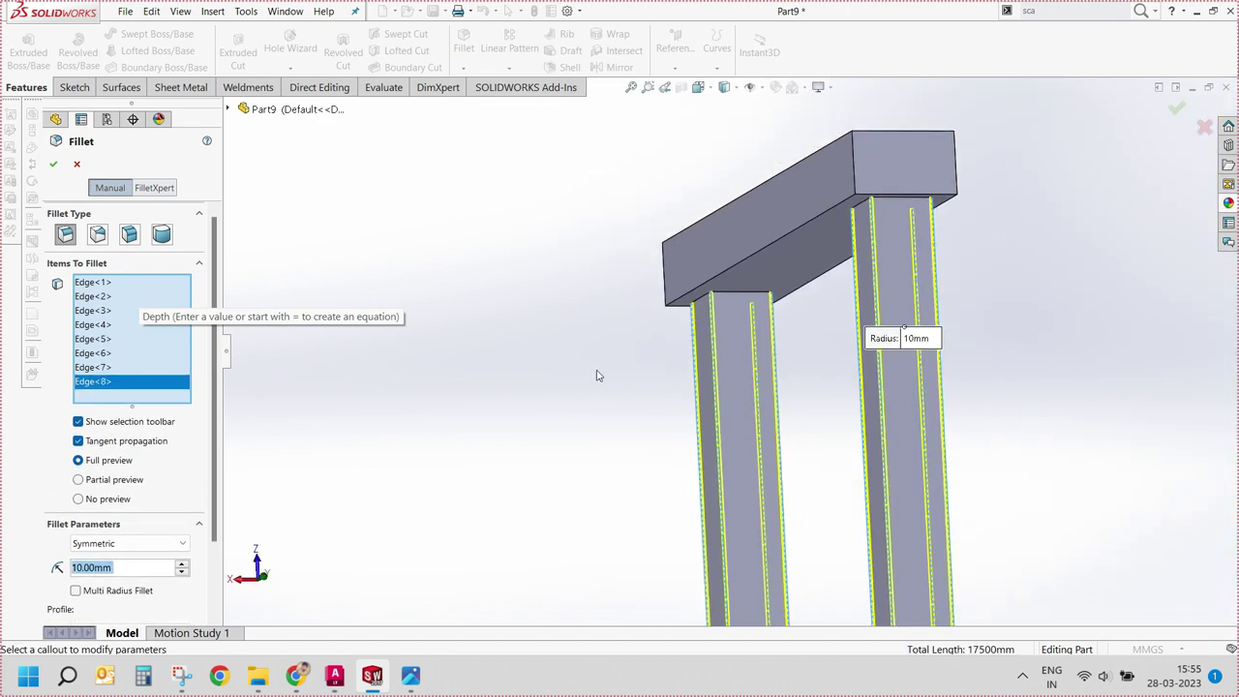
left_click(182, 563)
scroll(589, 434, "up", 3)
scroll(698, 473, "up", 2)
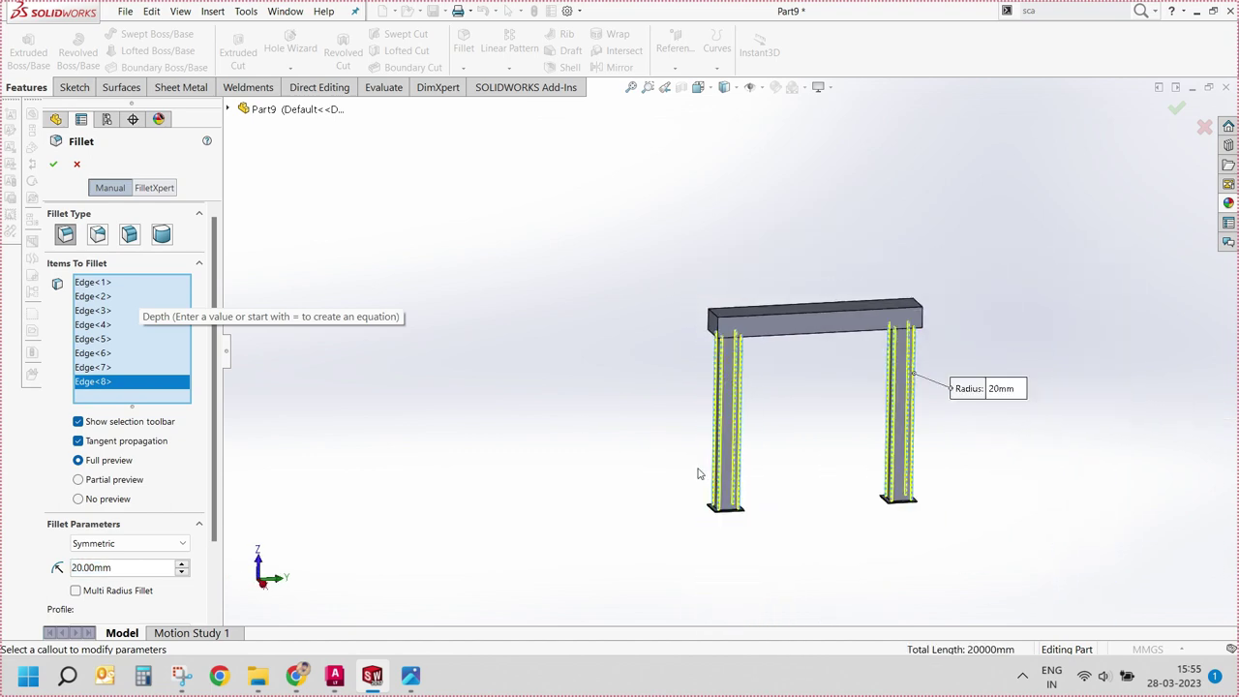
left_click(53, 167)
scroll(820, 449, "down", 2)
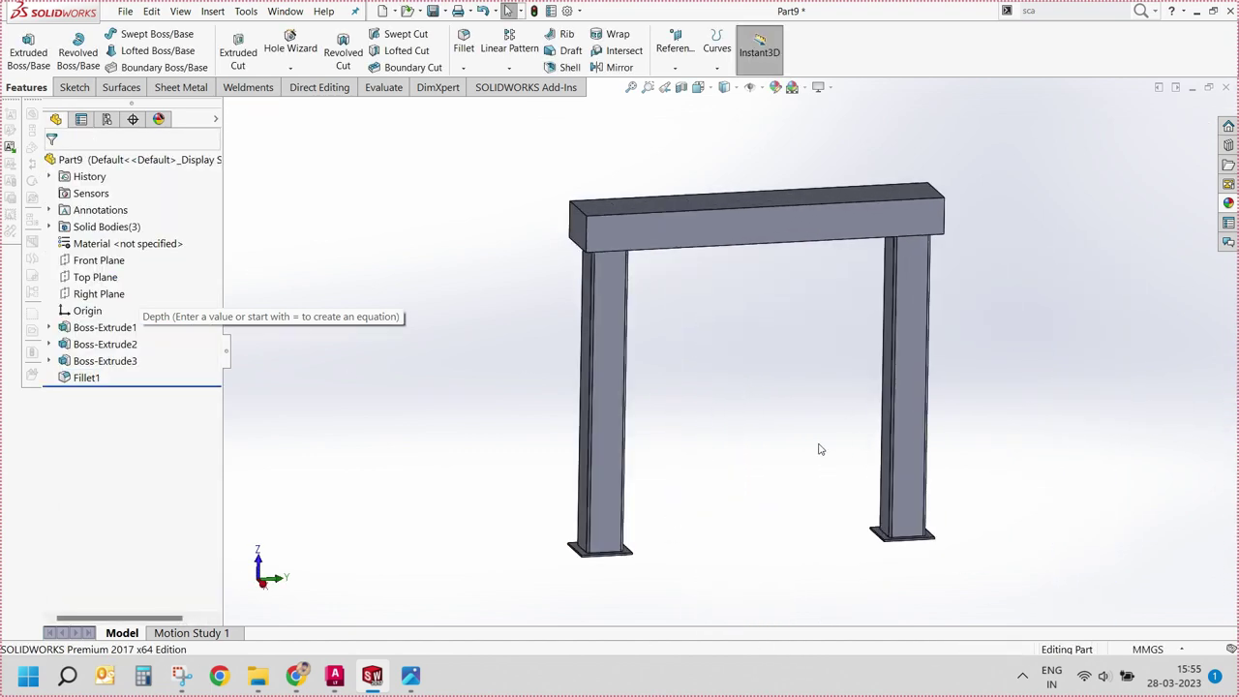
Step: Start a sketch on the beam's top face, viewed normal to it
middle_click_drag(818, 442, 804, 406)
left_click(765, 281)
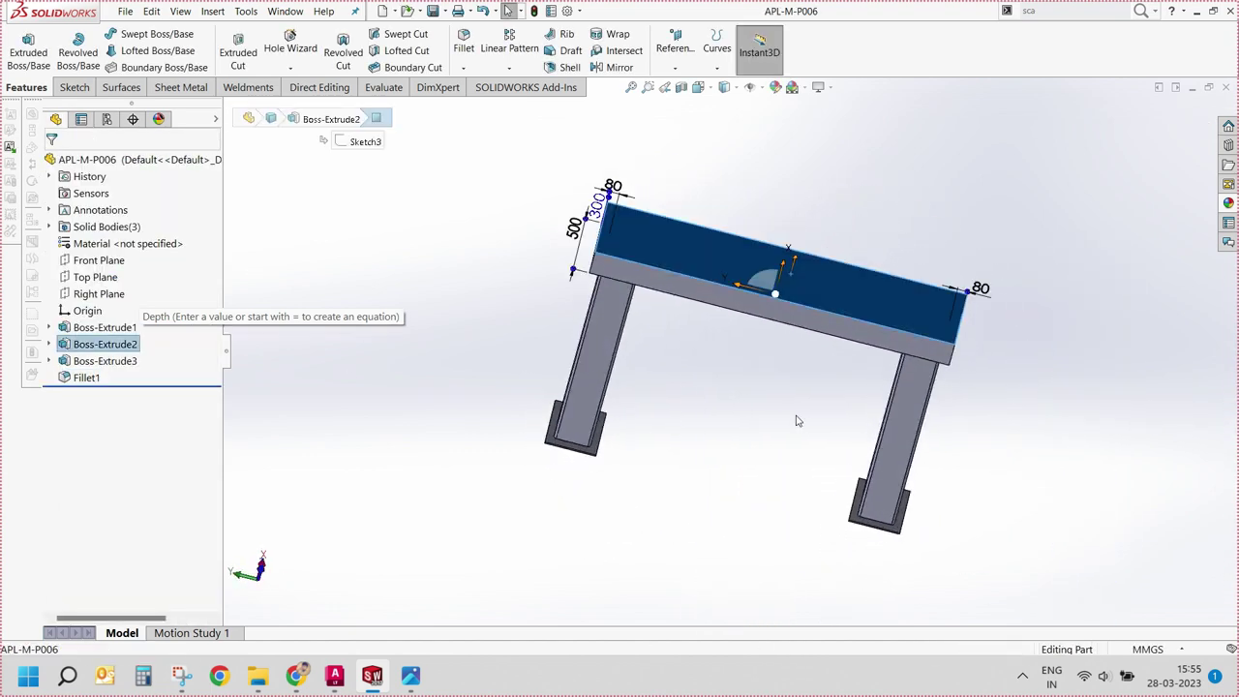
key("ctrl+8")
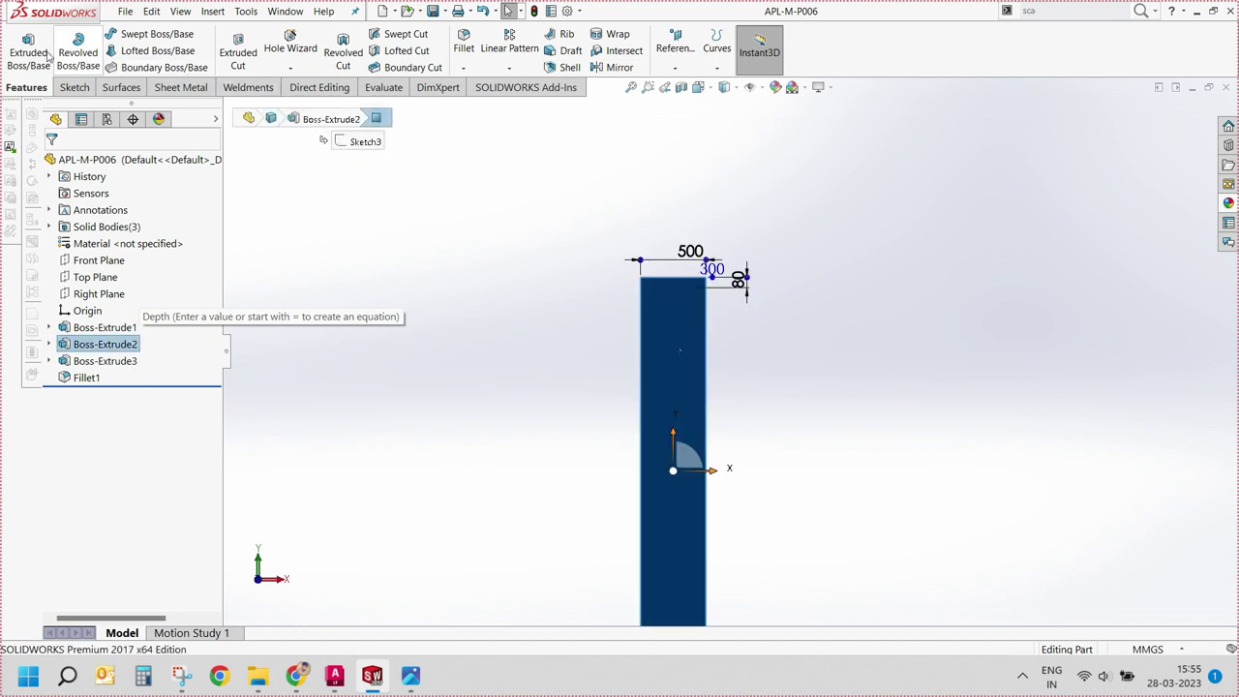
left_click(73, 87)
left_click(19, 43)
Step: Draw two narrow corner-rectangle strips along the beam's side edges
left_click(141, 50)
left_click(166, 66)
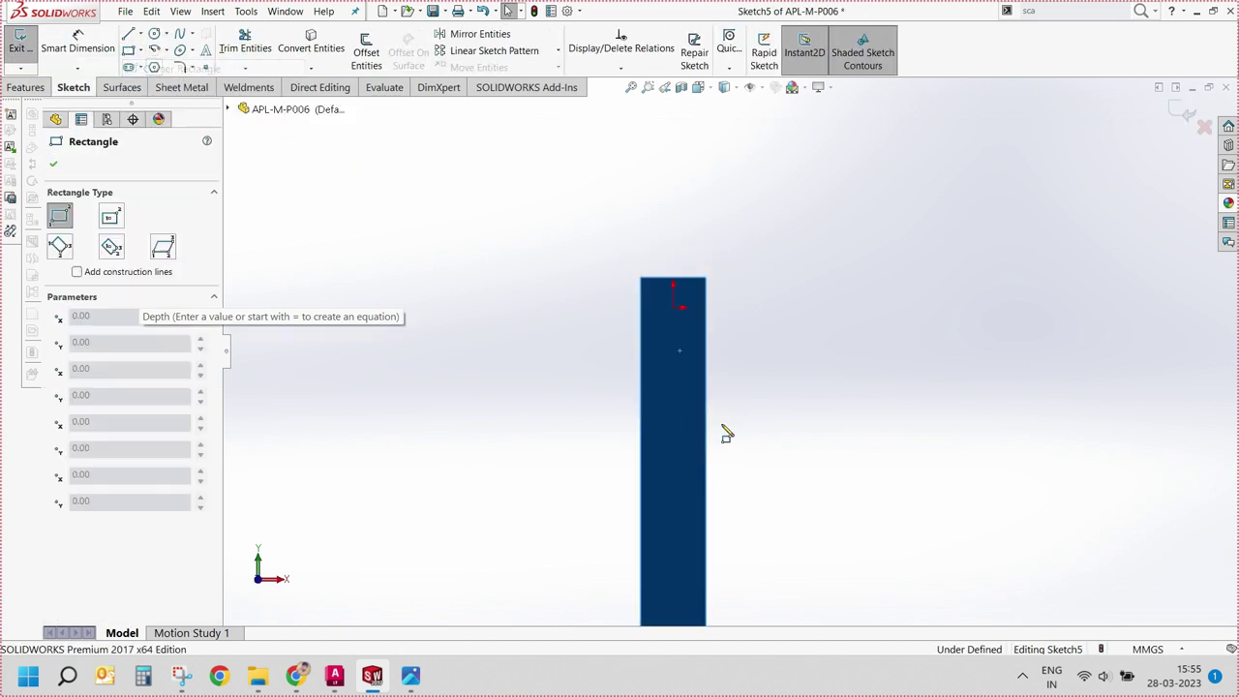
scroll(658, 388, "down", 2)
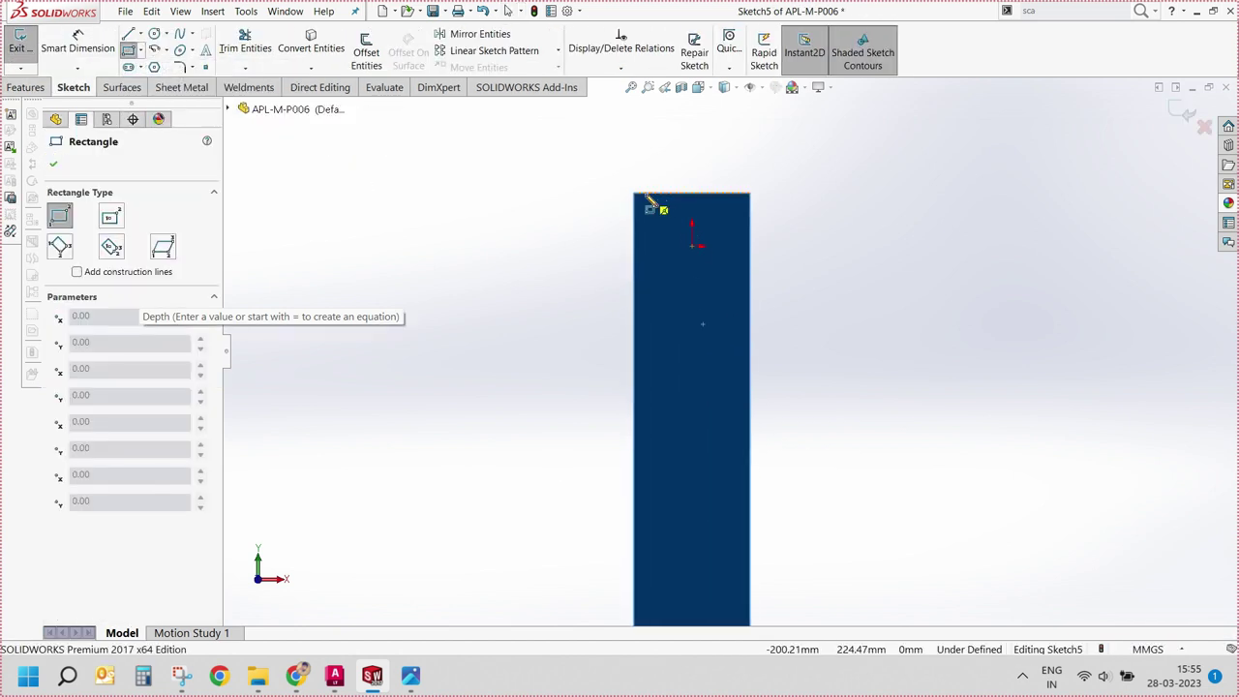
left_click(649, 201)
scroll(675, 337, "up", 3)
scroll(707, 506, "down", 3)
left_click(721, 571)
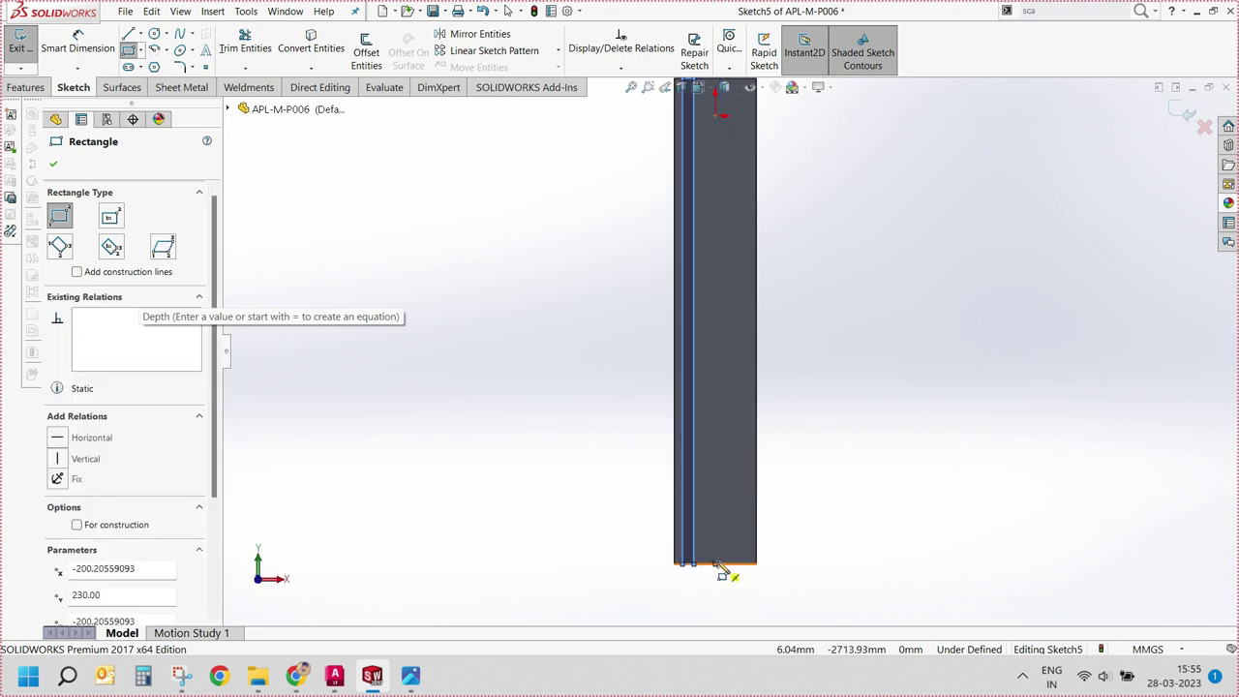
left_click(753, 566)
scroll(745, 290, "up", 1)
scroll(746, 203, "down", 2)
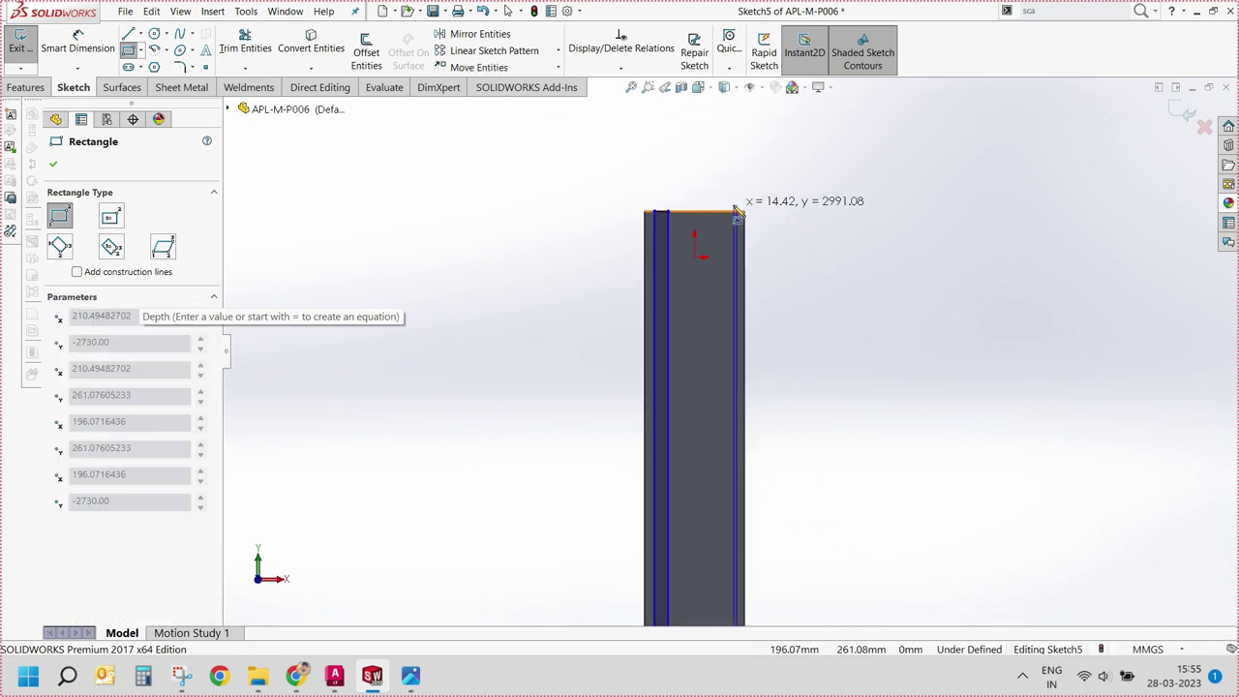
left_click(720, 212)
key("Escape")
Step: Draw a horizontal construction centerline from the origin to each strip edge
scroll(717, 190, "down", 2)
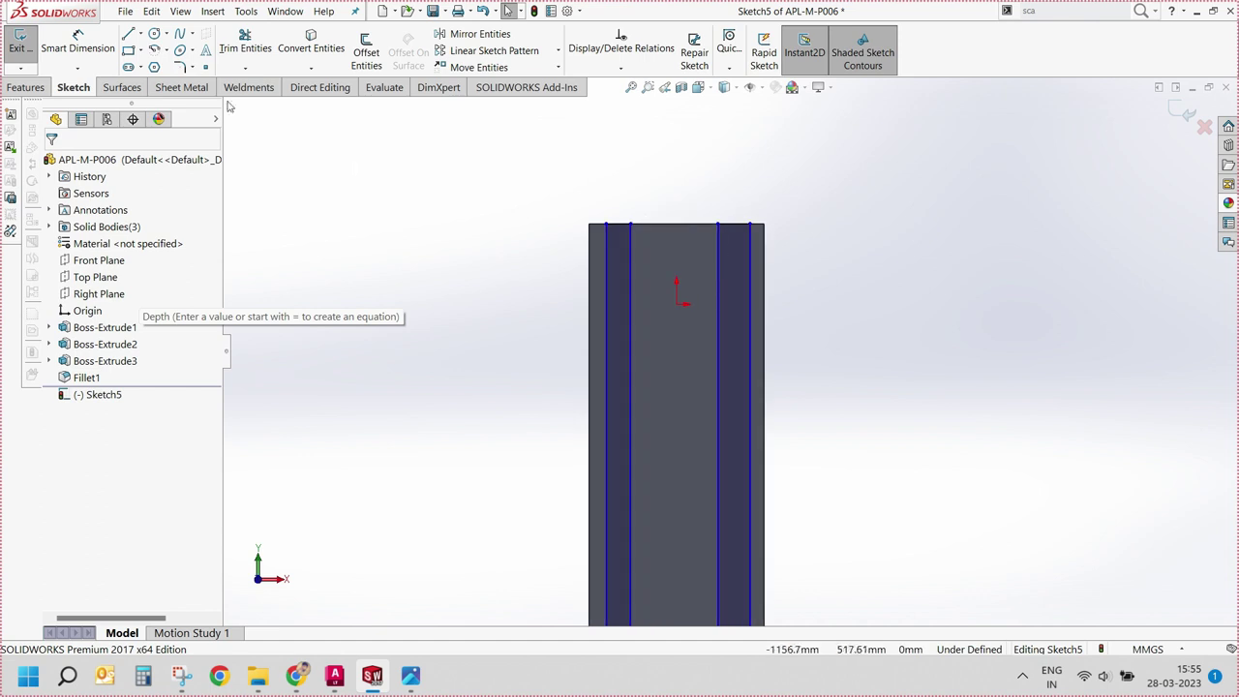
left_click(140, 36)
left_click(154, 67)
scroll(677, 281, "down", 2)
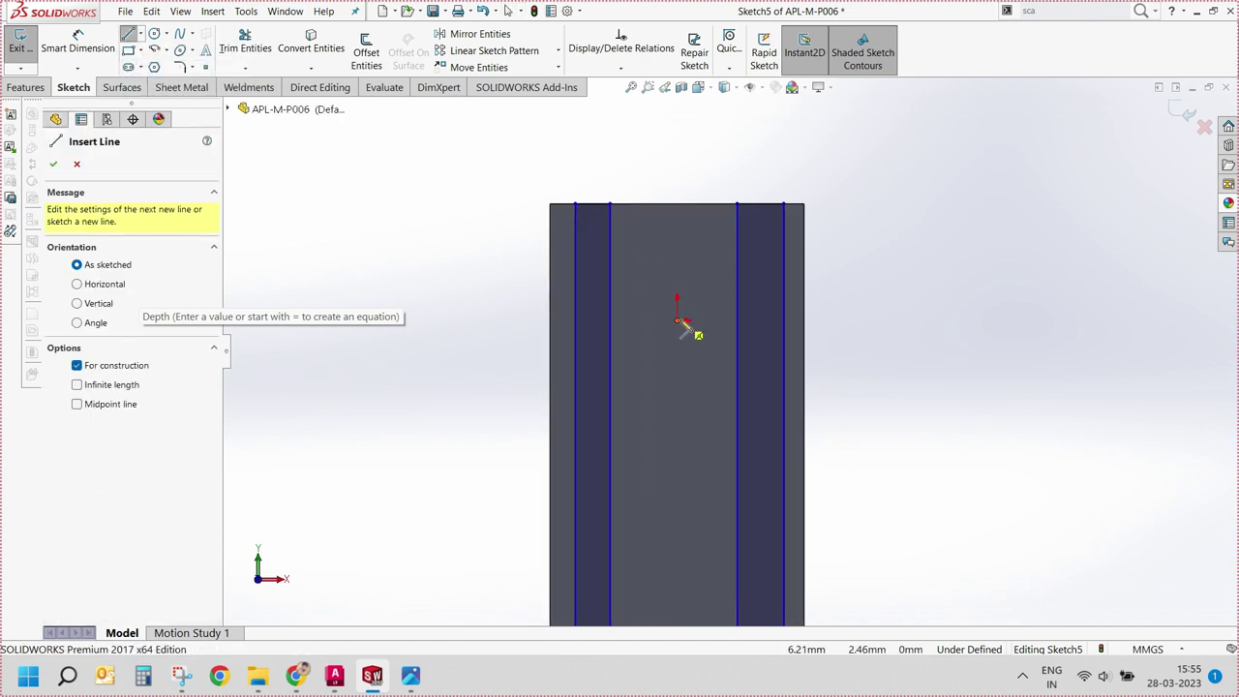
left_click(678, 320)
double_click(738, 319)
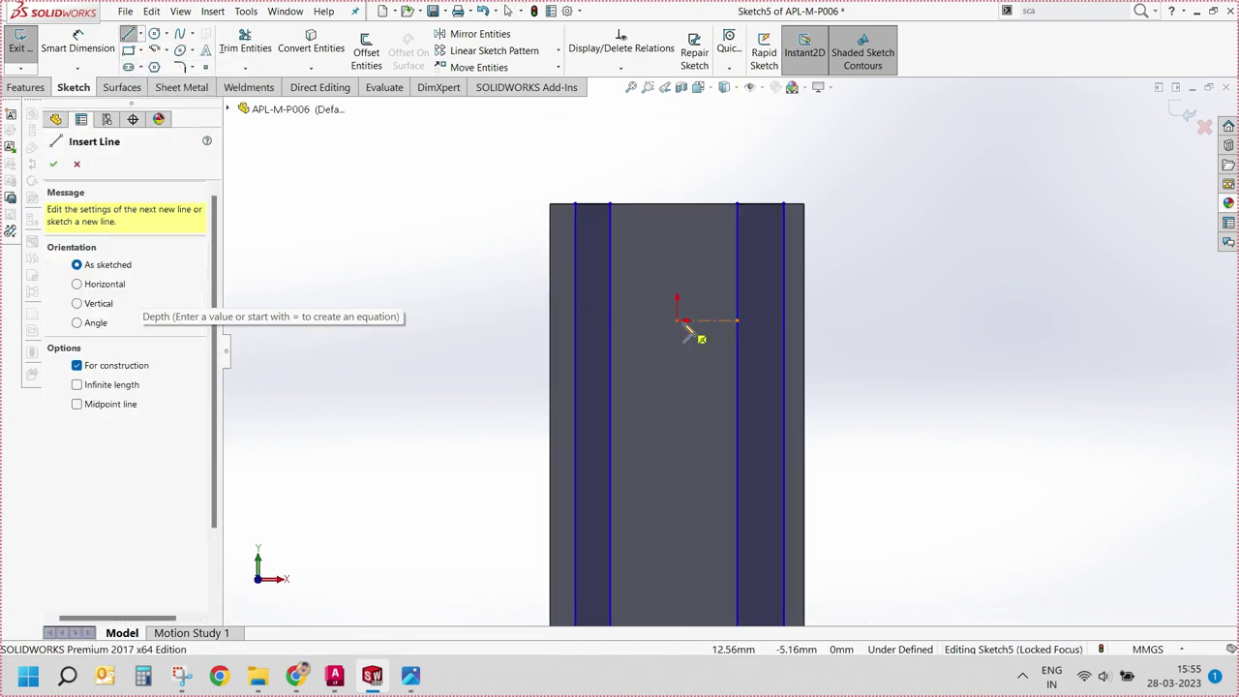
left_click(678, 320)
left_click(610, 319)
key("Escape")
Step: Make the two centerline halves equal in length
left_click(638, 320)
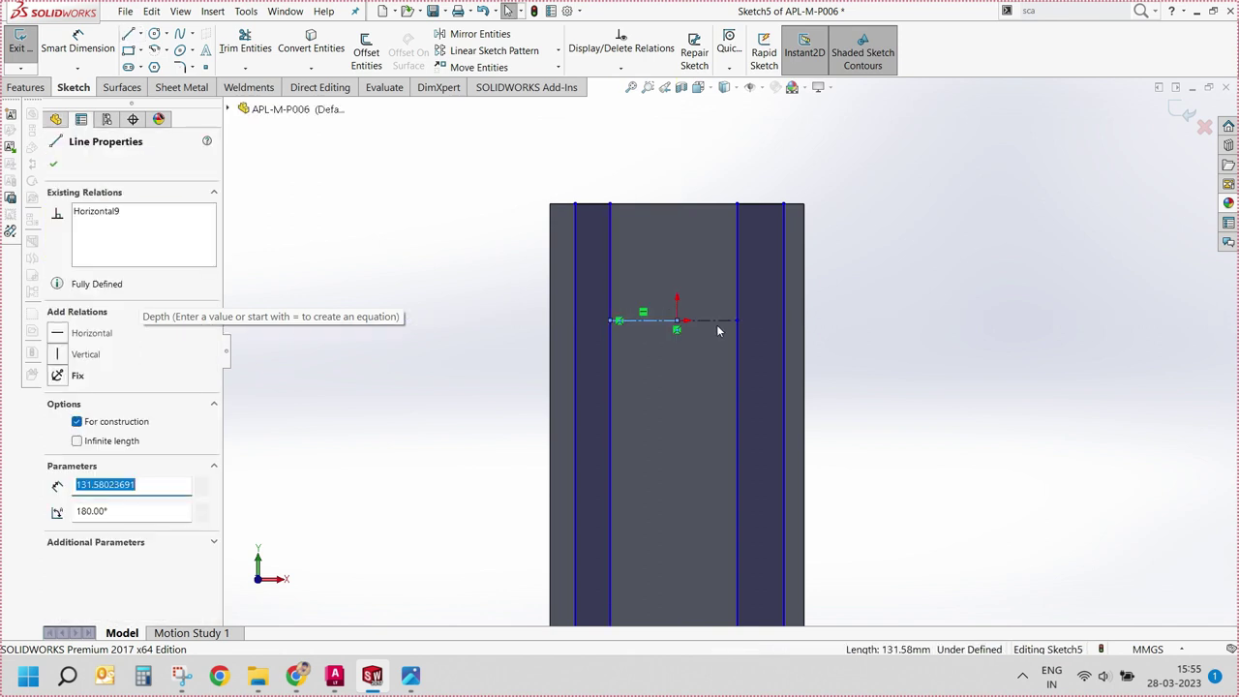
left_click(717, 323, "ctrl")
left_click(717, 321)
left_click(644, 321, "ctrl")
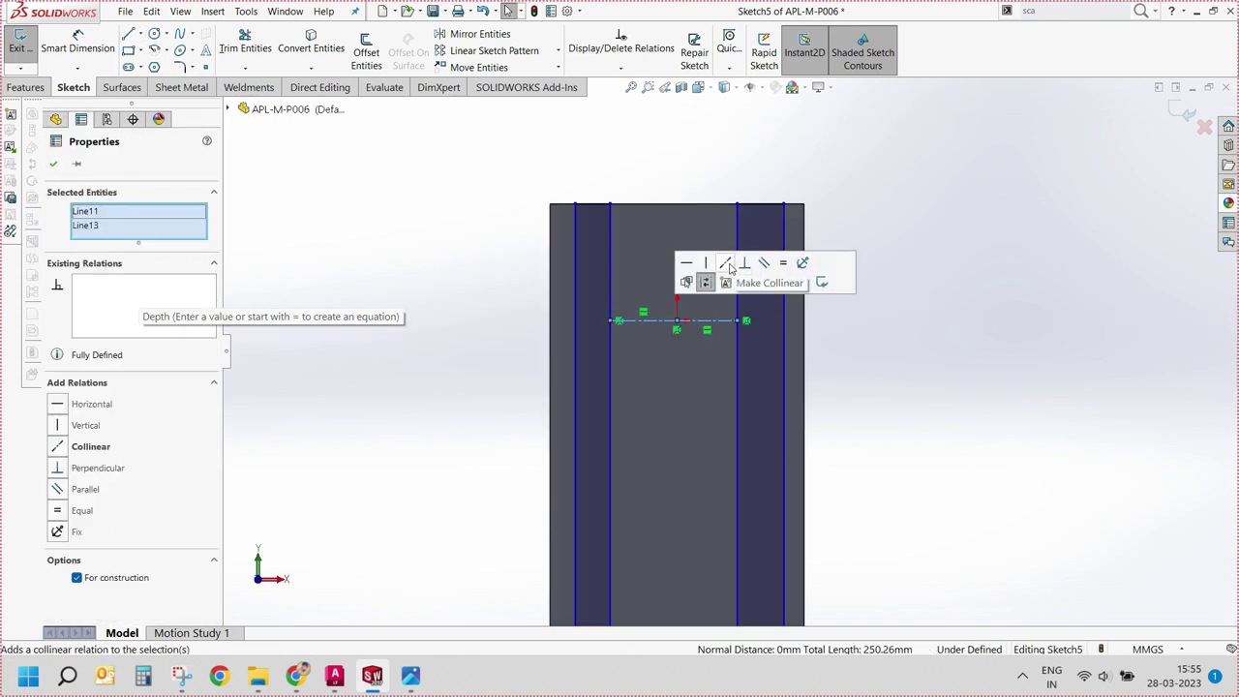
left_click(783, 263)
left_click(612, 171)
left_click(101, 58)
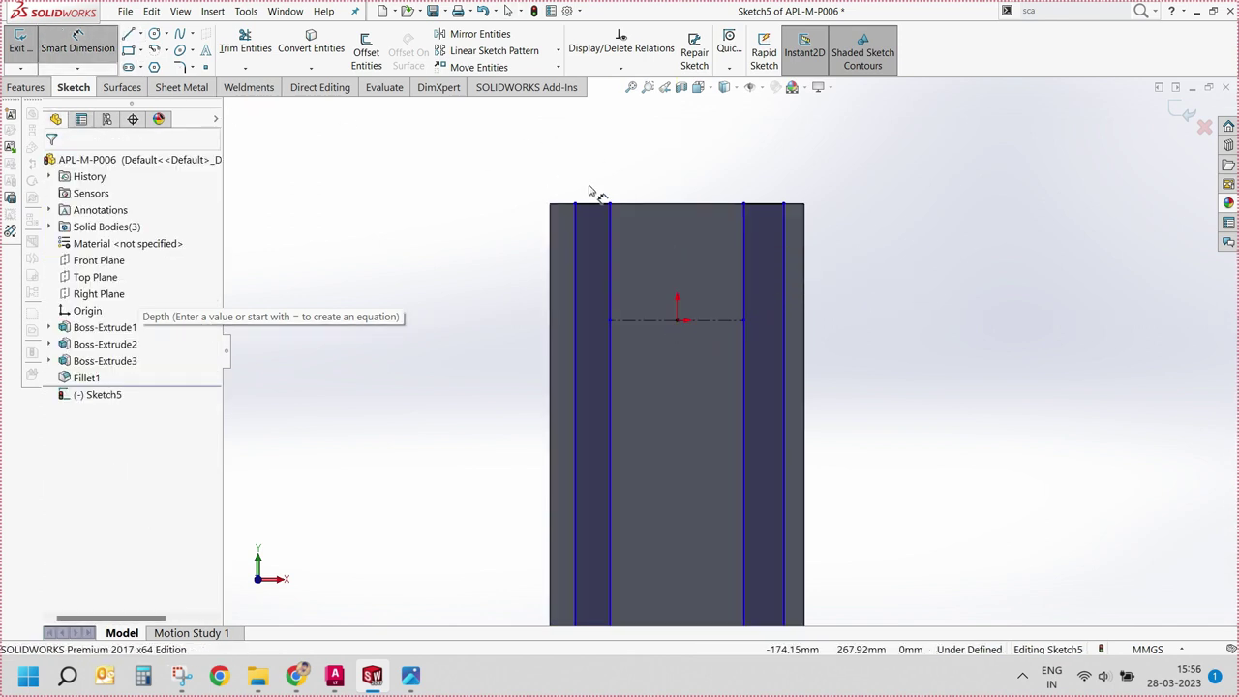
Step: Dimension the left strip's width to 50 mm
left_click(593, 204)
left_click(482, 157)
type("50")
key("Return")
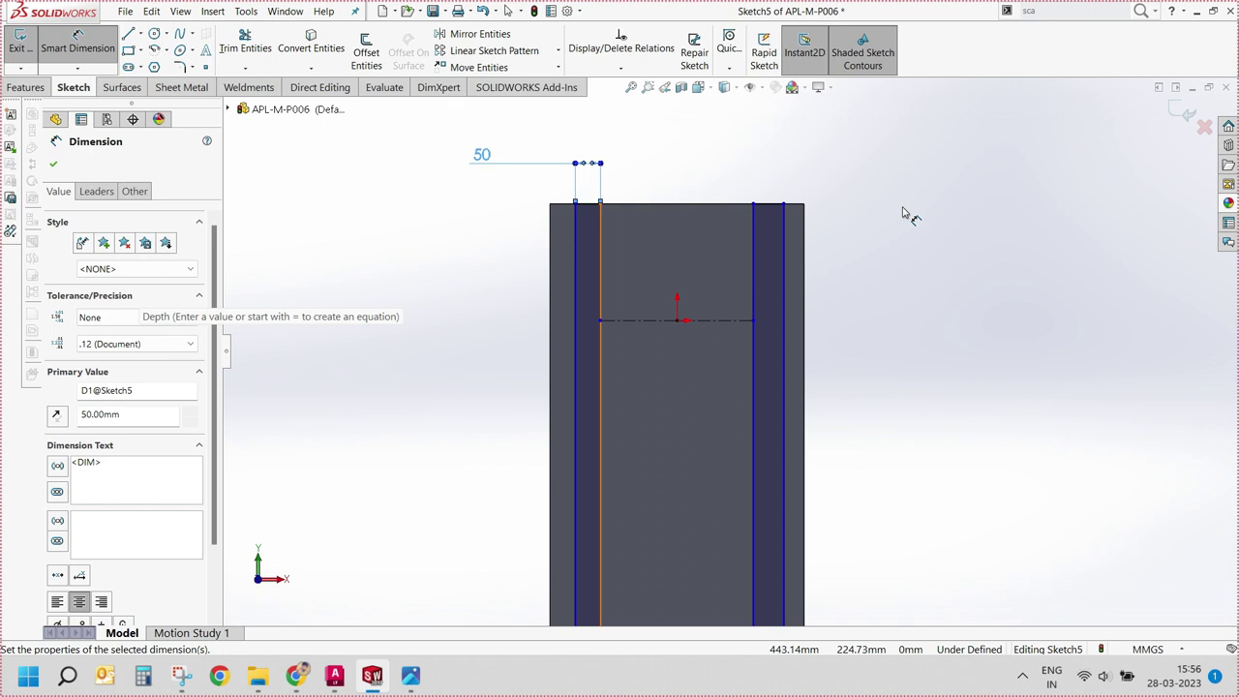
key("Escape")
Step: Make the strip lines parallel and set the spacing between the strips to 280 mm
left_click(769, 203)
left_click(588, 204, "ctrl")
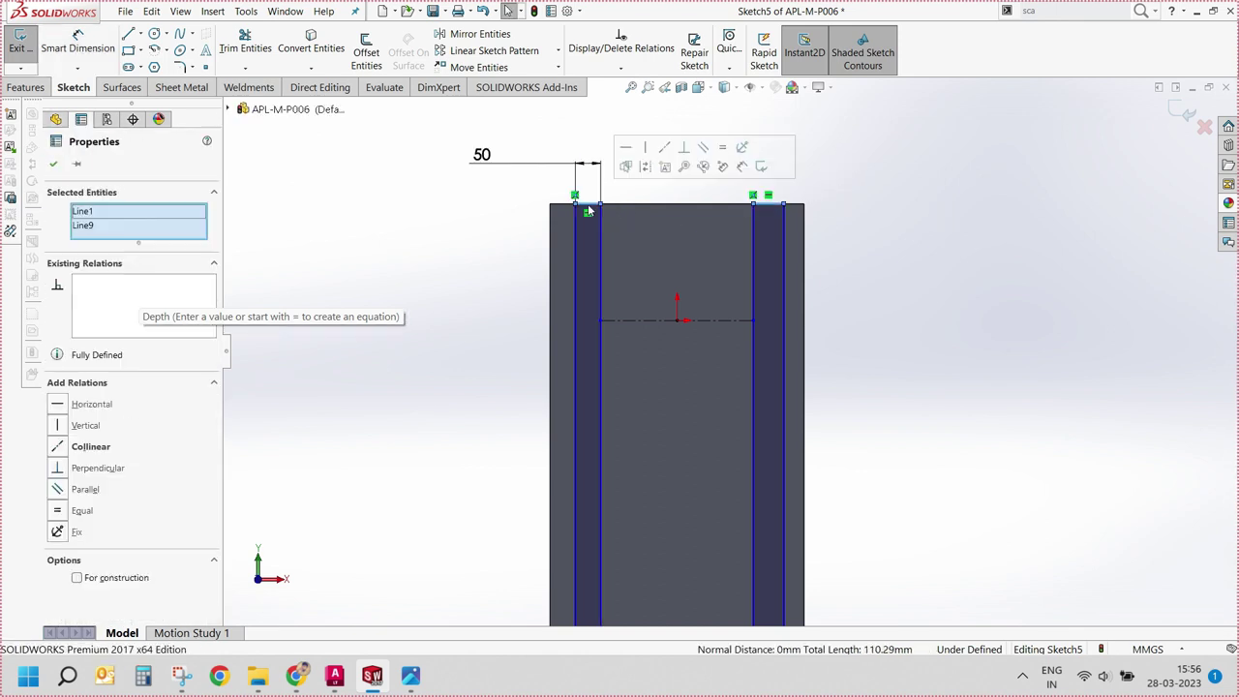
left_click(709, 150)
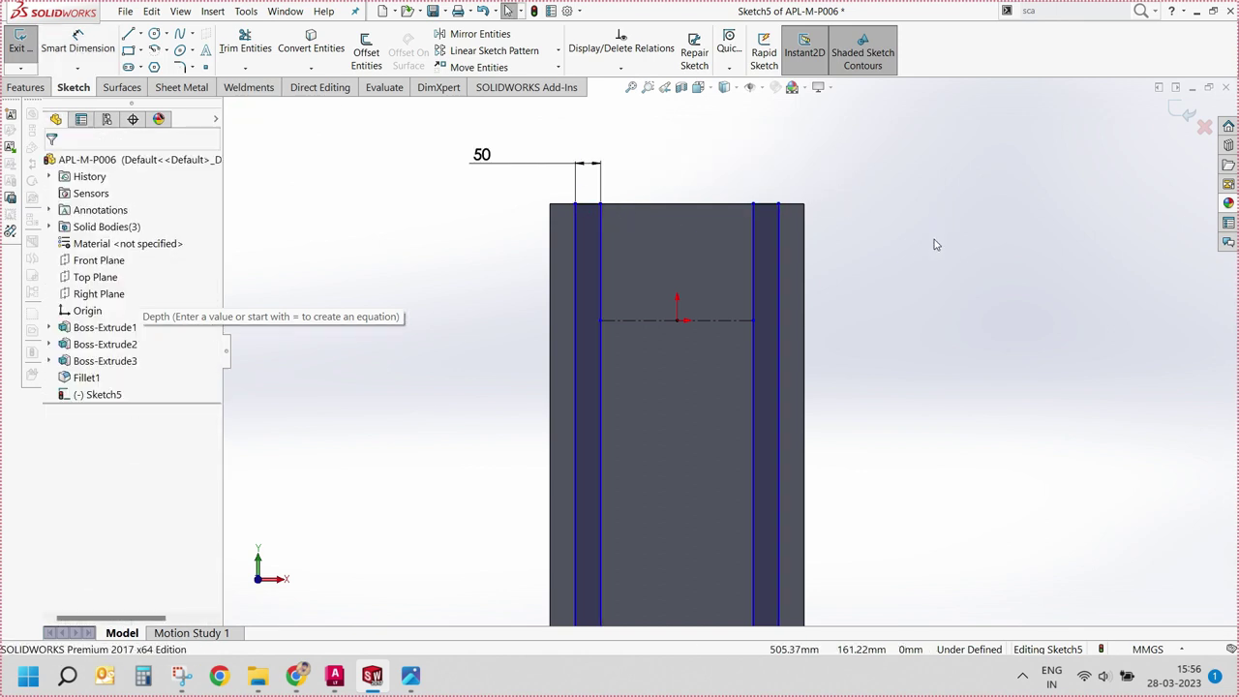
left_click(101, 55)
left_click(601, 276)
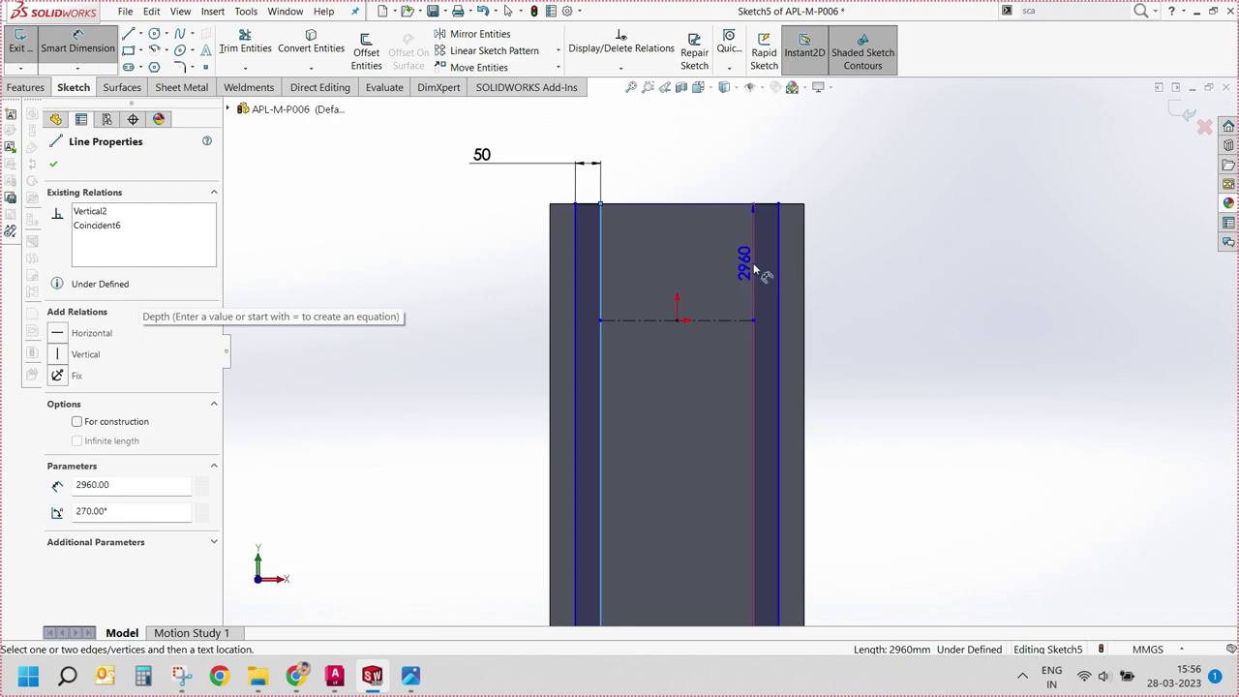
left_click(752, 267)
left_click(678, 145)
type("280")
key("Return")
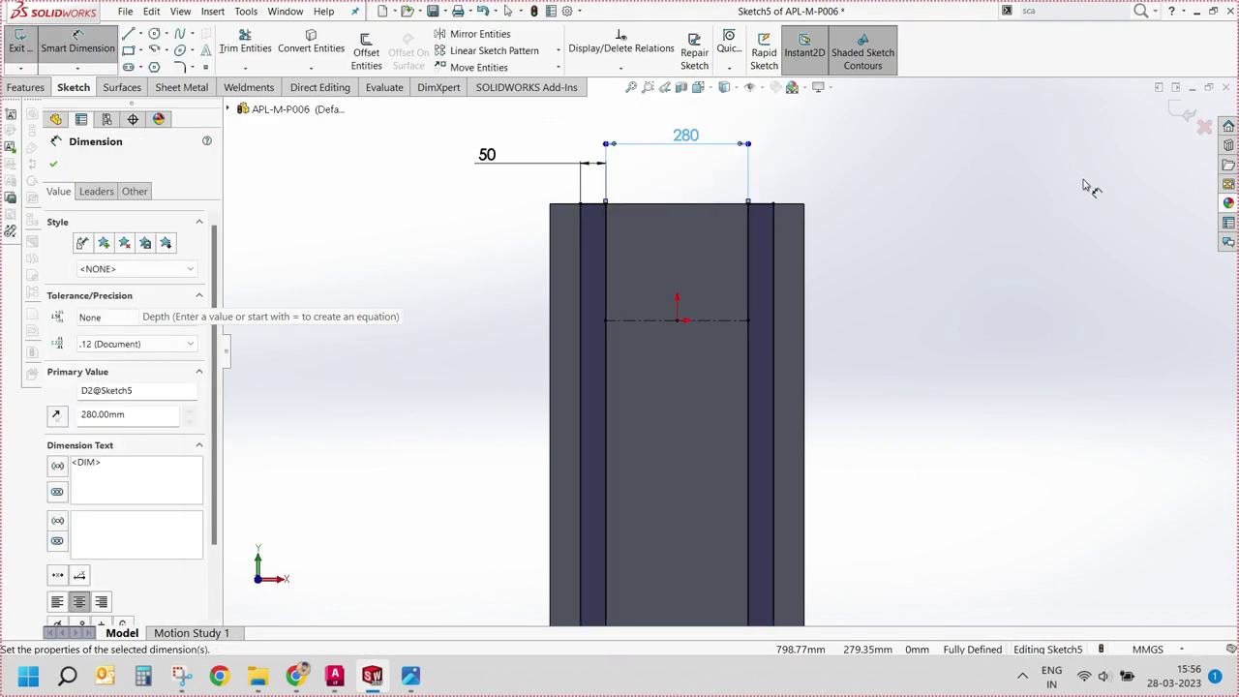
key("Escape")
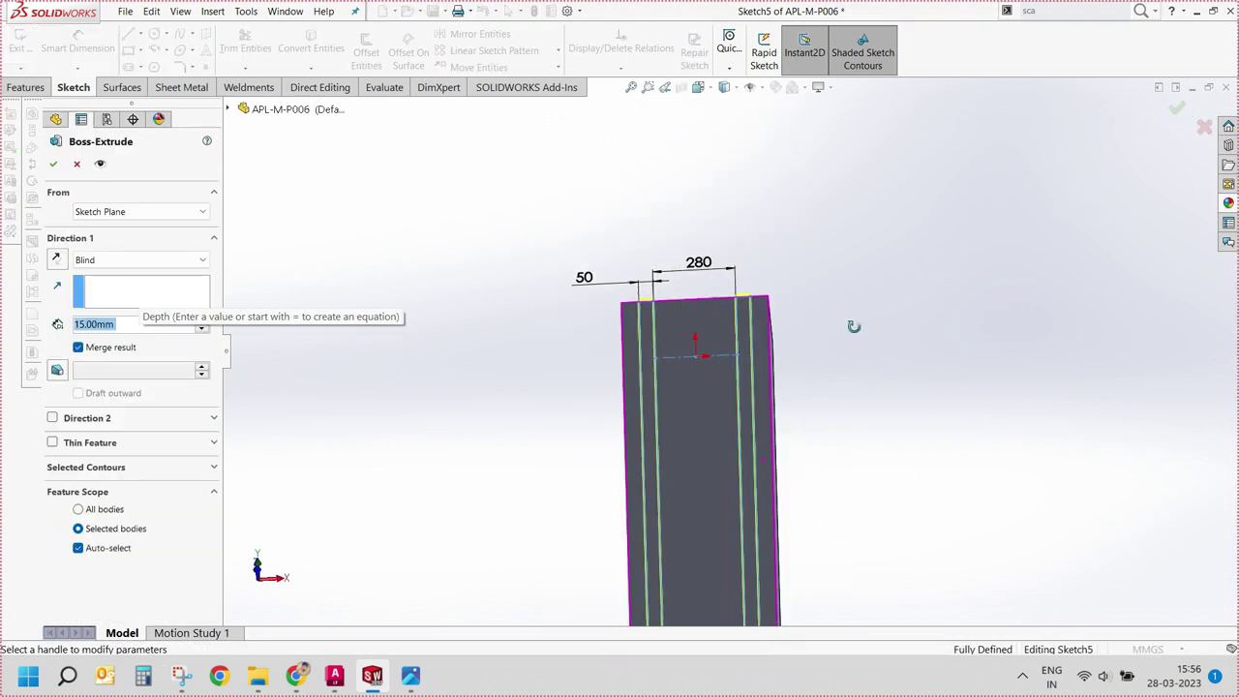
Step: Extrude the two strips 40 mm above the beam face as a separate, unmerged body
middle_click_drag(760, 453, 562, 349)
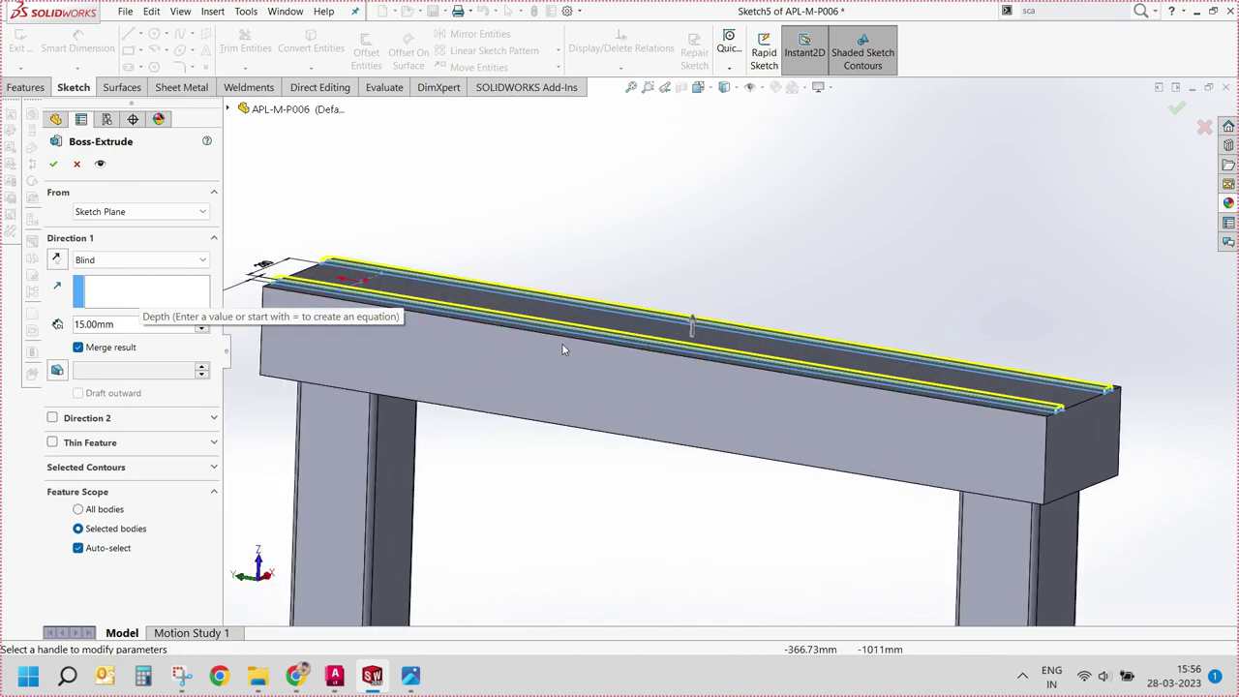
left_click(692, 326)
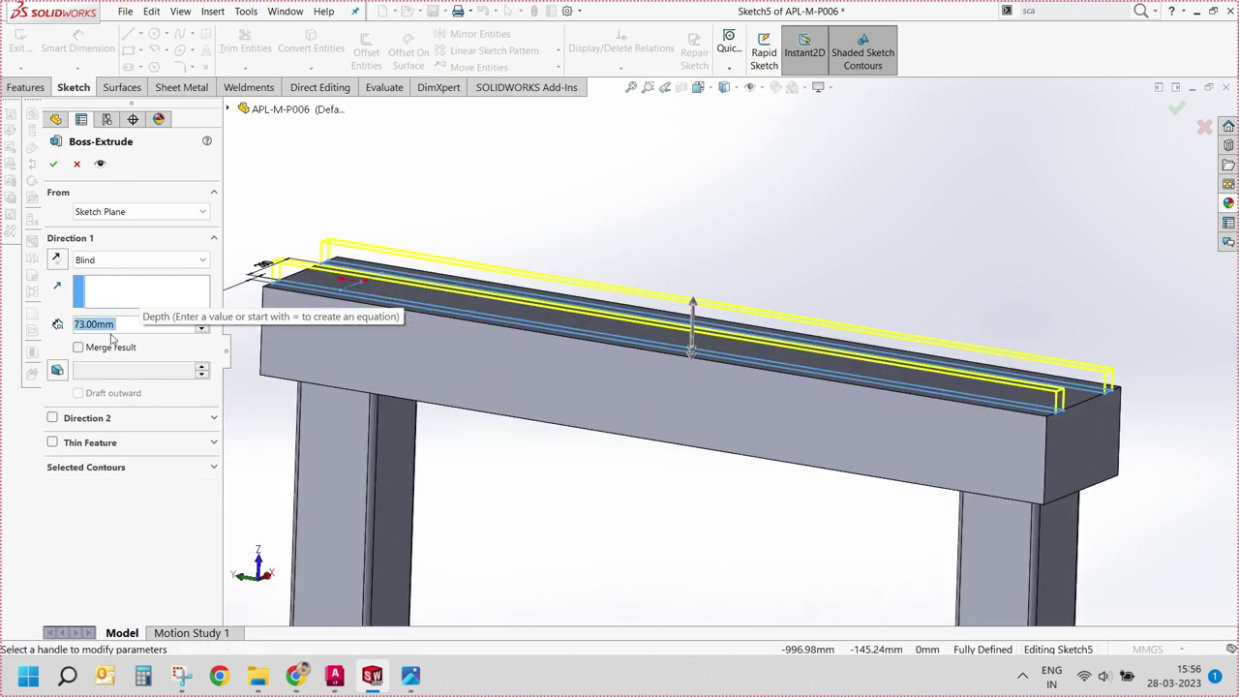
type("40")
key("Return")
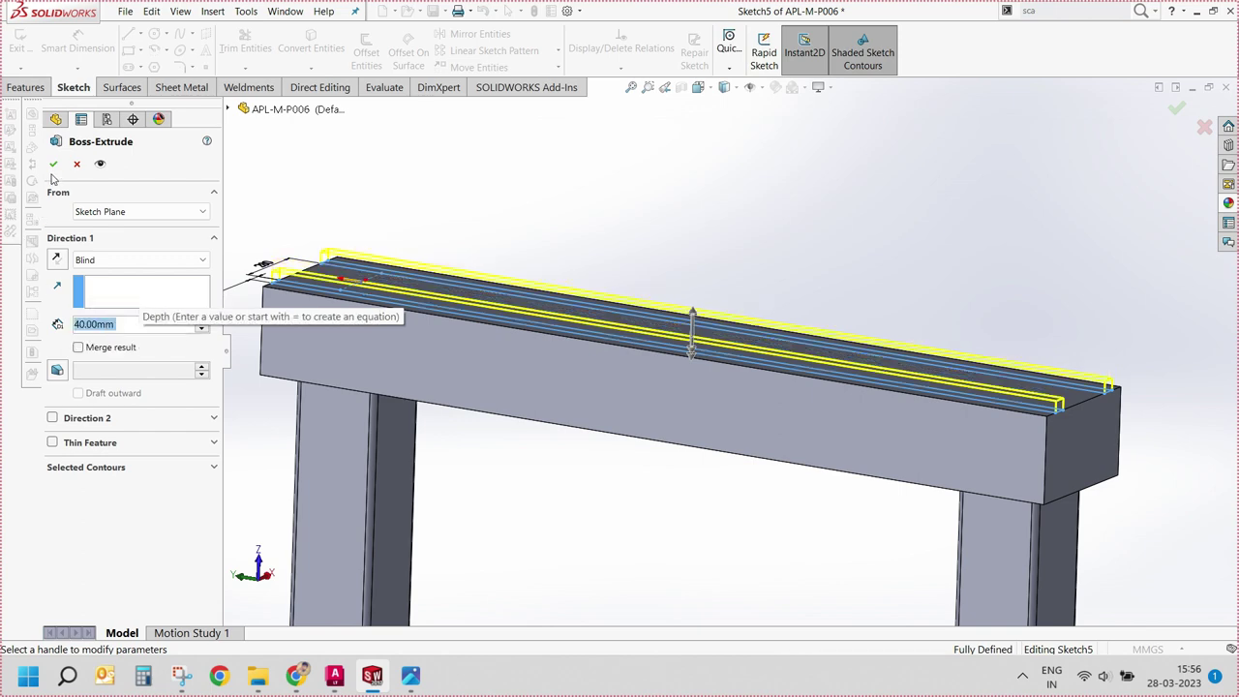
left_click(53, 163)
Step: In assembly APL-M-AS01, insert the lid slide sub-assembly to the left of the frame
middle_click_drag(580, 242, 705, 282)
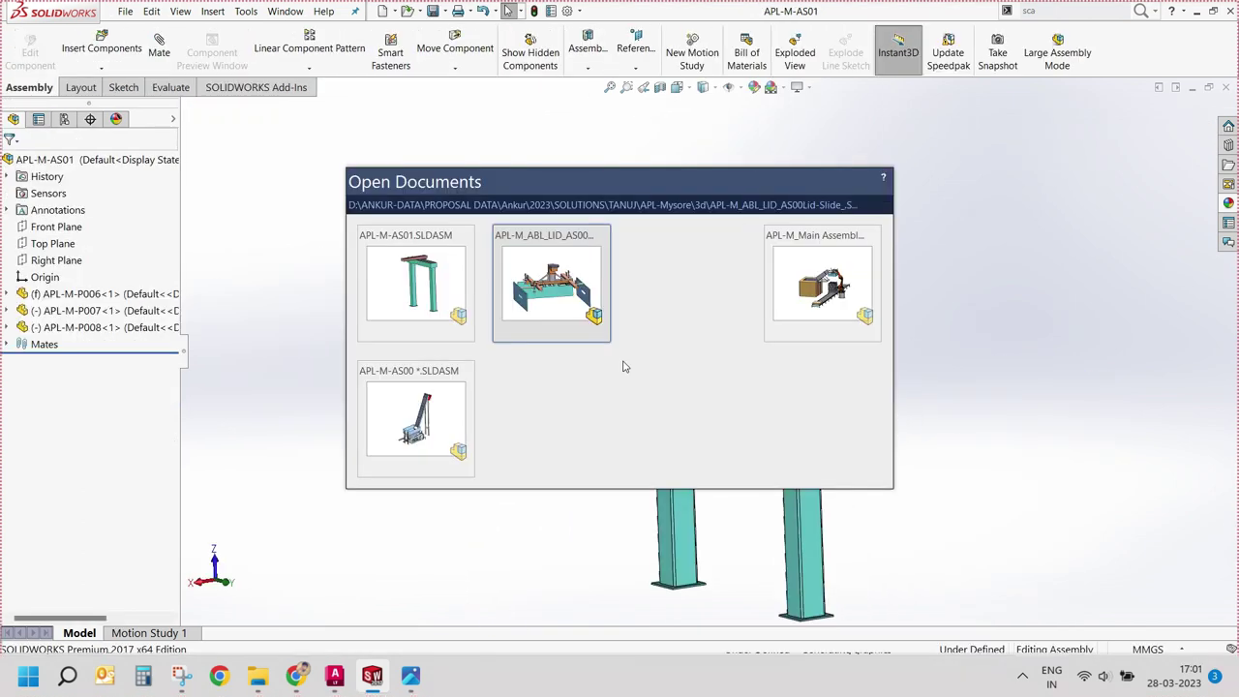
key("ctrl+Tab")
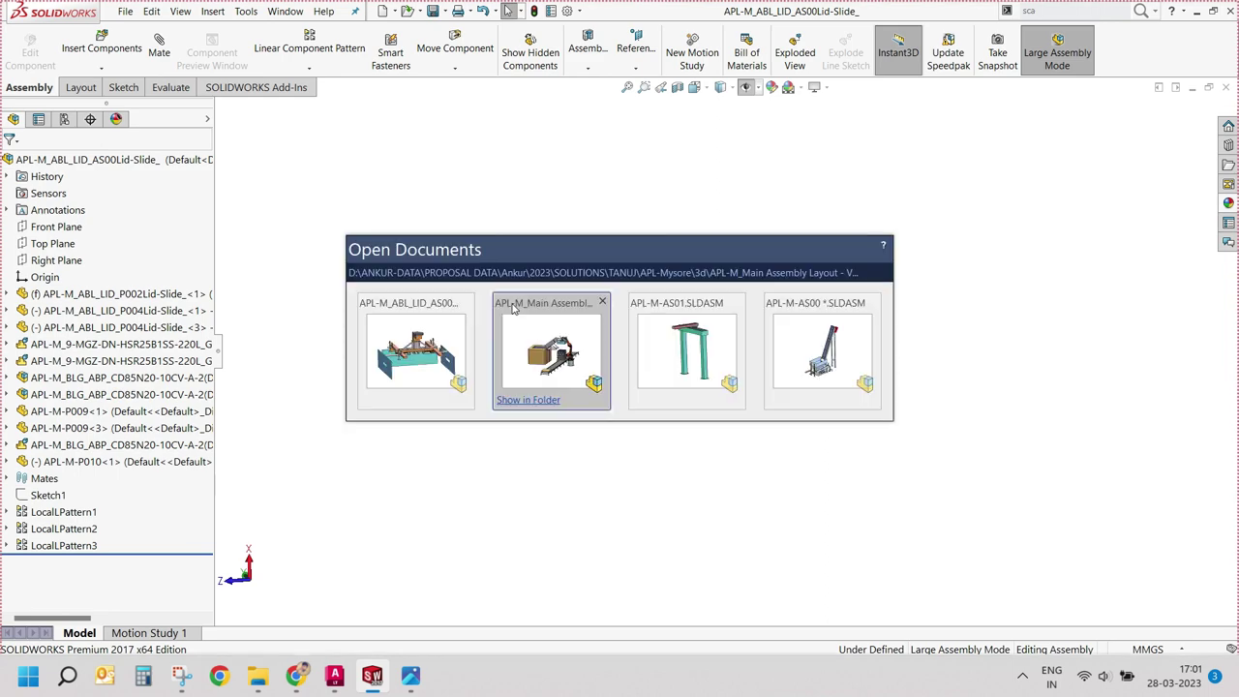
key("ctrl+Tab")
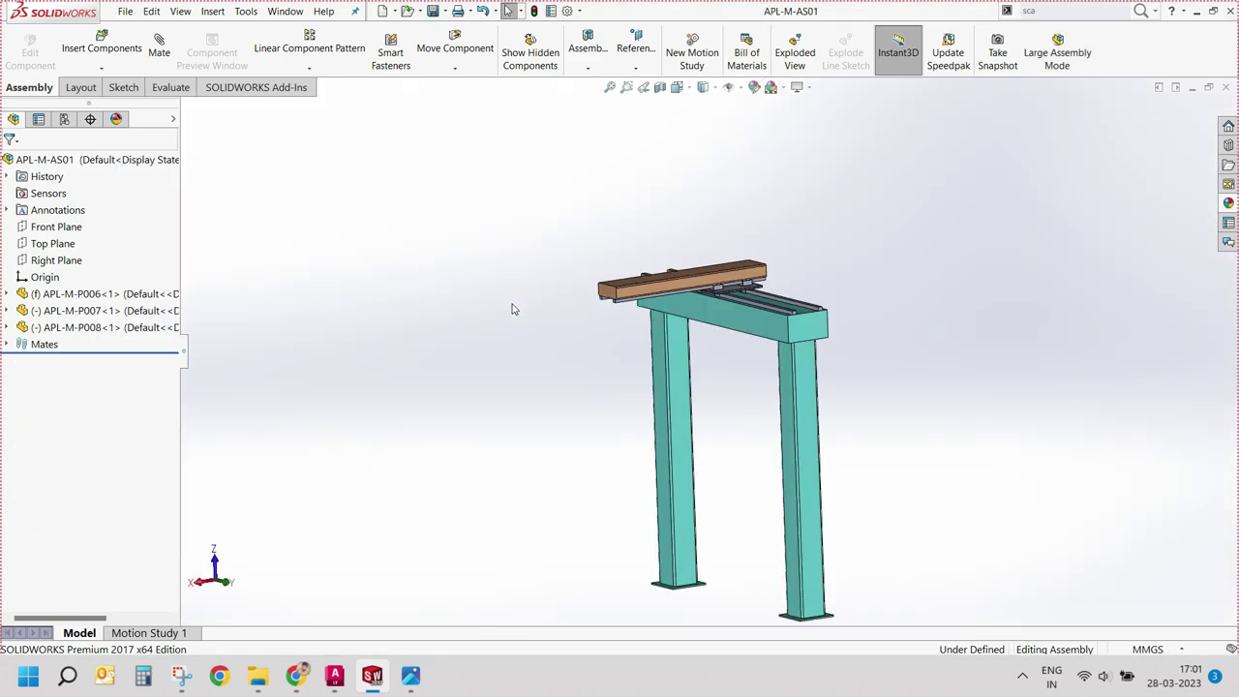
left_click(101, 49)
left_click(82, 356)
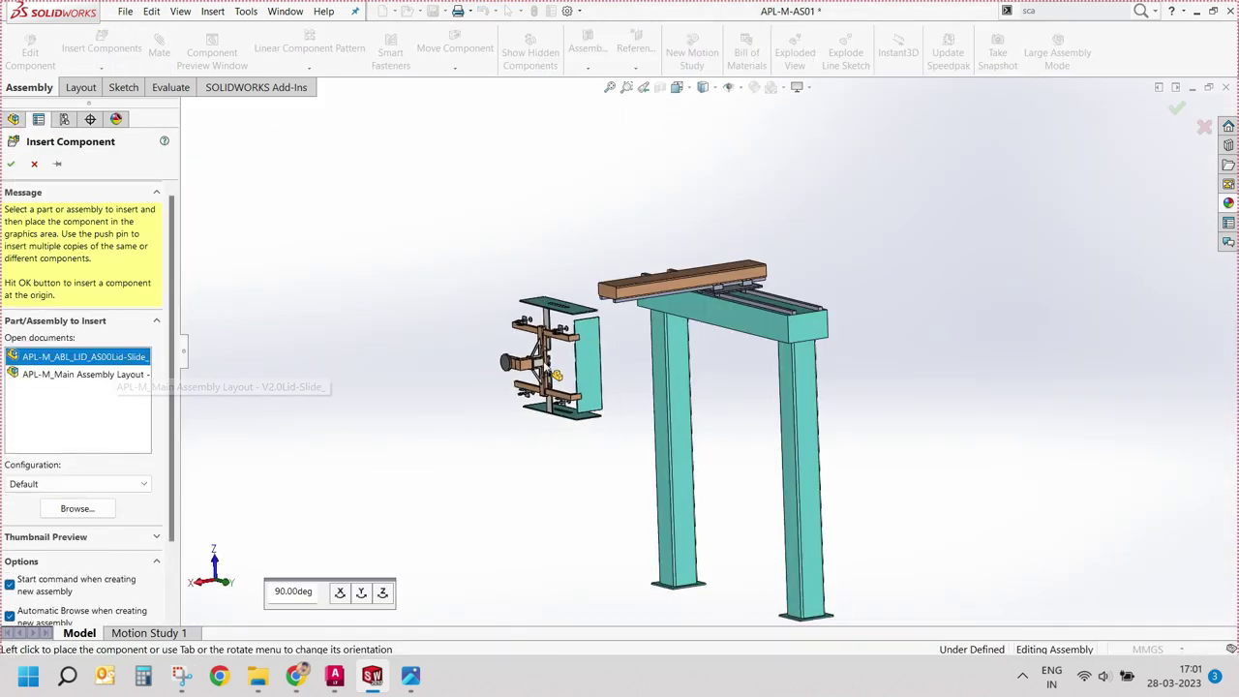
left_click(411, 231)
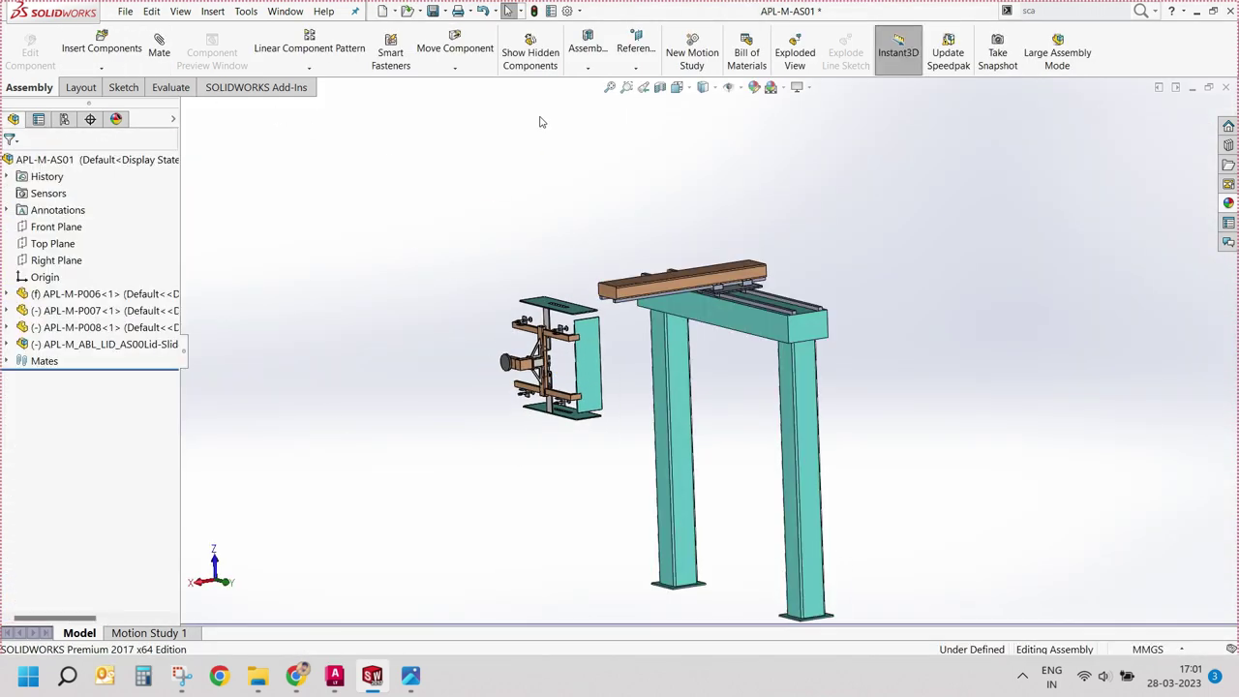
Step: Rotate the lid slide sub-assembly so it lies horizontally
left_click(454, 68)
left_click(484, 102)
mouse_move(535, 274)
left_mouse_down()
mouse_move(398, 567)
mouse_move(621, 362)
left_mouse_up()
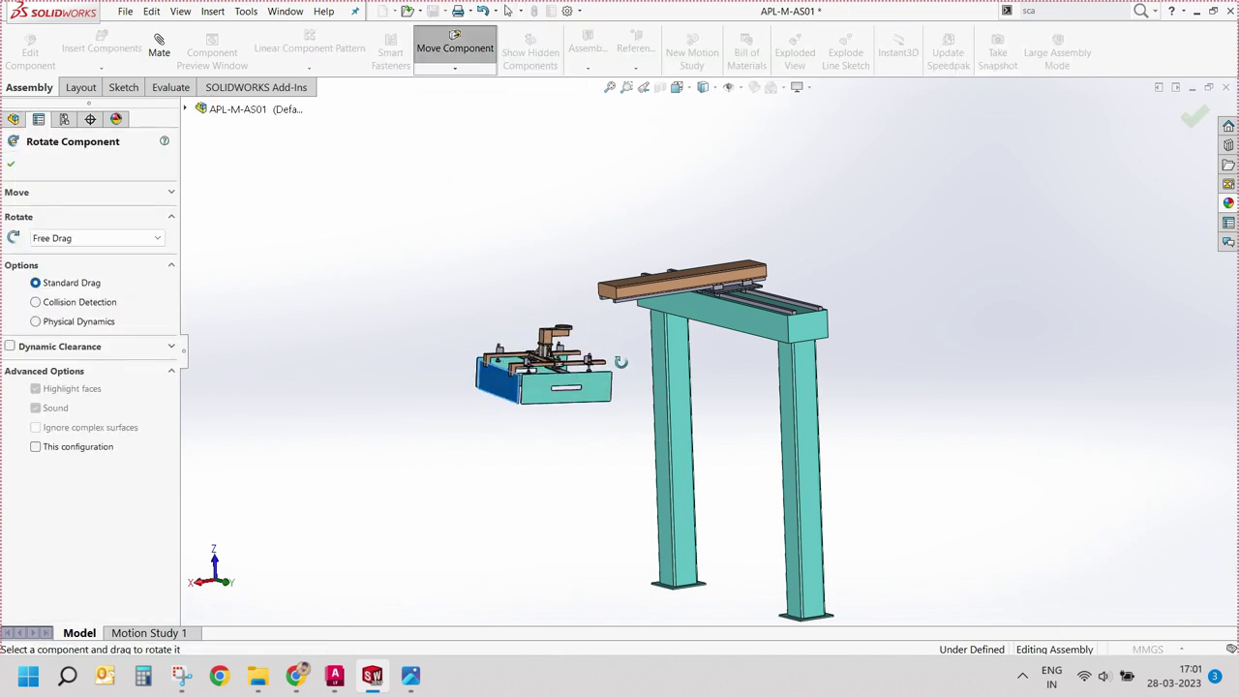
scroll(620, 362, "down", 3)
key("Escape")
Step: Colour the beam's end face light yellow
left_click(613, 244)
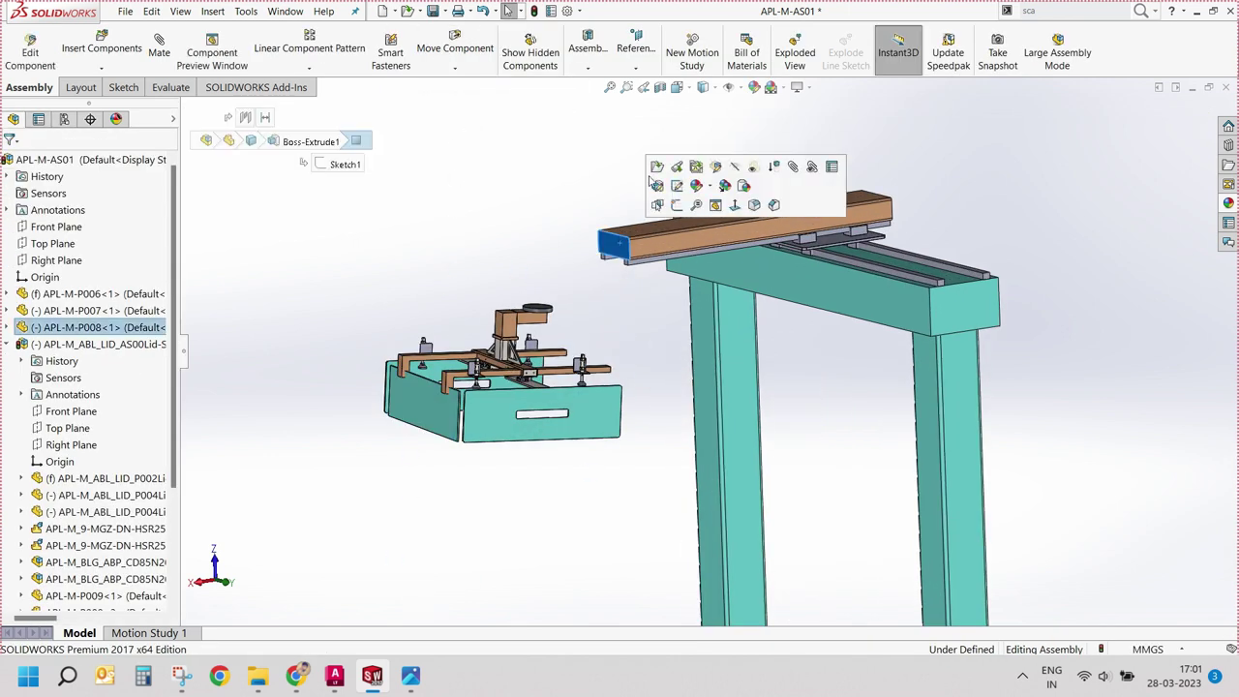
left_click(613, 309)
key("ctrl+Tab")
left_click(617, 254)
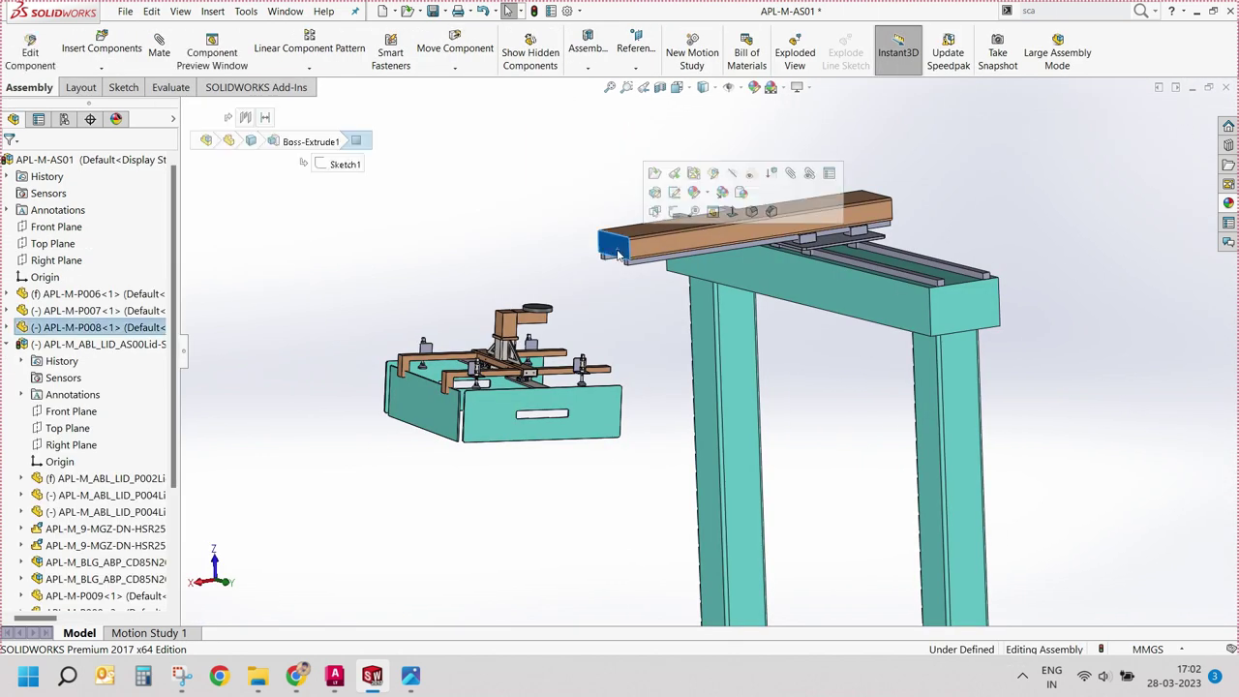
left_click(694, 191)
left_click(721, 249)
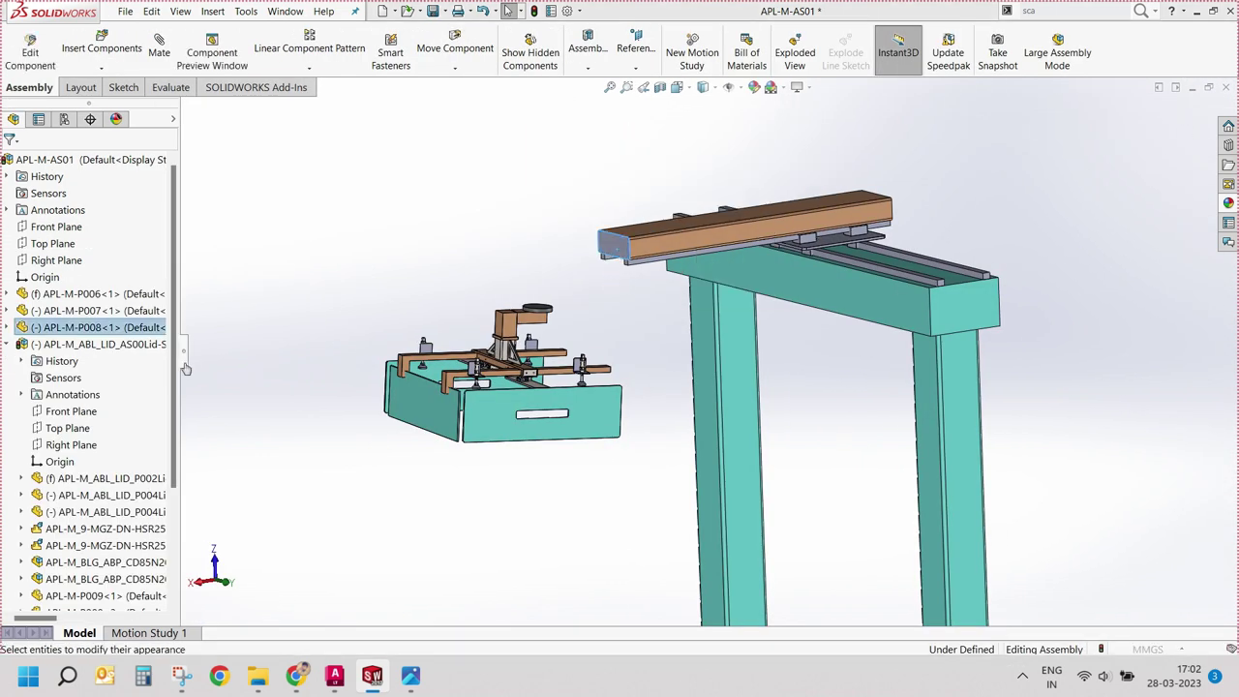
left_click(67, 530)
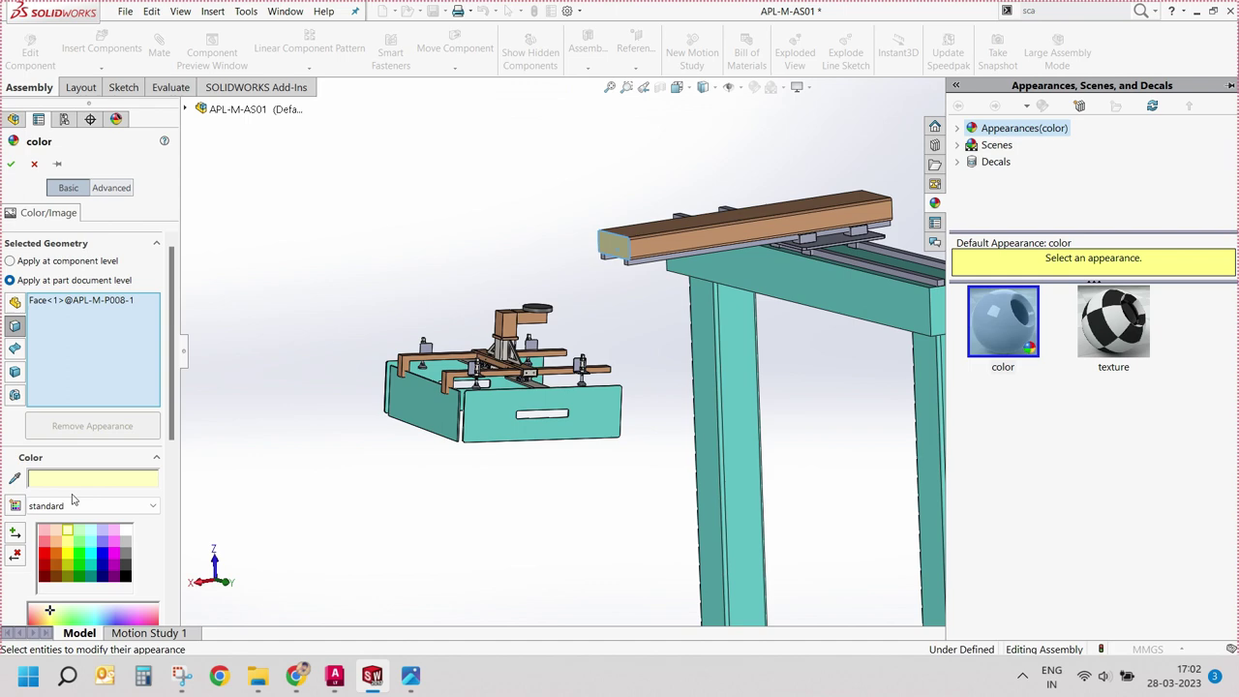
left_click(11, 167)
Step: Open beam part APL-M-P008 and start a sketch on its end face
left_click(736, 220)
left_click(697, 170)
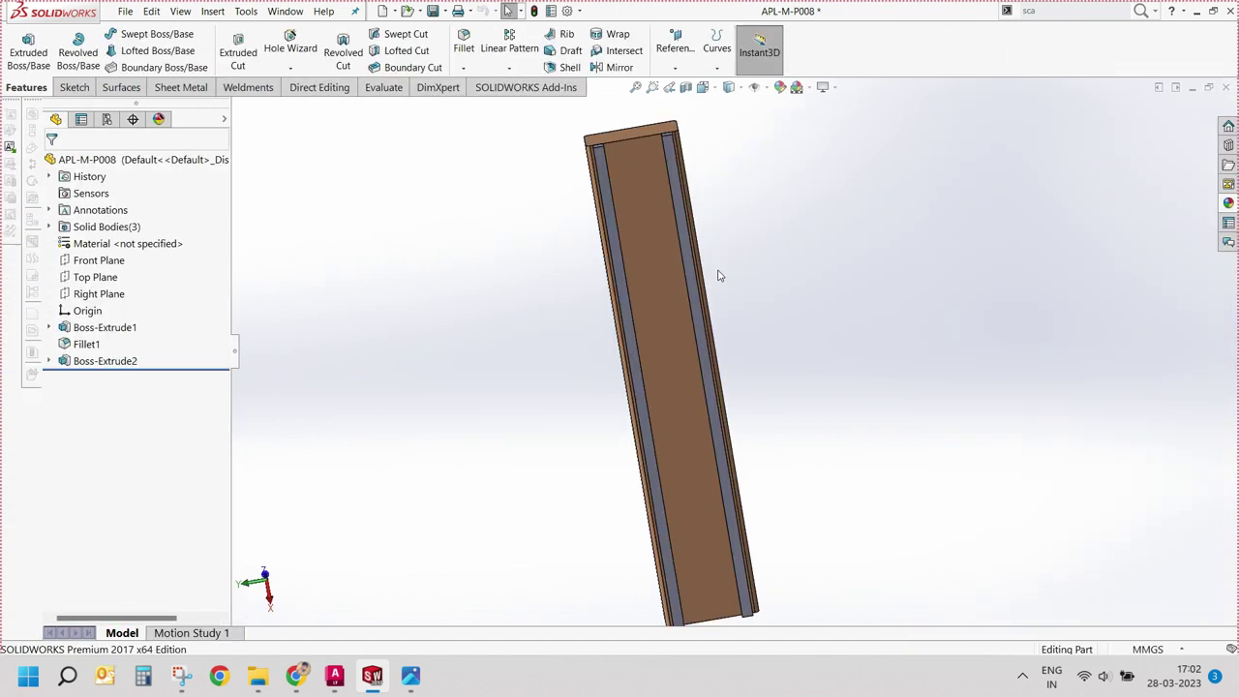
left_click(660, 320)
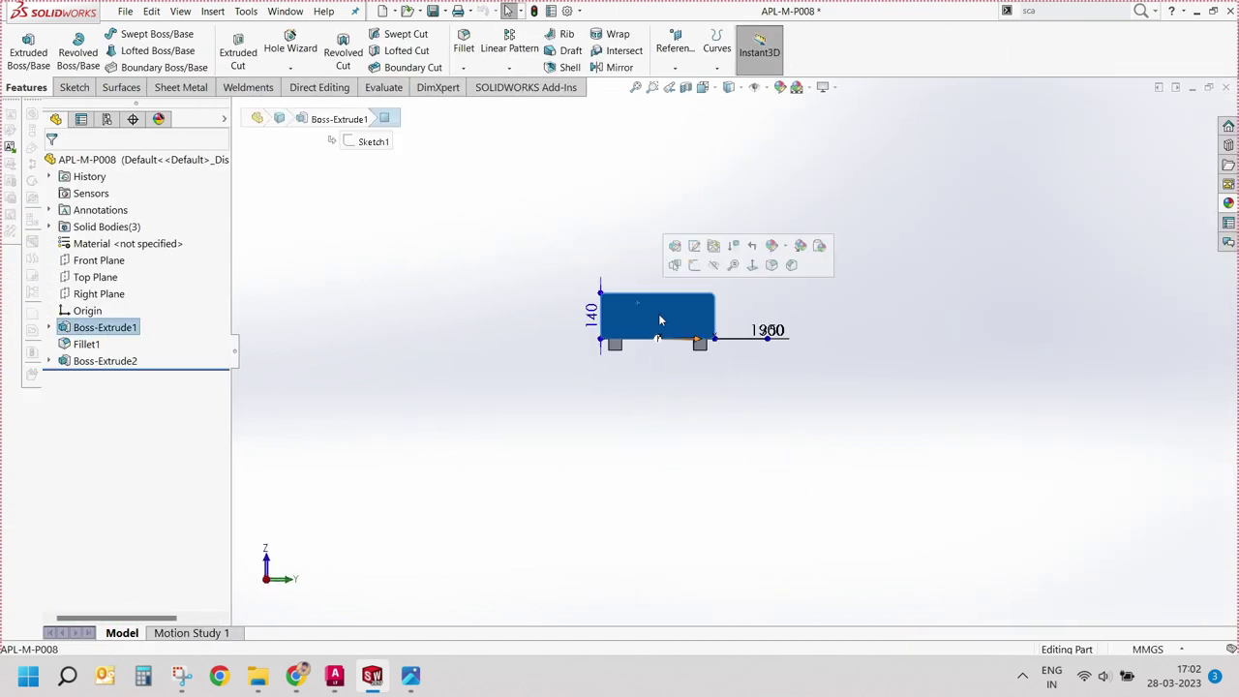
left_click(694, 264)
Step: Draw a corner rectangle on the beam's end face
left_click(140, 50)
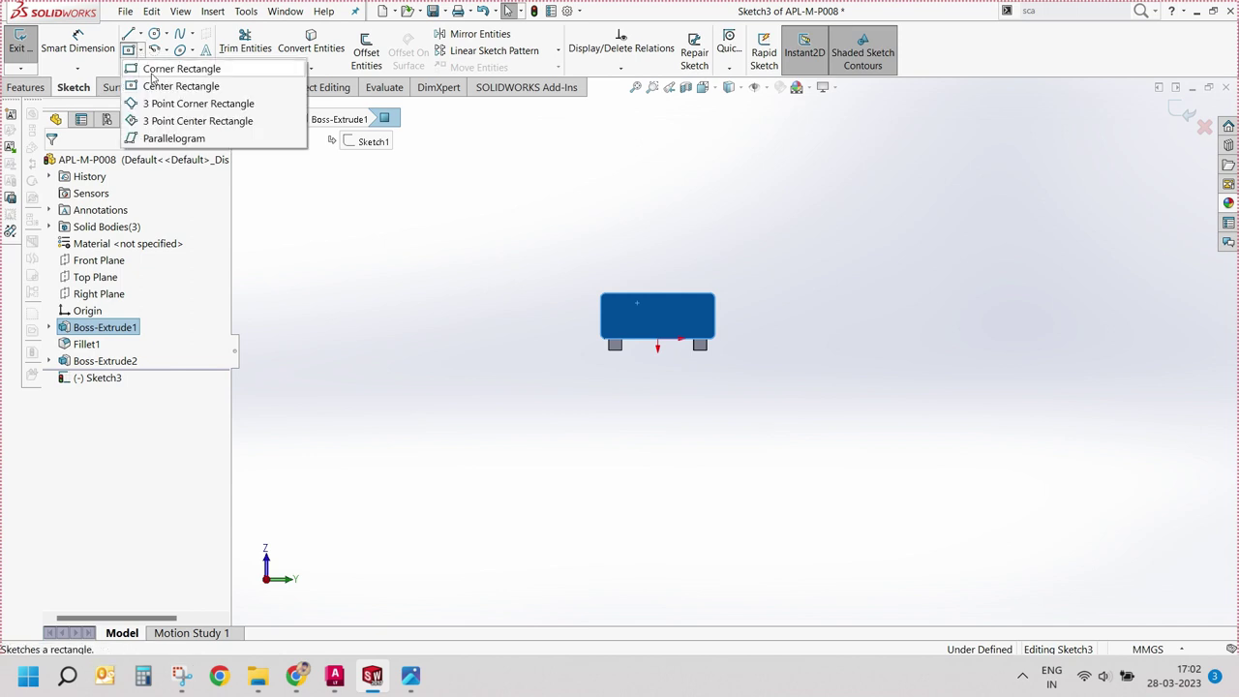
left_click(155, 86)
left_click(140, 51)
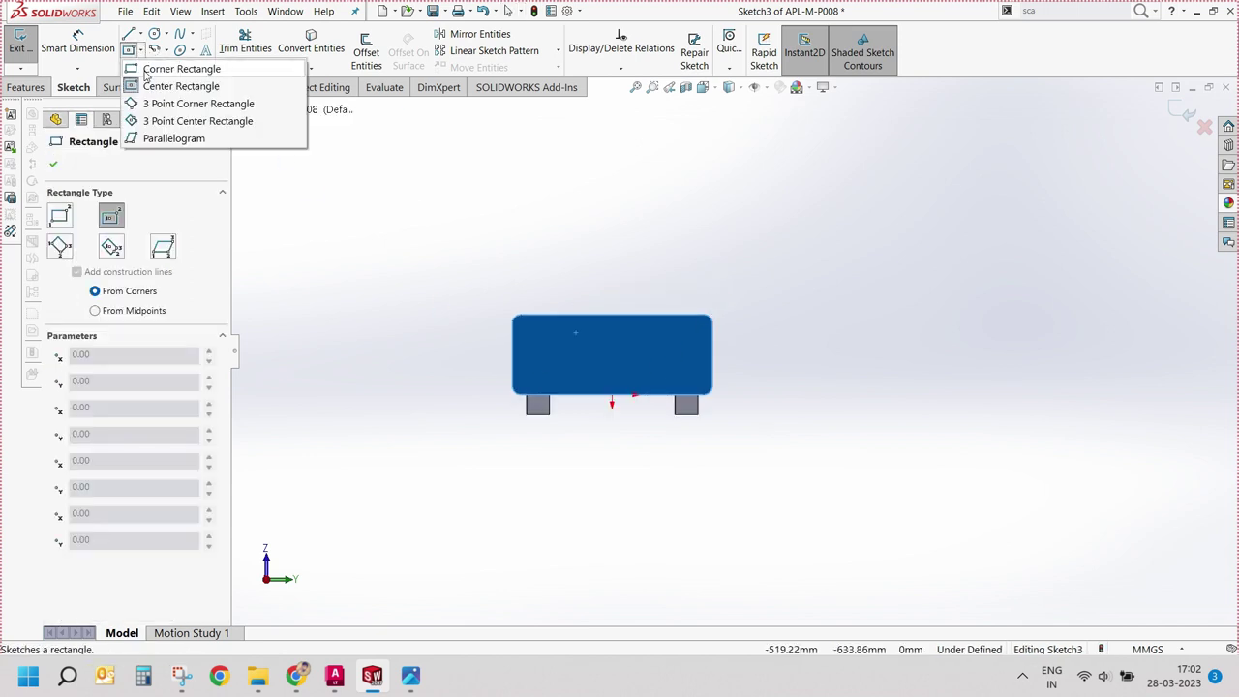
left_click(150, 72)
scroll(721, 428, "down", 1)
left_click(498, 332)
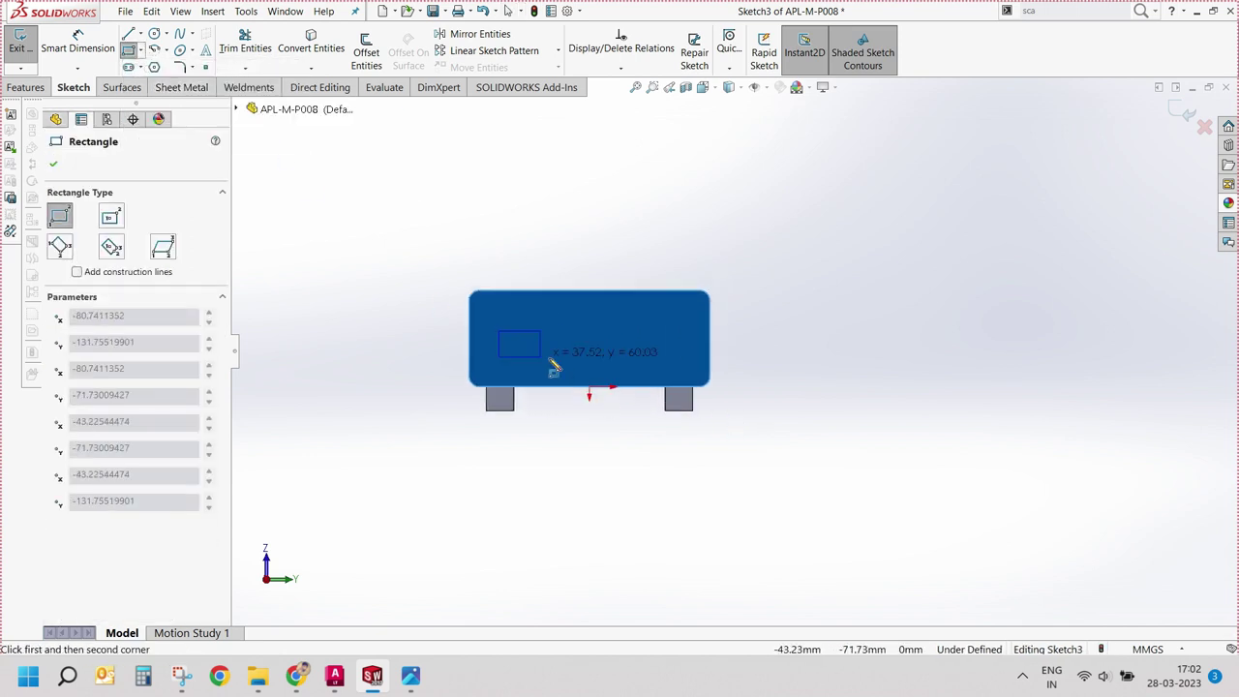
left_click(675, 359)
Step: Add a short construction centerline from the rectangle's bottom edge to the origin
left_click(140, 34)
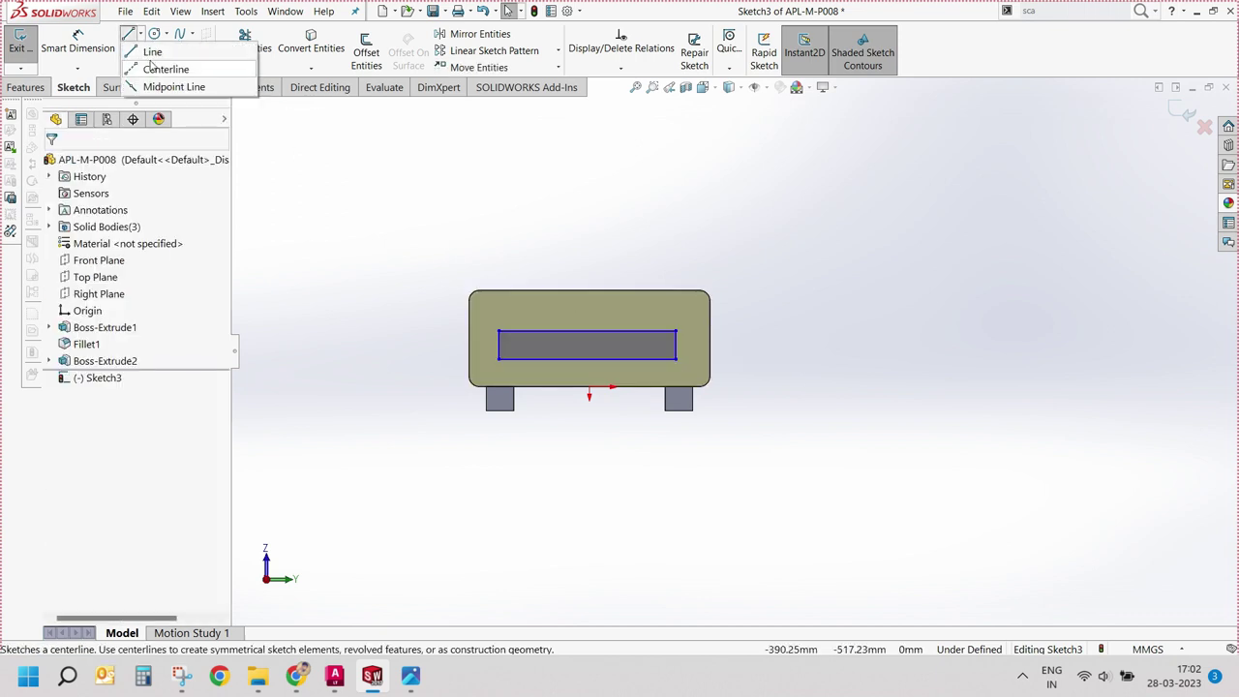
left_click(165, 66)
left_click(594, 354)
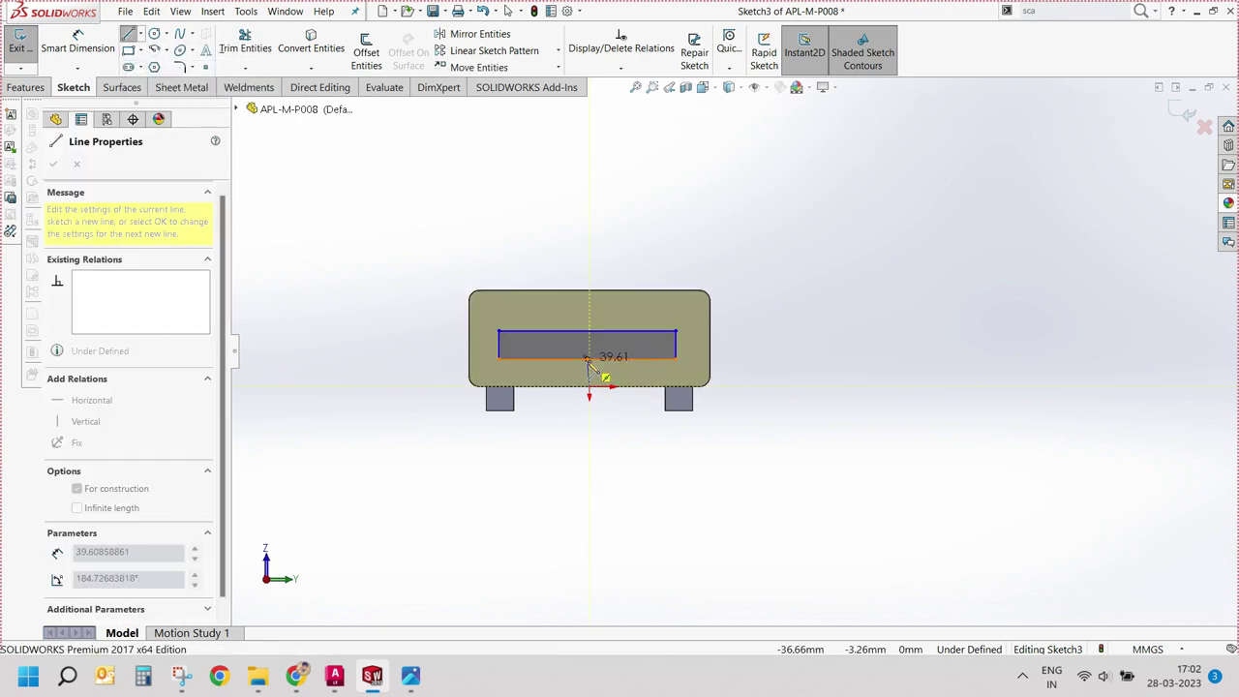
left_click(588, 360)
left_click(588, 375)
key("Escape")
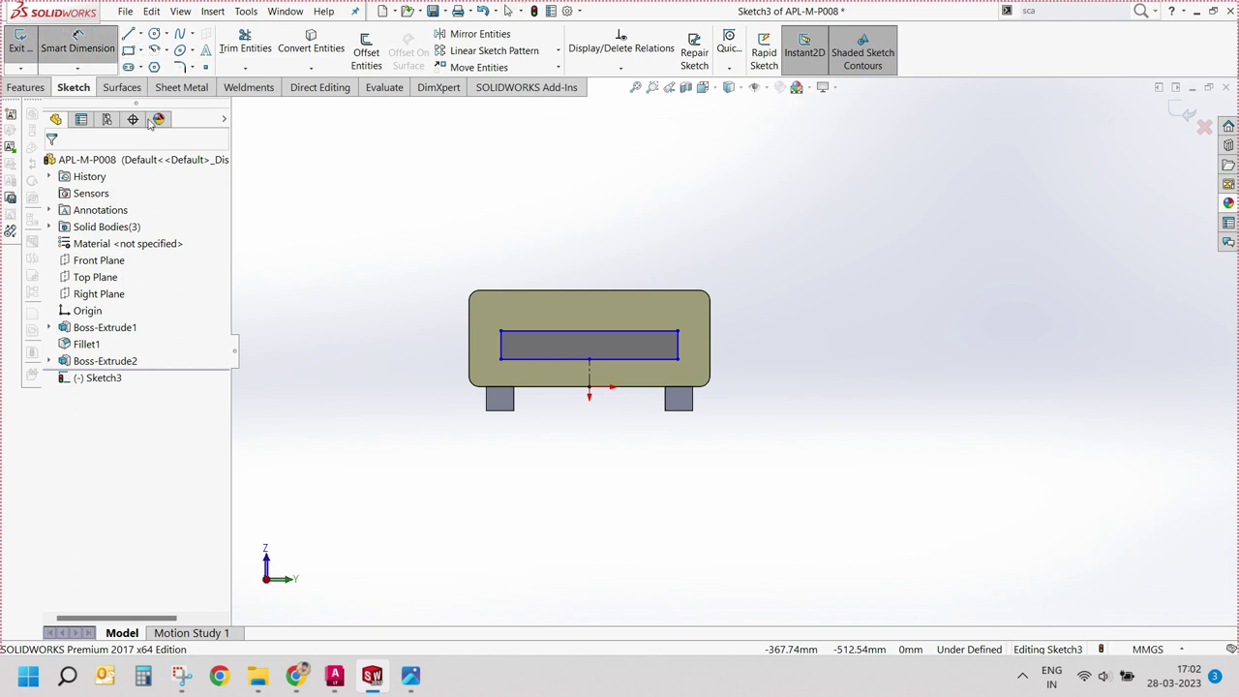
Step: Dimension the rectangle 250 mm wide, 50 mm high and 40 mm above the part's bottom edge
left_click(571, 359)
left_click(589, 481)
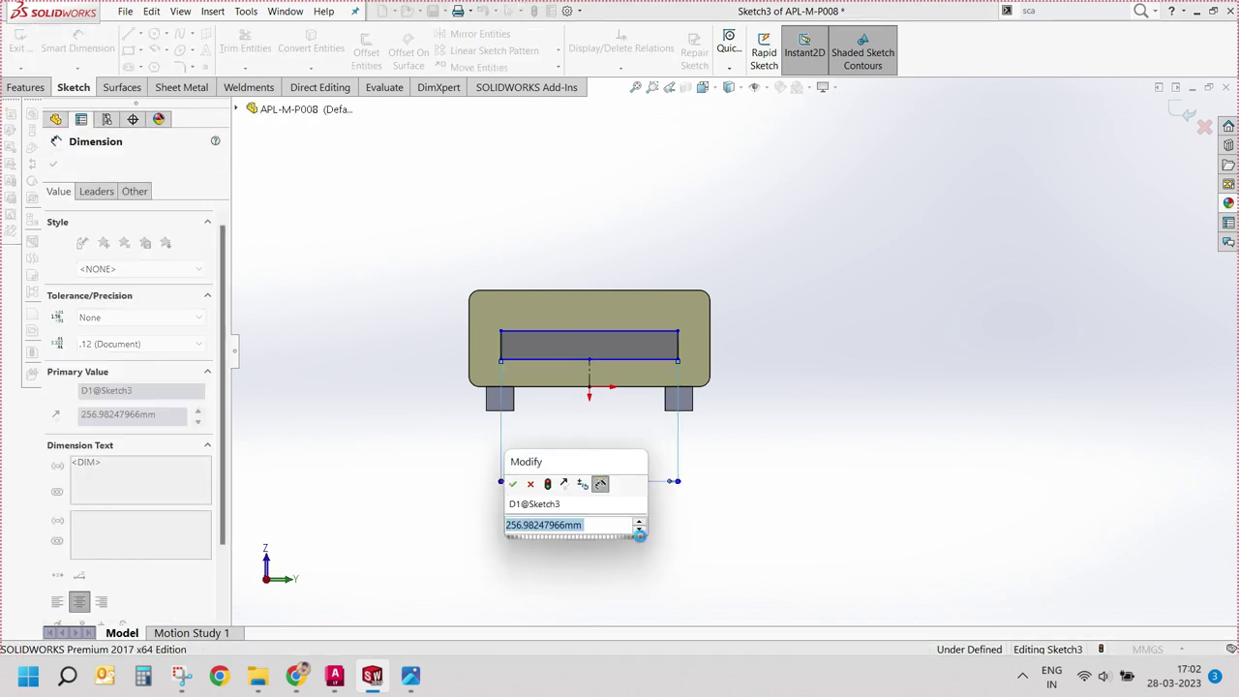
type("250")
key("Return")
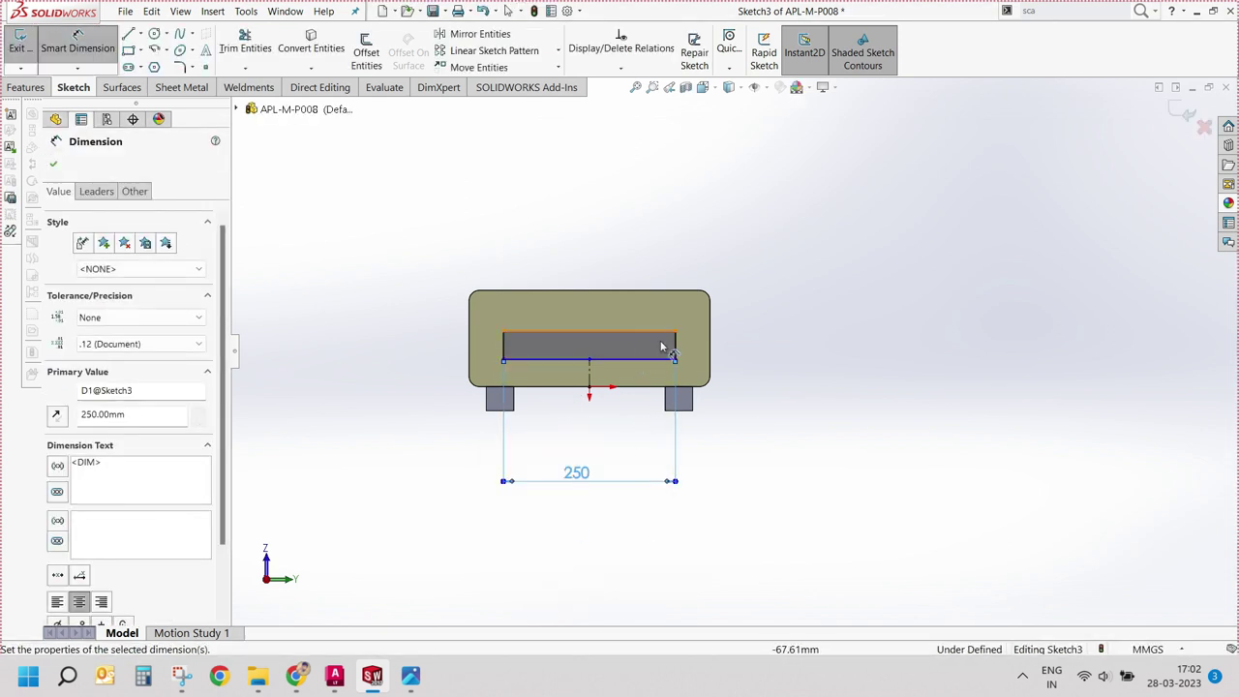
left_click(677, 347)
left_click(792, 319)
type("50")
key("Return")
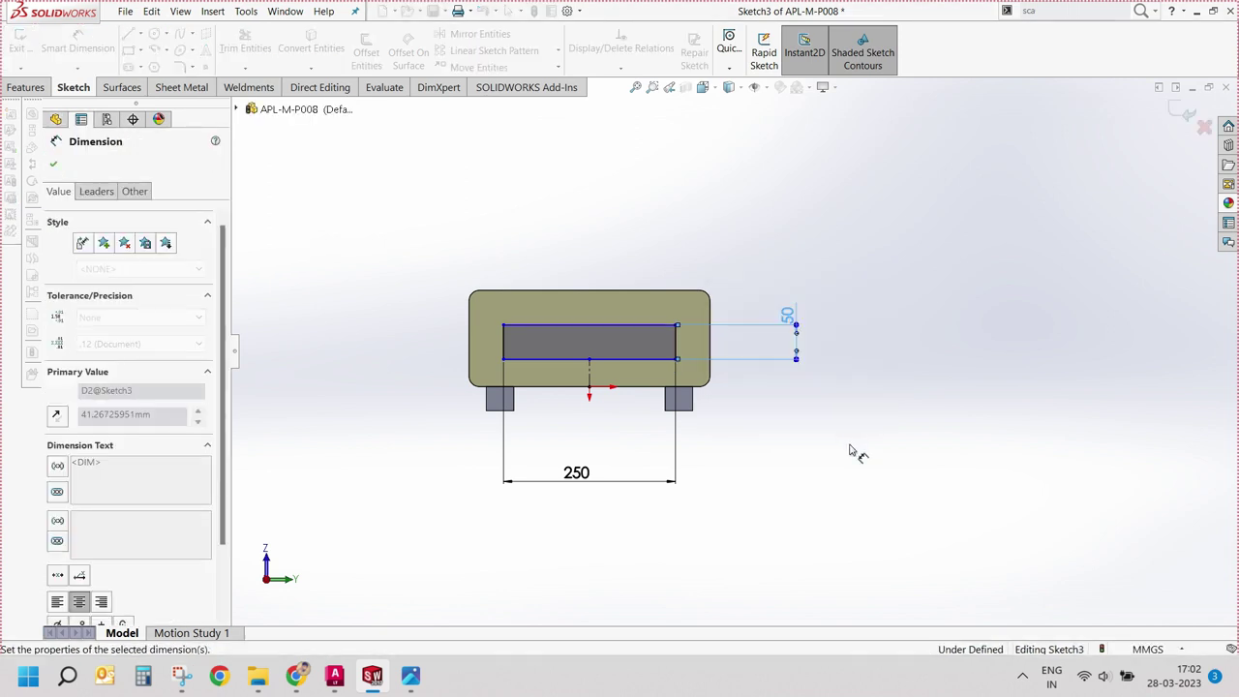
left_click(588, 373)
left_click(380, 383)
type("40")
key("Return")
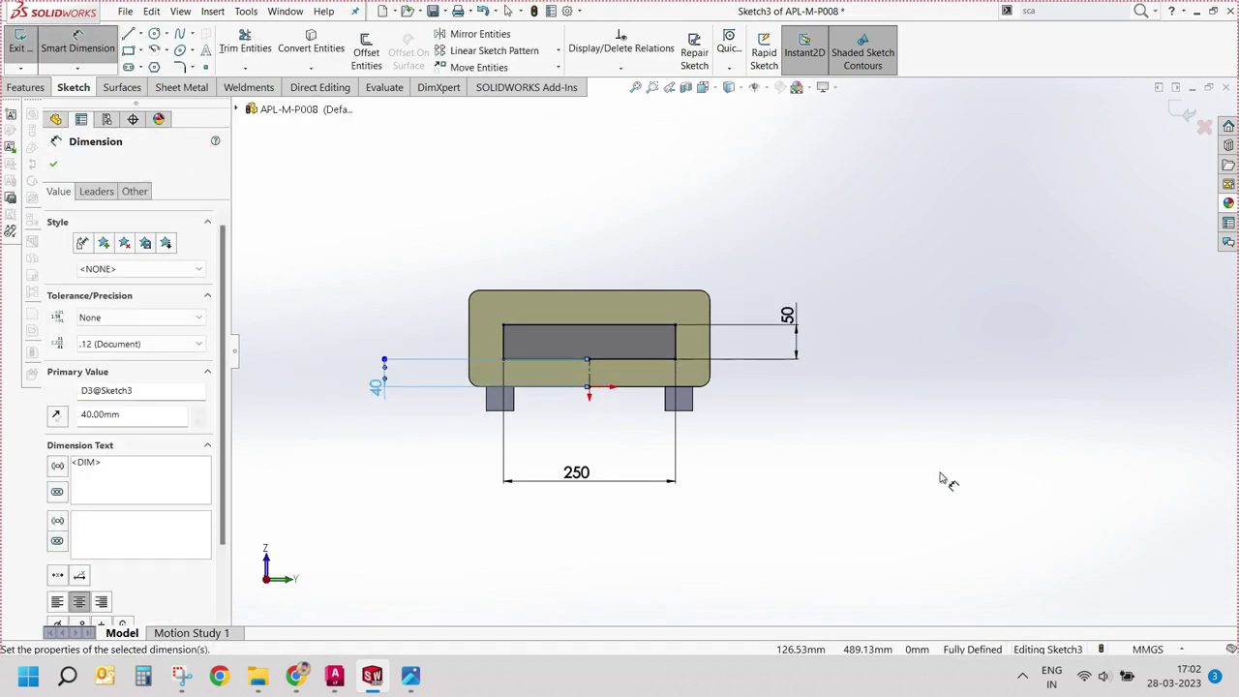
key("Escape")
Step: Extrude the rectangle 220 mm out from the end face as Boss-Extrude3
right_click_drag(998, 332, 846, 359)
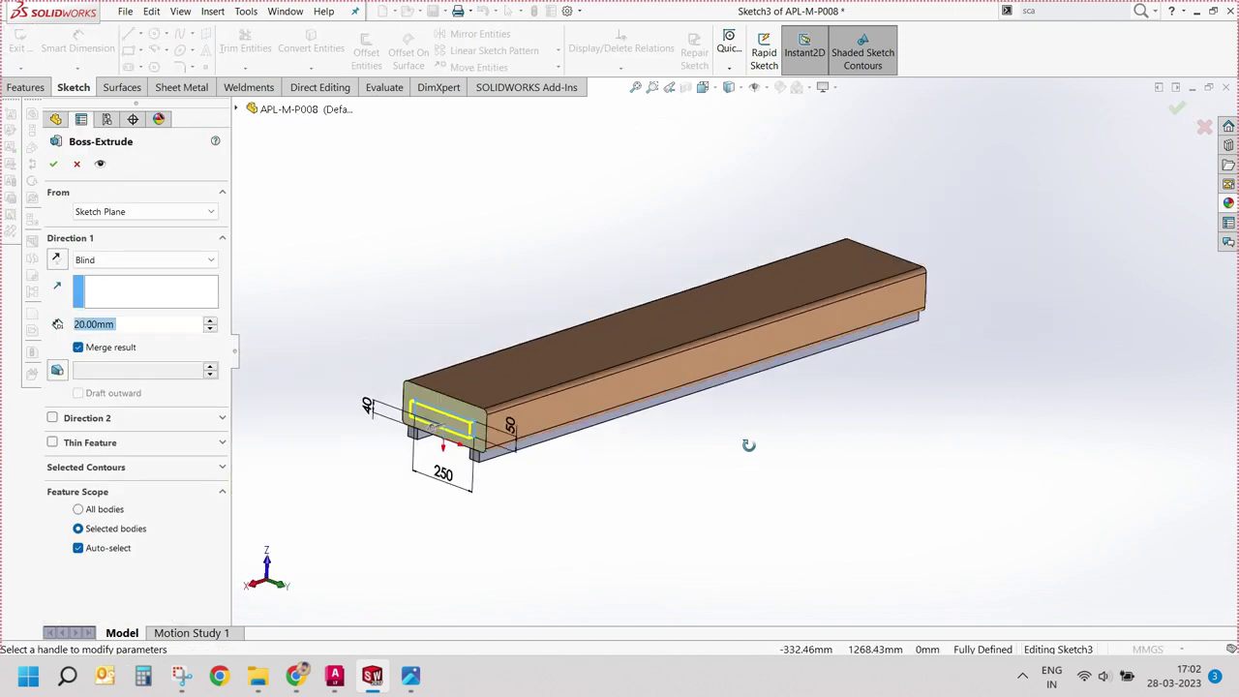
middle_click_drag(748, 444, 629, 426)
left_click_drag(520, 417, 460, 433)
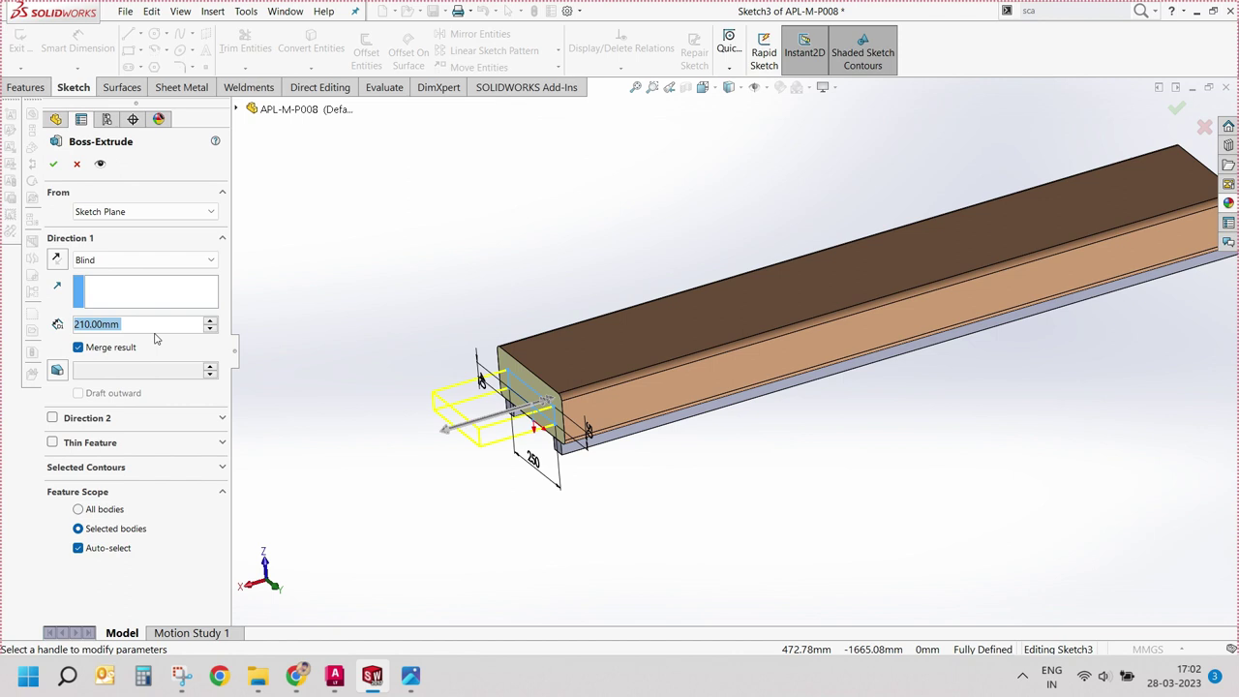
scroll(136, 324, "up", 3)
Step: Accept the previous extrusion and start a sketch on the new extrusion's end face
left_click(53, 155)
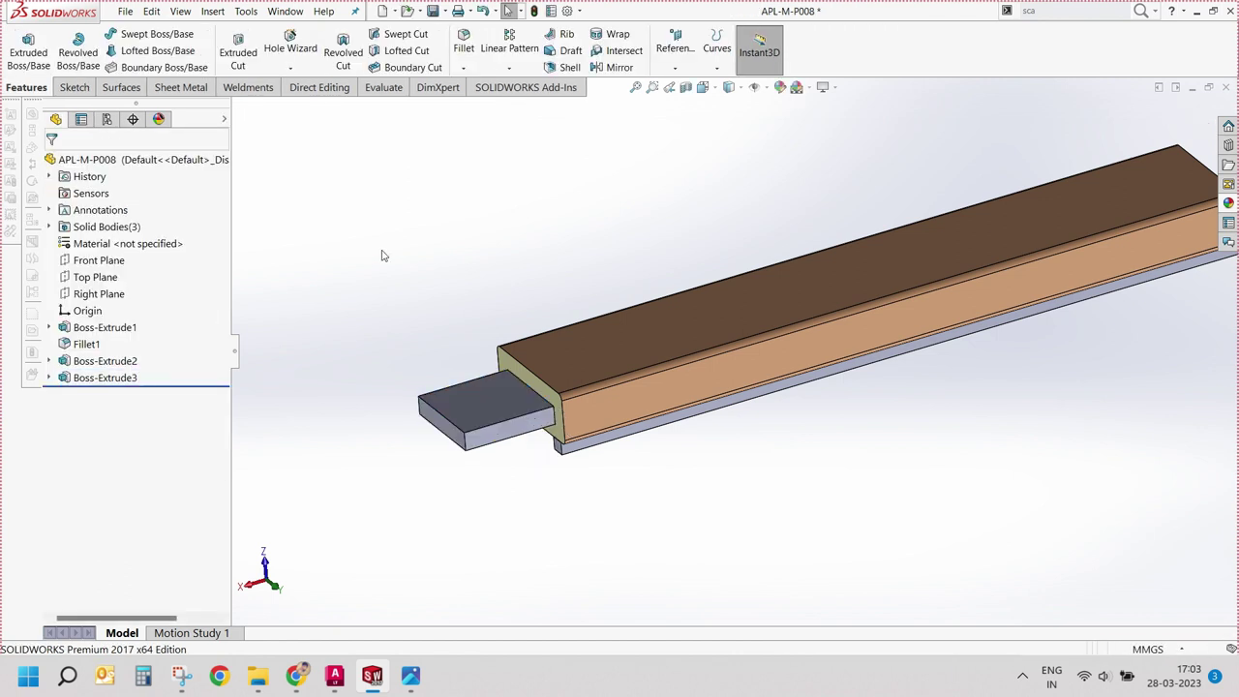
middle_click_drag(426, 319, 488, 260)
left_click(489, 269)
key("ctrl+8")
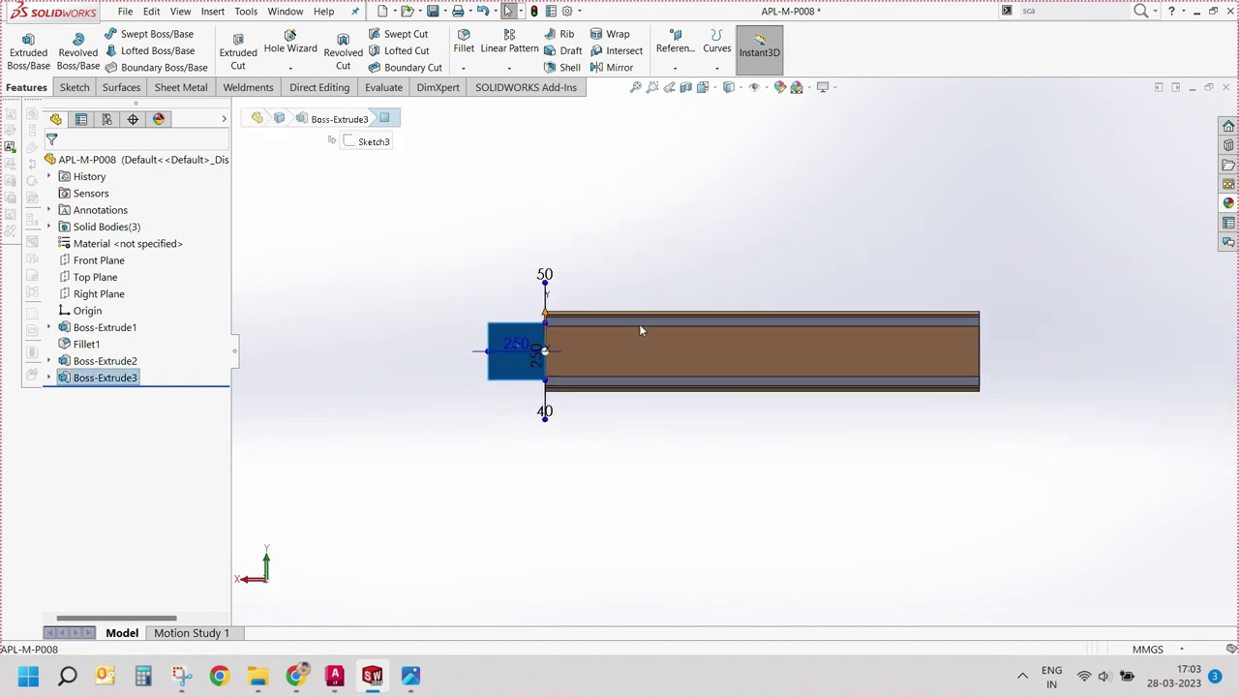
Step: Draw a circle on the end face and dimension it Ø50 mm
key("c")
scroll(497, 327, "down", 2)
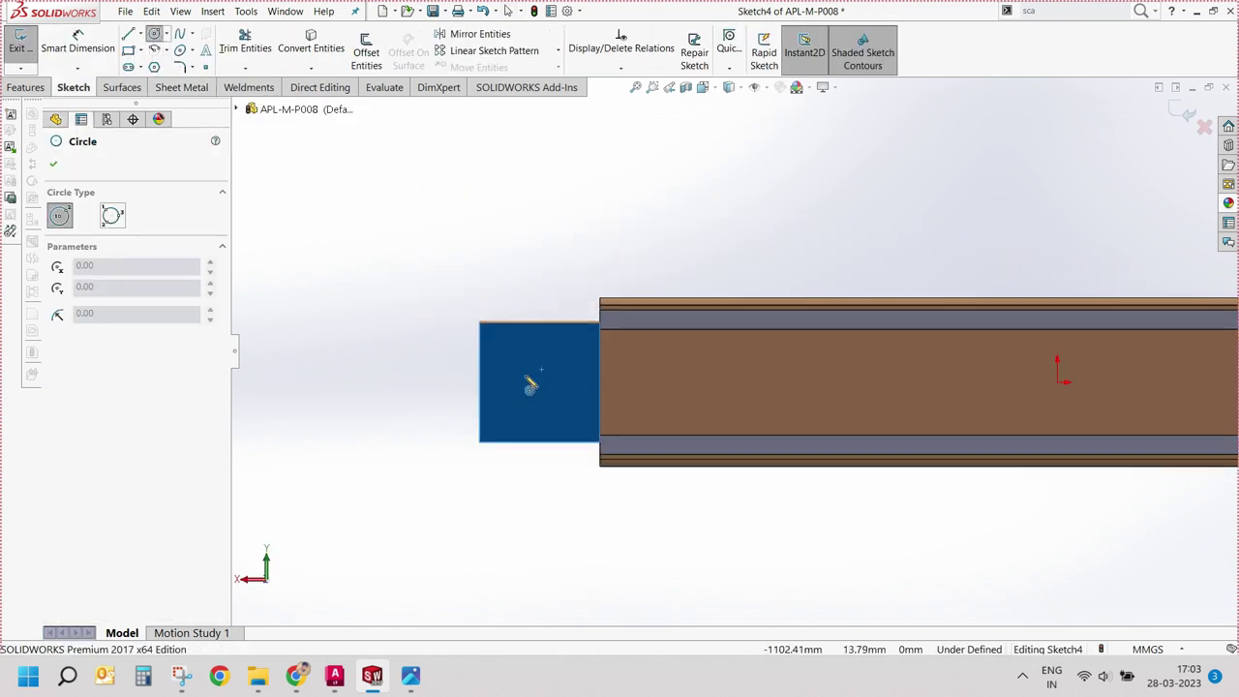
left_click(537, 382)
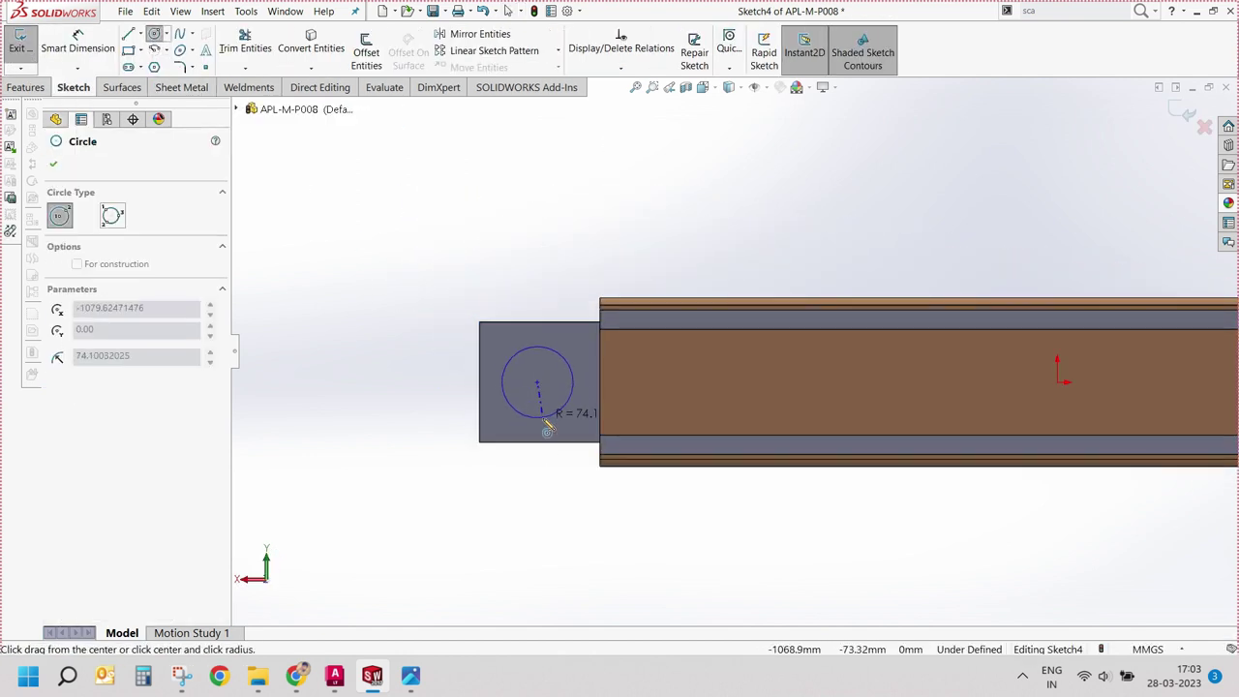
left_click(553, 421)
key("Escape")
left_click(82, 48)
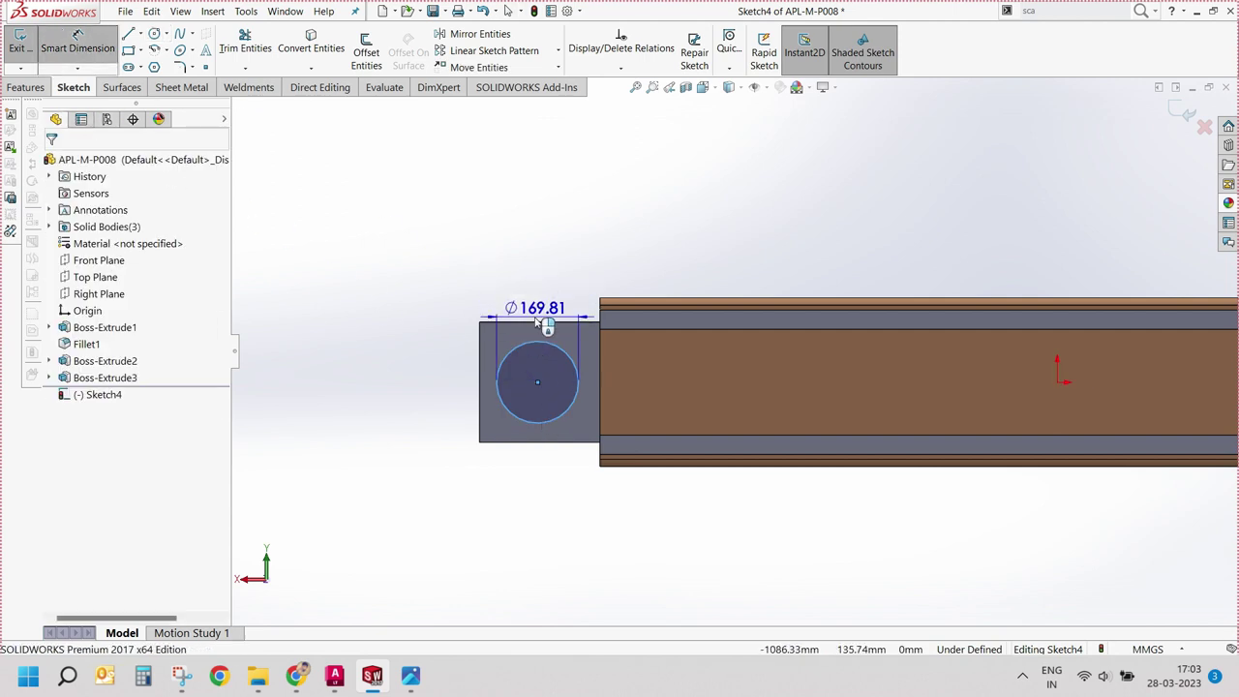
left_click(518, 261)
type("50")
key("Return")
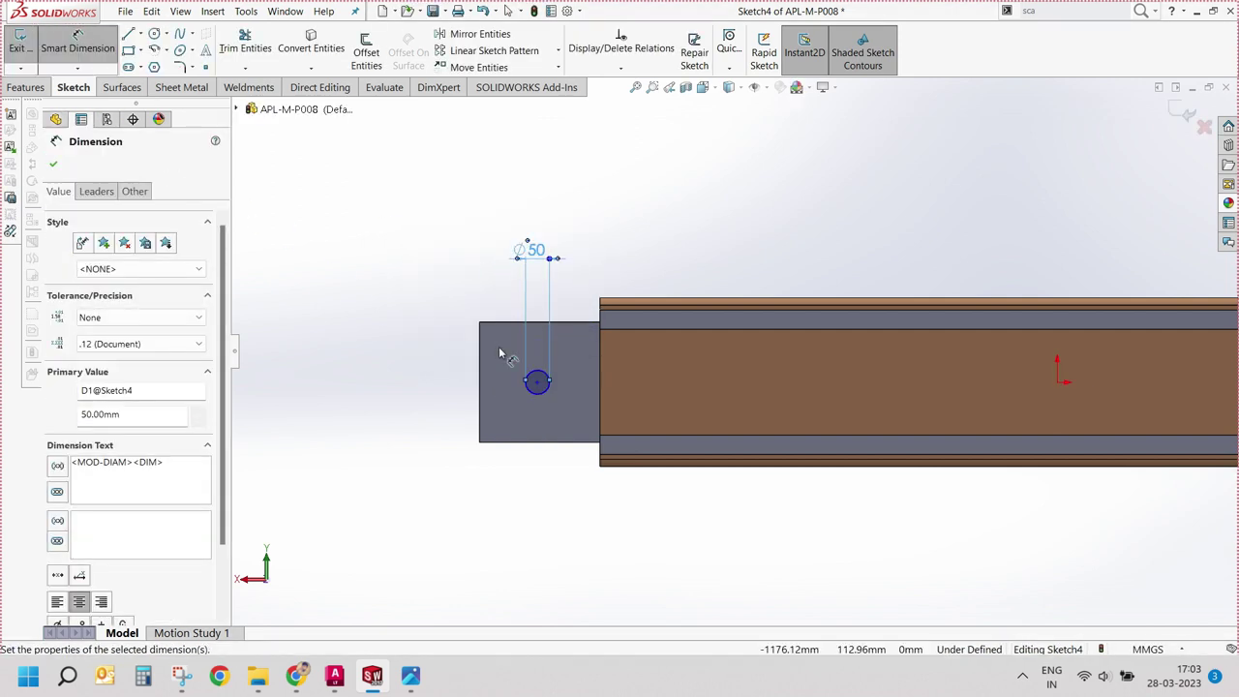
Step: Add a centerline from the circle centre and dimension it 120 mm
scroll(503, 368, "down", 2)
left_click(140, 39)
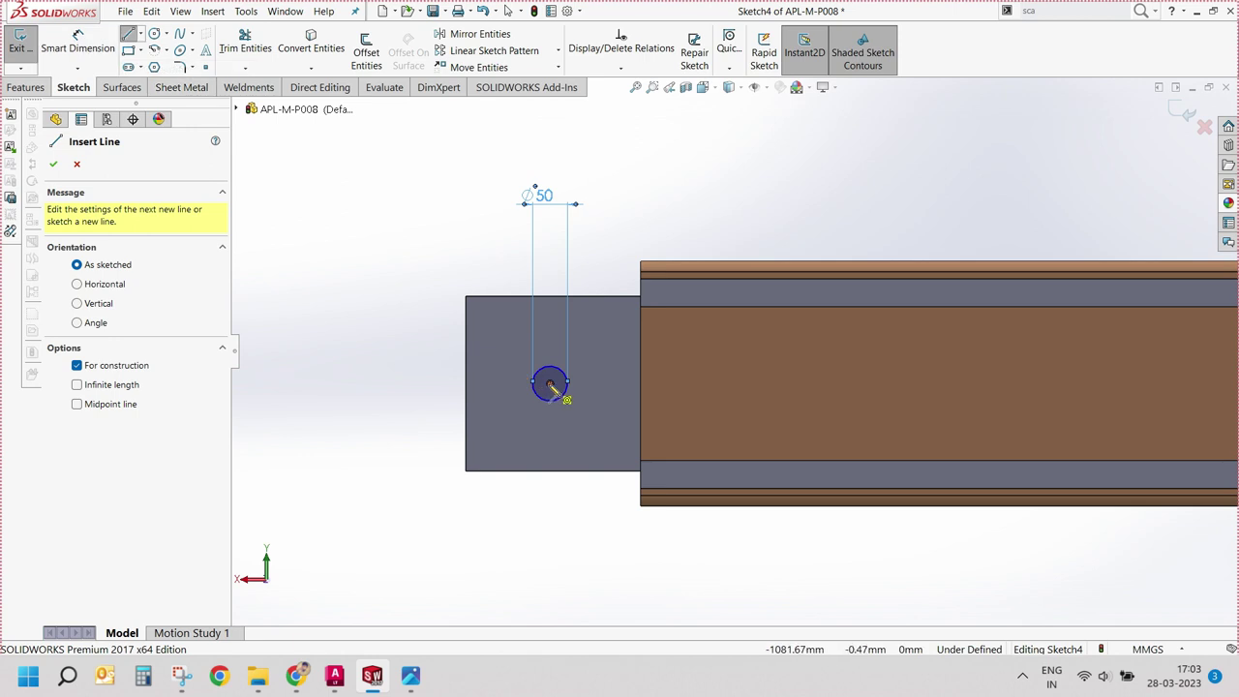
left_click(550, 384)
left_click(465, 383)
key("Escape")
left_click(504, 383)
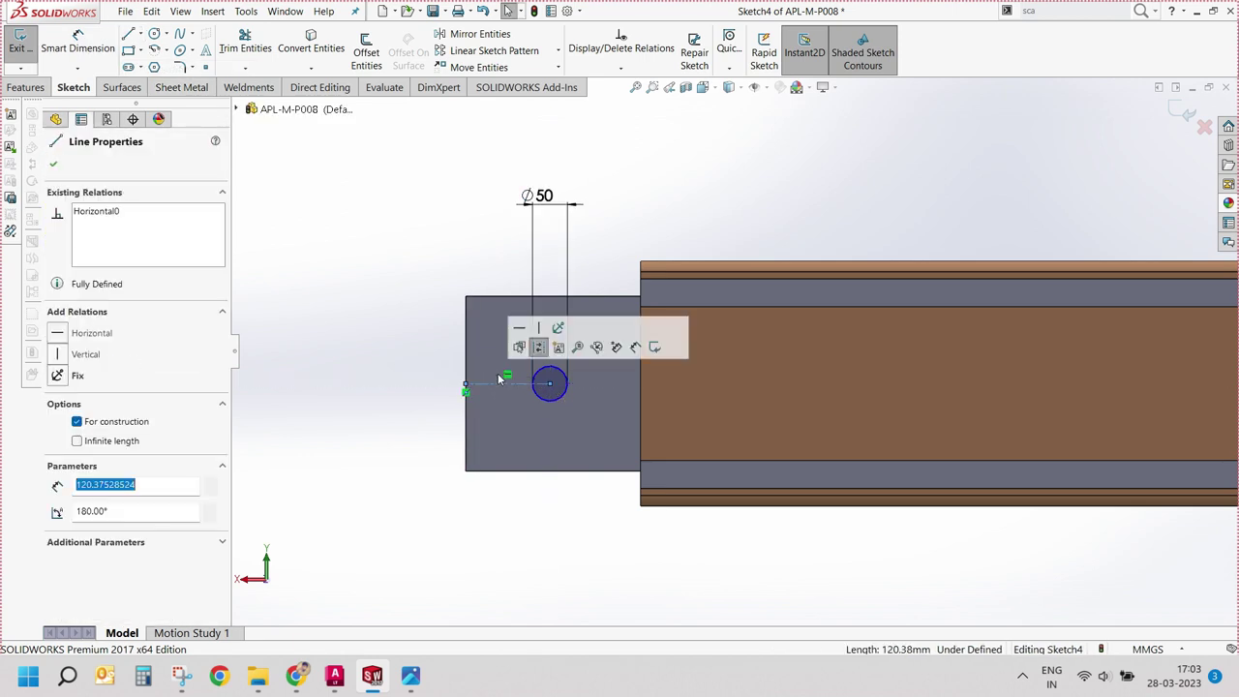
key("Escape")
left_click(107, 53)
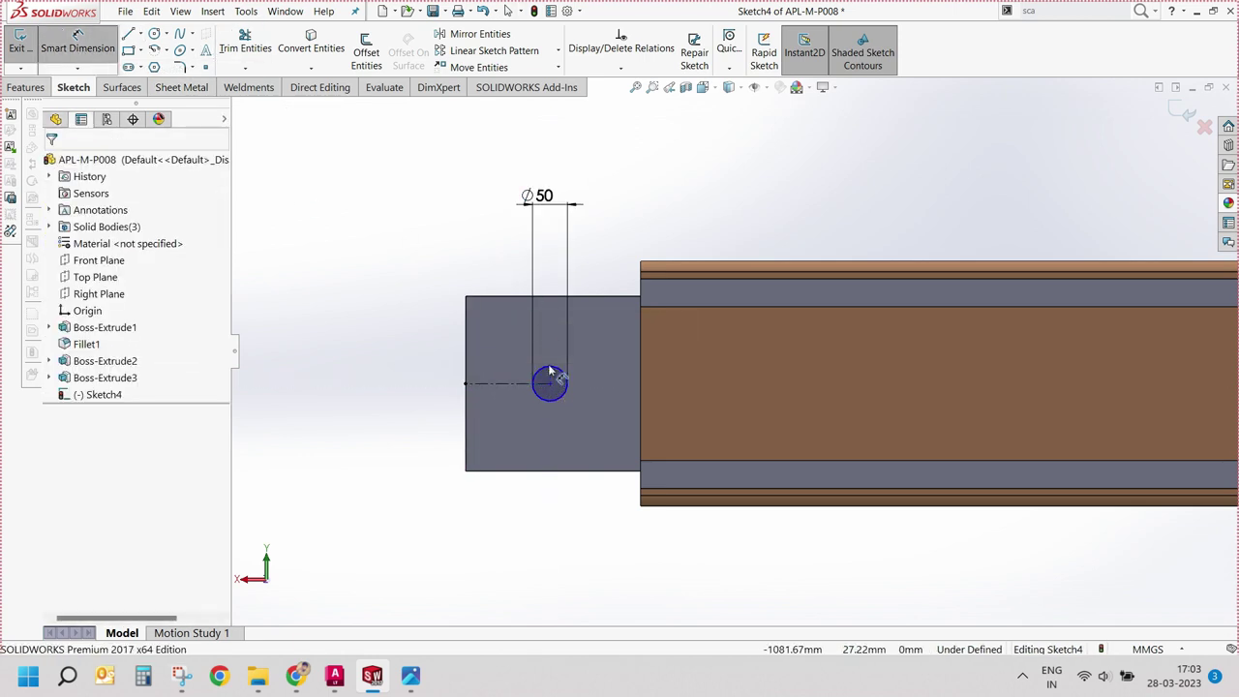
left_click(513, 383)
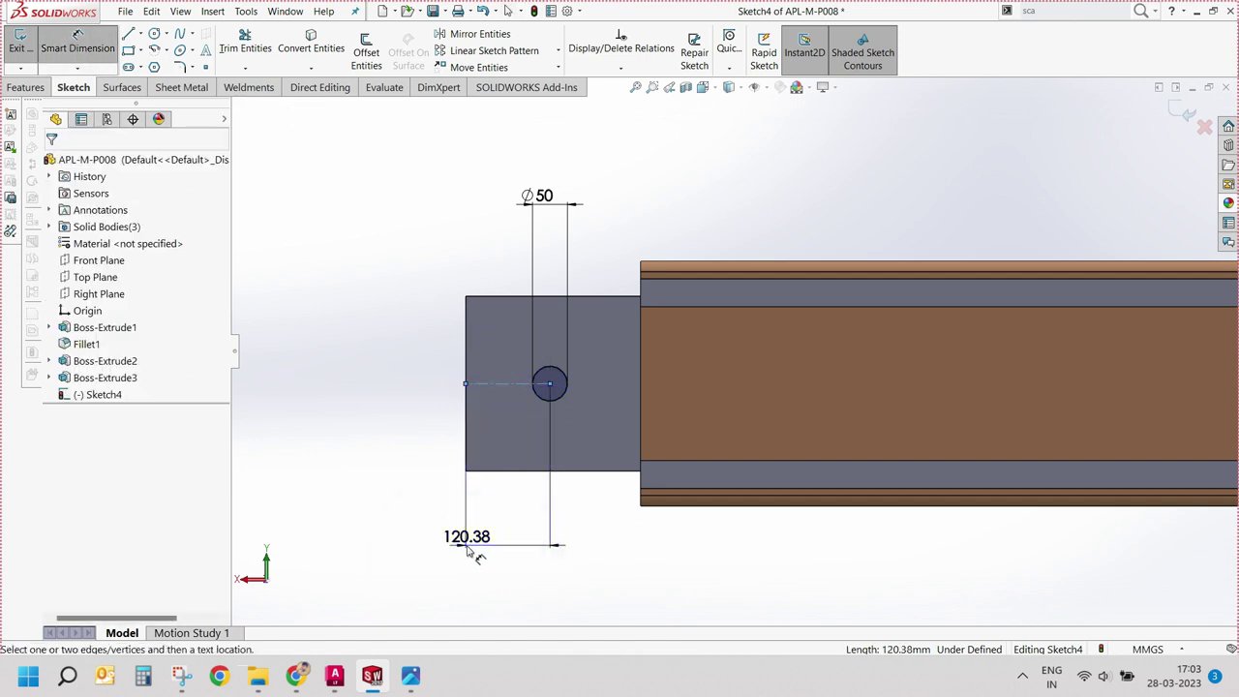
left_click(472, 550)
type("120")
key("Return")
Step: Change the circle to Ø60, extrude it 250 mm, and sketch on the pin's end face
double_click(538, 195)
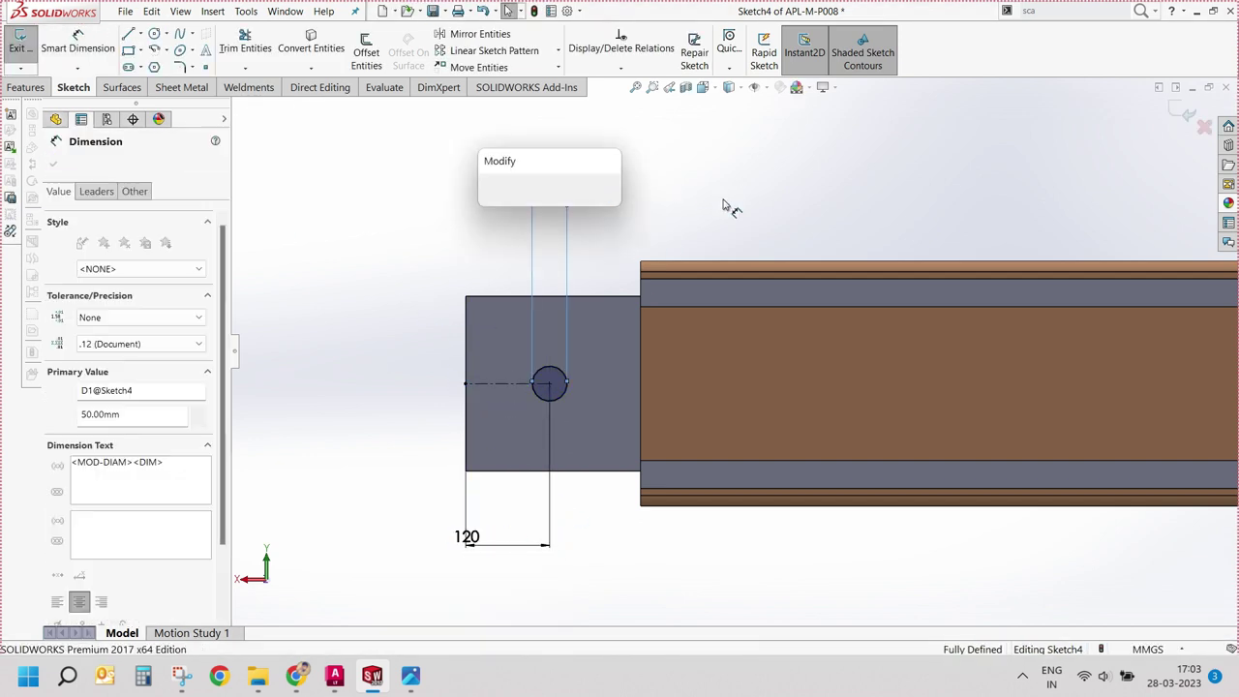
type("60")
key("Return")
key("Escape")
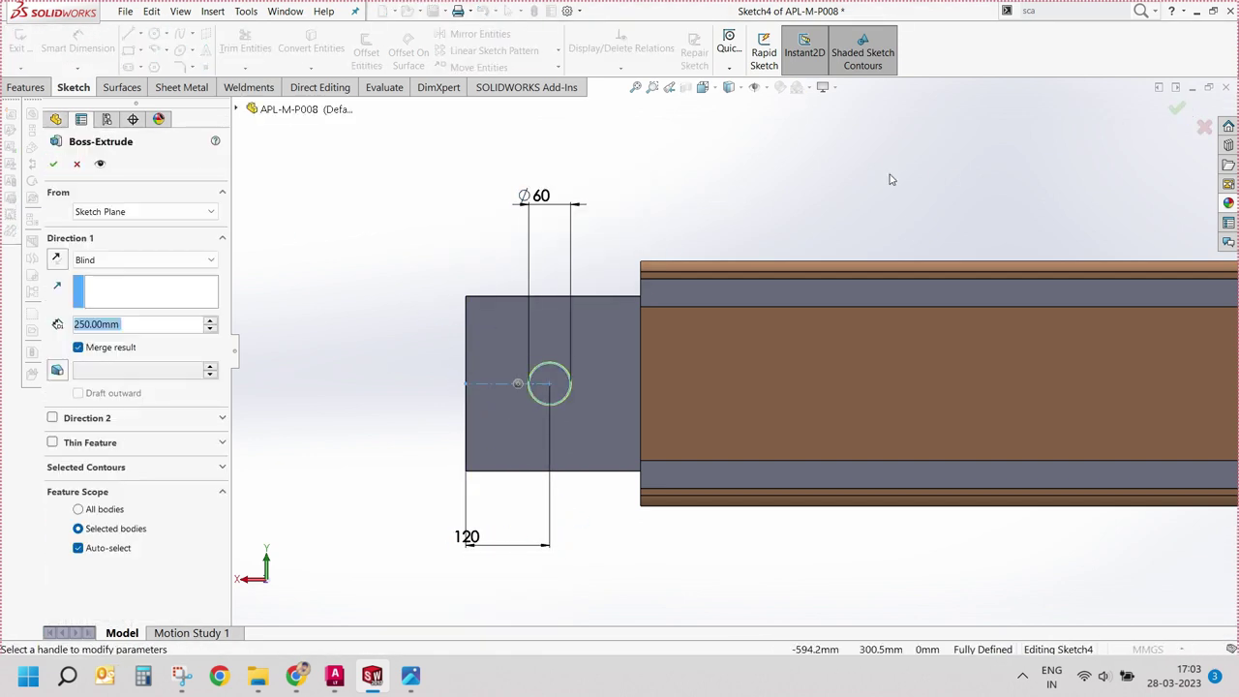
type("250")
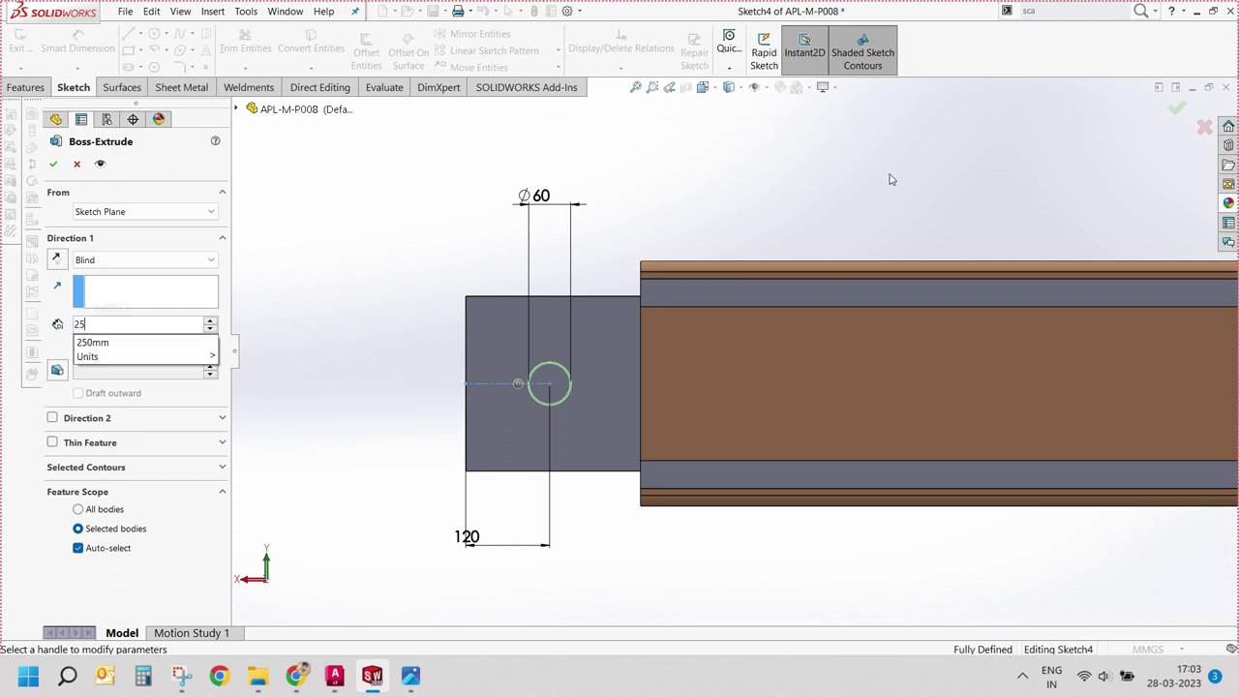
key("Return")
key("Return")
left_click(565, 386)
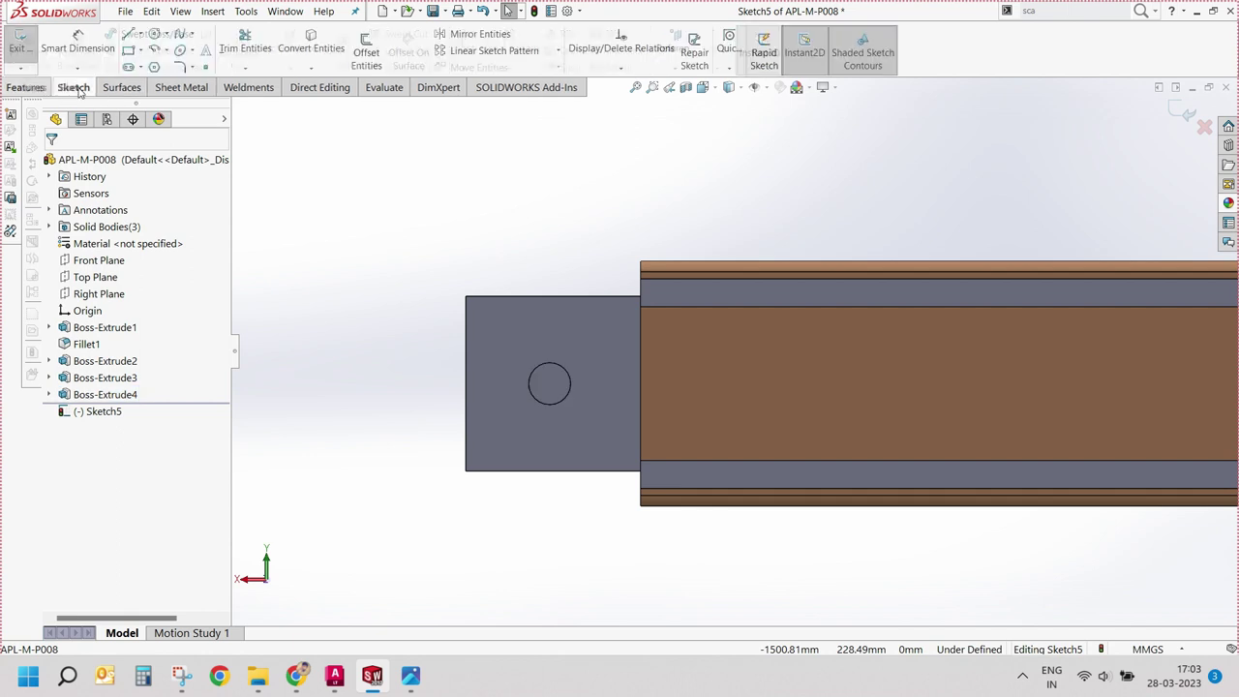
Step: Draw a circle concentric with the pin and dimension it Ø150 mm
left_click(154, 33)
left_click(550, 384)
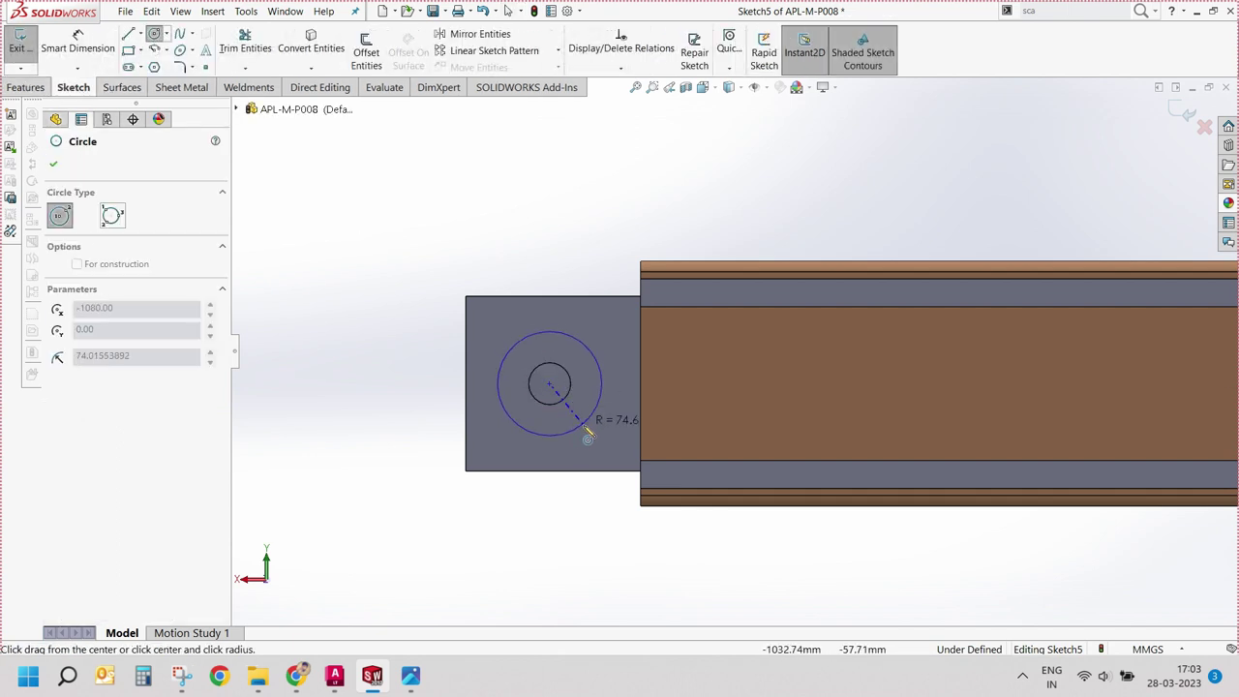
left_click(589, 436)
key("Escape")
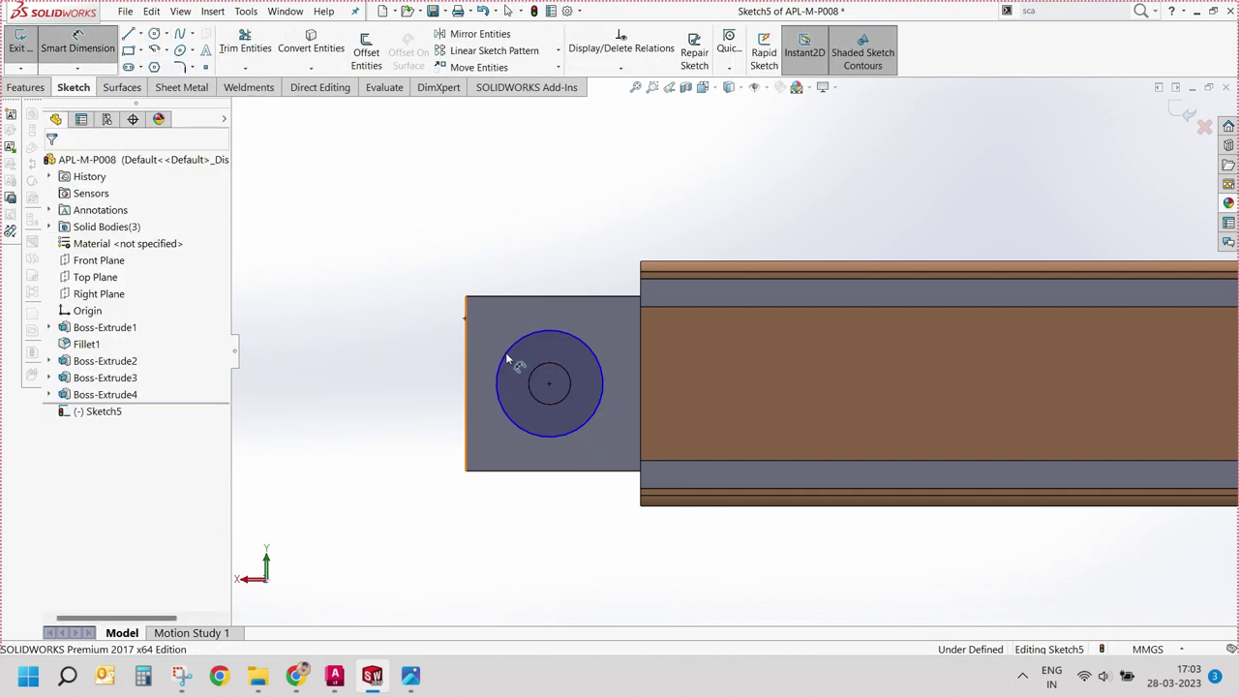
left_click(506, 359)
left_click(347, 259)
type("150")
key("Return")
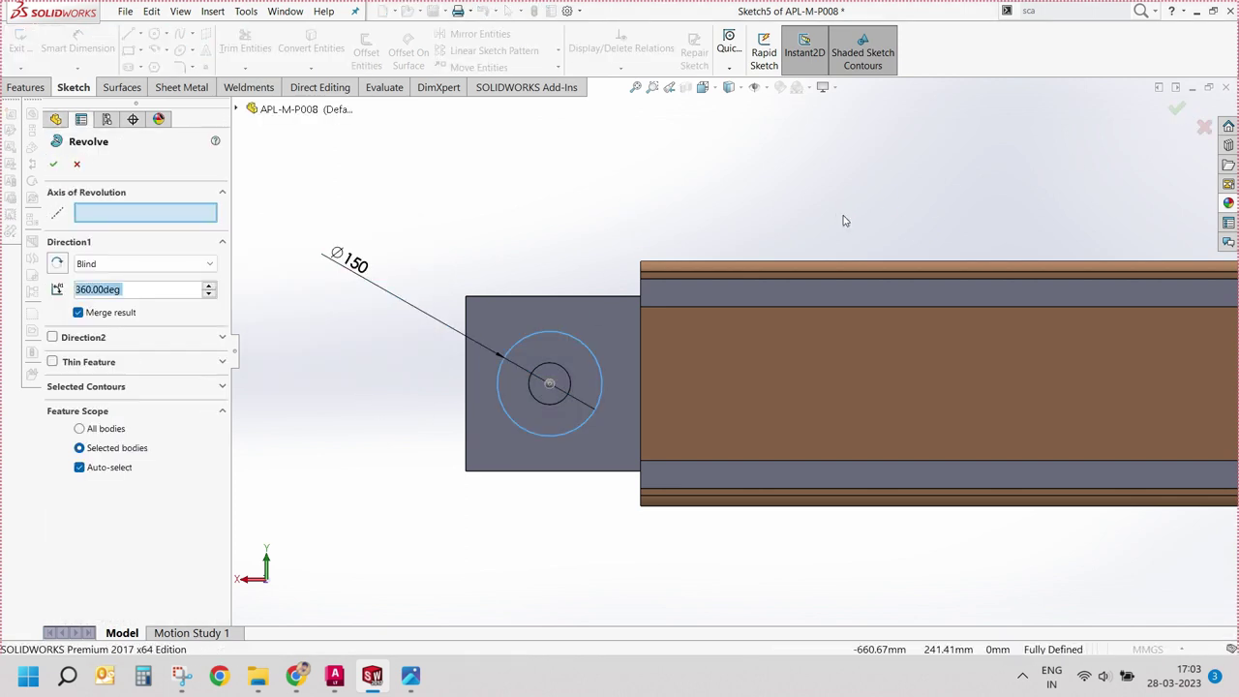
Step: Cancel the Revolve, exit the sketch, and extrude Sketch5 as a boss
middle_click_drag(550, 363, 527, 445)
left_click(77, 165)
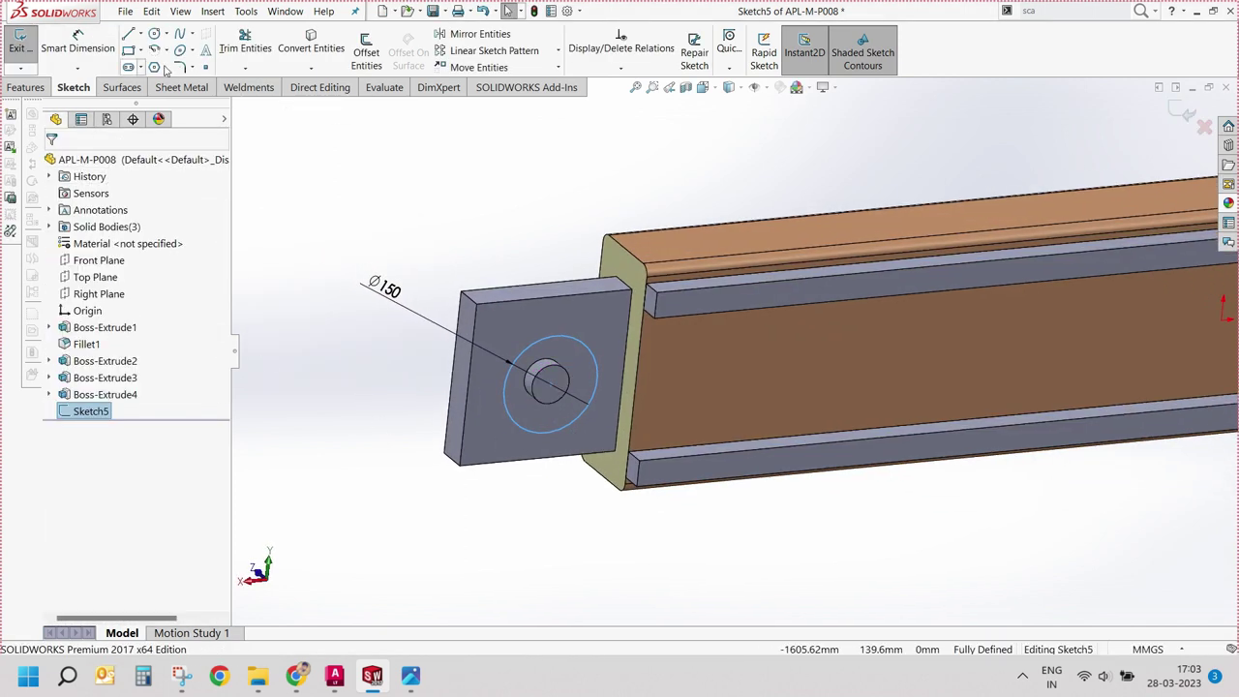
left_click(17, 46)
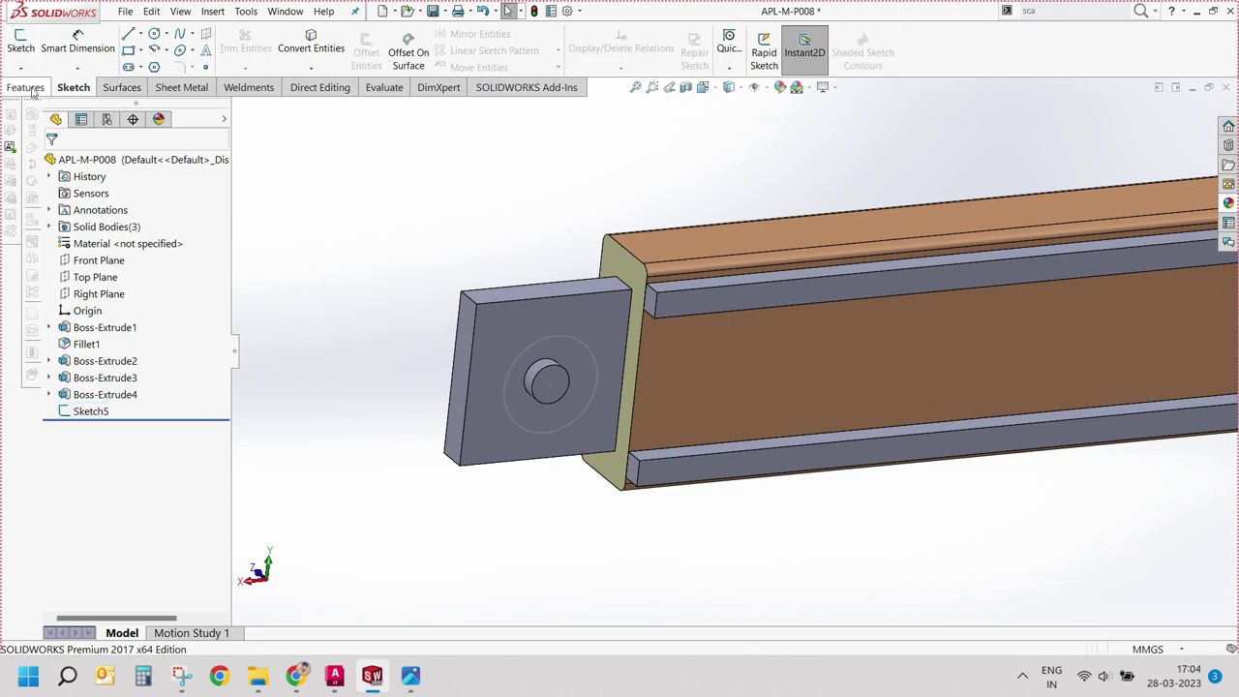
left_click(26, 87)
left_click(28, 50)
key("Escape")
left_click(90, 411)
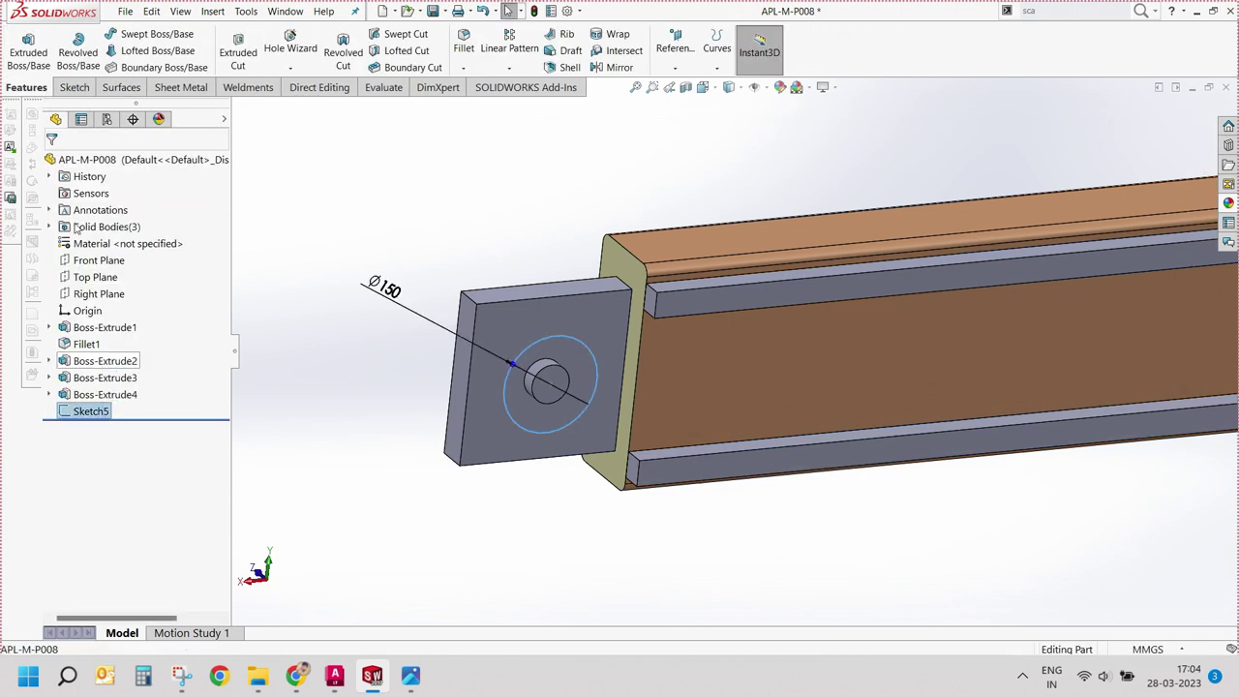
left_click(28, 50)
Step: Accept Boss-Extrude5 and switch to the APL-M-AS01 assembly window
left_click(60, 164)
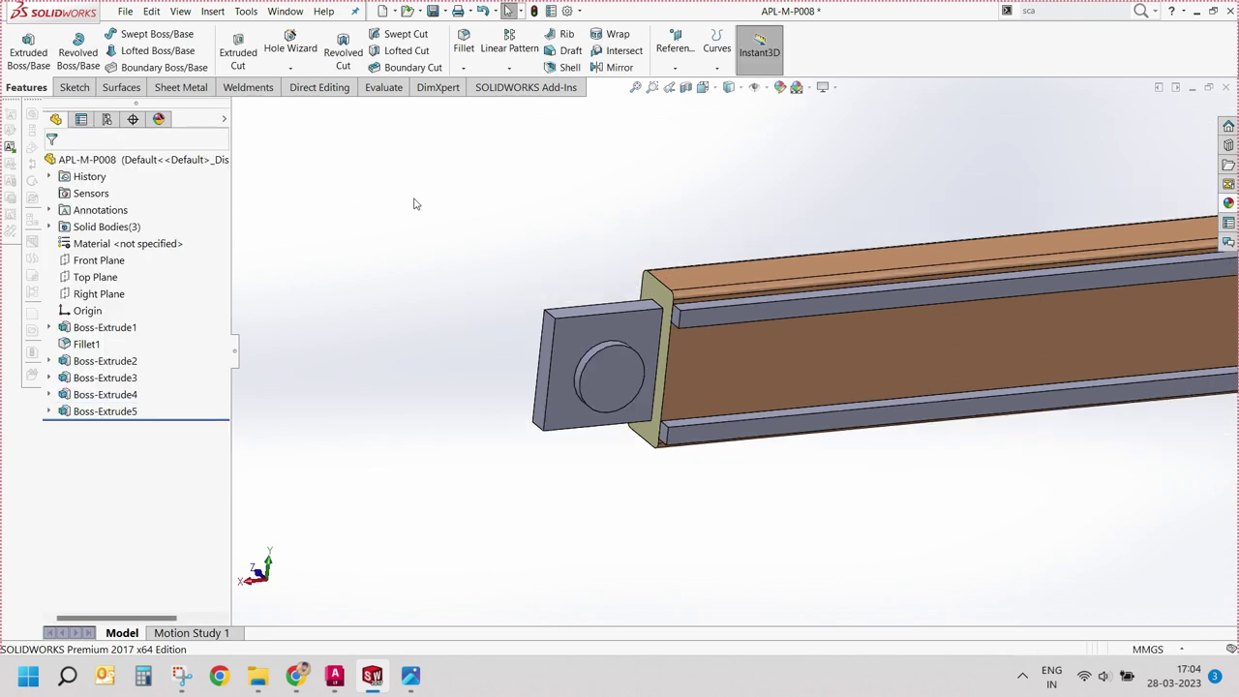
middle_click_drag(415, 199, 537, 452)
key("f")
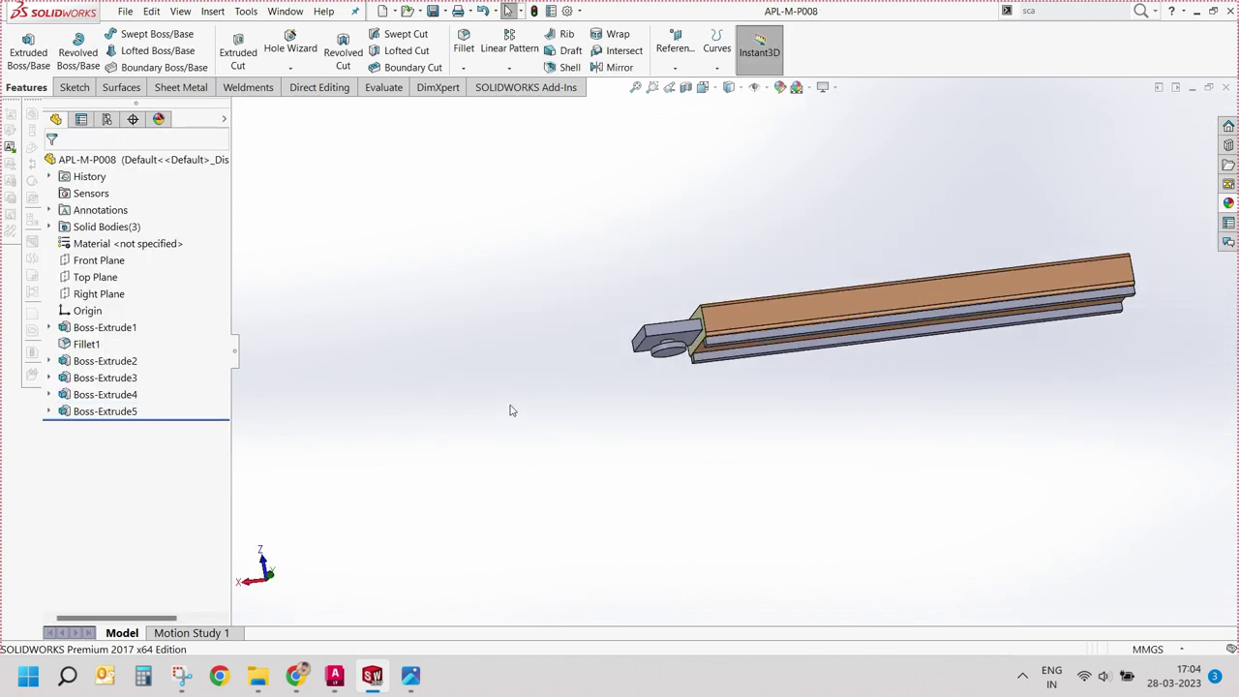
key("ctrl+Tab")
Step: Mate the lid gripper's cylinder face coincident with the disc face under the beam
scroll(537, 300, "down", 4)
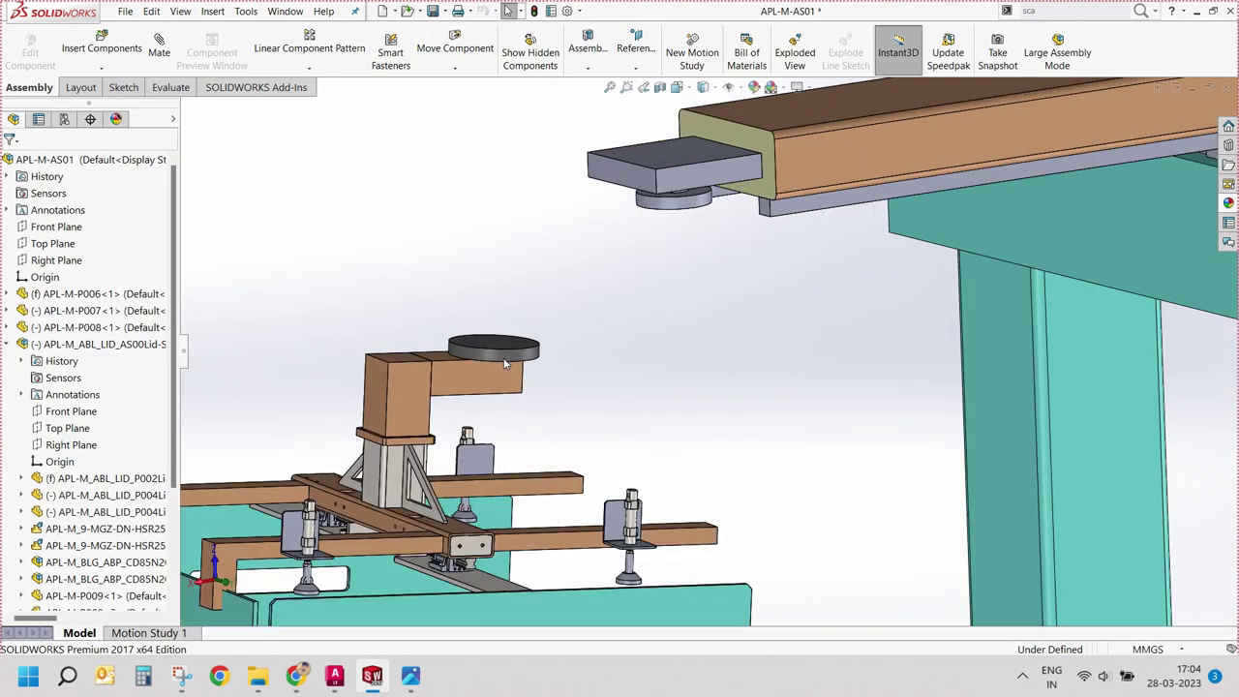
left_click(504, 339)
left_click(676, 198, "ctrl")
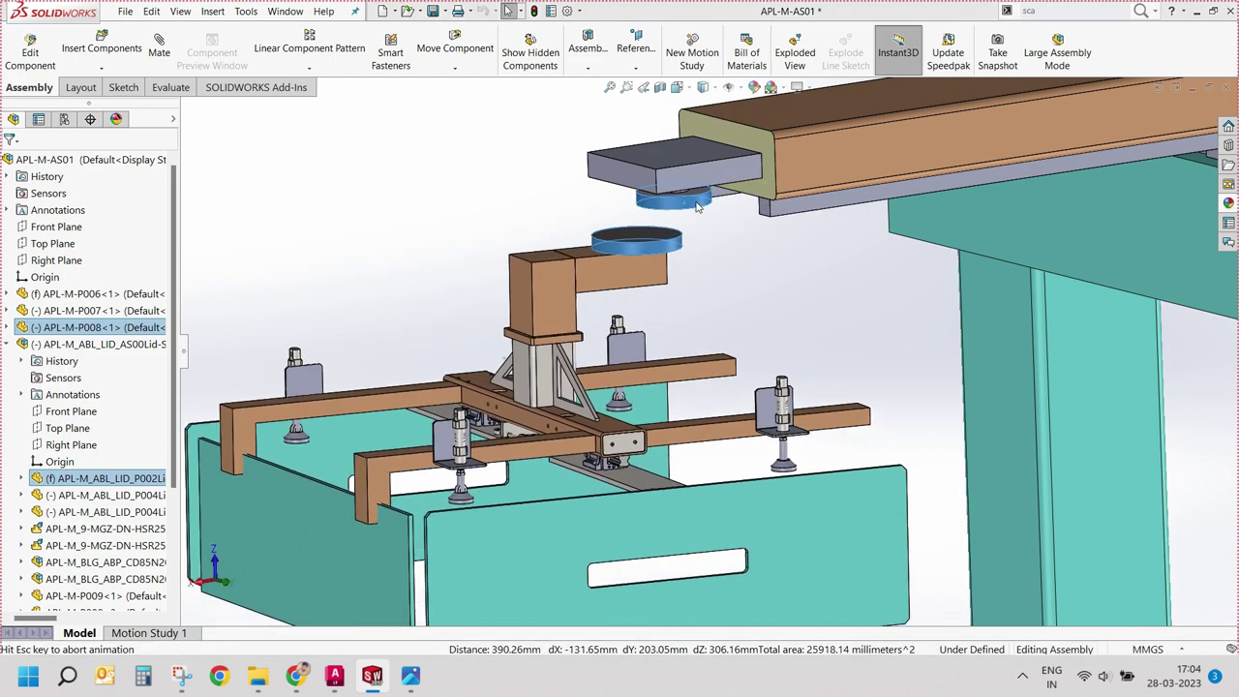
middle_click_drag(791, 211, 721, 269)
scroll(701, 290, "down", 3)
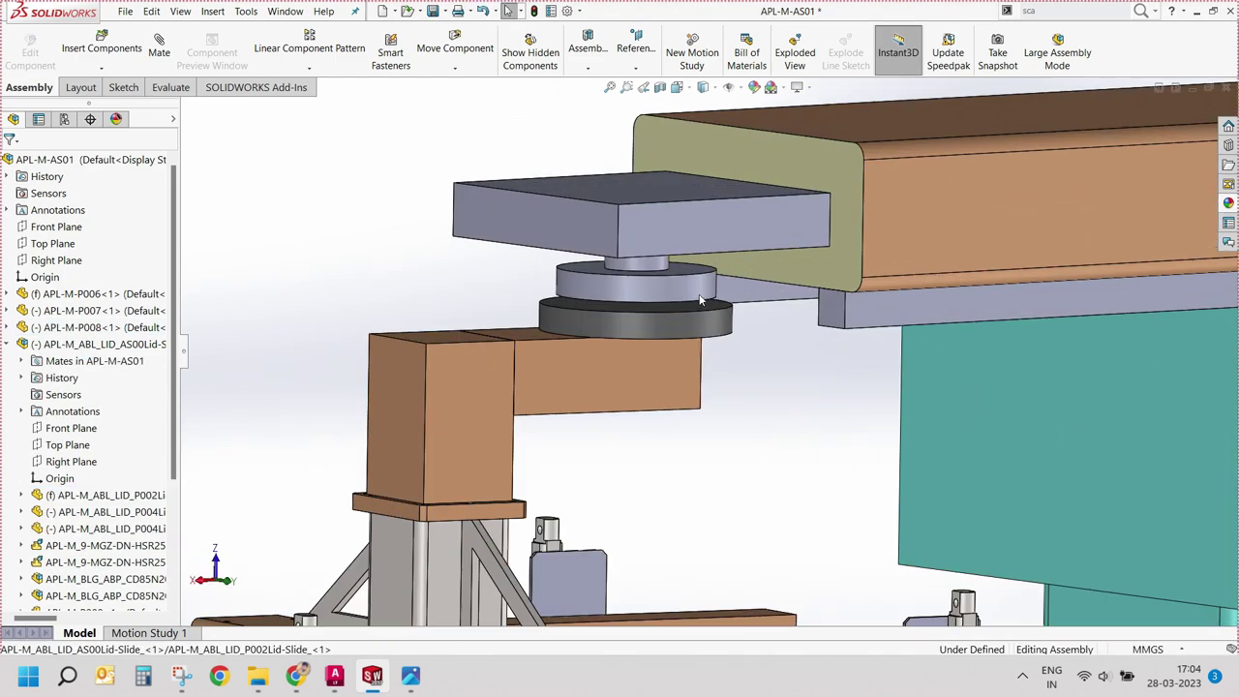
left_click(697, 300)
scroll(682, 300, "down", 2)
scroll(678, 304, "down", 2)
left_click(677, 305, "ctrl")
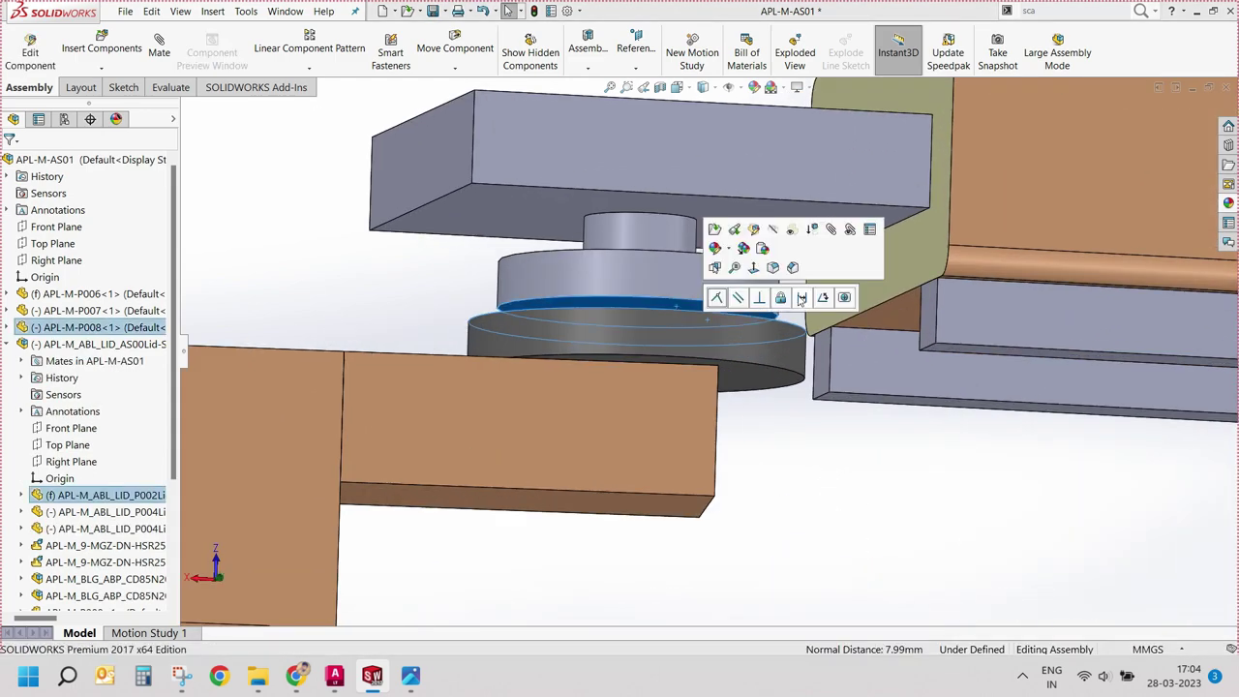
left_click(718, 298)
Step: Drag the gripper assembly around to check its motion after the mate
scroll(678, 322, "up", 5)
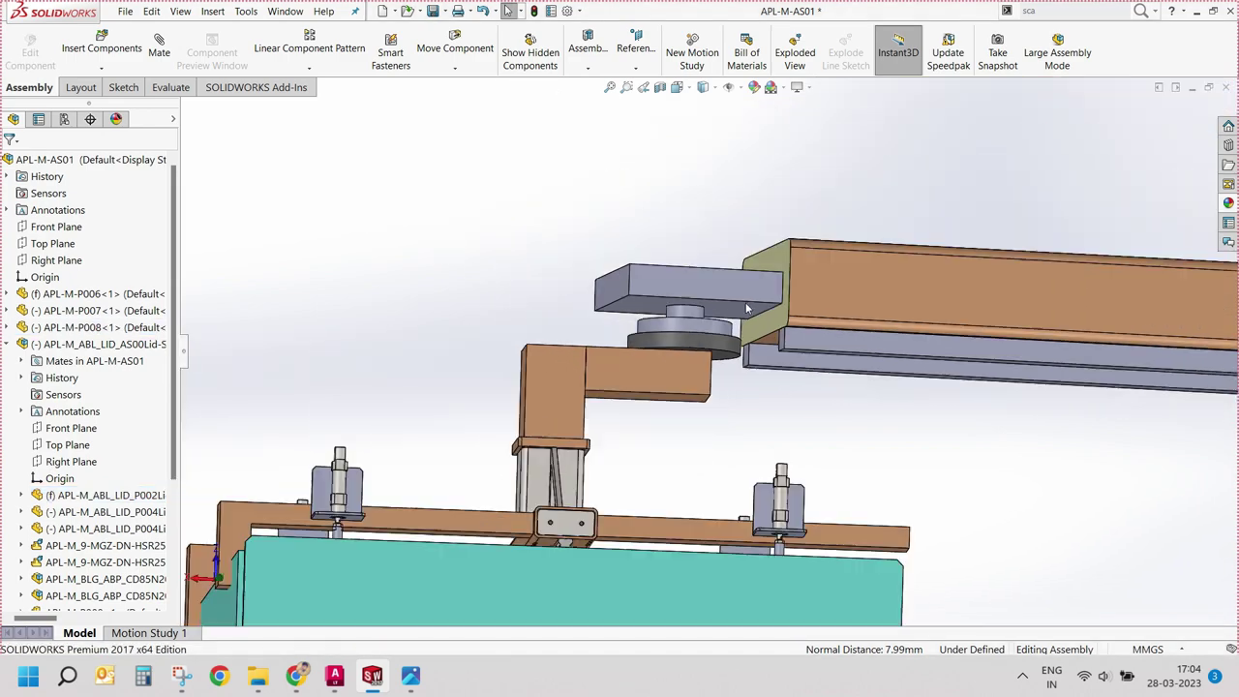
middle_click_drag(677, 323, 736, 414)
mouse_move(623, 304)
left_mouse_down()
mouse_move(575, 251)
mouse_move(724, 285)
left_mouse_up()
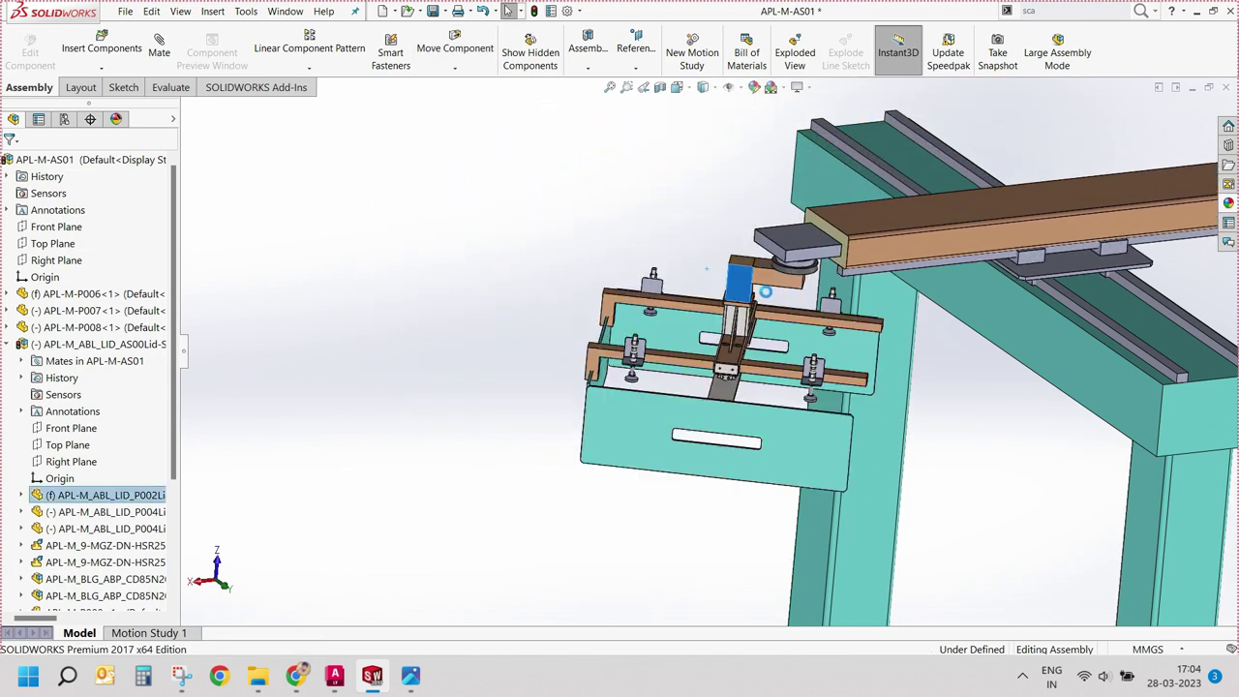
middle_click_drag(724, 284, 697, 271)
scroll(668, 257, "up", 3)
key("ctrl+1")
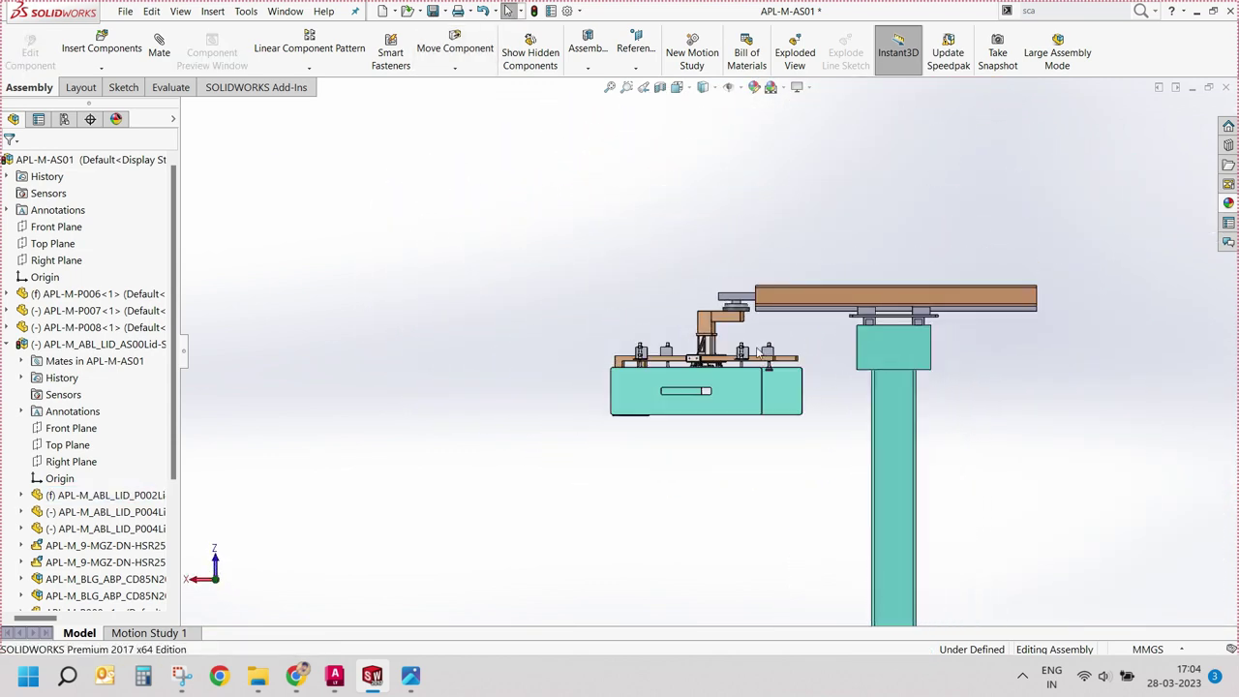
left_click_drag(728, 302, 637, 302)
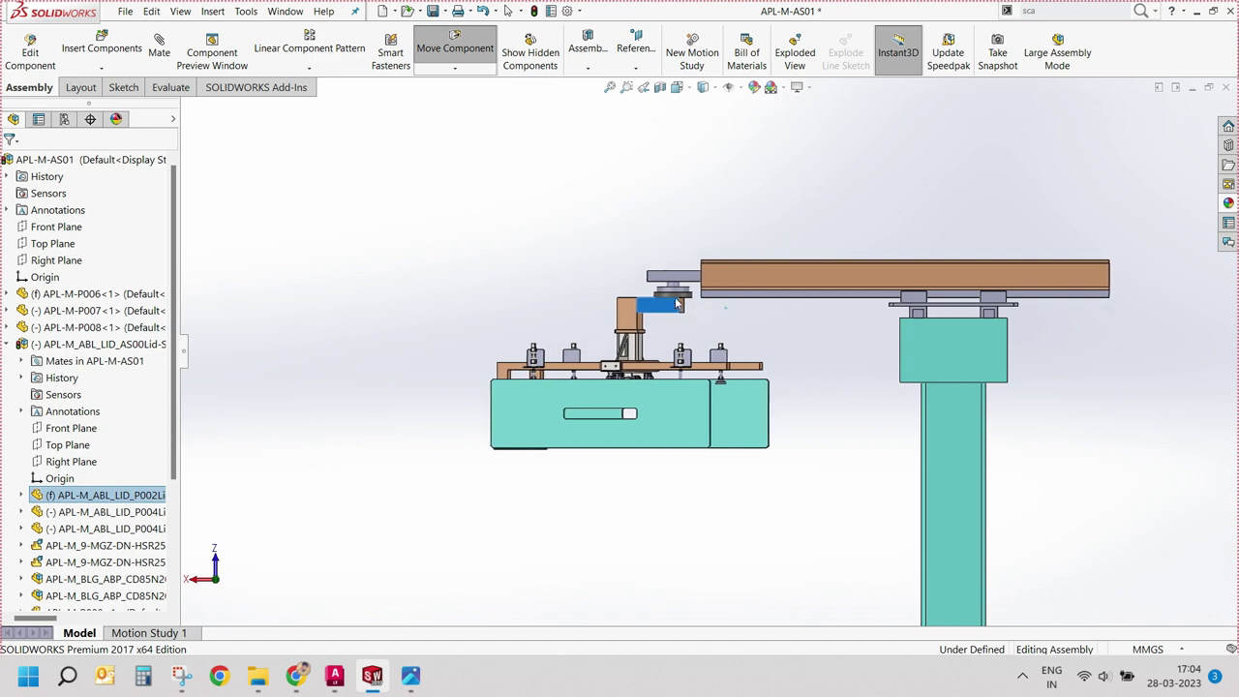
scroll(637, 302, "up", 3)
middle_click_drag(636, 302, 652, 346)
Step: Change the bracket block's D1@Boss-Extrude8 depth from 200 mm to 500 mm and rebuild
left_click(620, 305)
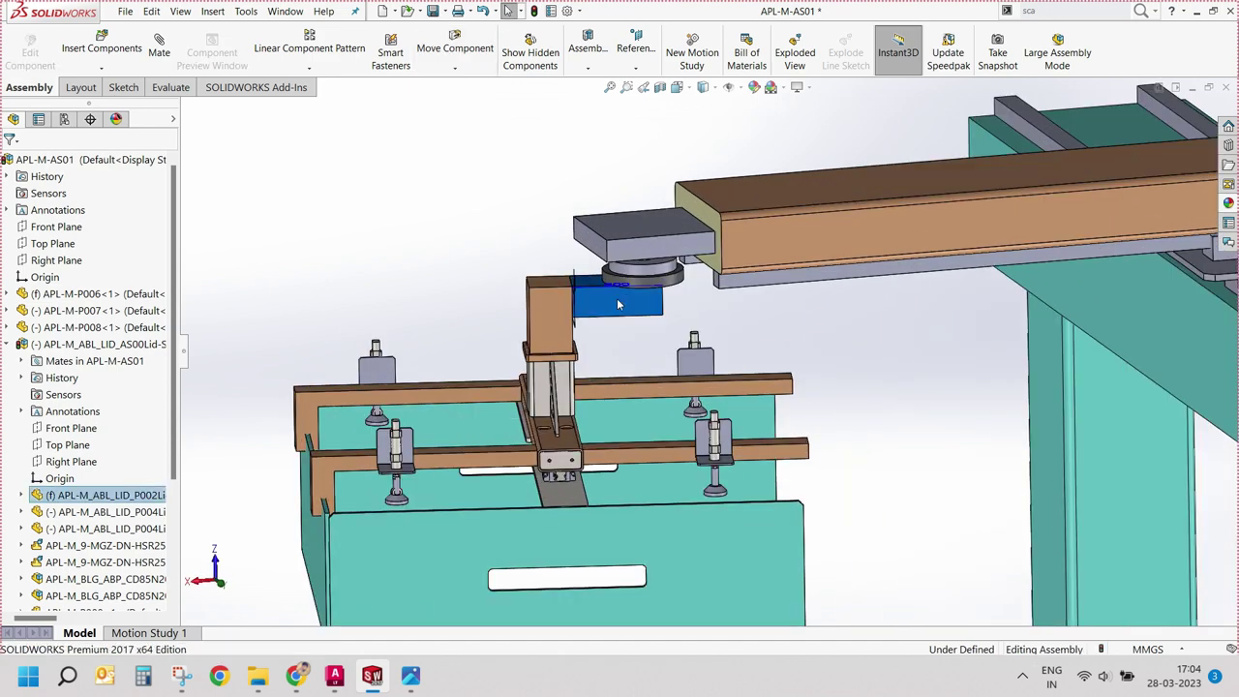
double_click(613, 291)
double_click(620, 332)
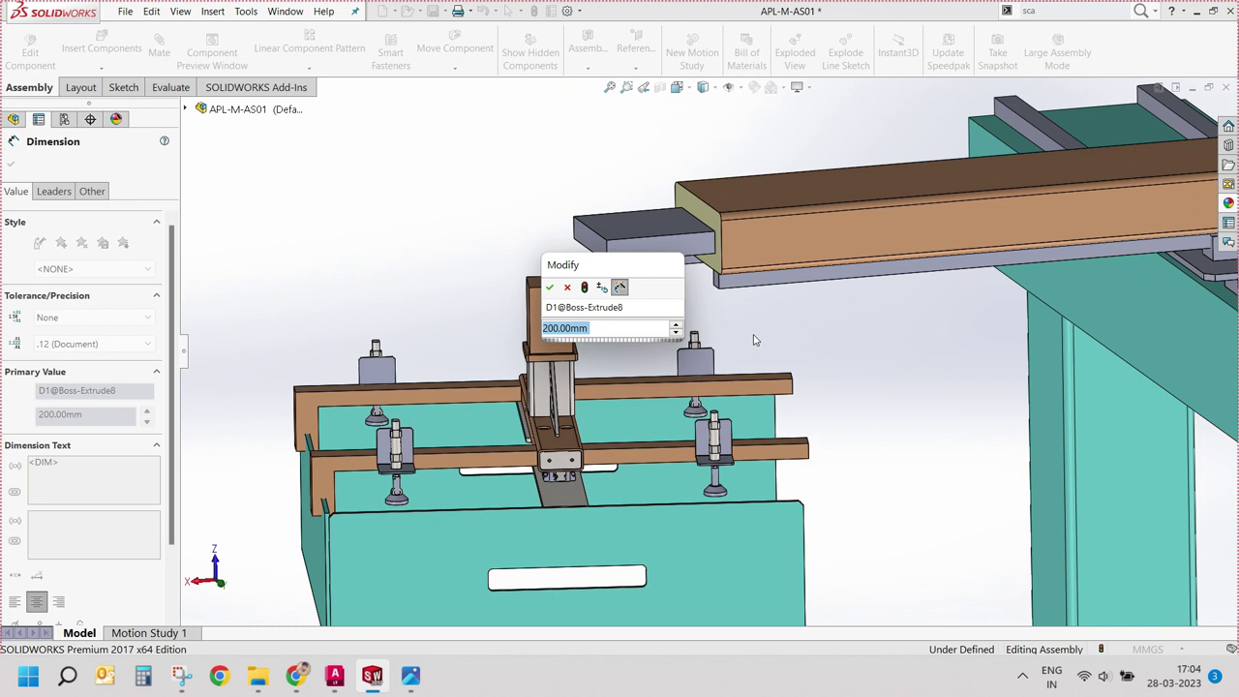
type("40")
key("Return")
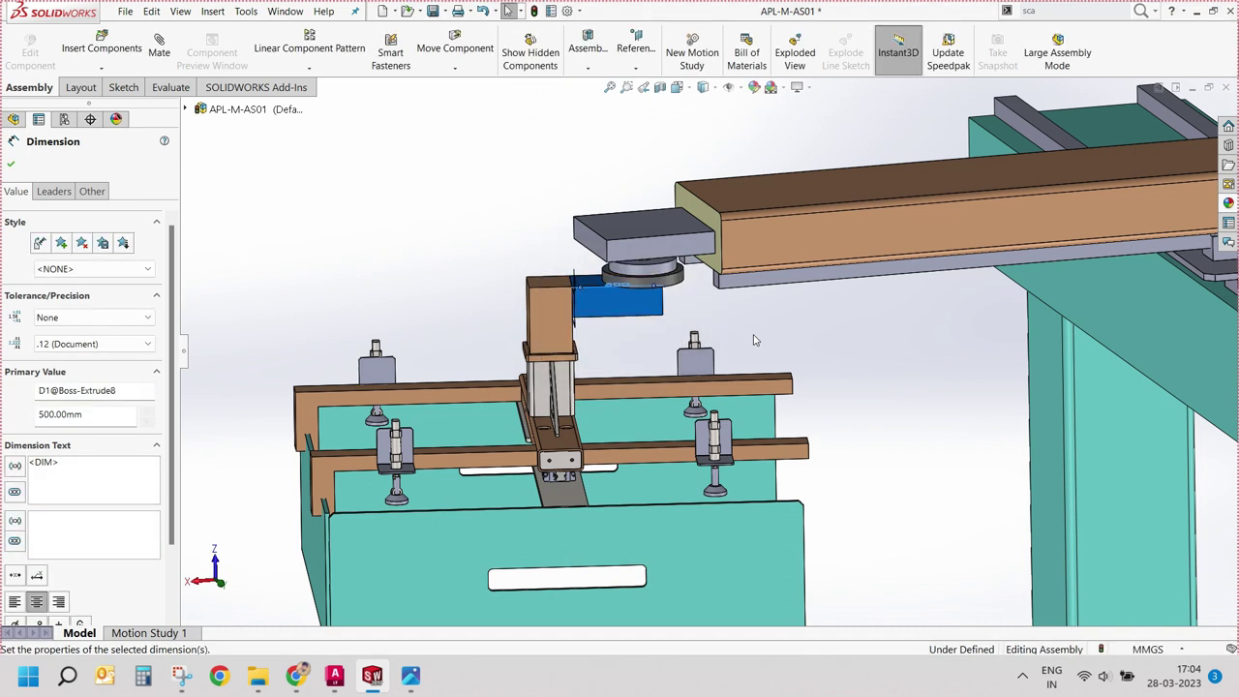
left_click(832, 350)
left_click(534, 11)
scroll(512, 249, "up", 3)
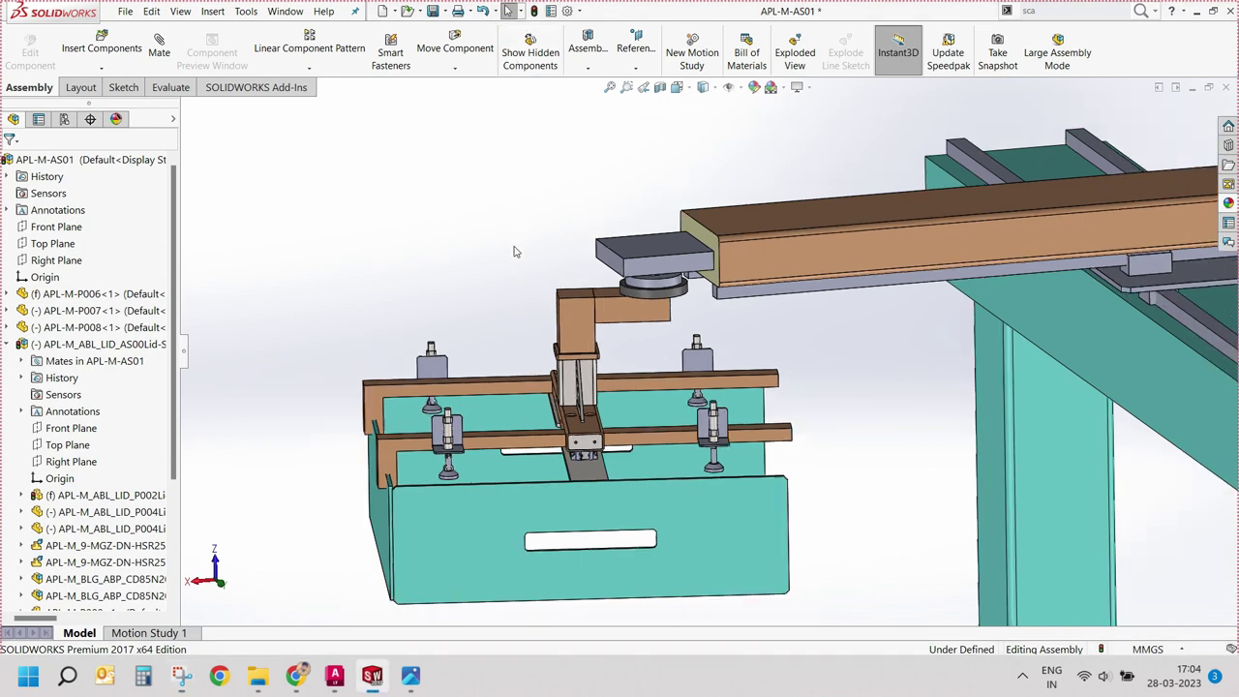
left_click(90, 346)
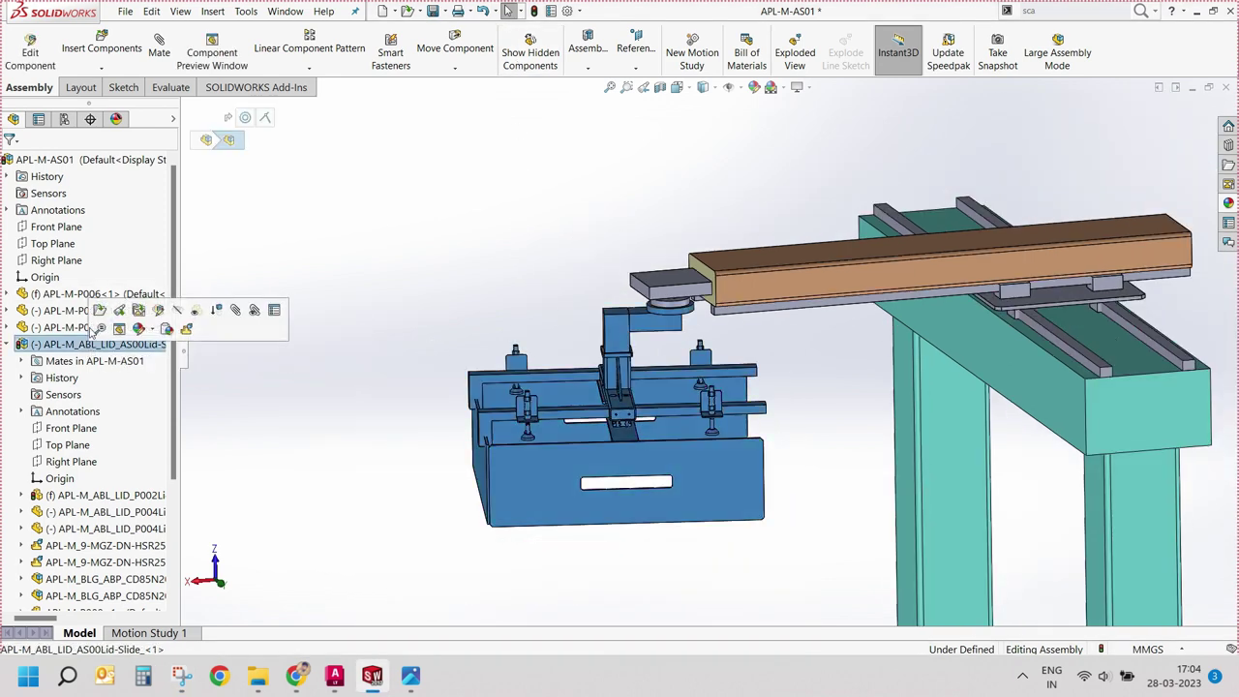
Step: Open the lid-slide sub-assembly alone, inspect arm P002, then close it
left_click(100, 310)
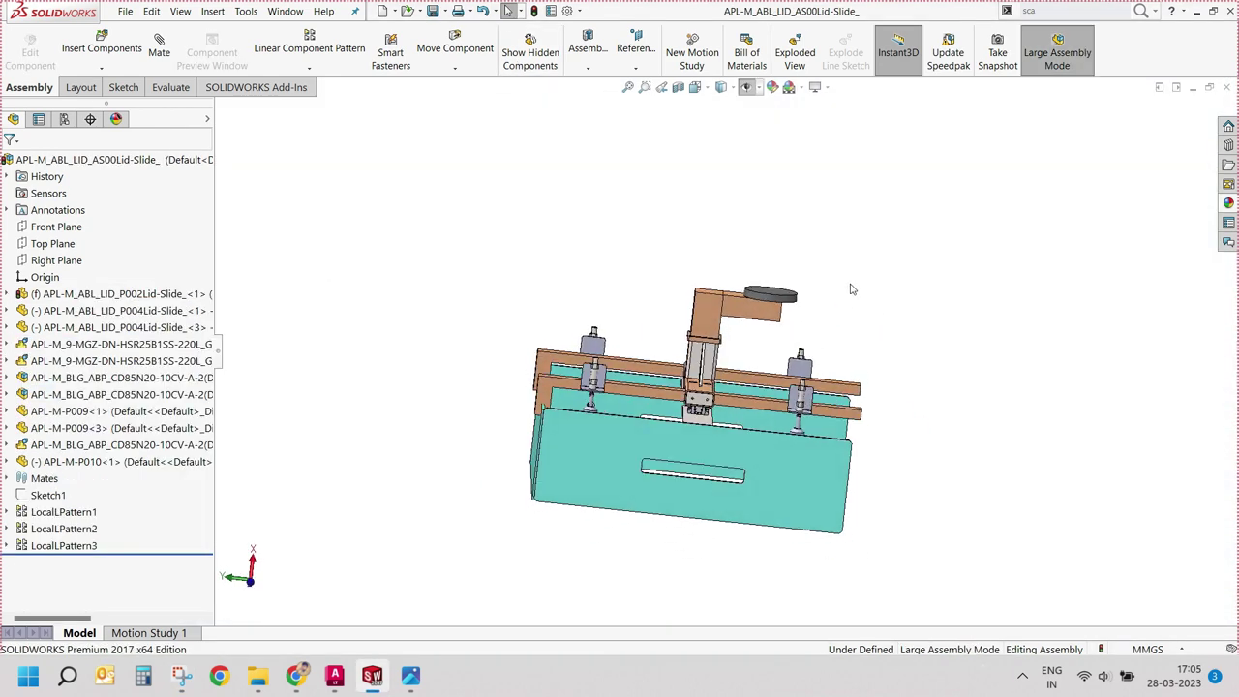
left_click(739, 309)
middle_click_drag(739, 309, 918, 356)
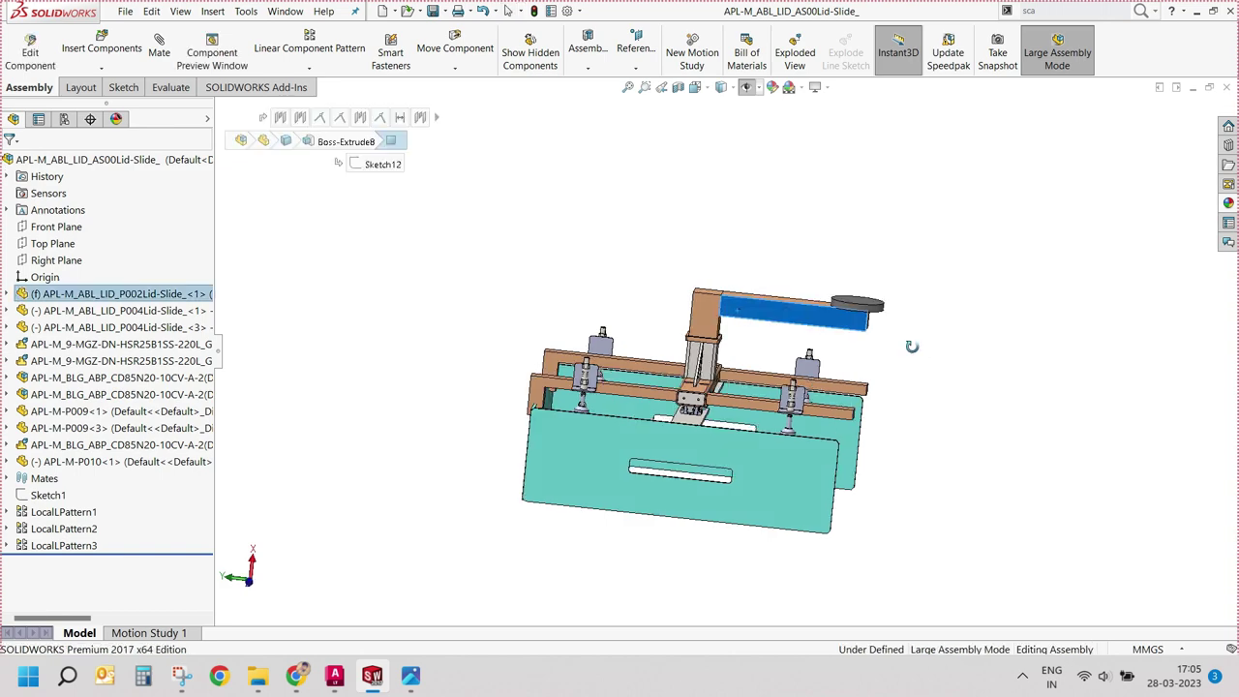
left_click(968, 401)
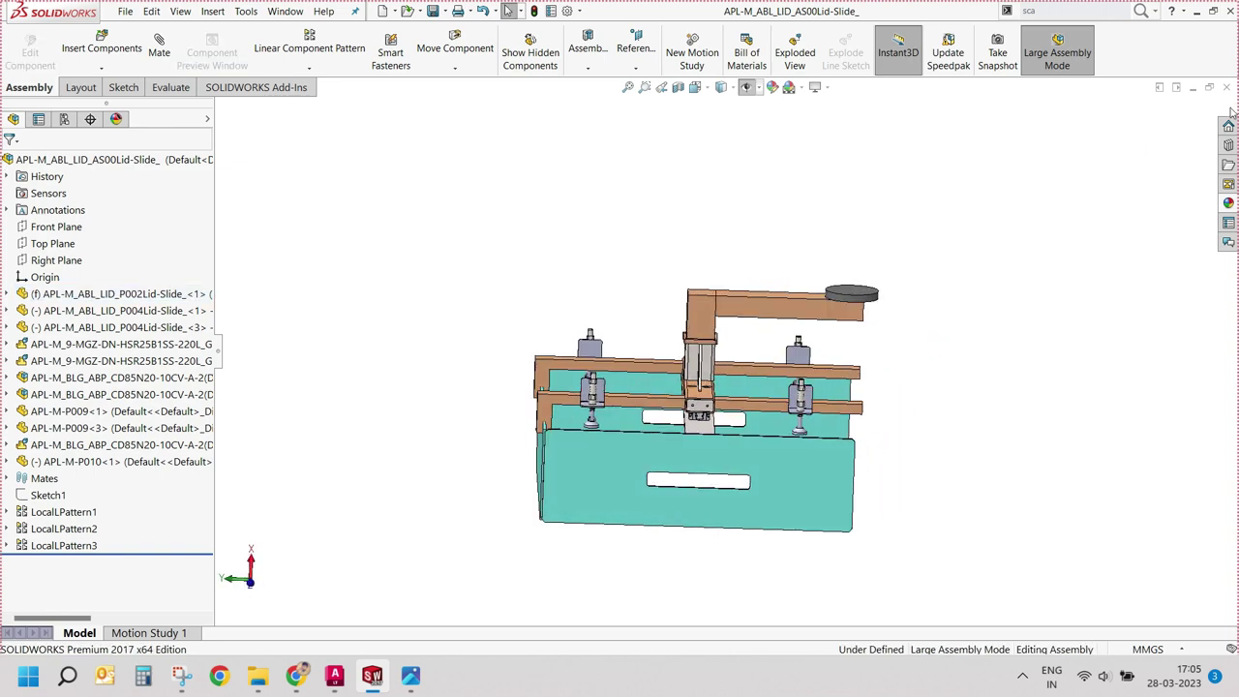
left_click(1225, 89)
middle_click_drag(741, 354, 709, 384)
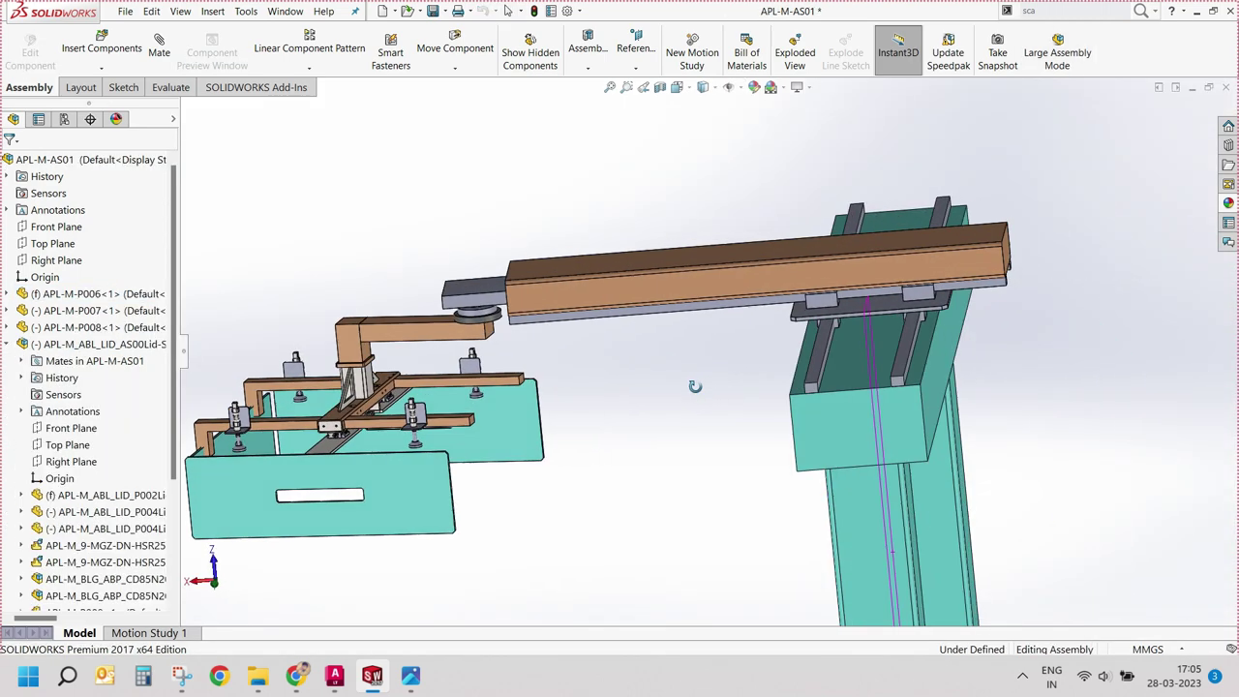
key("ctrl+1")
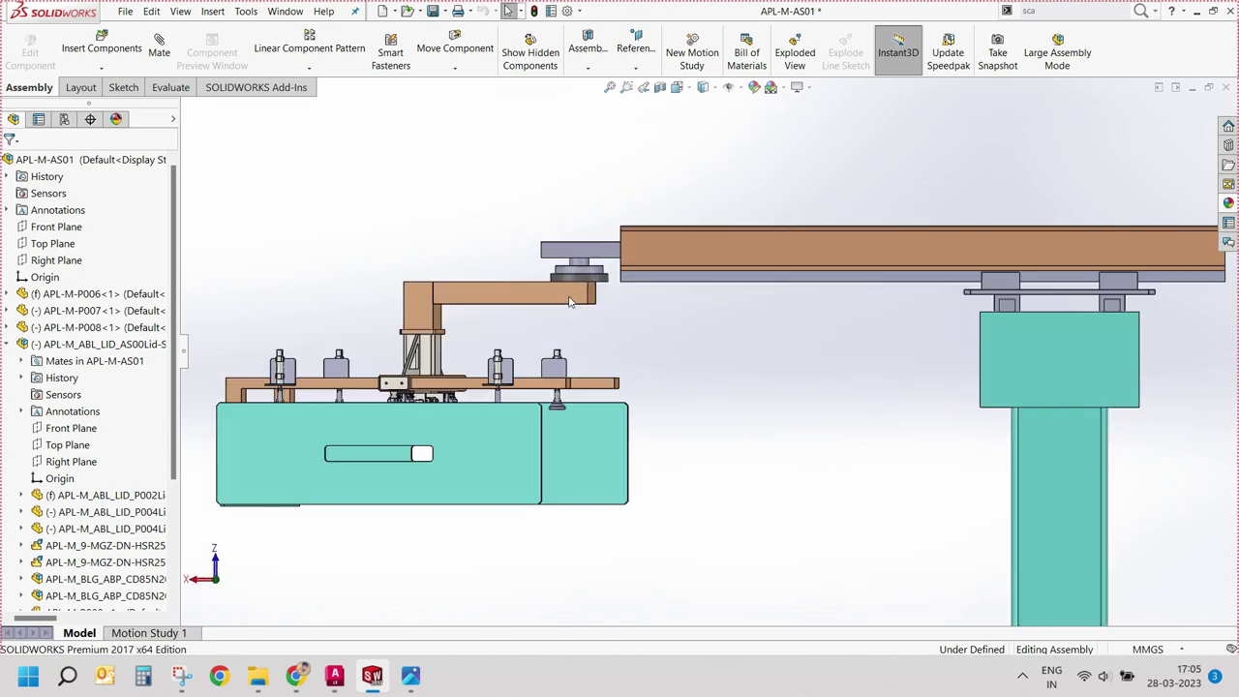
left_click(570, 302)
key("ctrl+7")
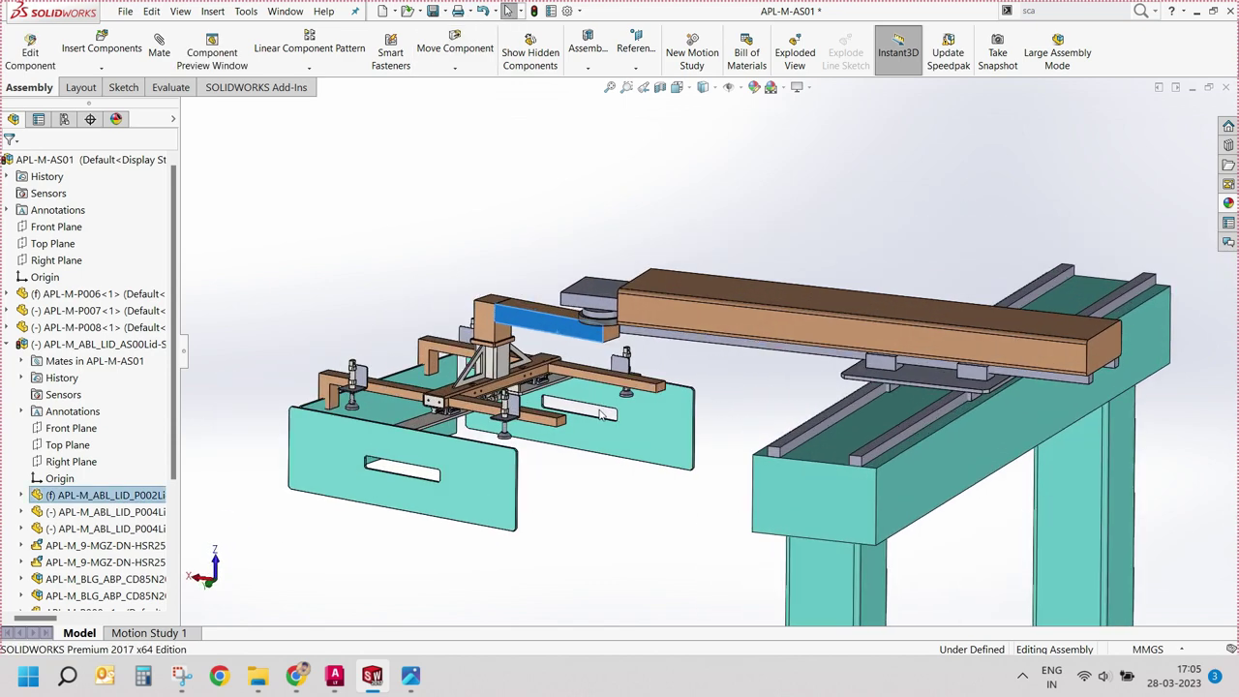
left_click(600, 414)
left_click(677, 469)
left_click(740, 334)
scroll(741, 334, "up", 2)
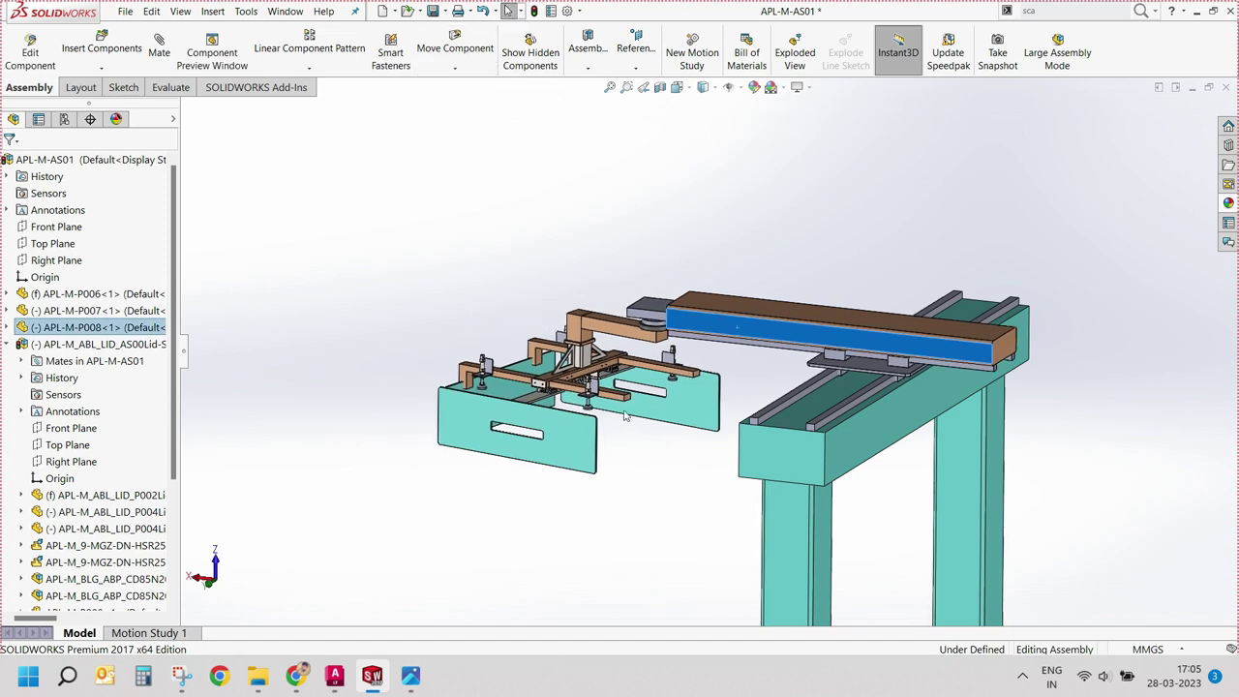
scroll(624, 416, "up", 2)
left_click(580, 300)
left_click(764, 310, "ctrl")
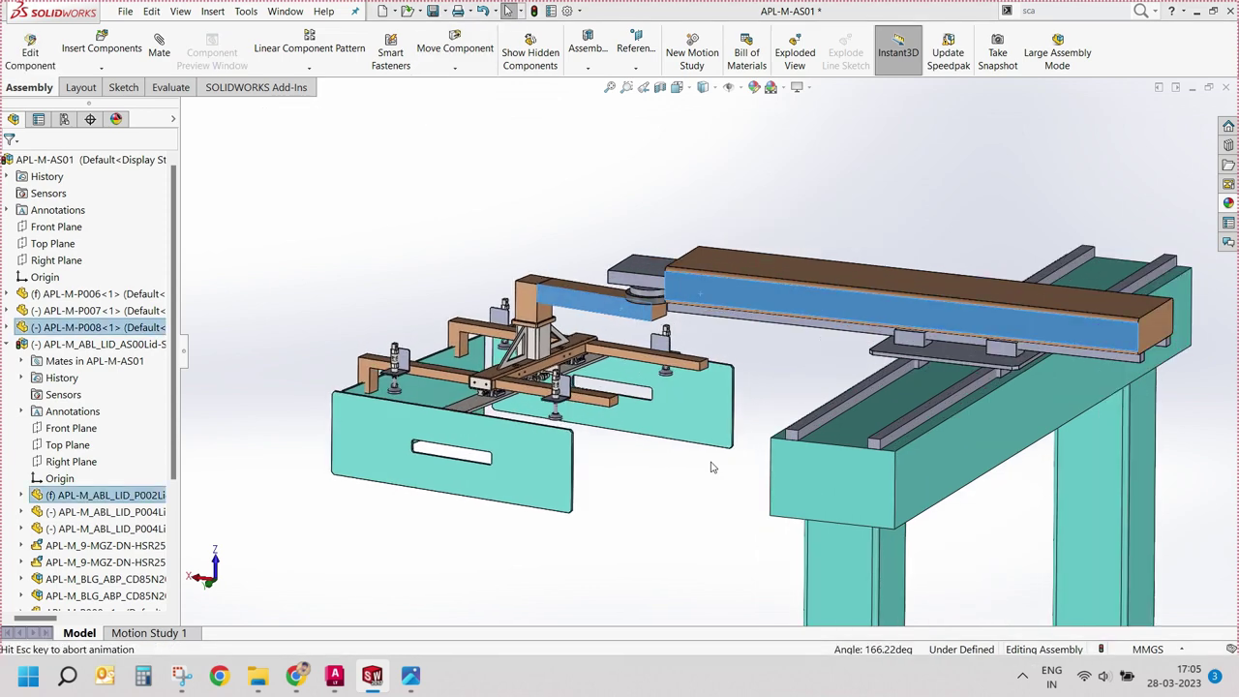
key("ctrl+8")
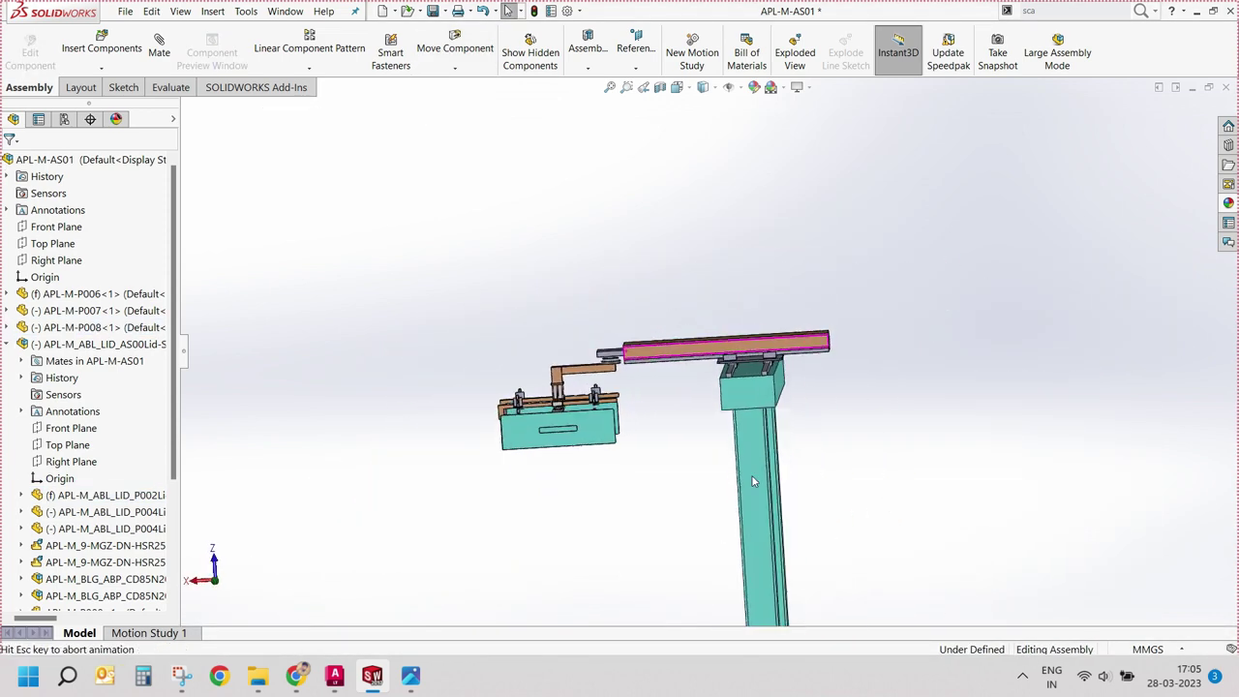
left_click(666, 475)
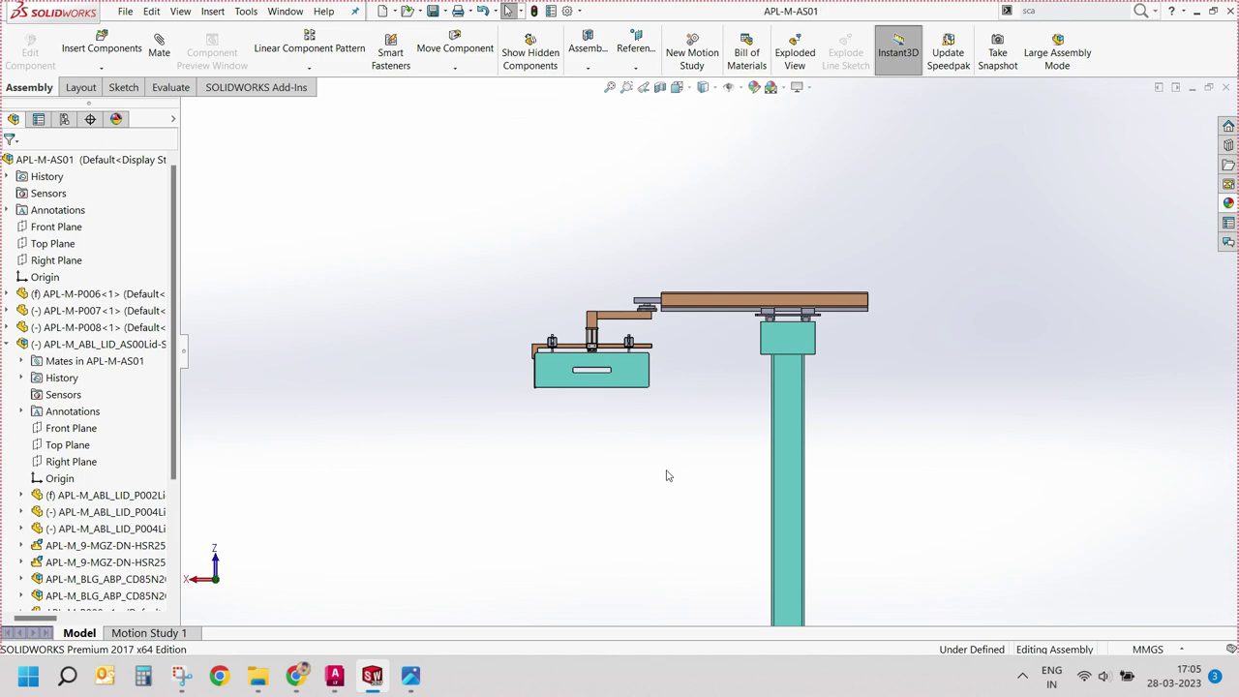
mouse_move(666, 476)
middle_mouse_down()
mouse_move(806, 401)
mouse_move(755, 421)
mouse_move(804, 410)
mouse_move(793, 426)
middle_mouse_up()
scroll(566, 295, "down", 3)
Step: Edit part P008 and start a sketch on the gray block's end face
left_click(546, 248)
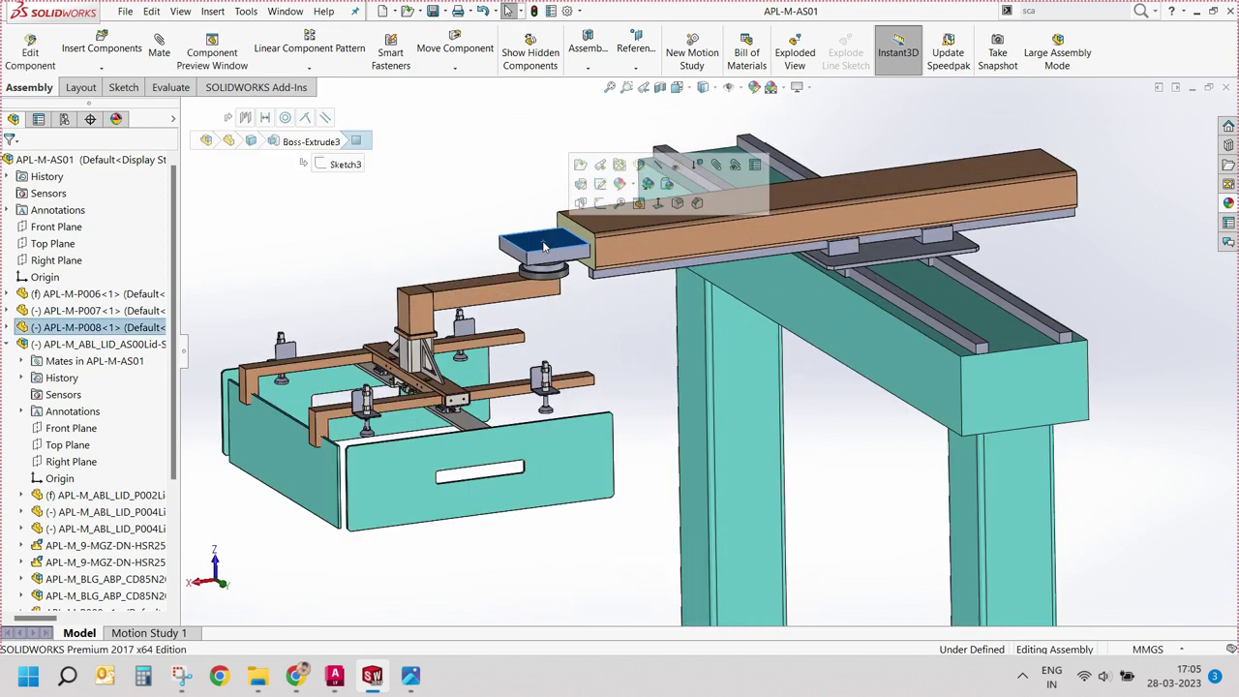
key("ctrl+8")
left_click(790, 347)
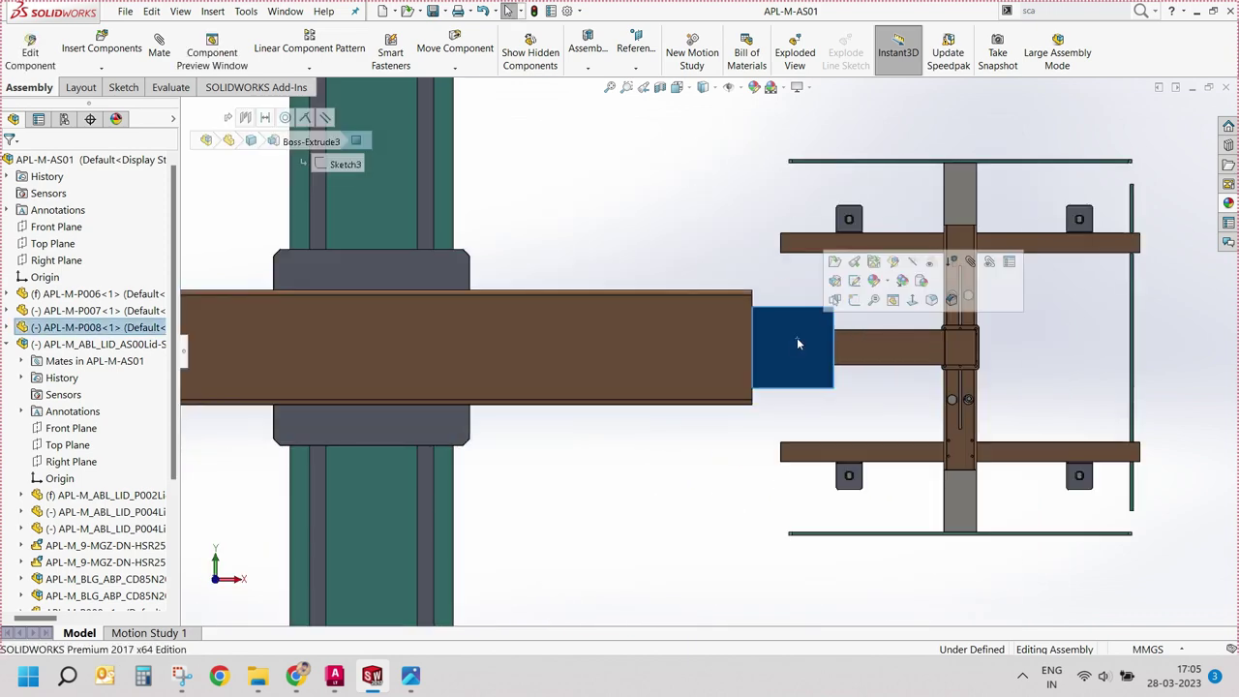
left_click(39, 49)
left_click(254, 54)
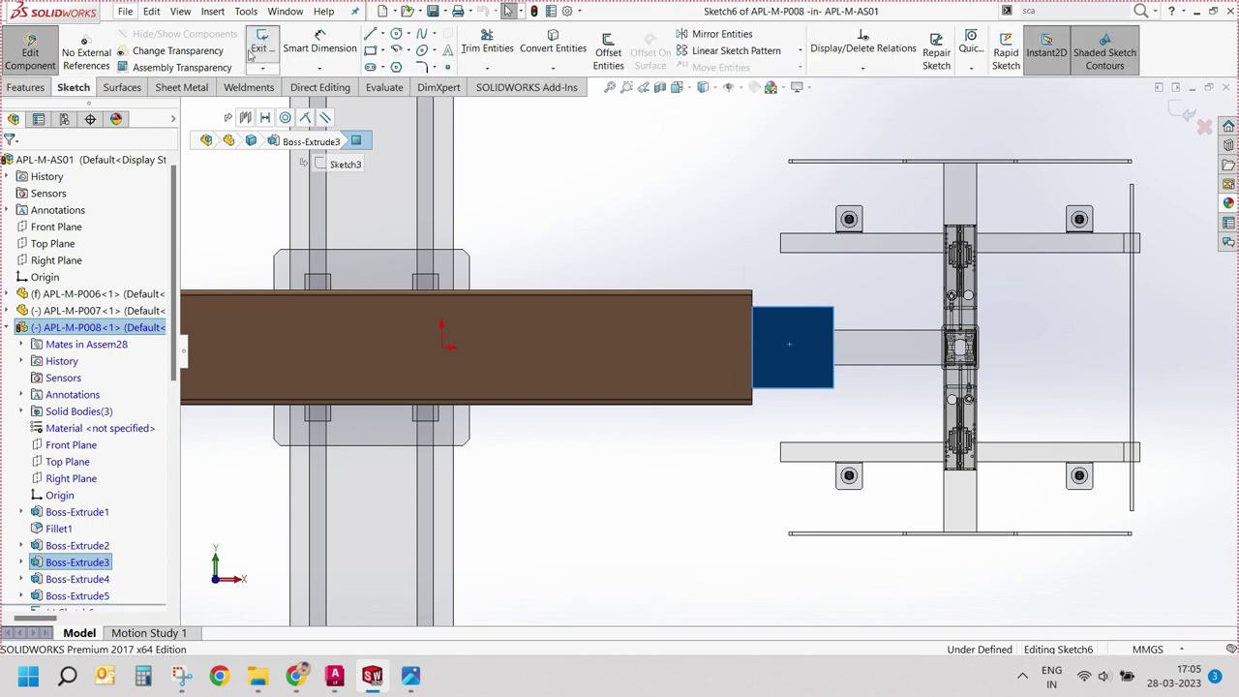
left_click(385, 52)
left_click(411, 105)
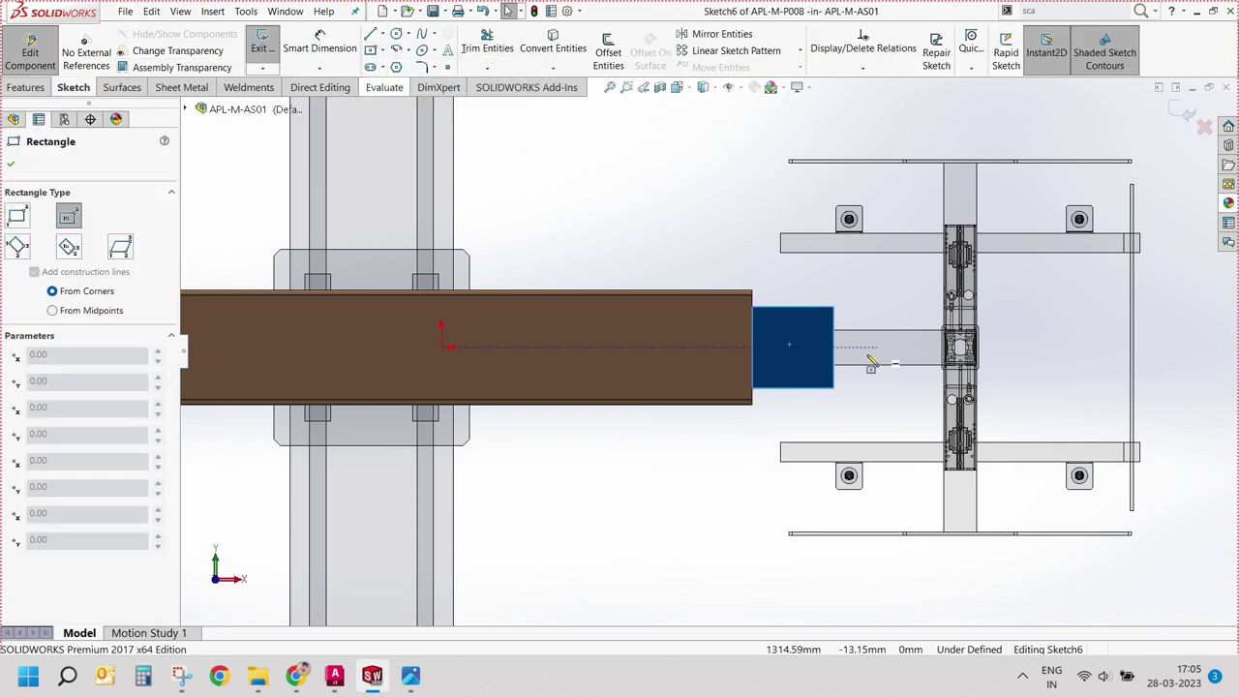
Step: Switch to hidden-lines display and draw a centre rectangle at the face centre
scroll(871, 371, "down", 3)
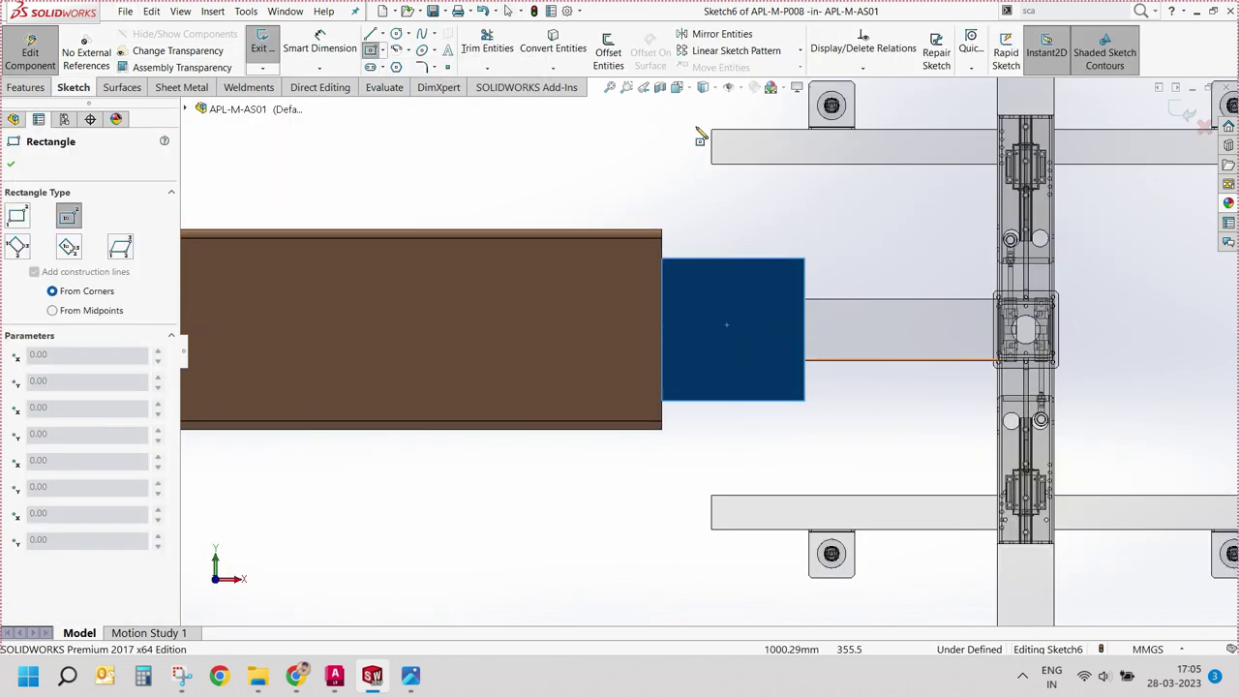
left_click(704, 88)
left_click(705, 161)
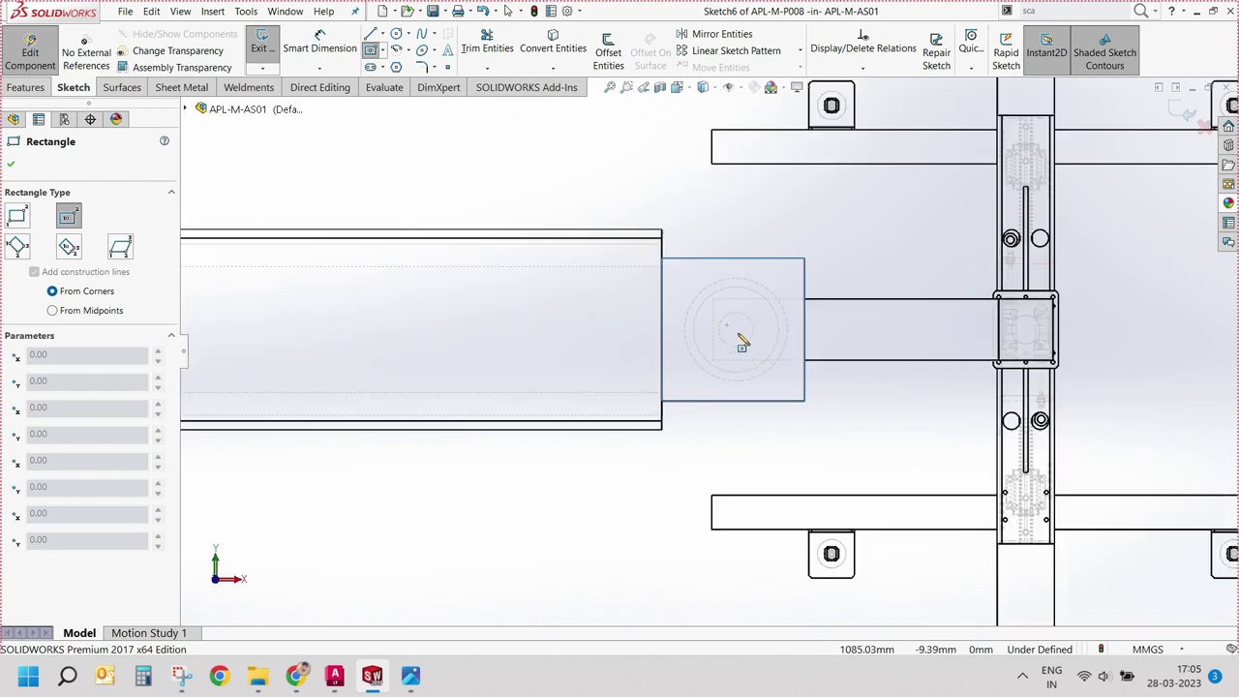
left_click(733, 329)
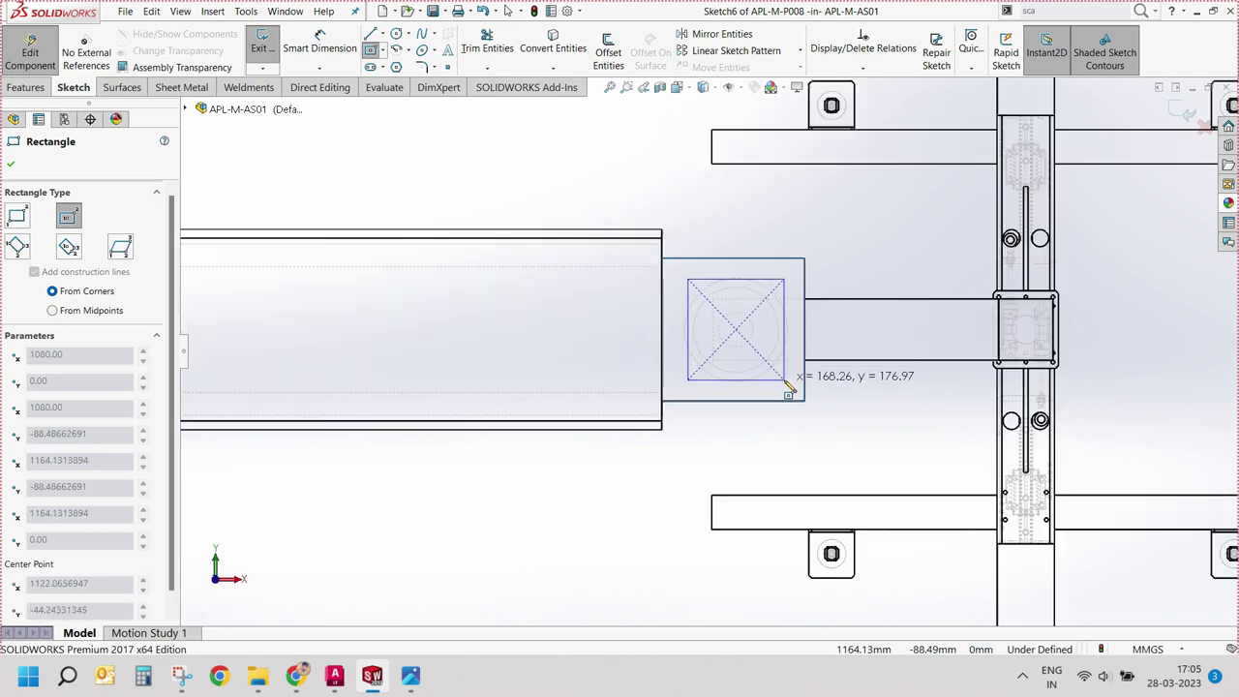
left_click(782, 377)
key("Escape")
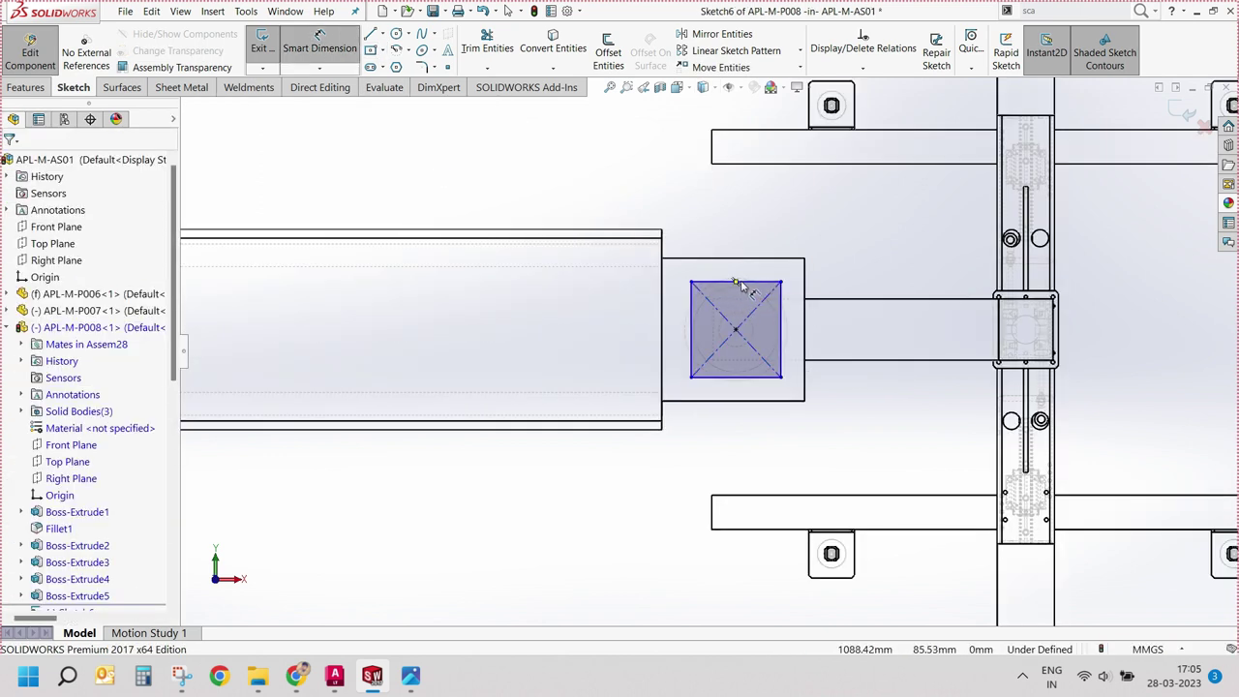
Step: Dimension the rectangle's width and height to 150 mm each
left_click(738, 283)
left_click(733, 203)
type("150")
key("Return")
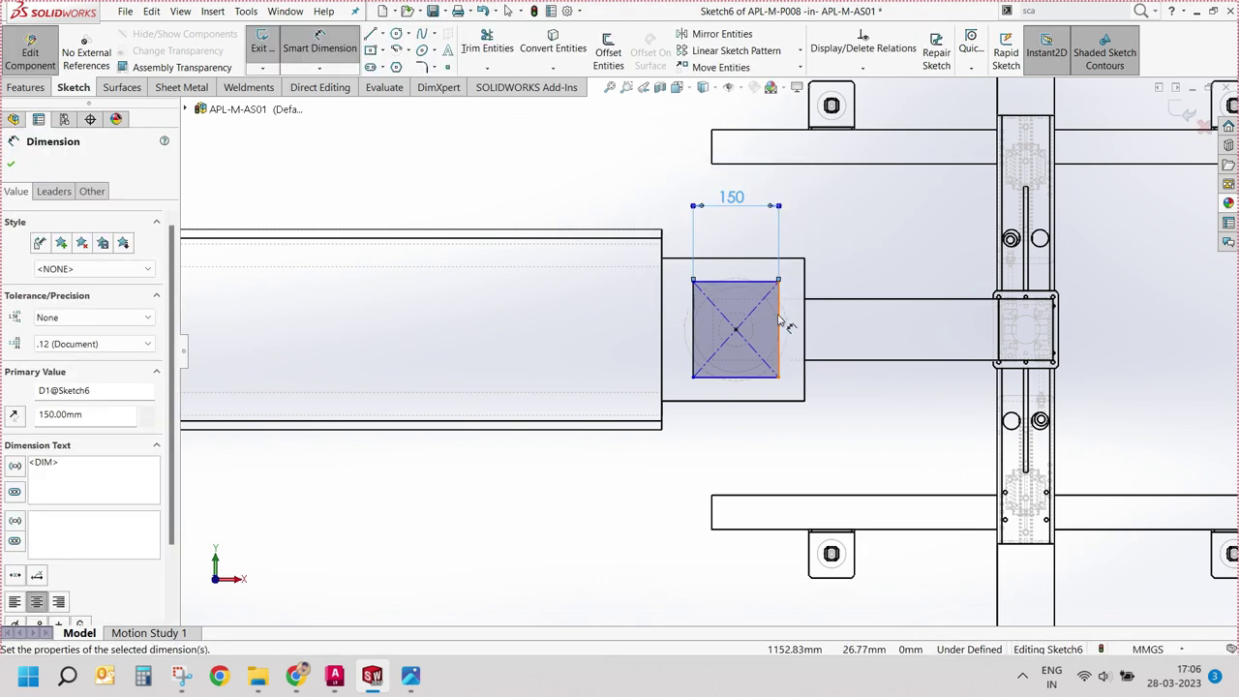
left_click(780, 320)
left_click(898, 254)
type("10")
key("Return")
double_click(889, 315)
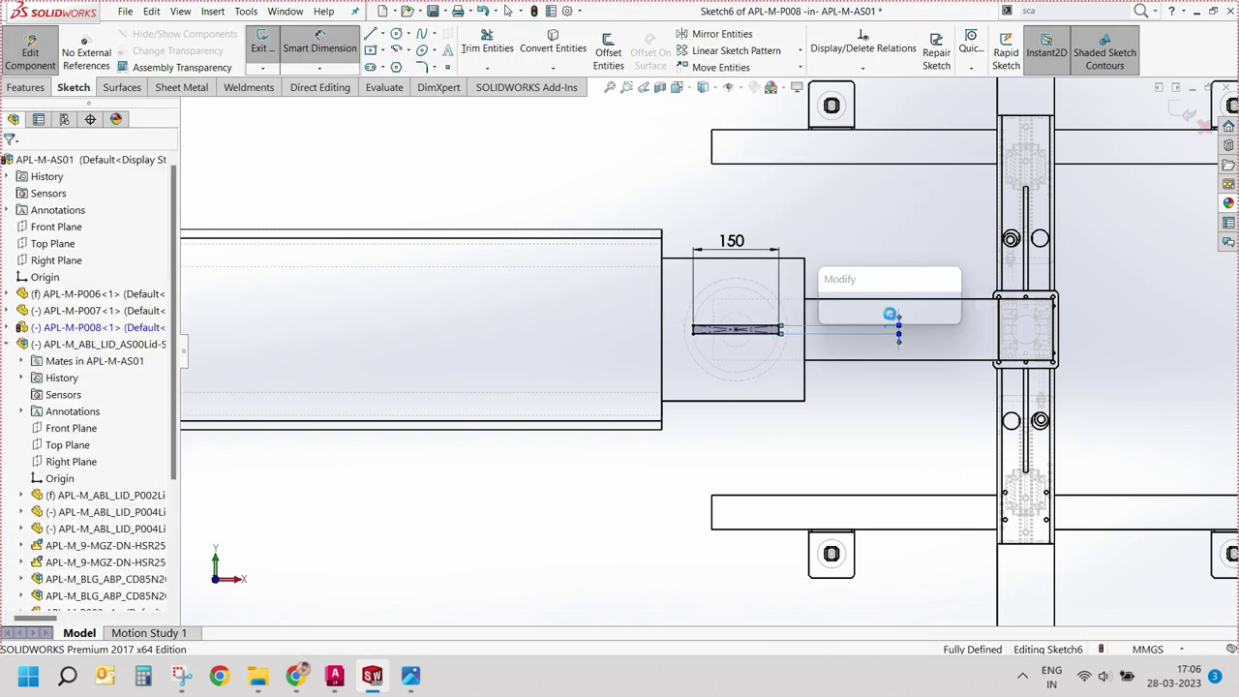
type("150")
key("Return")
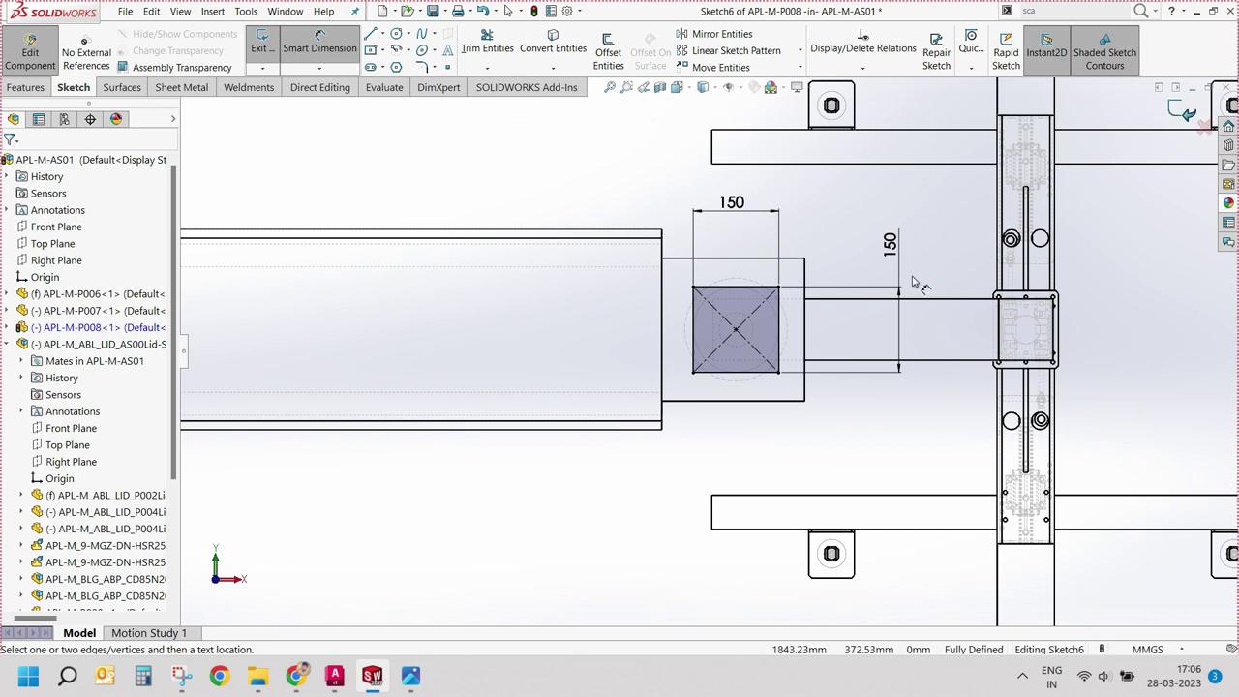
key("e")
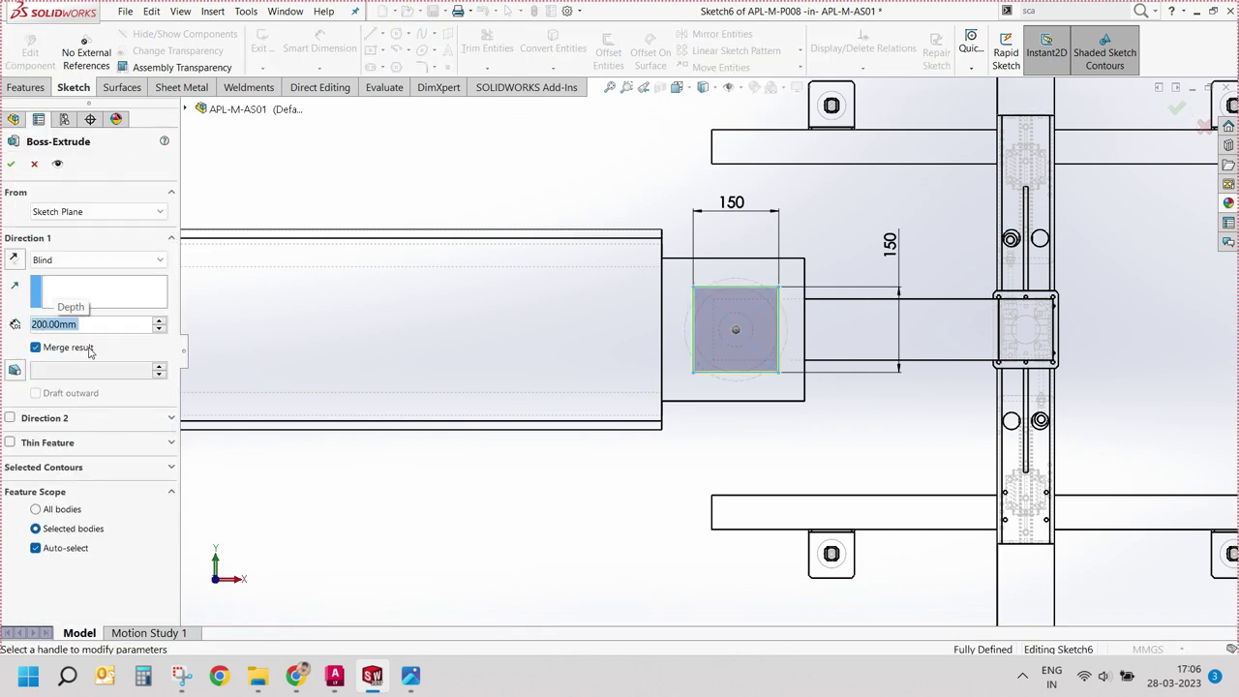
Step: Extrude the square 150 mm deep and show the model shaded with edges
type("150")
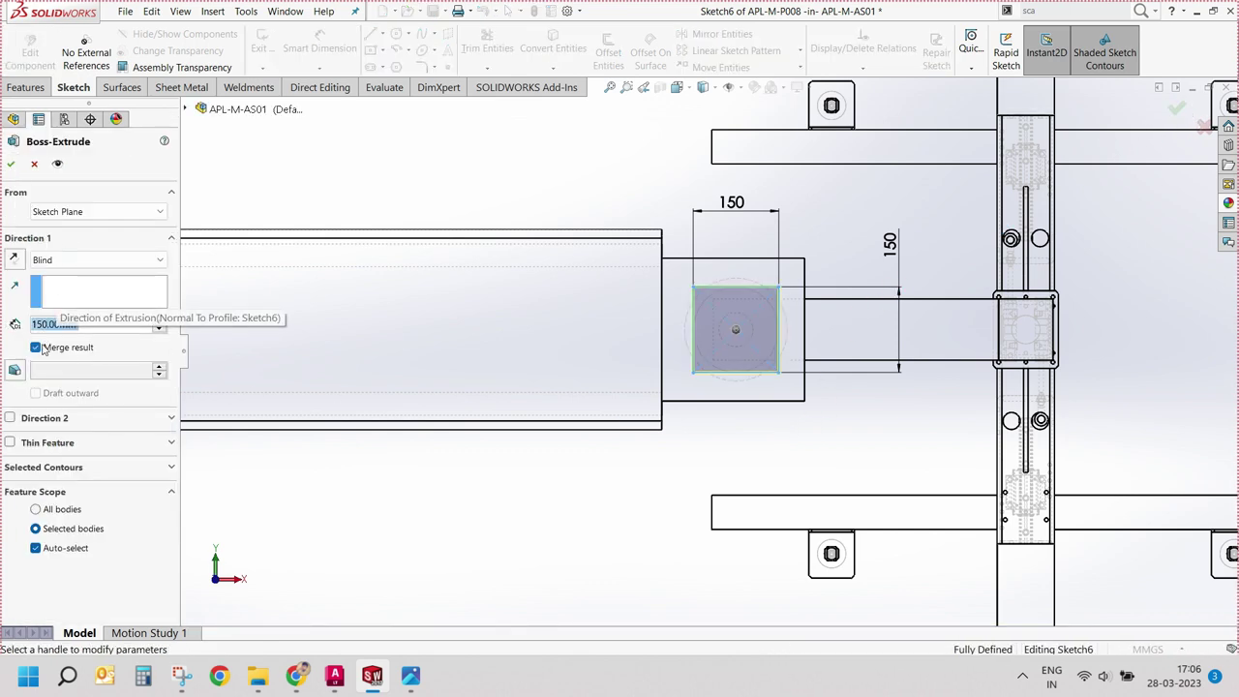
key("Return")
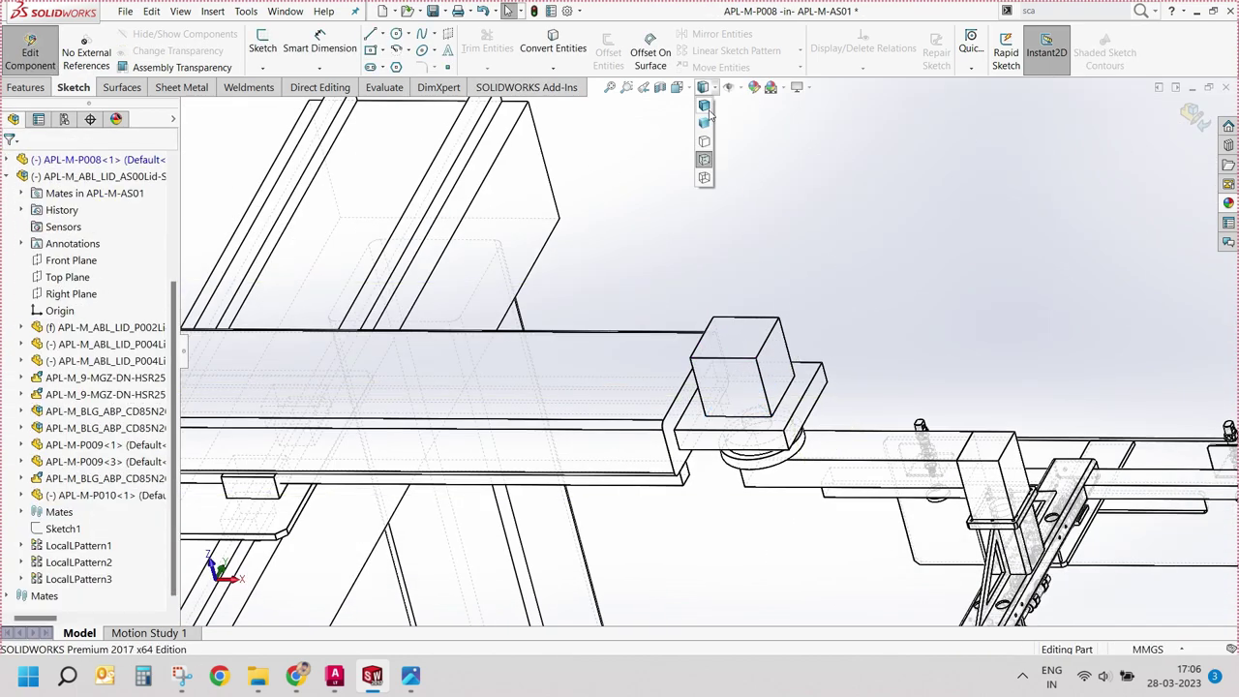
left_click(706, 109)
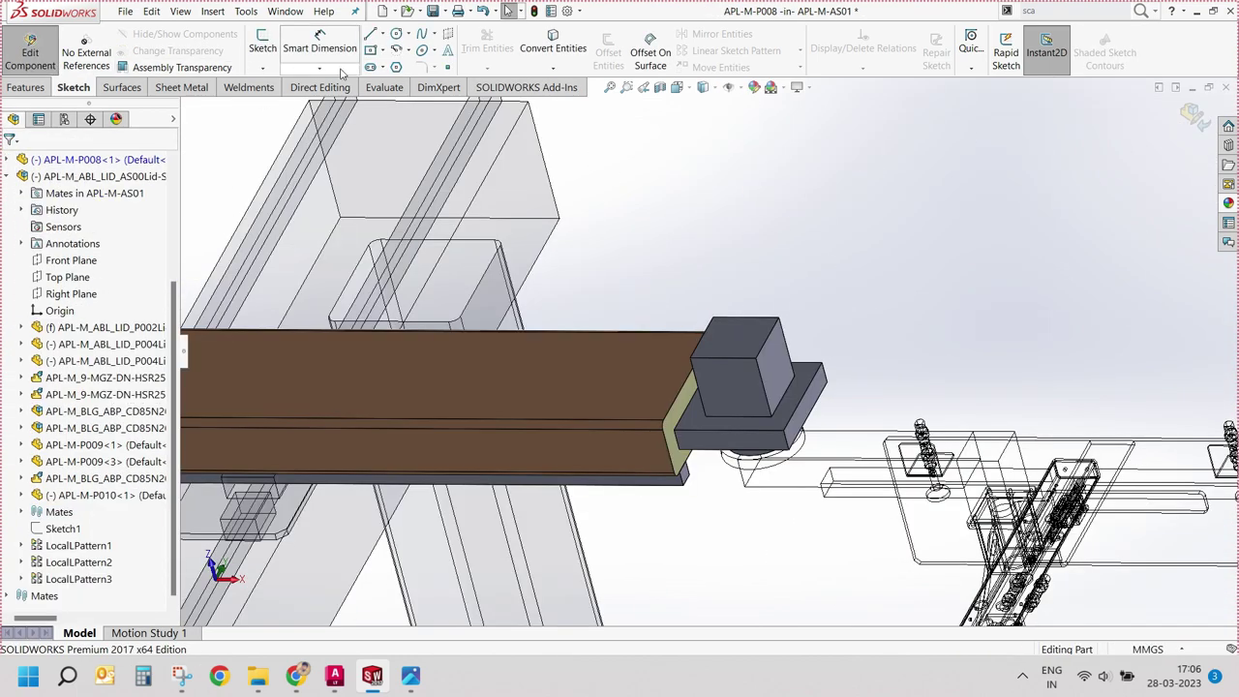
scroll(82, 87, "up", 1)
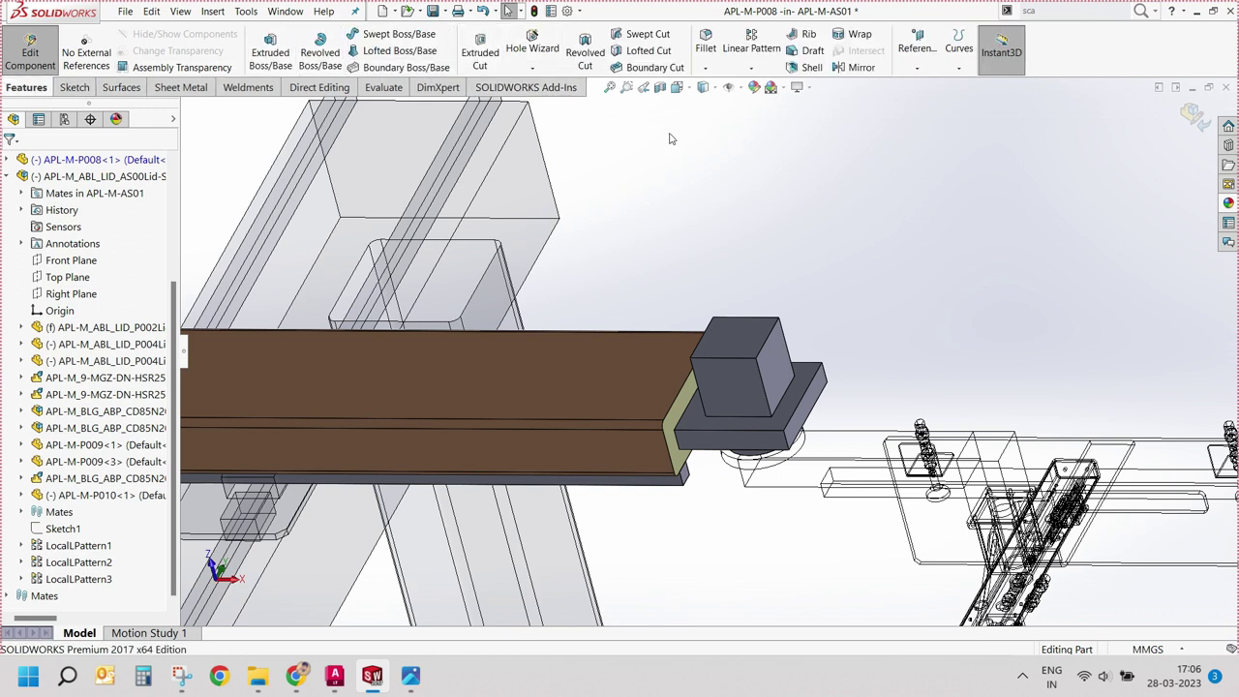
Step: Fillet the cube's four vertical edges with a 20 mm radius
left_click(705, 74)
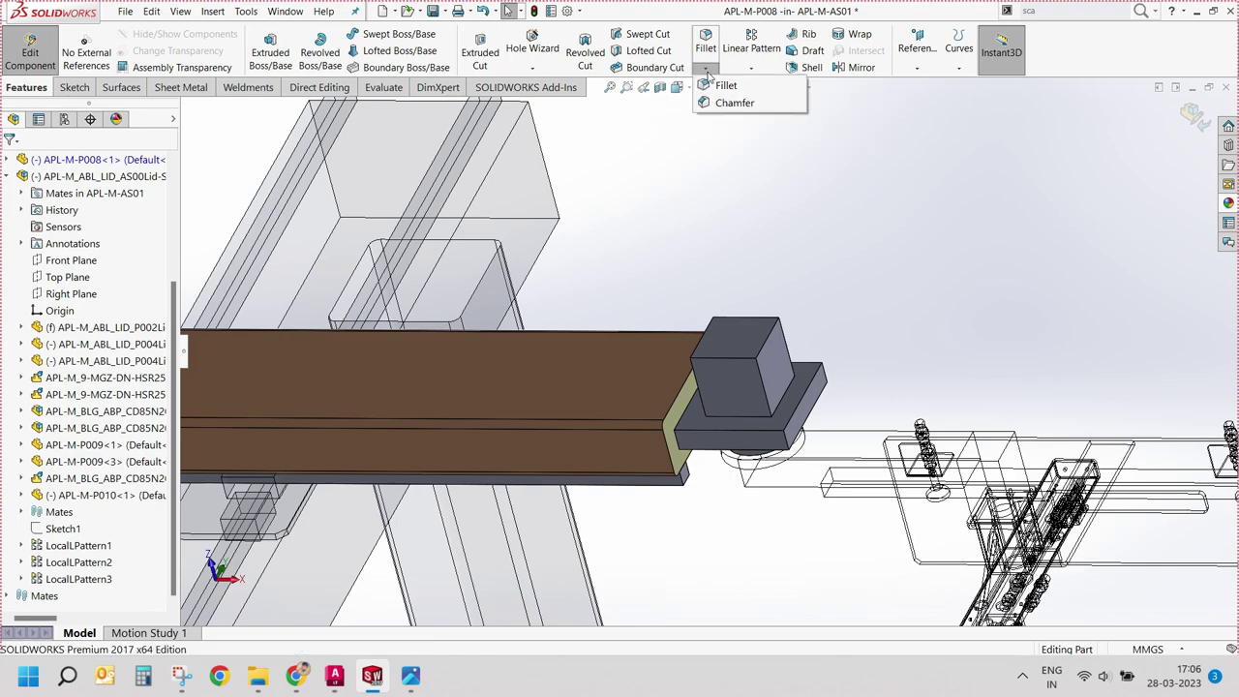
left_click(730, 89)
left_click(759, 378)
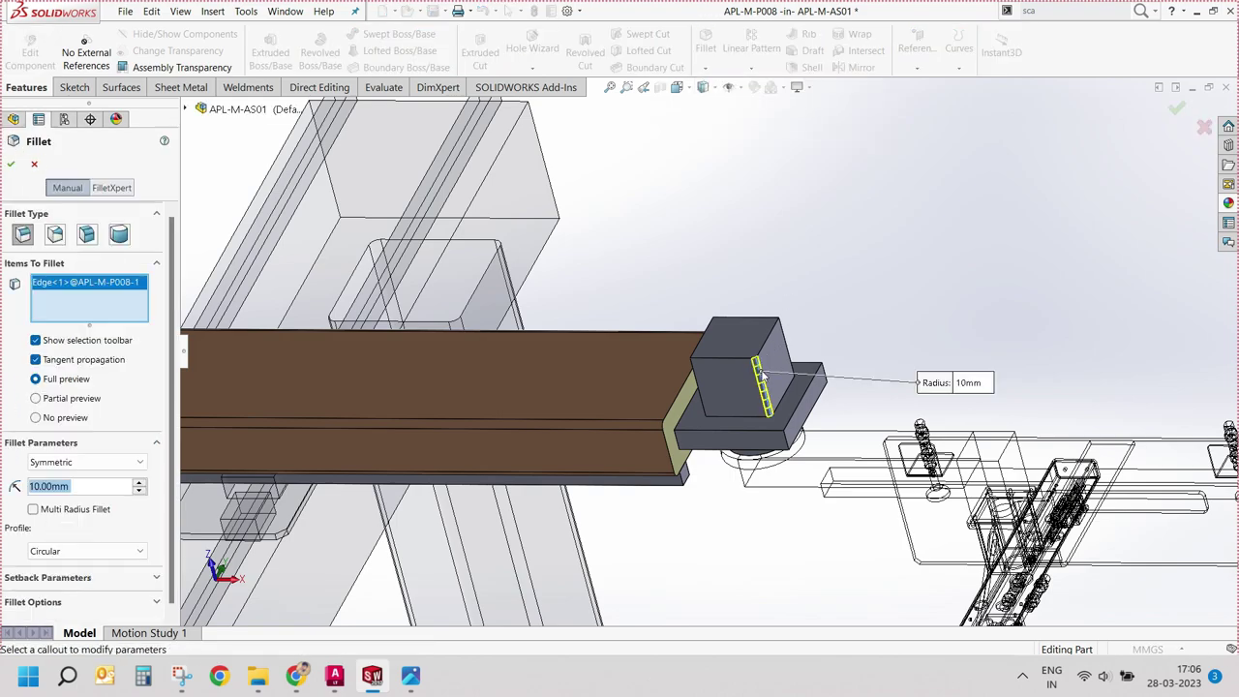
mouse_move(759, 378)
middle_mouse_down()
mouse_move(803, 351)
mouse_move(594, 322)
middle_mouse_up()
scroll(803, 351, "down", 3)
left_click(796, 305)
left_click(766, 338)
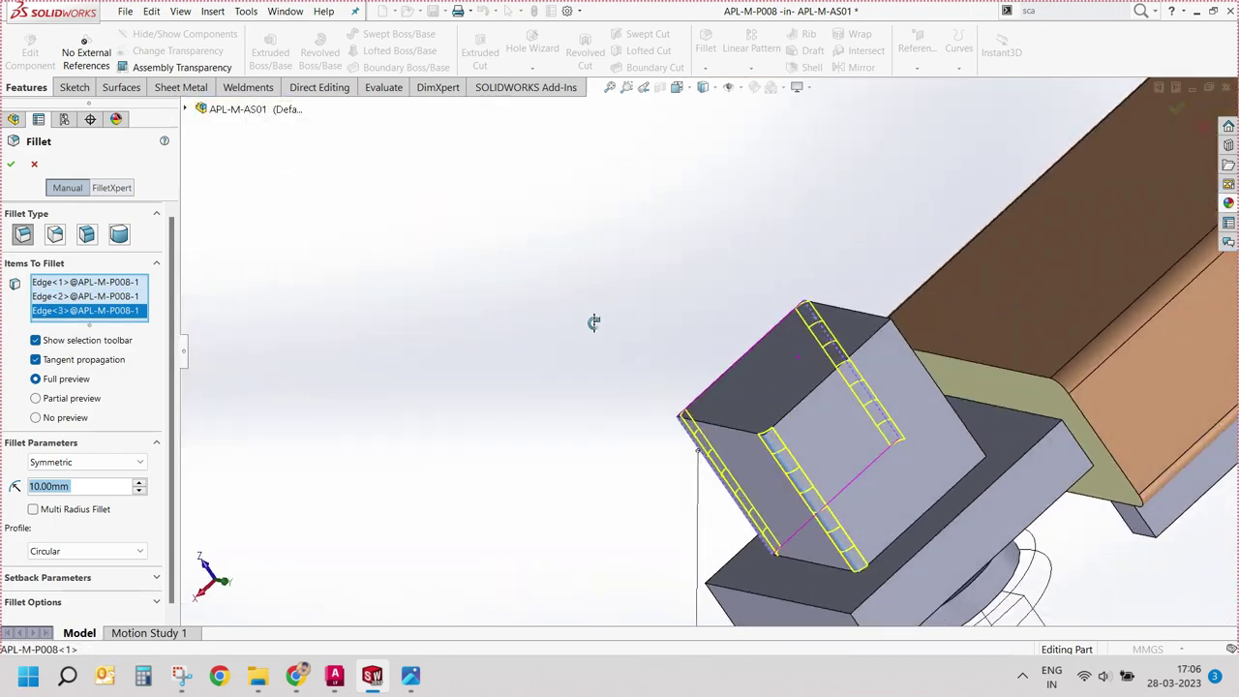
left_click(899, 337)
middle_click_drag(900, 337, 421, 337)
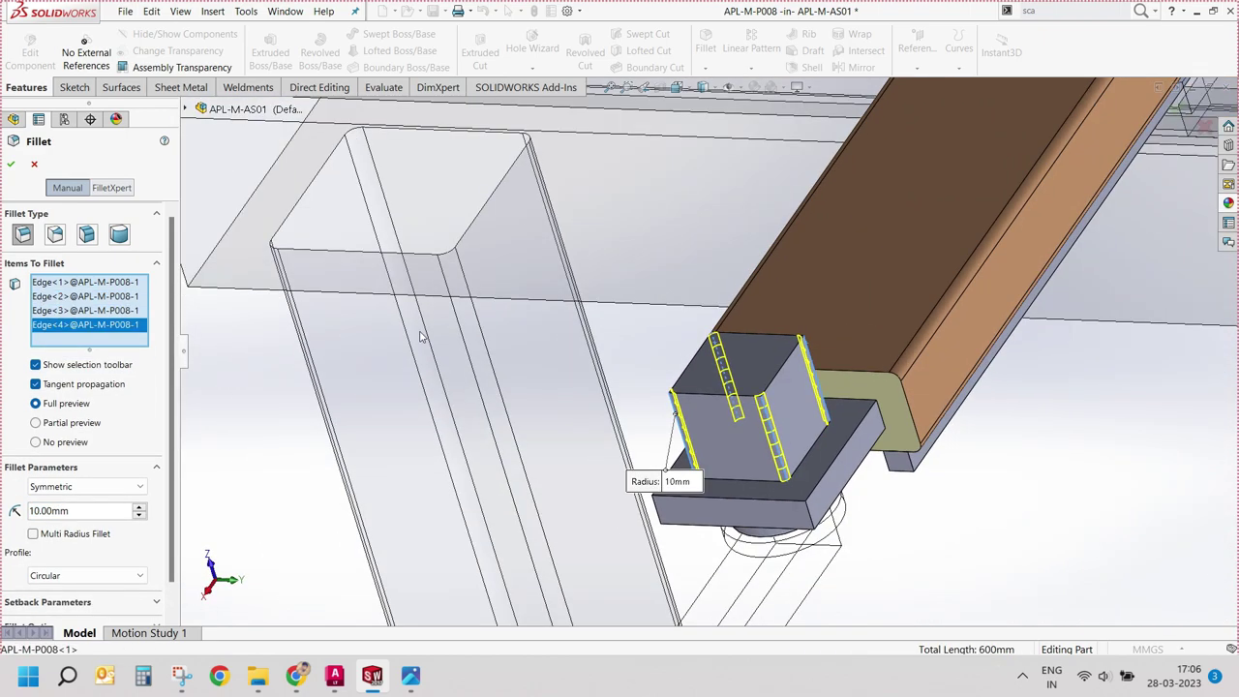
left_click(137, 508)
left_click(11, 165)
Step: Convert the square base face's edges into a sketch and extrude it 30 mm
middle_click_drag(581, 319, 838, 327)
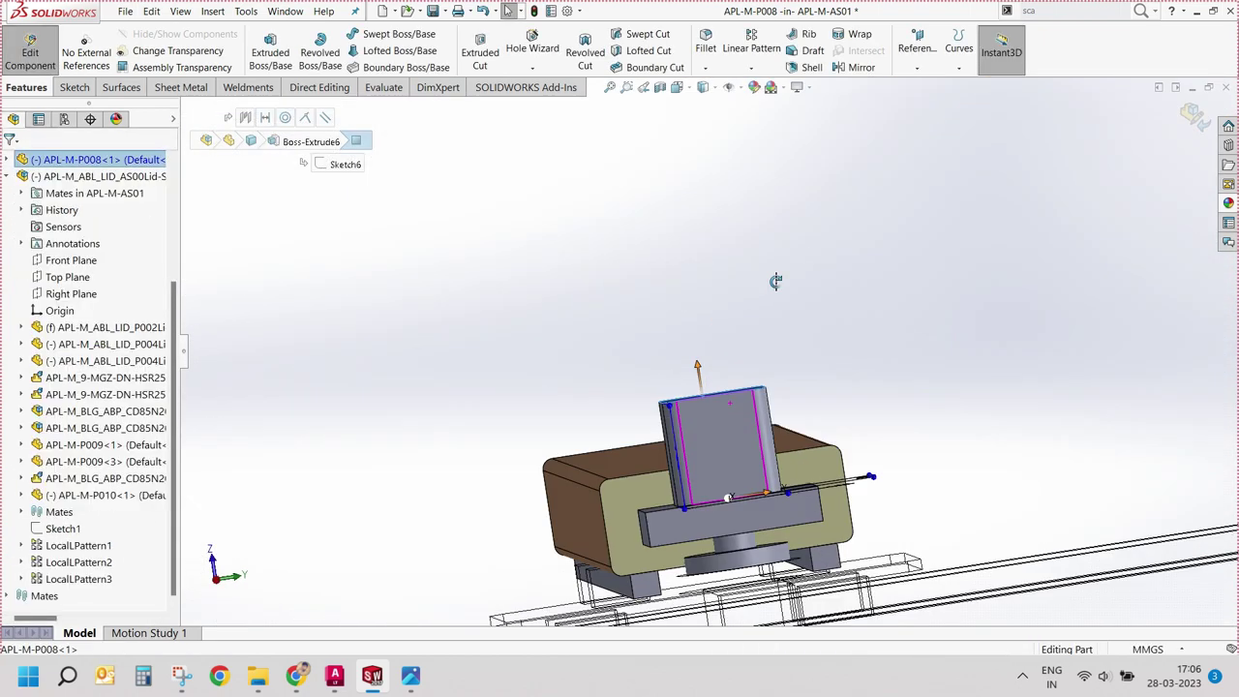
left_click(271, 53)
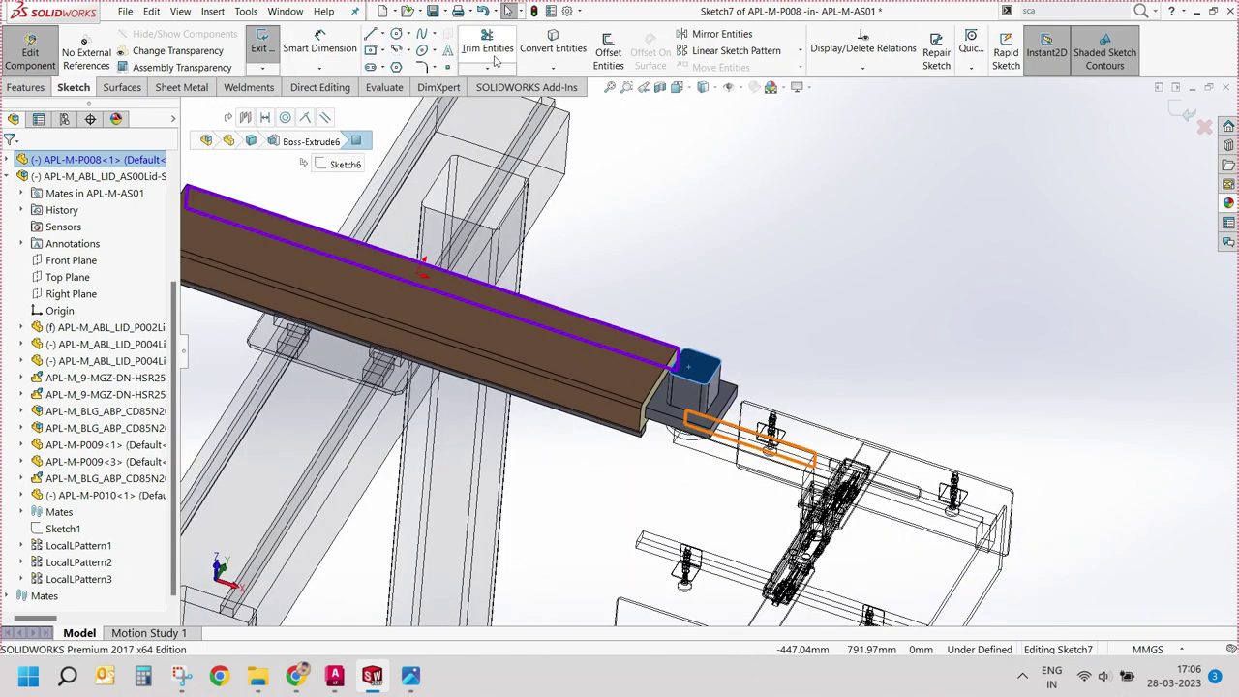
left_click(551, 67)
left_click(634, 80)
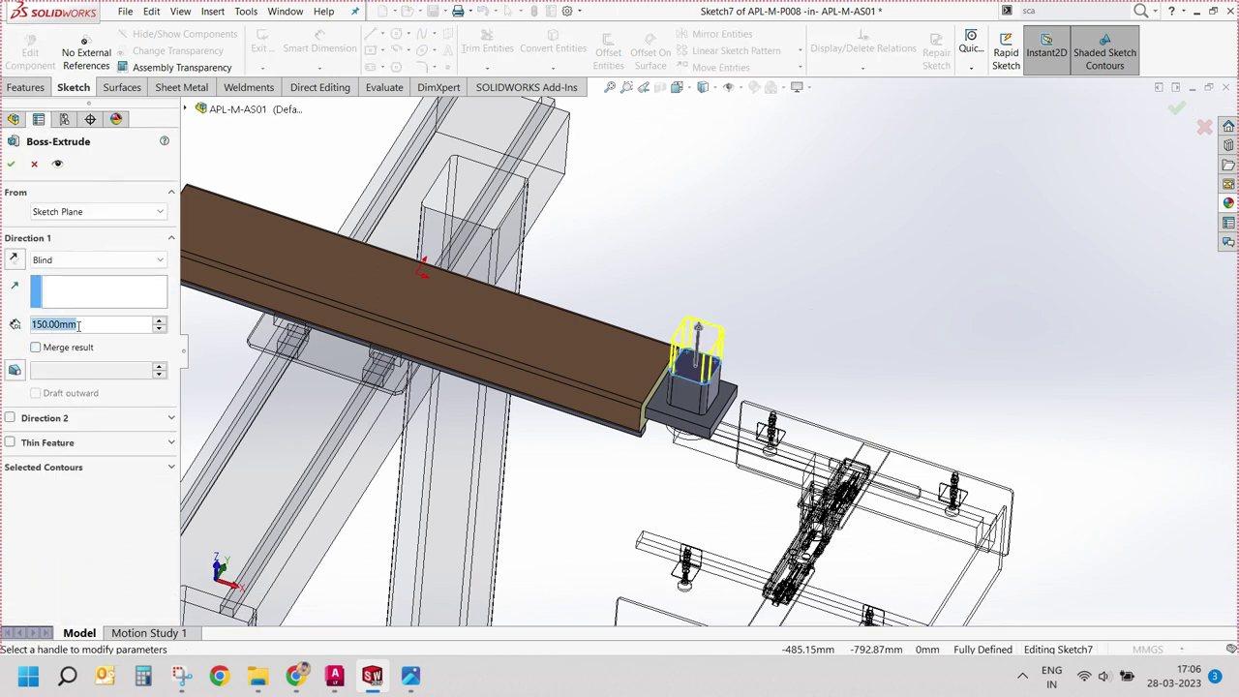
type("30")
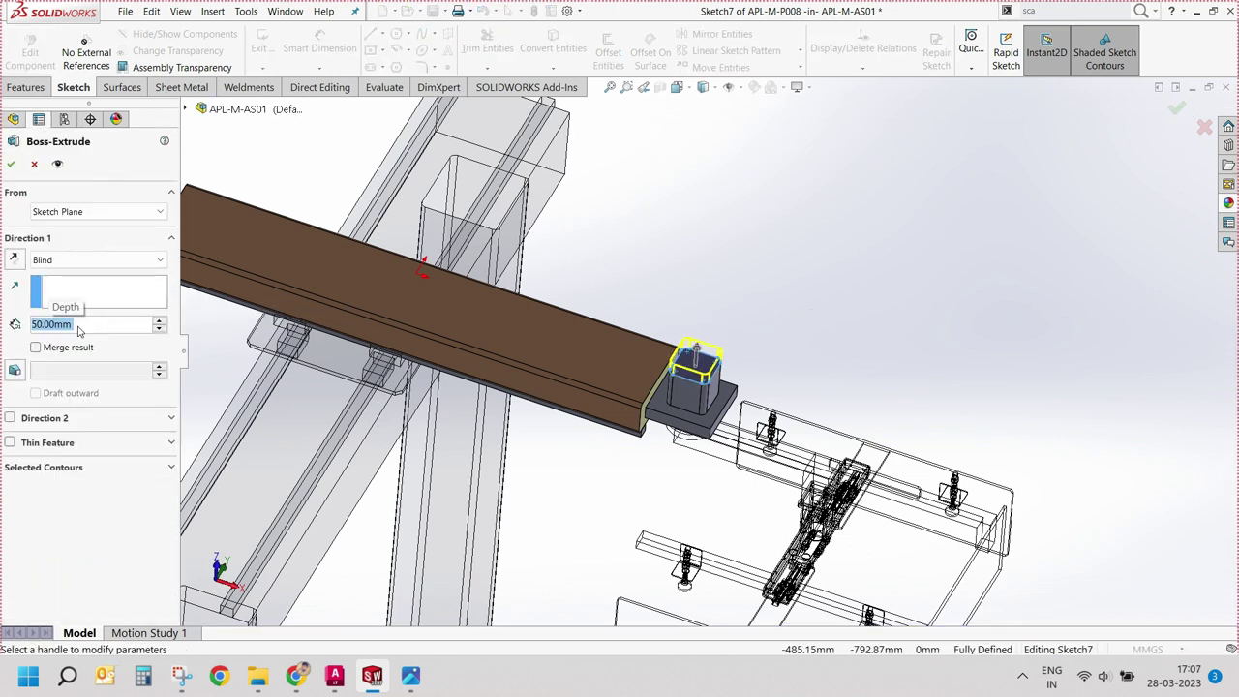
left_click(11, 165)
Step: Round the motor block's top face edges with a 5 mm fillet
scroll(714, 296, "down", 3)
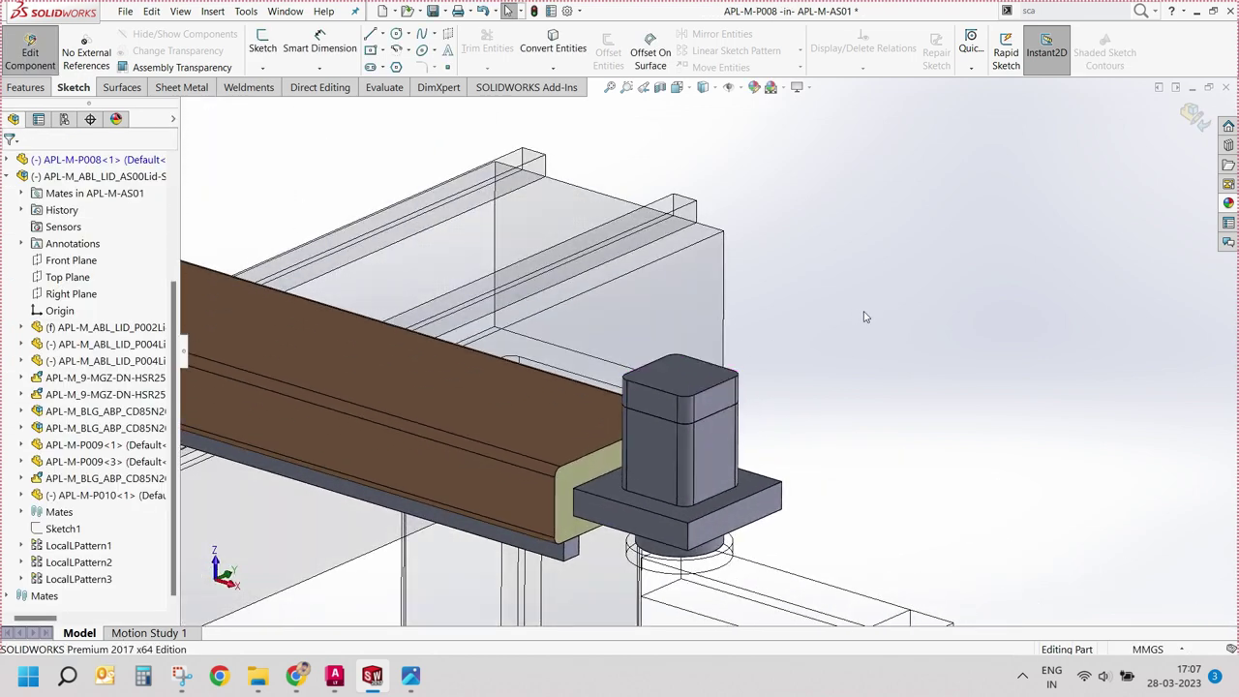
left_click(48, 90)
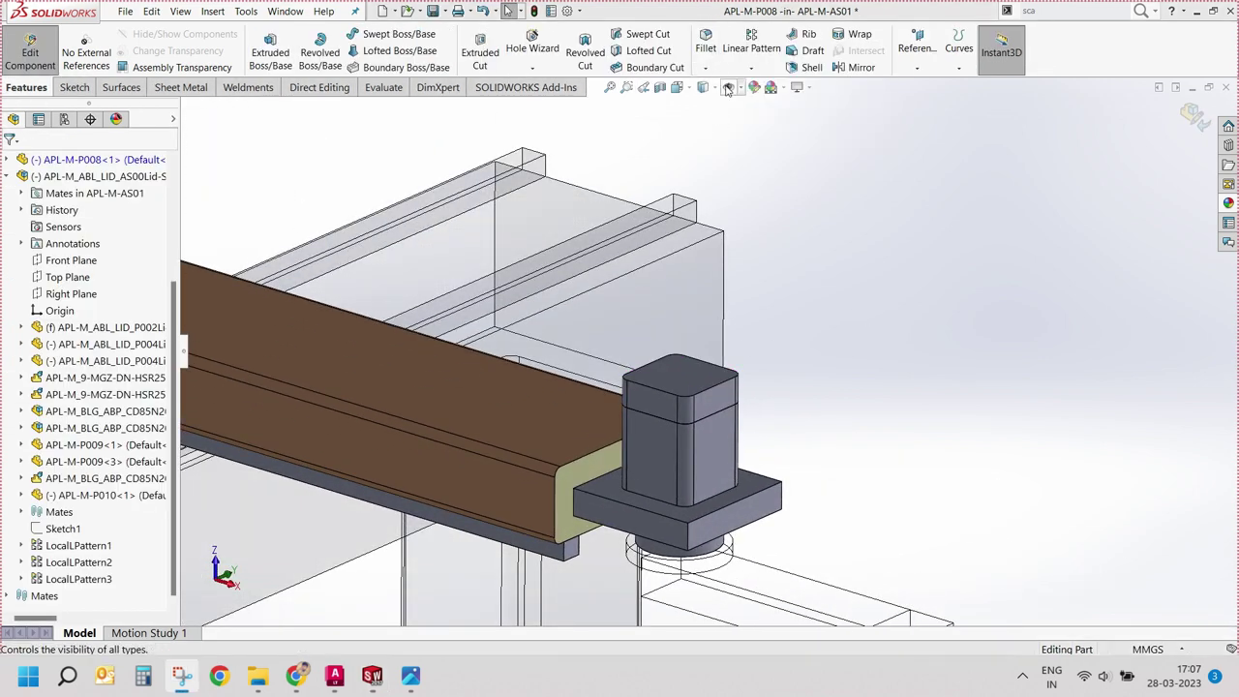
left_click(713, 58)
left_click(678, 366)
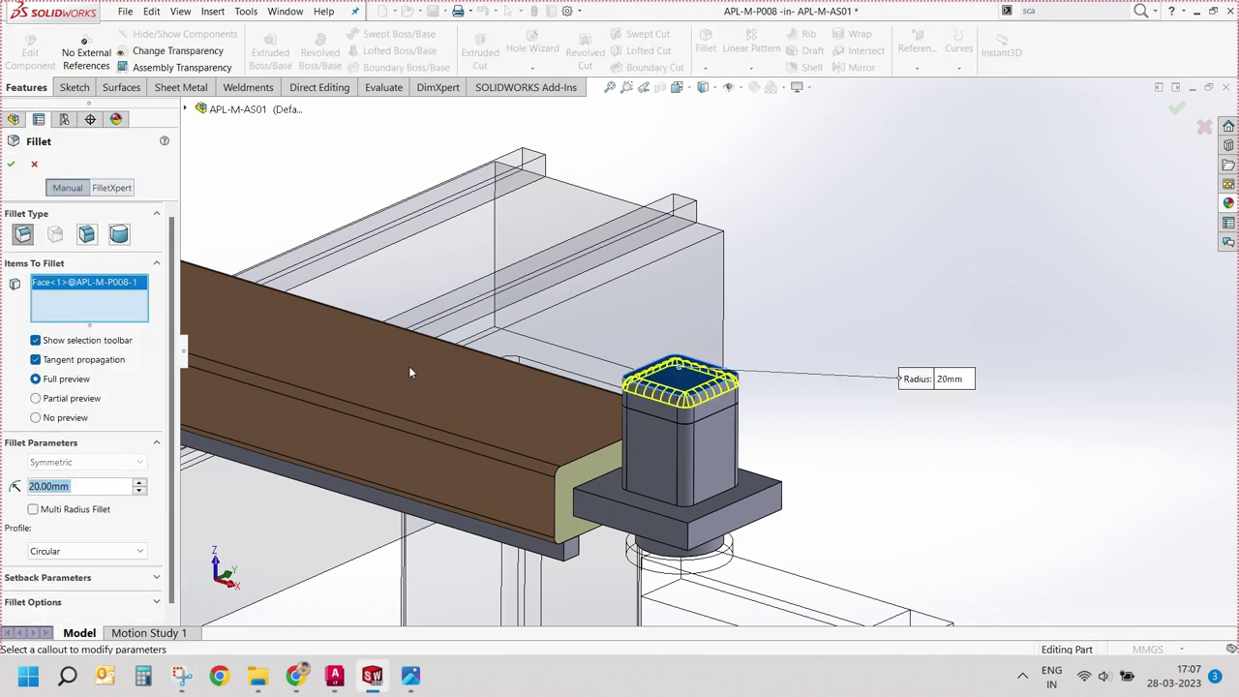
type("5")
key("Return")
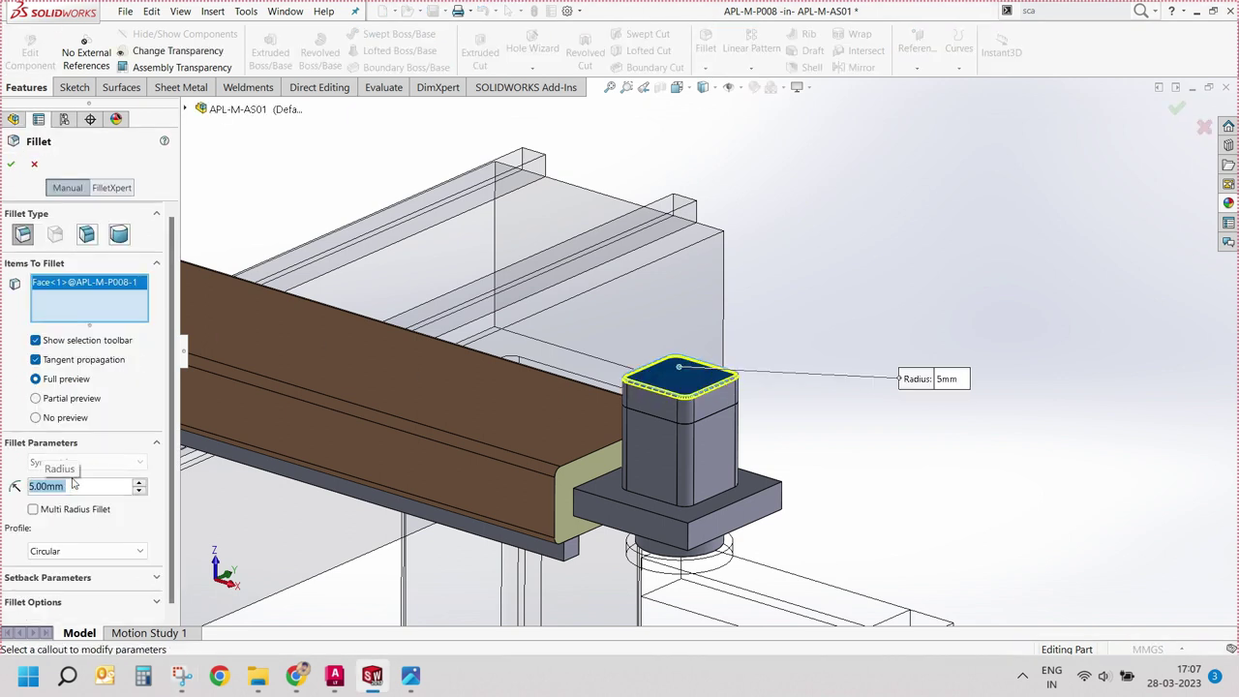
left_click(10, 164)
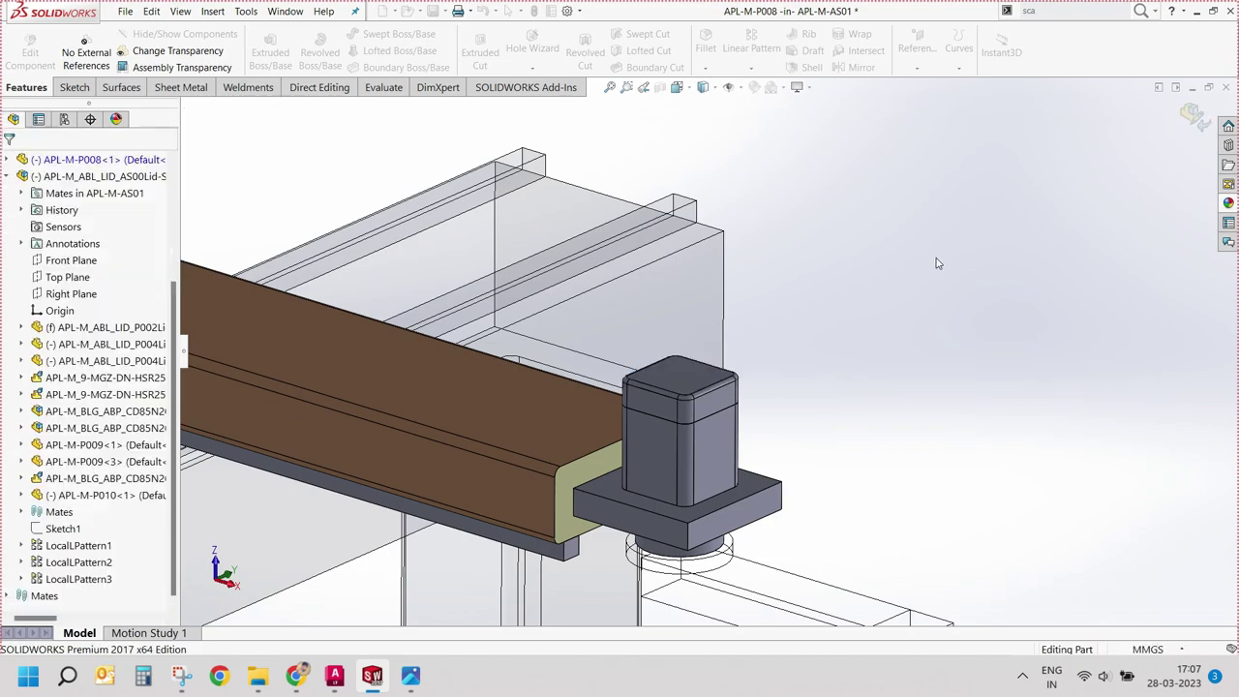
scroll(678, 368, "up", 3)
middle_click_drag(677, 368, 888, 300)
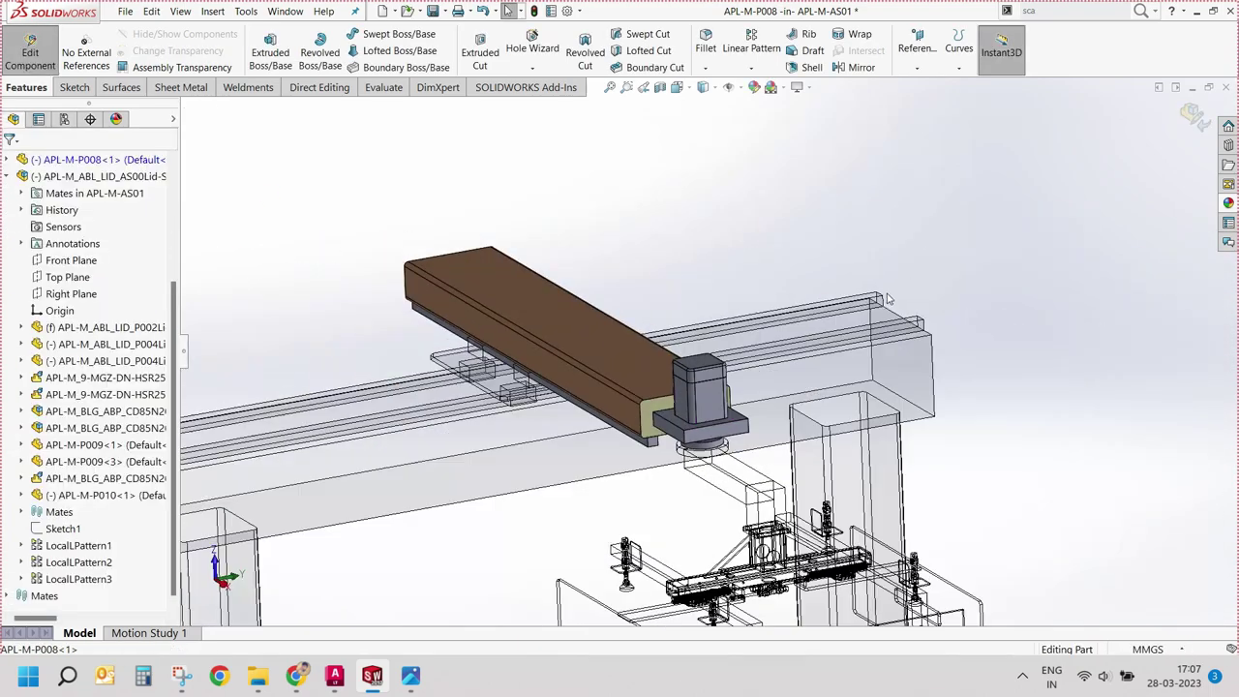
Step: Exit the beam part edit and bring the APL-M-AS00 assembly window to the front
left_click(1193, 114)
scroll(678, 387, "up", 3)
middle_click_drag(677, 387, 625, 428)
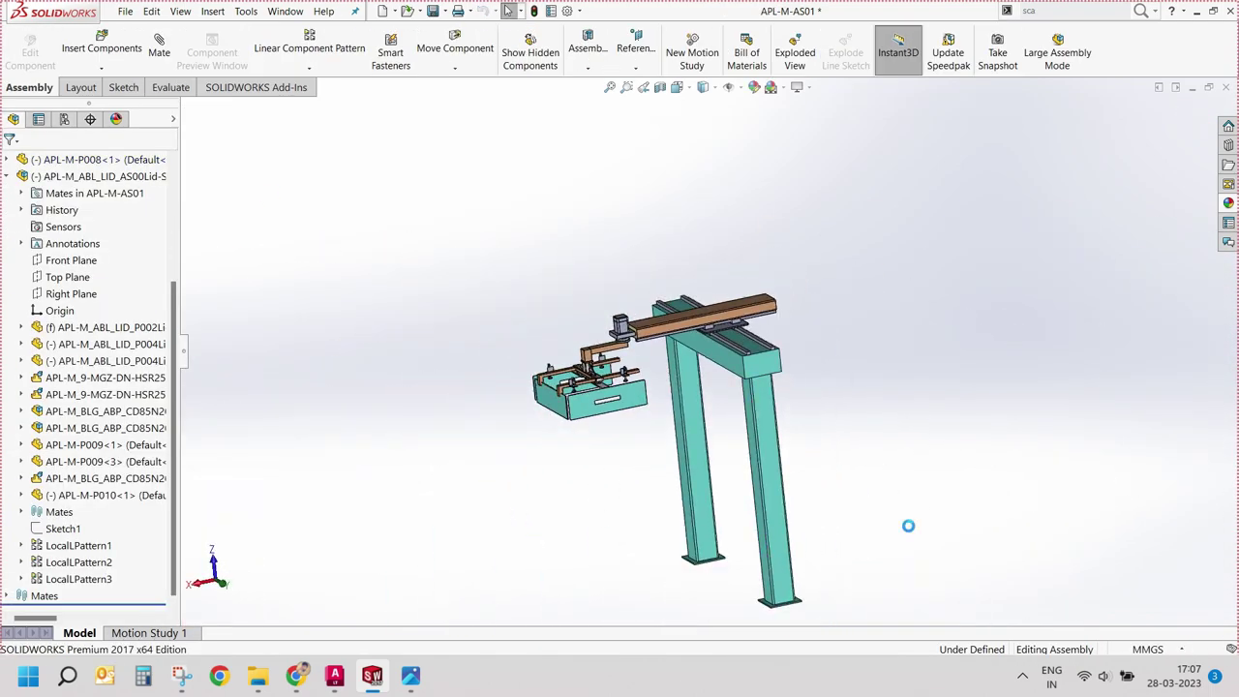
key("ctrl+Tab")
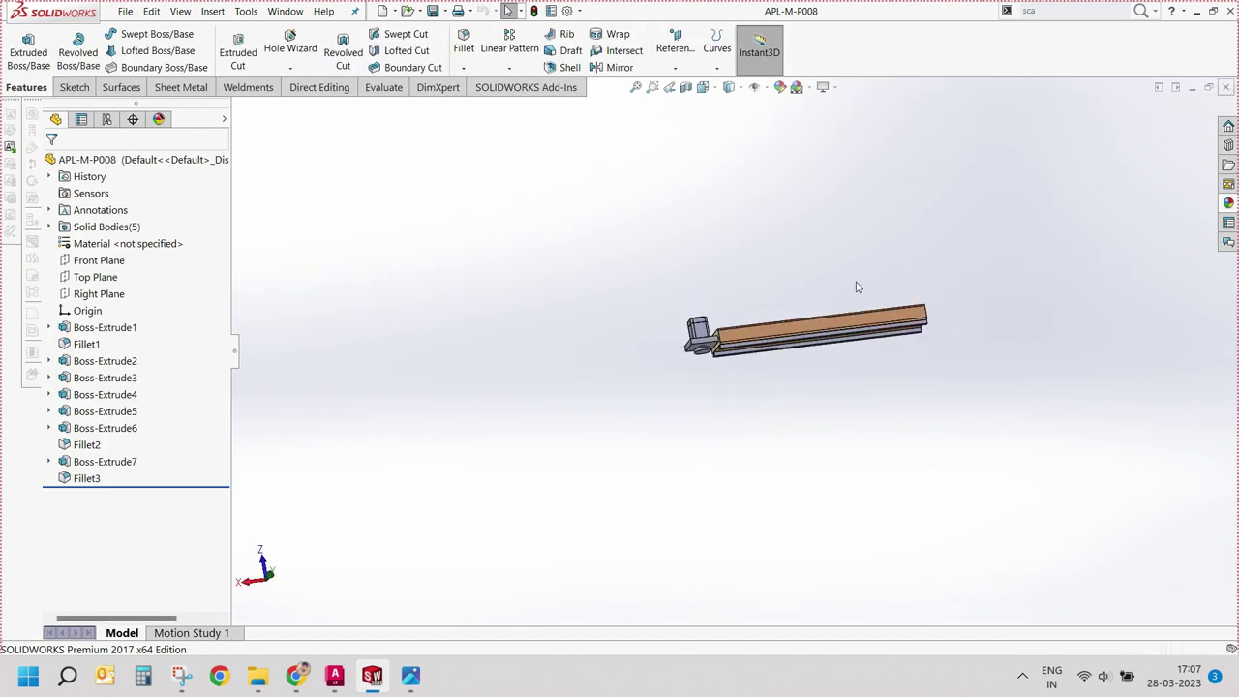
key("ctrl+Tab")
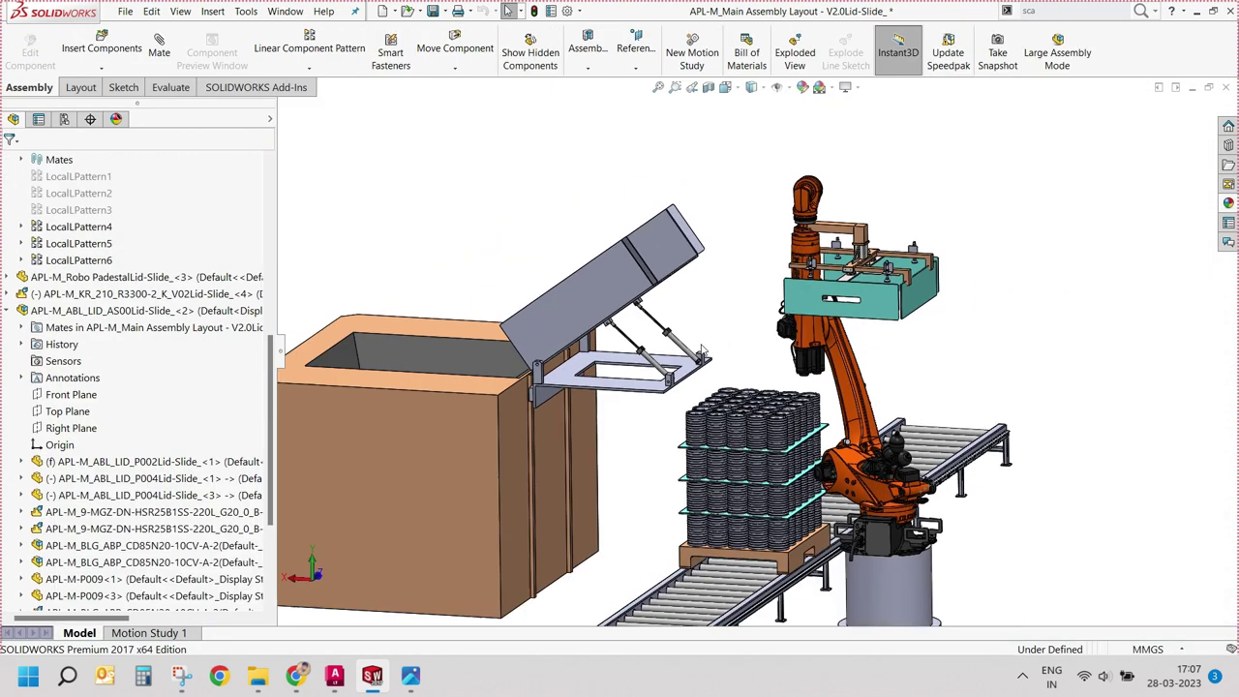
scroll(704, 351, "up", 5)
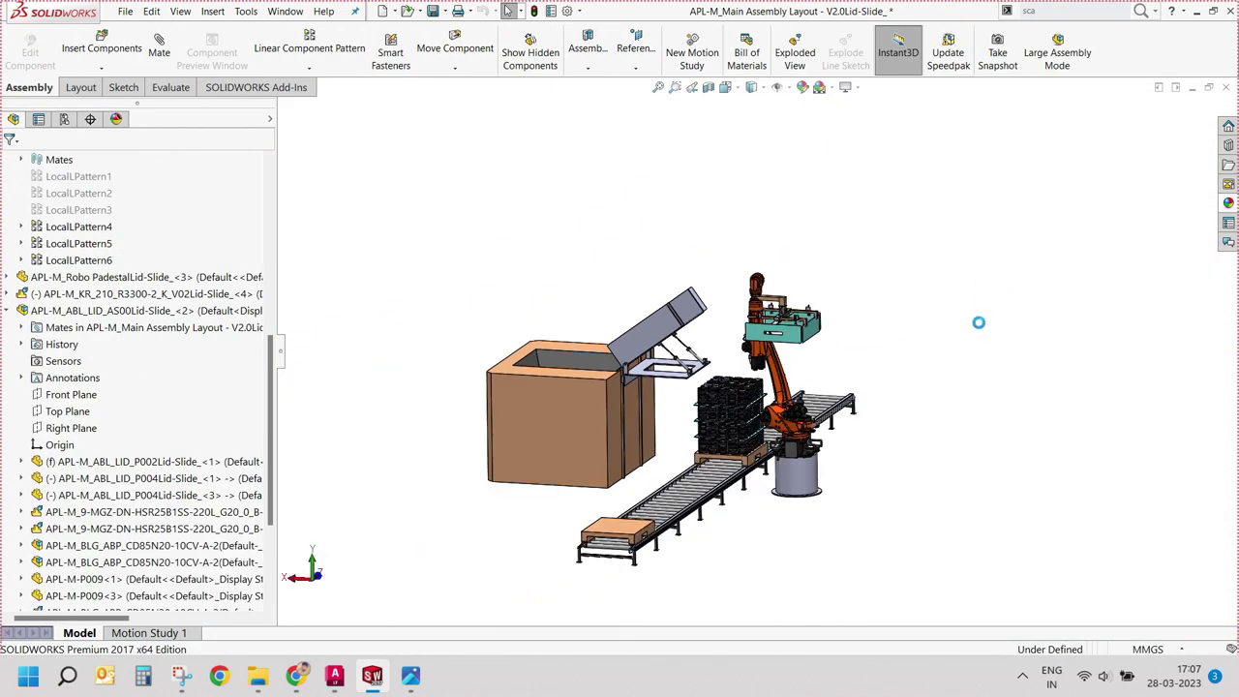
key("ctrl+Tab")
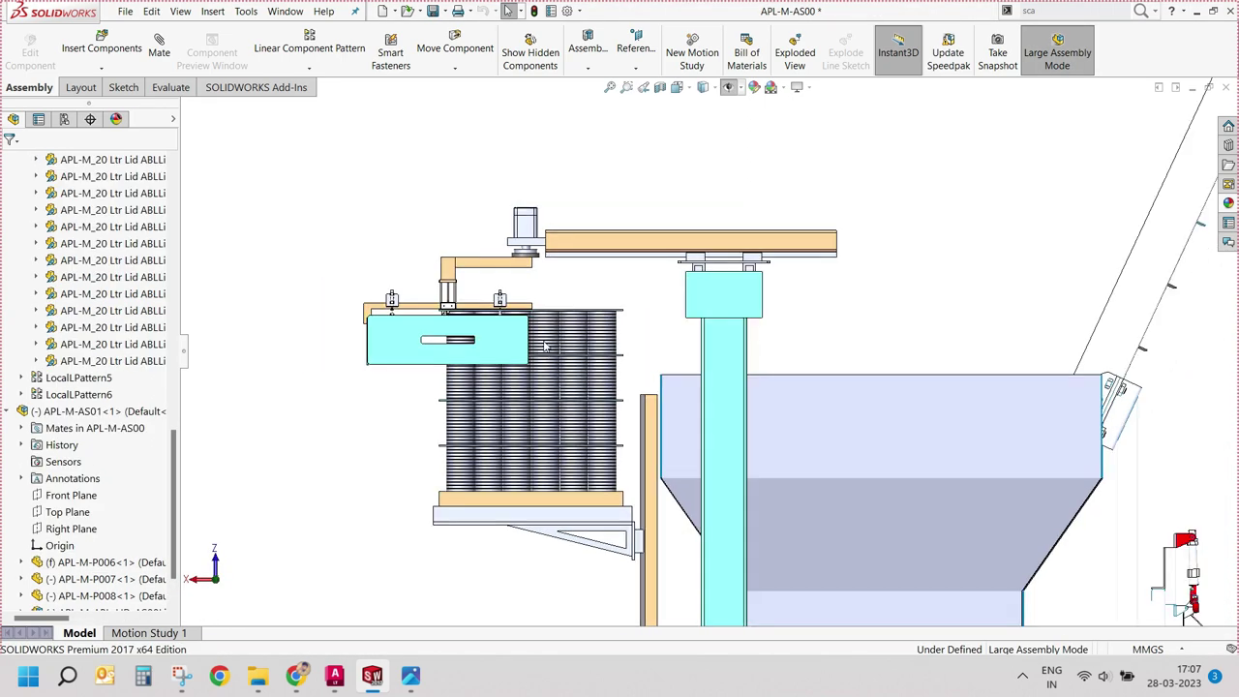
Step: Try moving the top gantry beam, then view the machine in isometric and front views
mouse_move(552, 250)
left_mouse_down()
mouse_move(792, 259)
mouse_move(728, 235)
left_mouse_up()
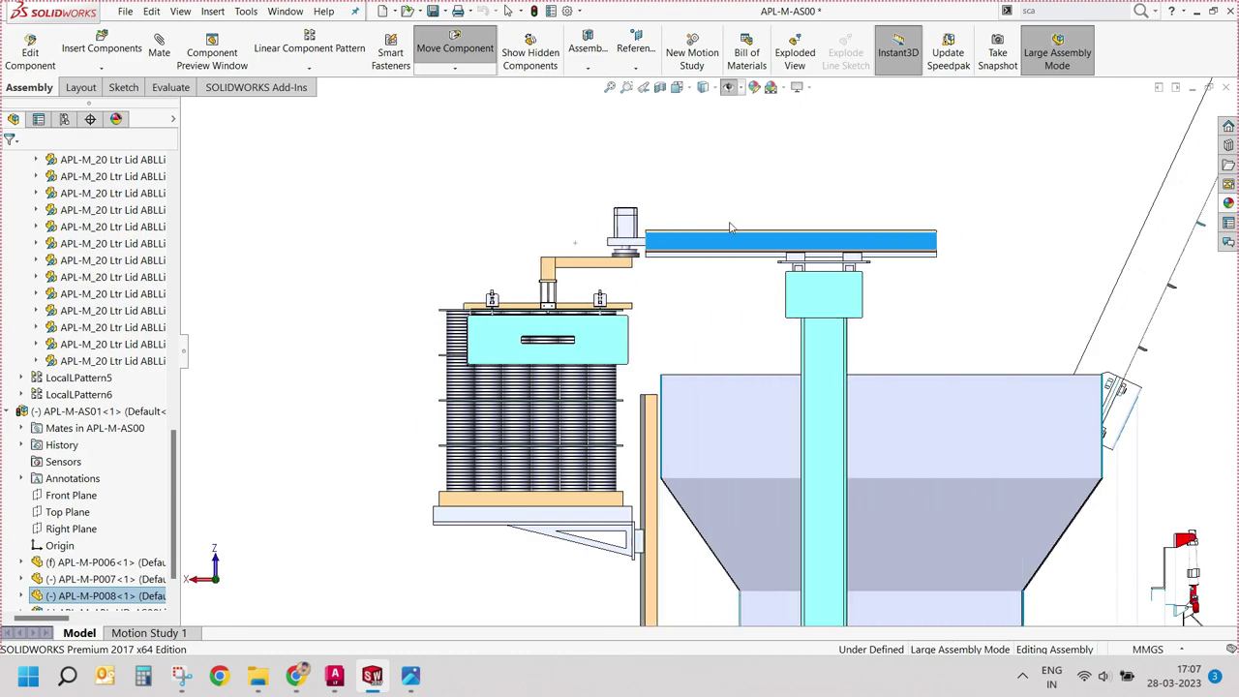
key("Escape")
key("ctrl+7")
middle_click_drag(685, 548, 522, 229)
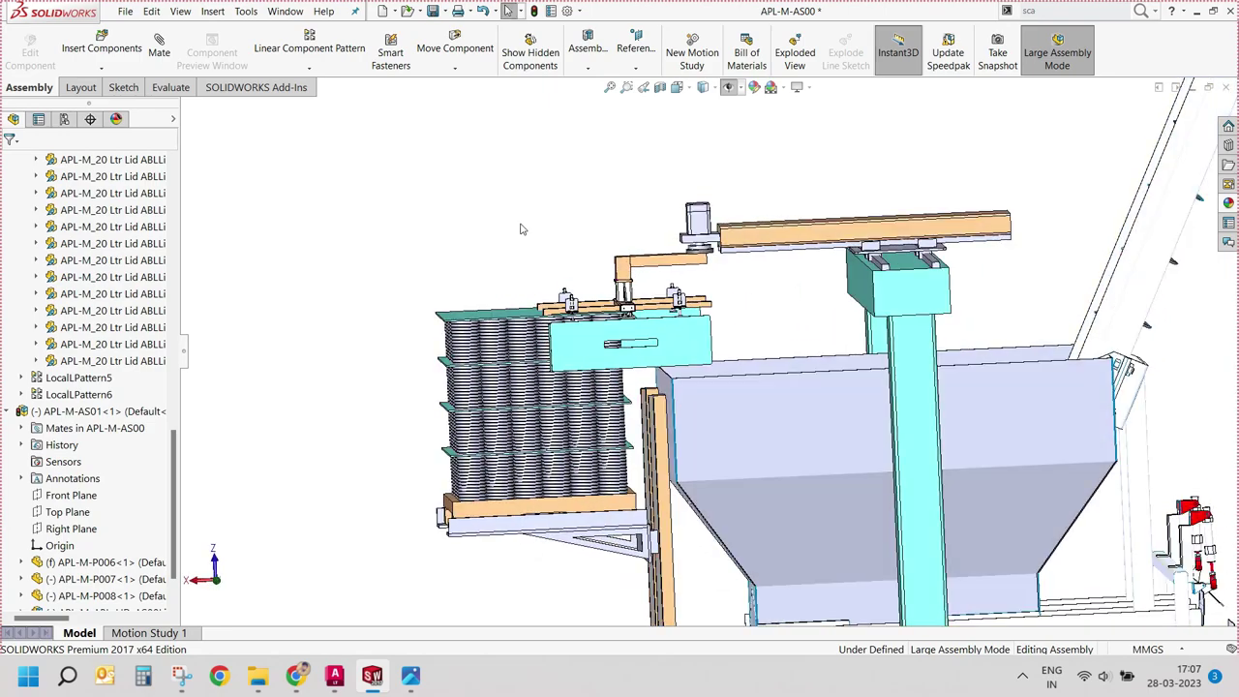
key("ctrl+1")
scroll(752, 310, "down", 2)
scroll(735, 299, "down", 2)
scroll(694, 249, "down", 2)
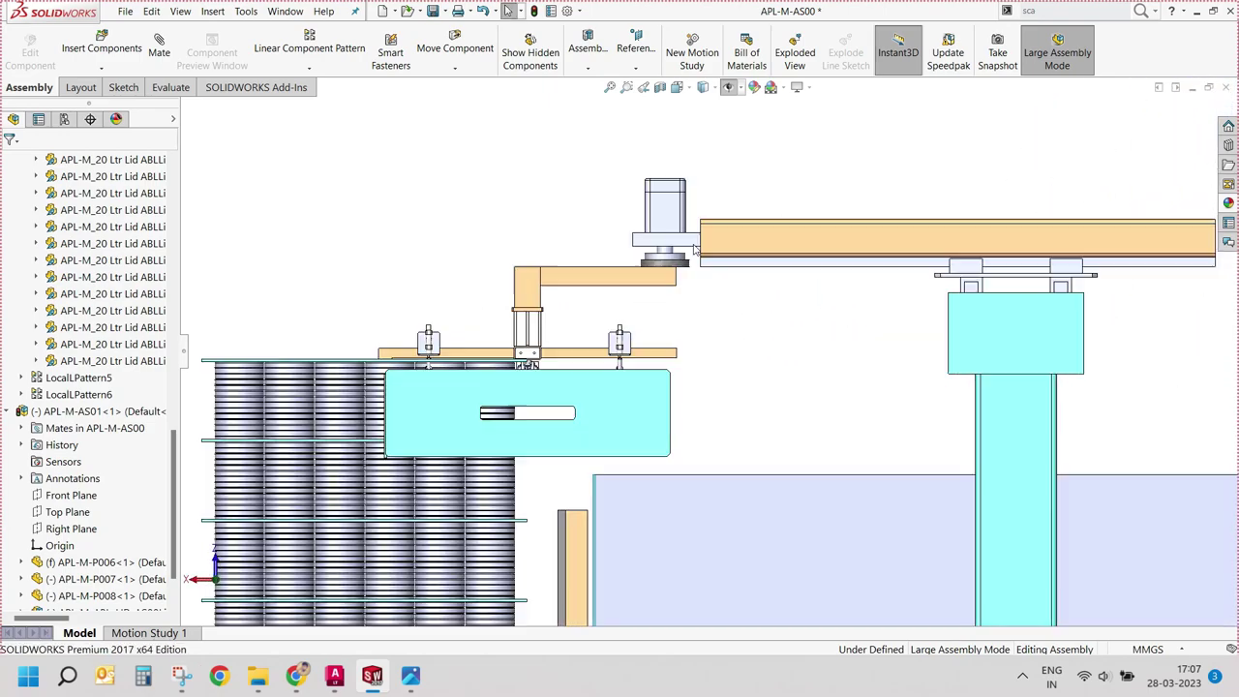
Step: Check the motor arm's 40 mm dimension
left_click(694, 250)
mouse_move(694, 249)
middle_mouse_down()
mouse_move(752, 256)
mouse_move(529, 254)
middle_mouse_up()
double_click(523, 251)
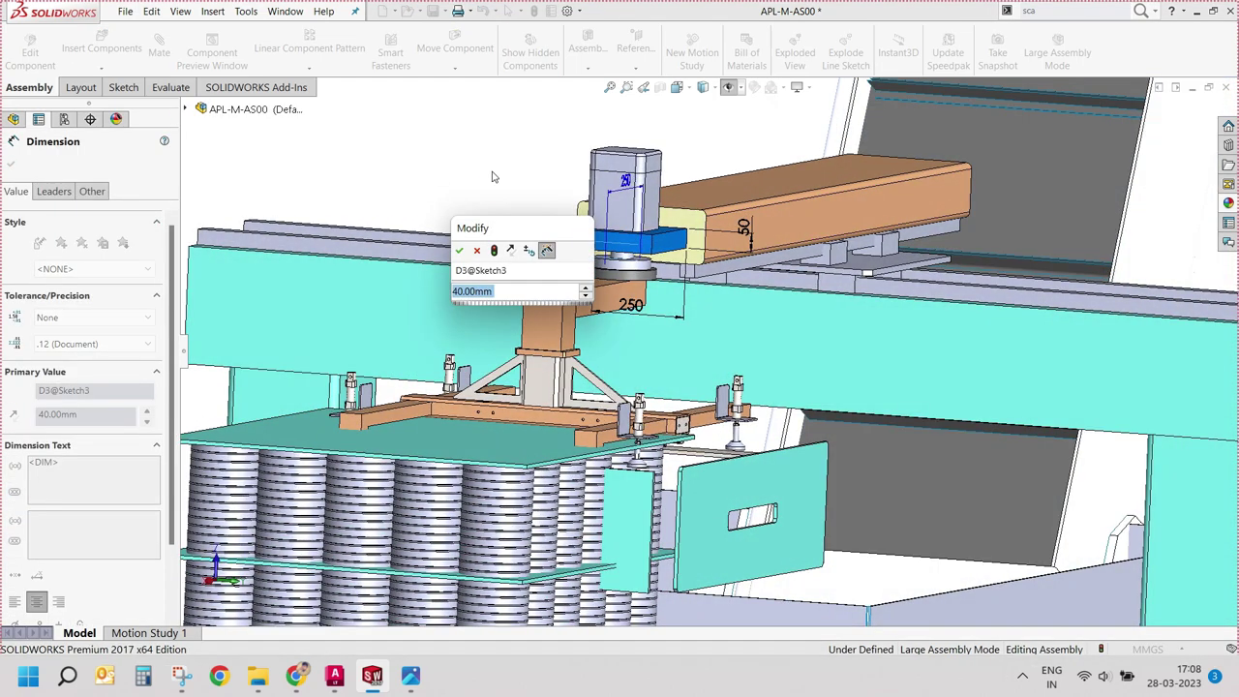
left_click(492, 177)
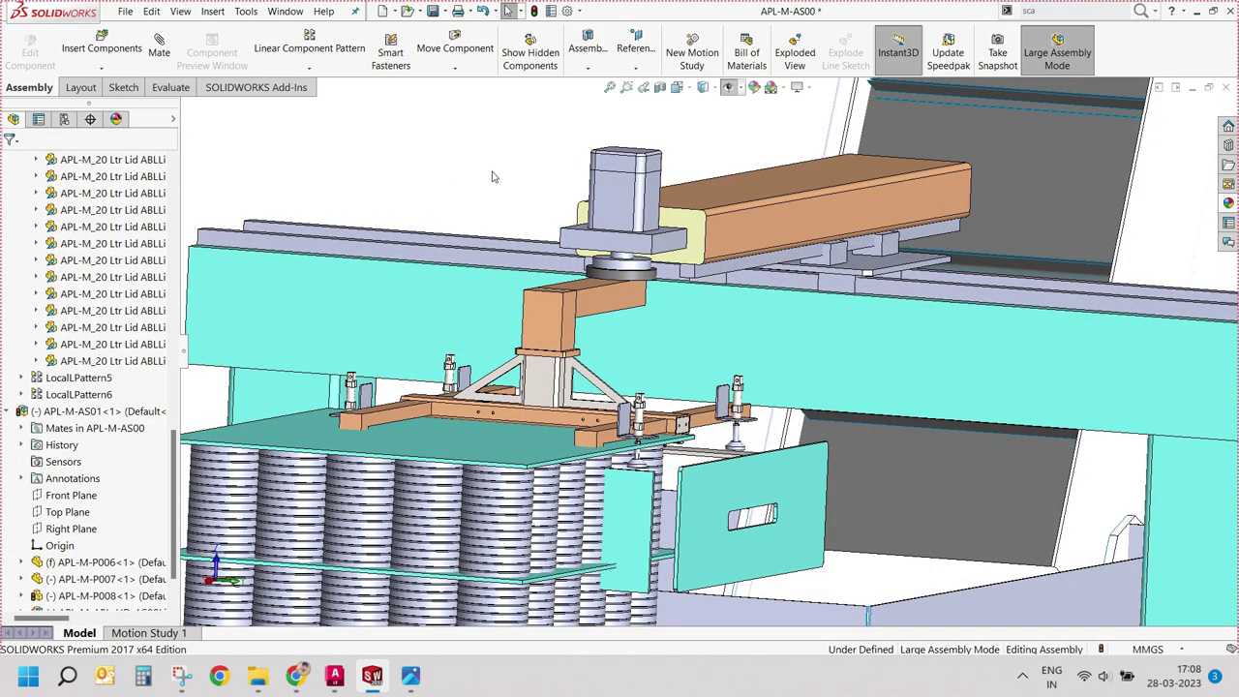
mouse_move(492, 177)
middle_mouse_down()
mouse_move(559, 218)
mouse_move(495, 219)
middle_mouse_up()
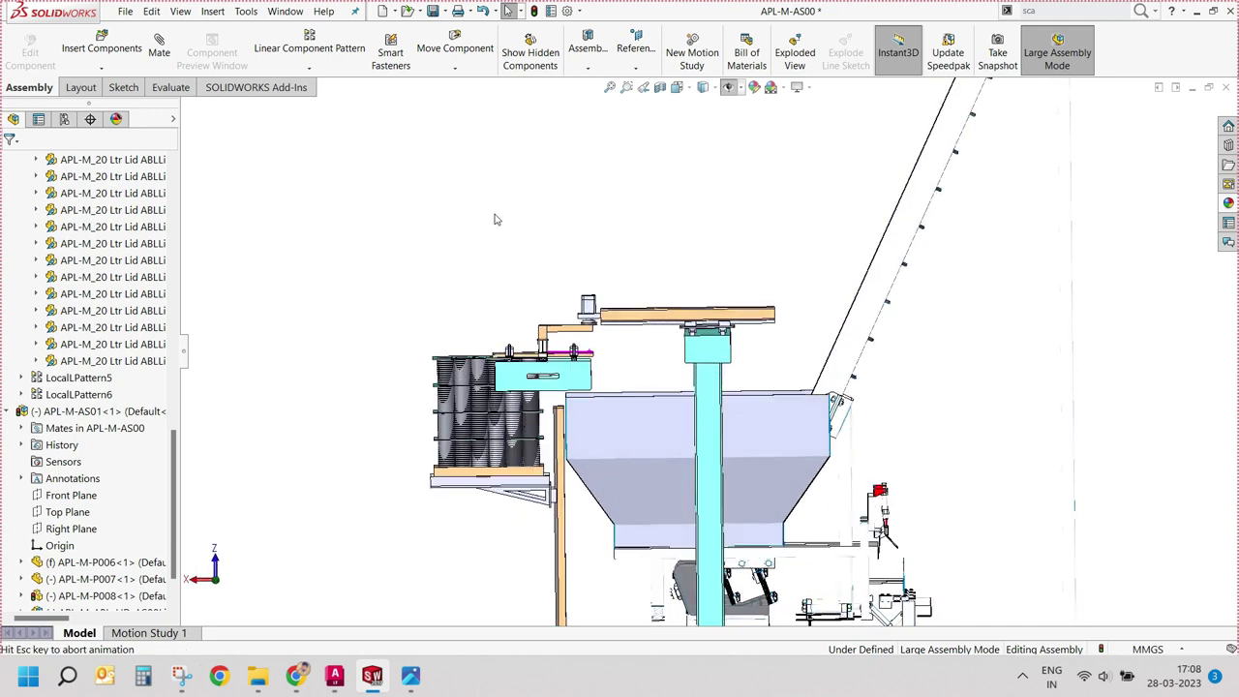
scroll(713, 380, "down", 3)
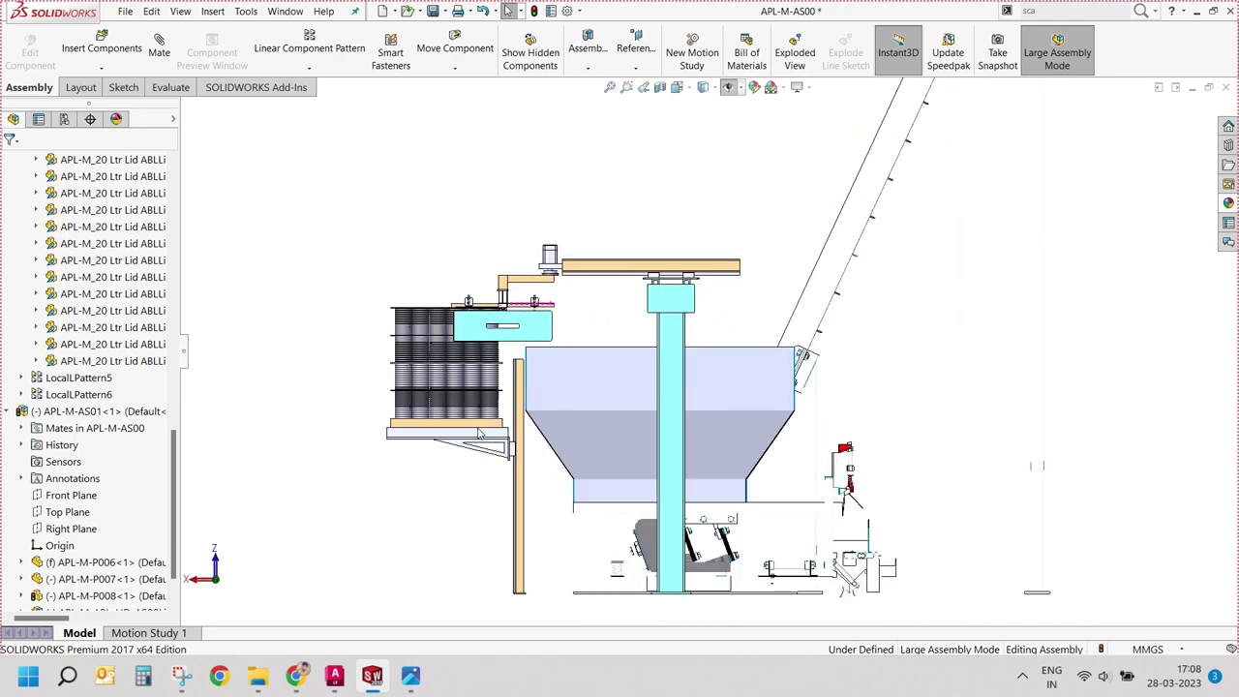
scroll(657, 357, "up", 1)
Step: Shift the mast and beam right and collapse all items in the component tree
left_click_drag(693, 357, 682, 356)
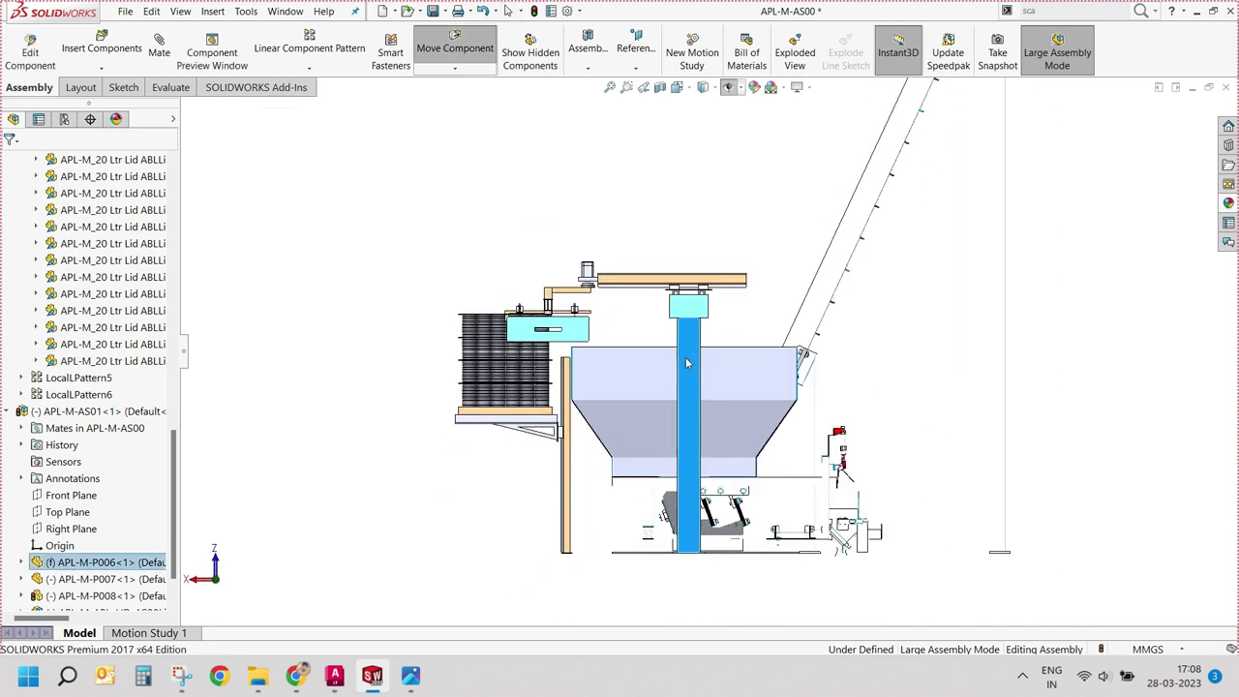
left_click_drag(604, 283, 639, 283)
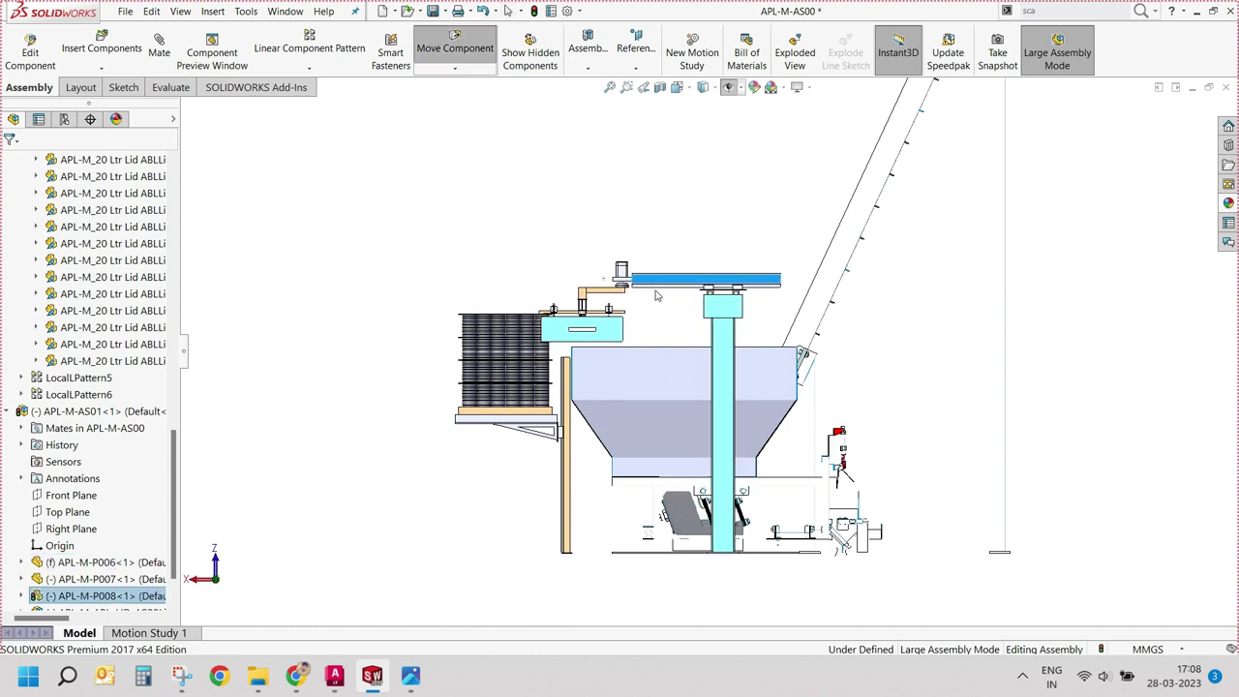
right_click(145, 389)
left_click(204, 397)
Step: Slide the motor, beam and box assembly right, then back left
left_click(83, 399)
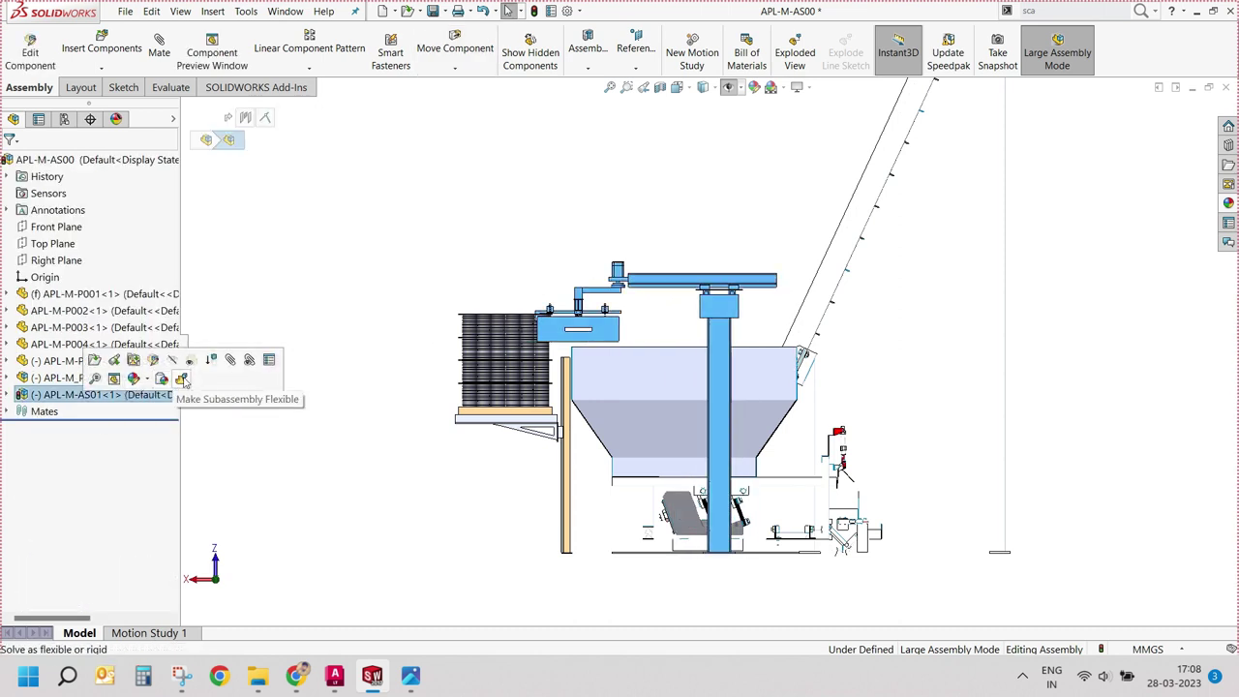
key("Escape")
scroll(736, 315, "down", 2)
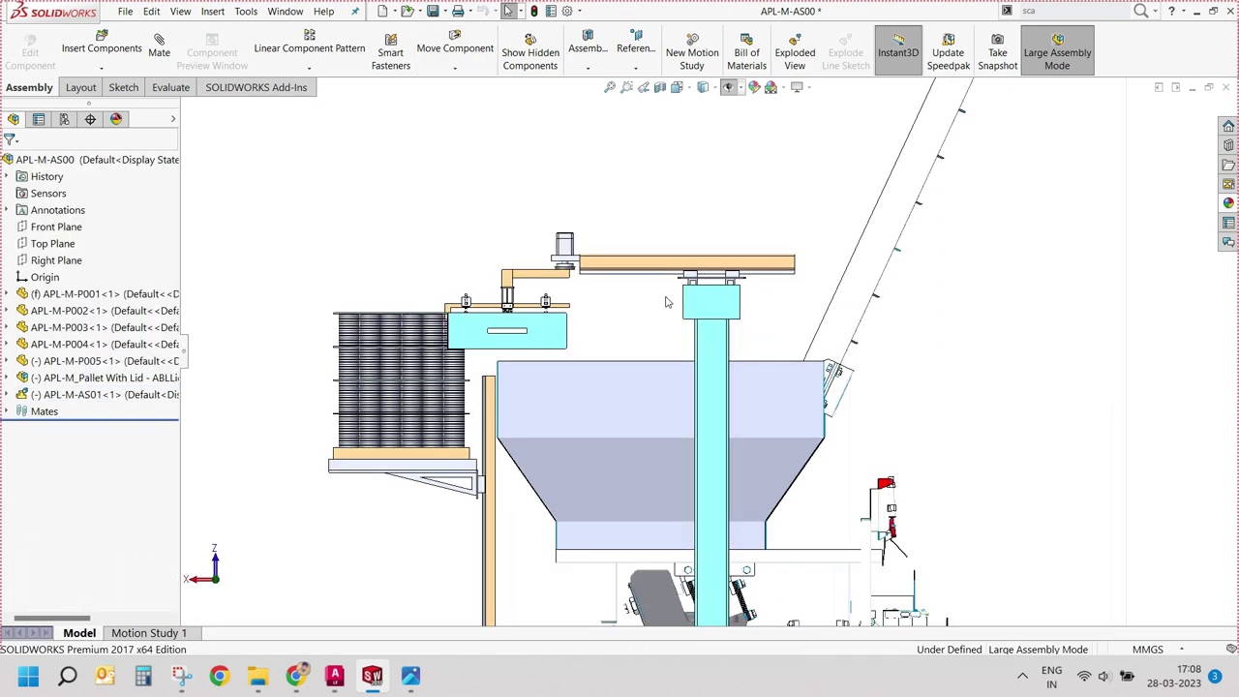
mouse_move(646, 278)
left_mouse_down()
mouse_move(702, 282)
mouse_move(665, 310)
left_mouse_up()
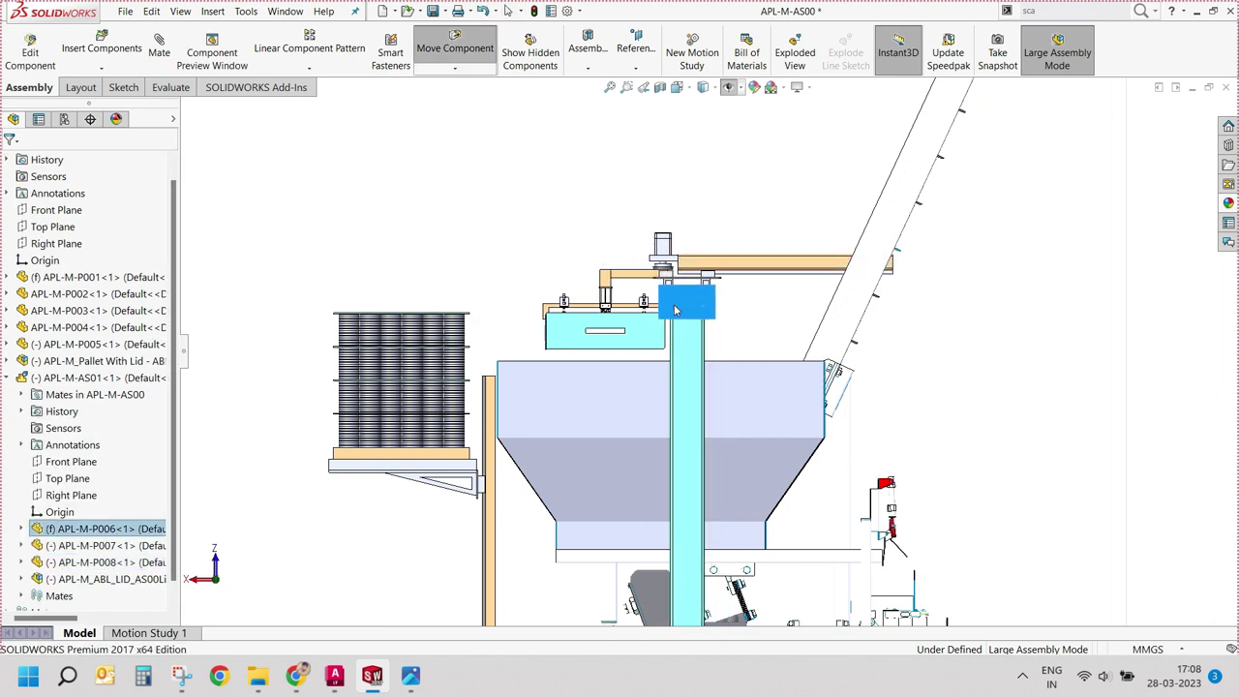
left_click_drag(693, 267, 658, 268)
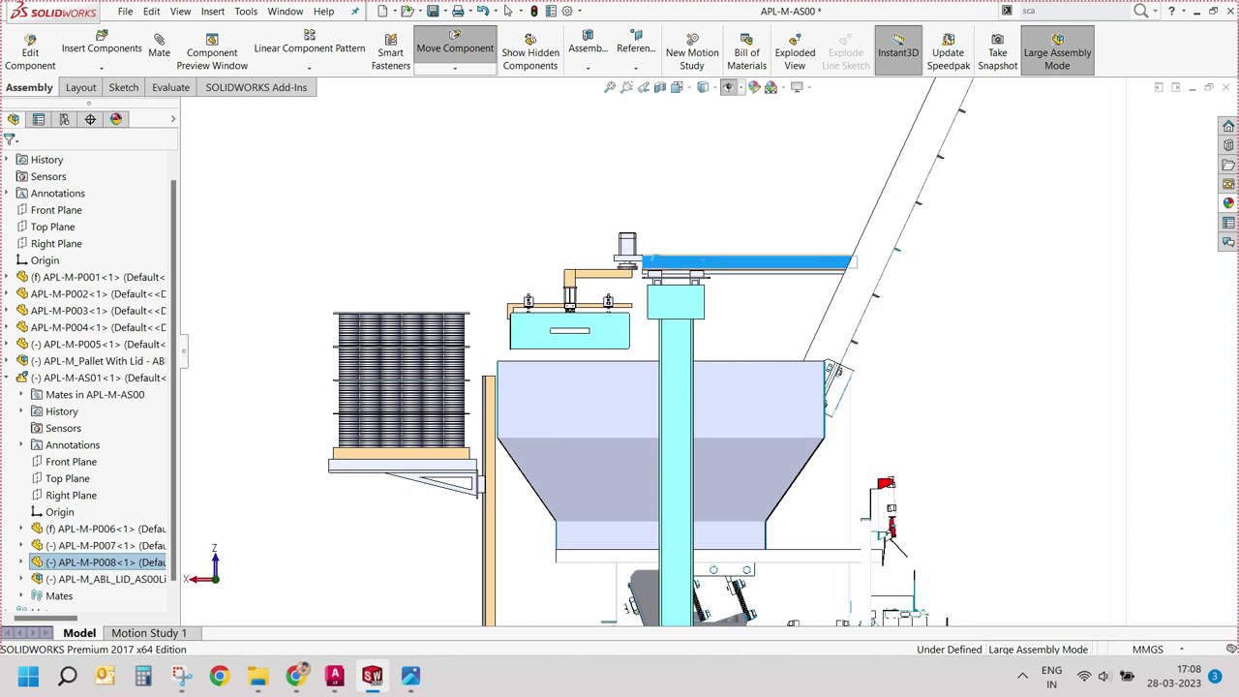
key("Escape")
Step: Mate the column face 1420 mm from the hopper side face, then slide the top beam left
key("ctrl+7")
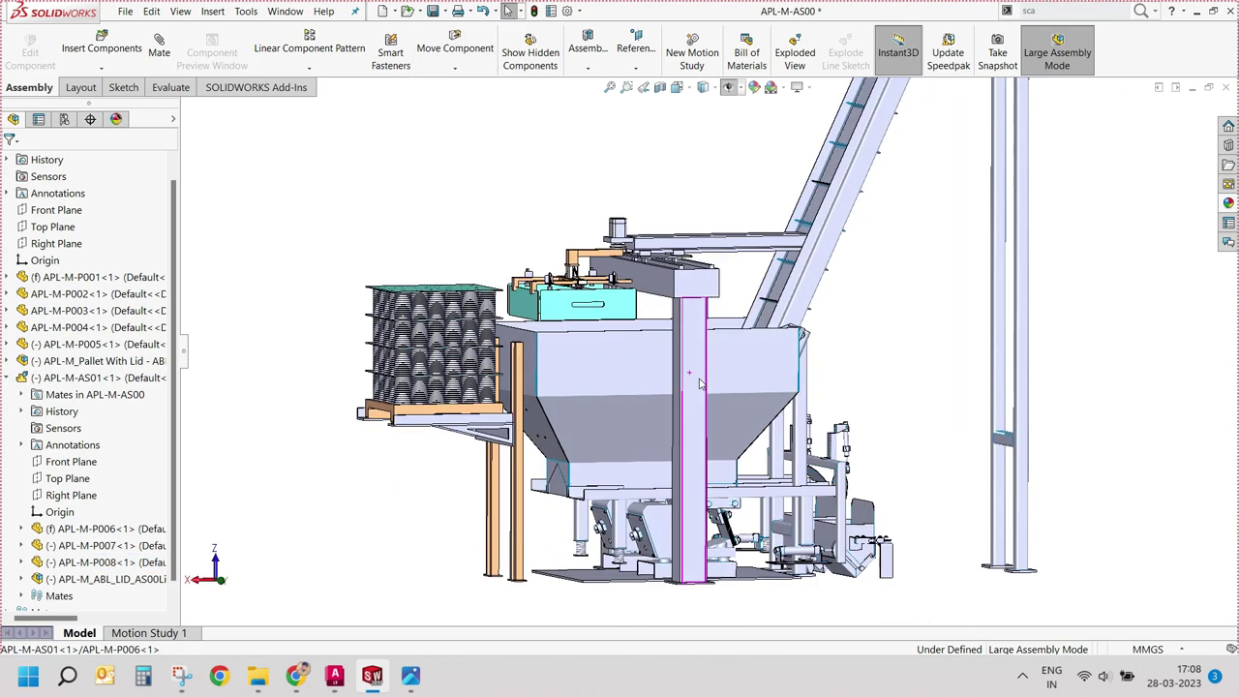
left_click(668, 342)
left_click(461, 341, "ctrl")
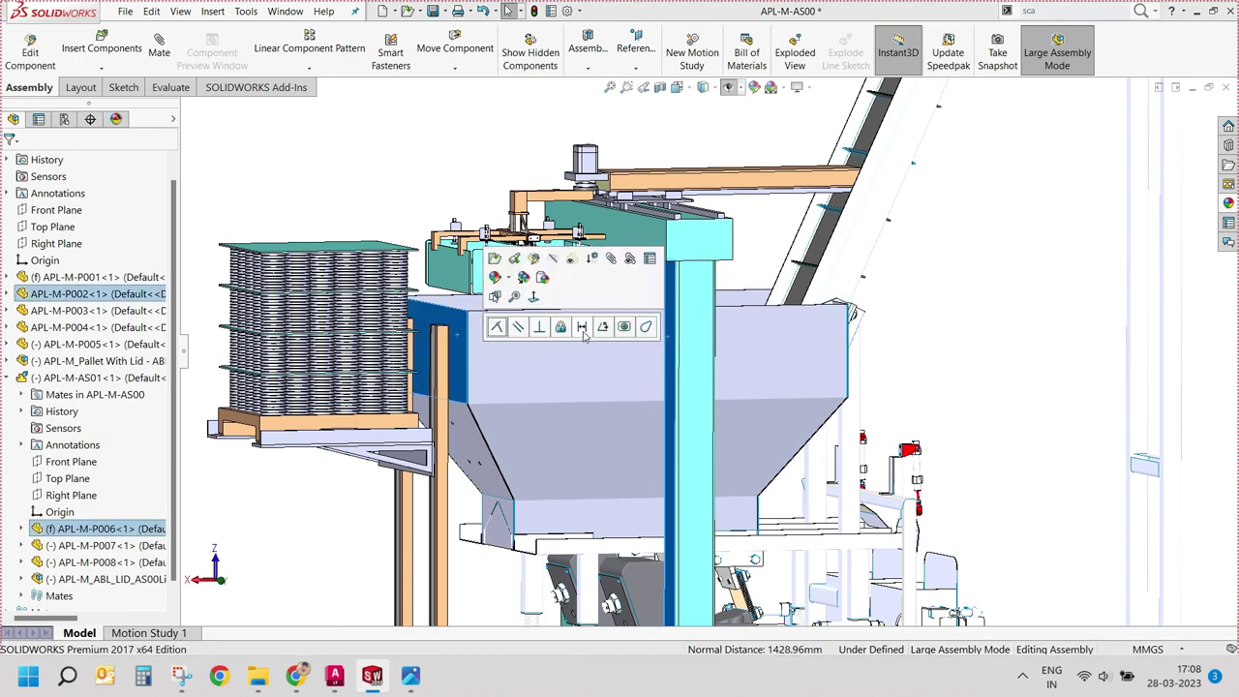
type("1420.00mm")
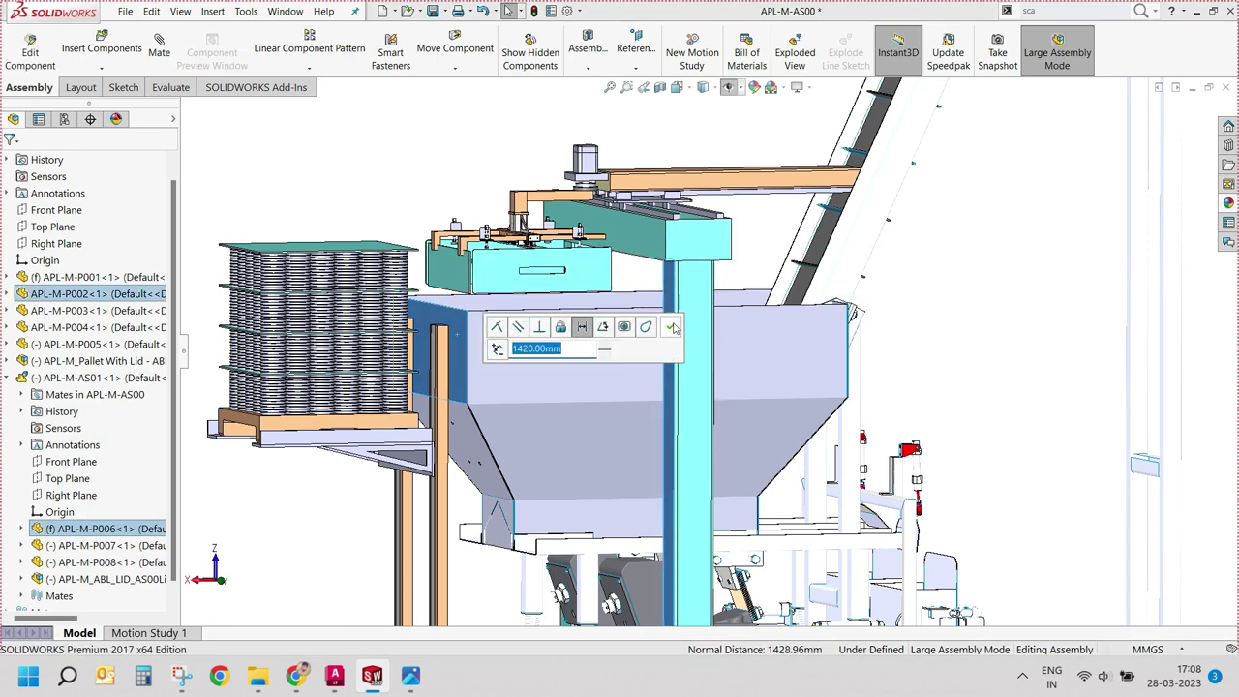
left_click(672, 327)
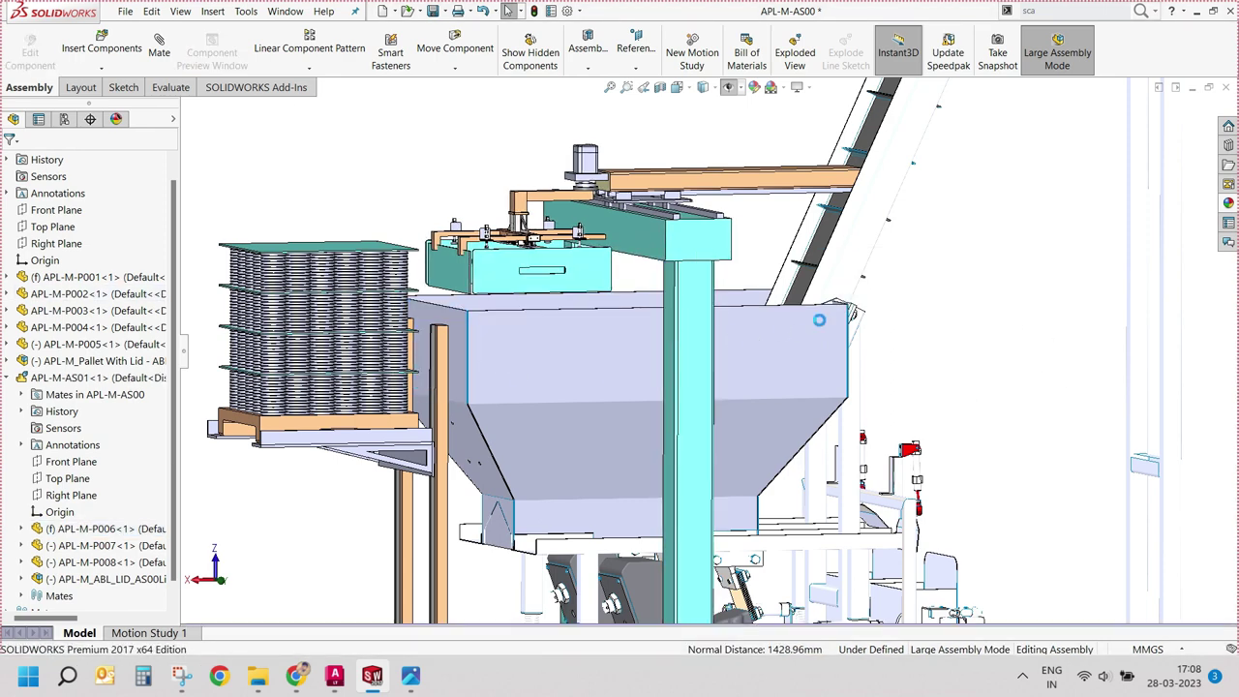
key("ctrl+1")
mouse_move(695, 230)
left_mouse_down()
mouse_move(435, 245)
mouse_move(556, 276)
mouse_move(445, 261)
mouse_move(617, 292)
mouse_move(387, 290)
left_mouse_up()
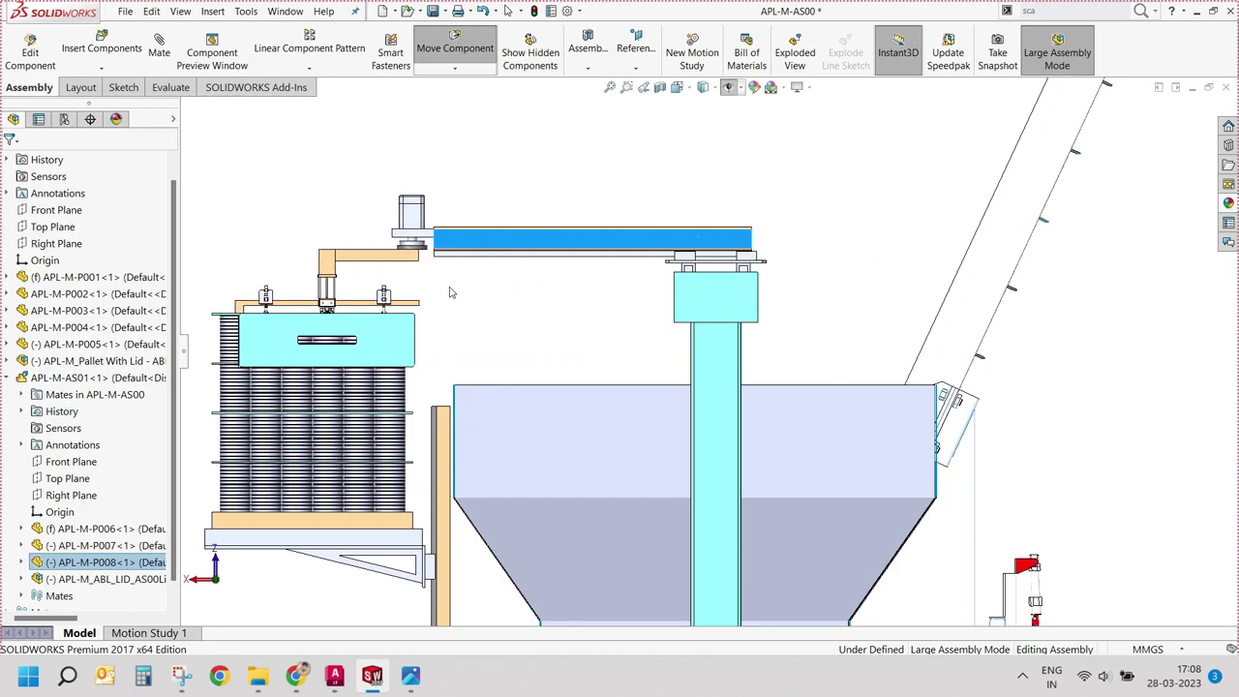
Step: Orbit to a straight-on view and slide the top beam assembly to the right
key("Escape")
key("ctrl+7")
scroll(540, 464, "down", 3)
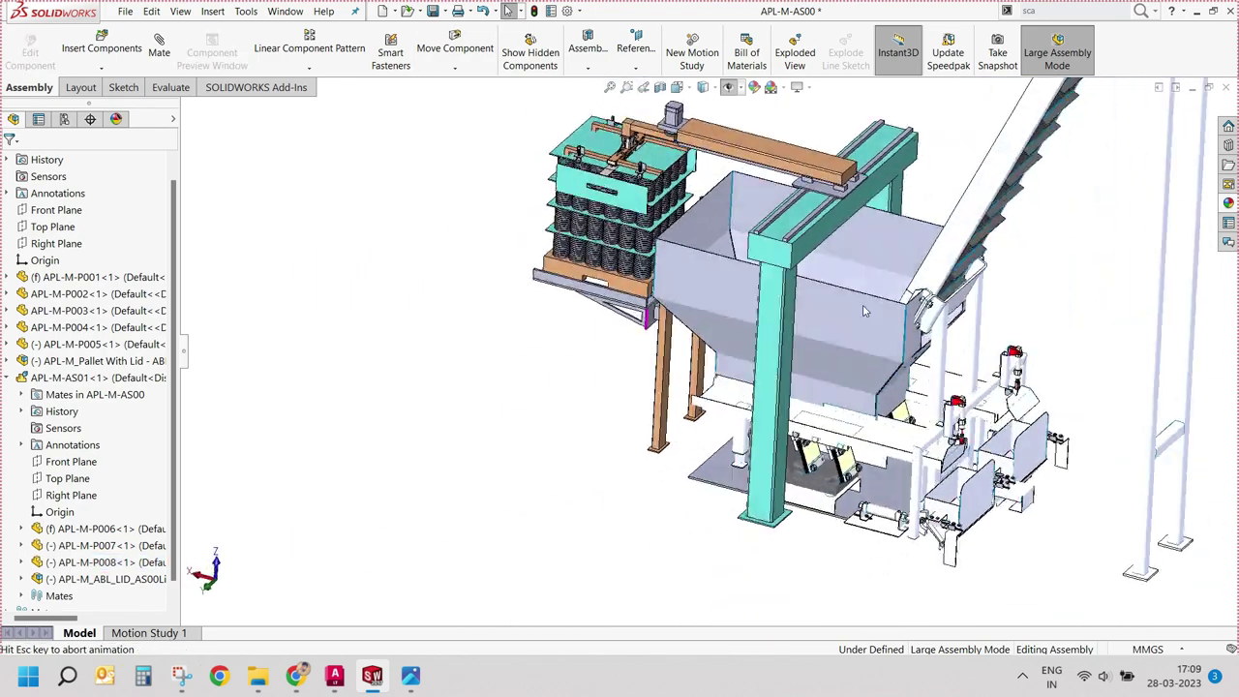
middle_click_drag(580, 455, 815, 407)
key("ctrl+8")
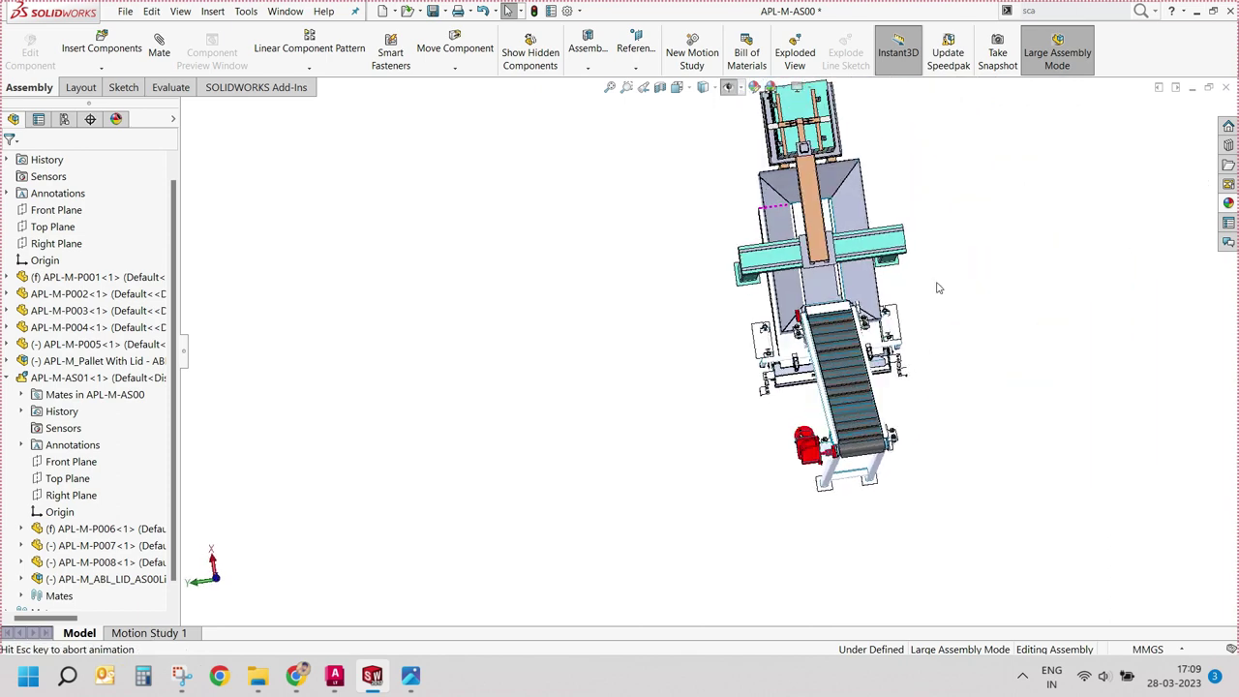
mouse_move(687, 254)
left_mouse_down()
mouse_move(852, 258)
mouse_move(784, 257)
left_mouse_up()
Step: Return to an isometric view and select the pallet in the model
key("ctrl+7")
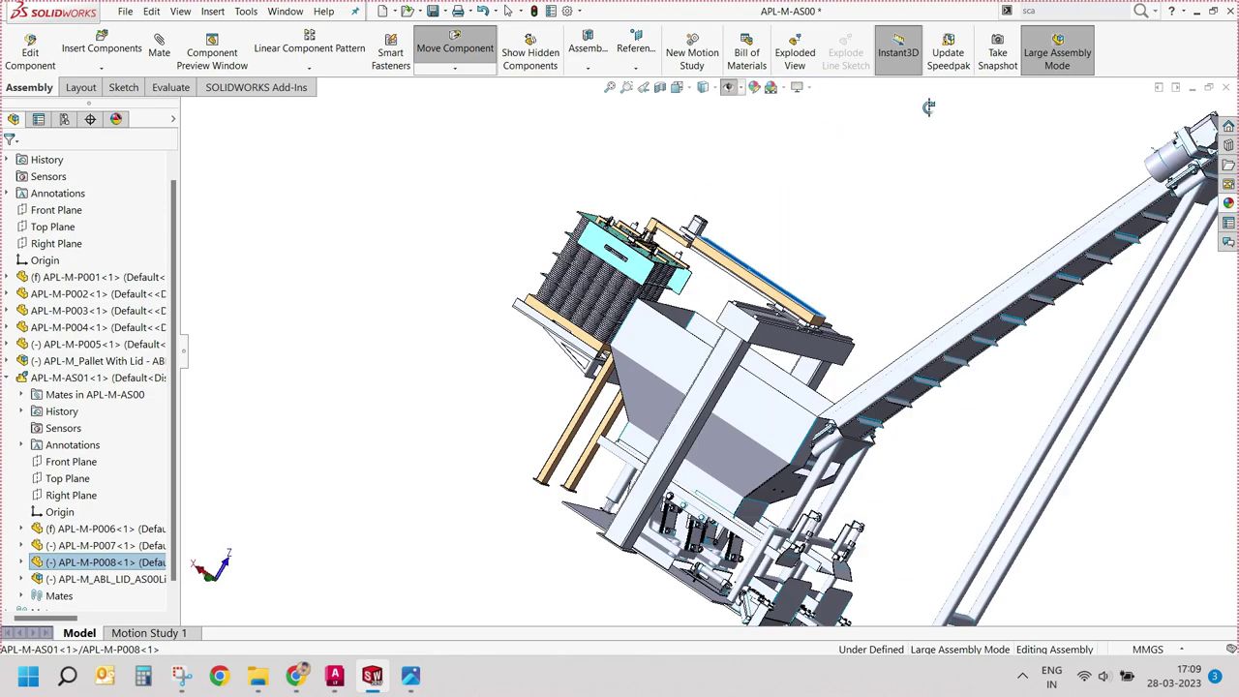
scroll(656, 397, "down", 3)
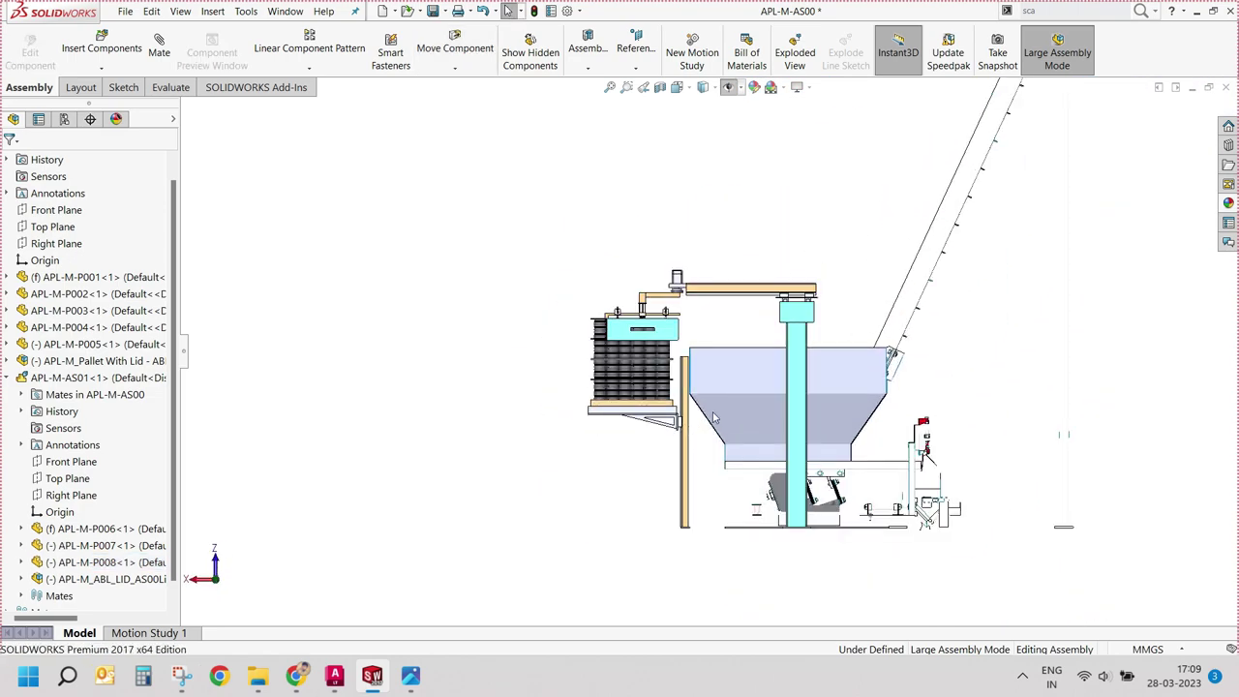
scroll(656, 397, "down", 3)
left_click(625, 389)
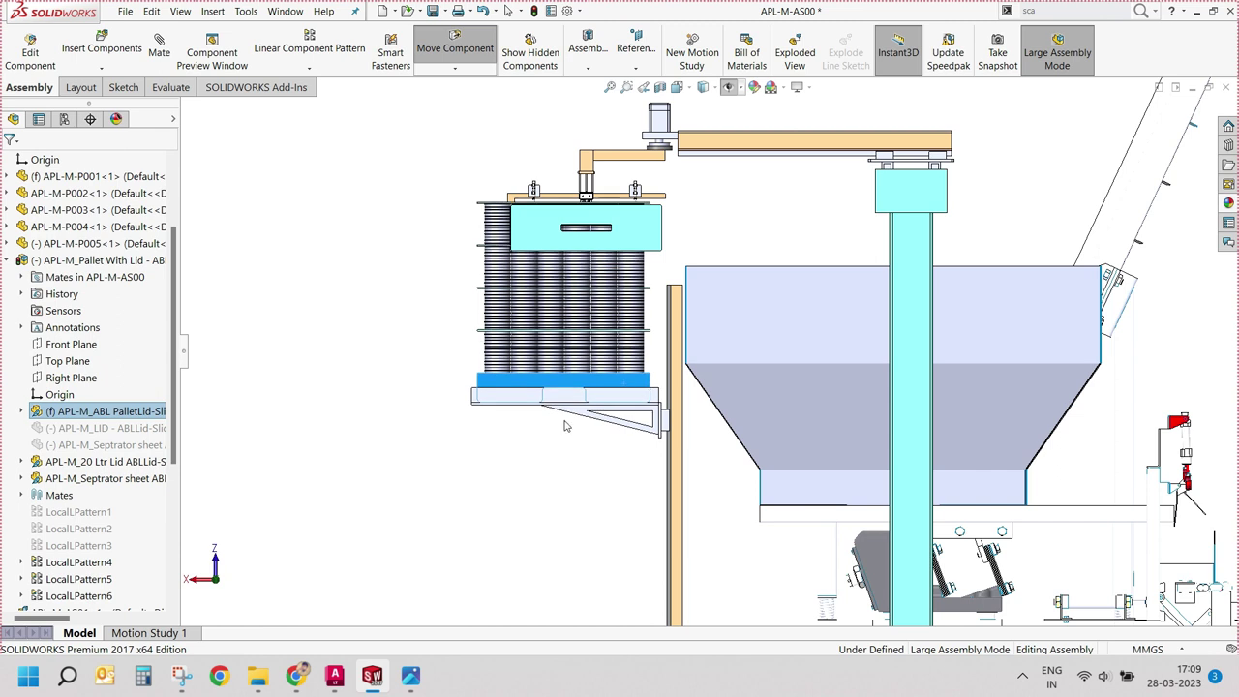
Step: Add an 80 mm distance mate between the pallet-with-lid subassembly and APL-M-P005
left_click(106, 261)
left_click(122, 323)
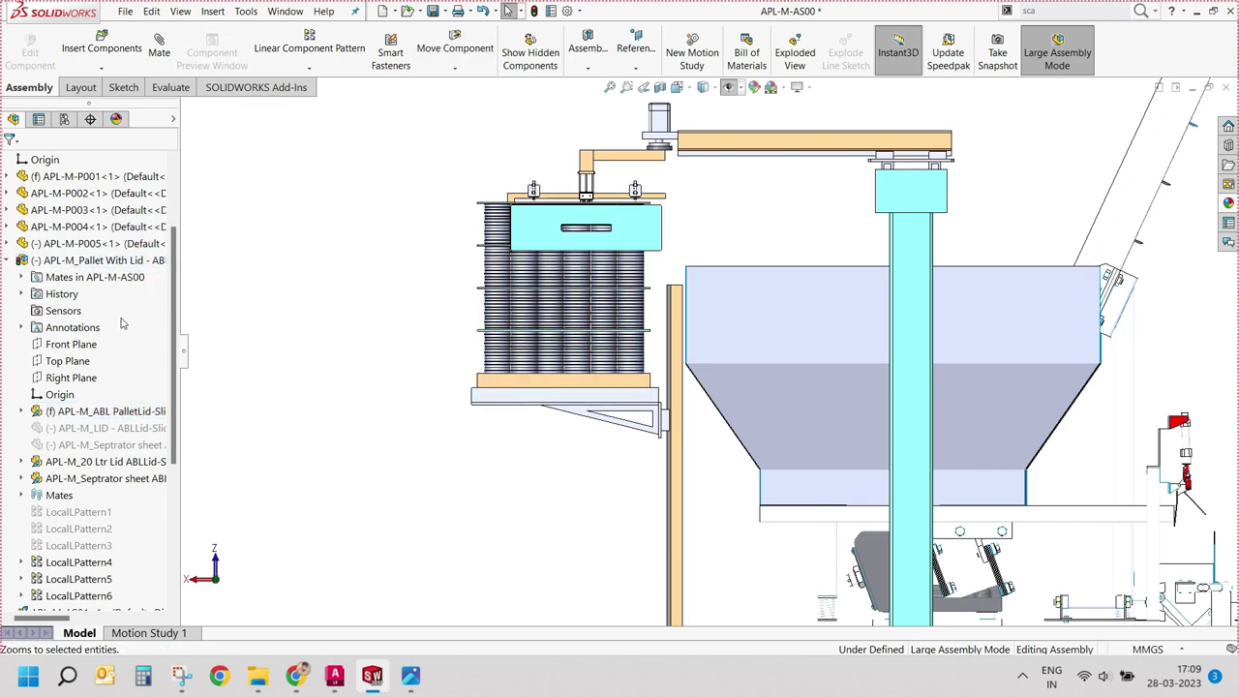
left_click(107, 261)
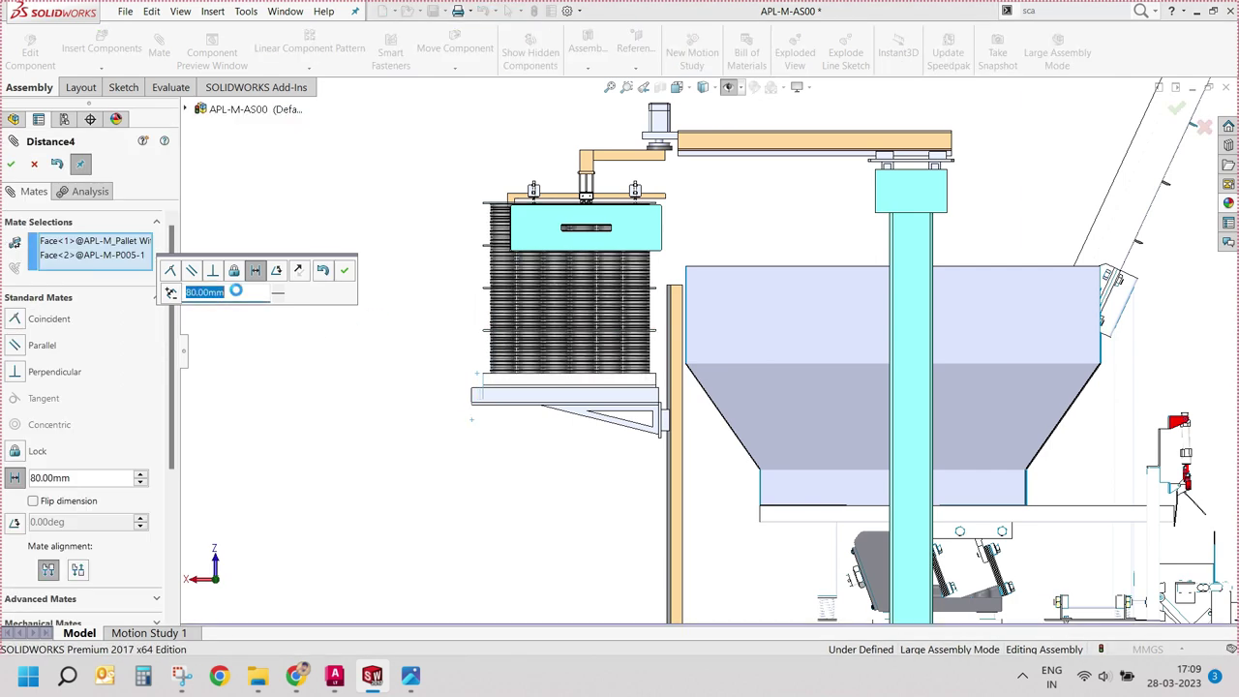
left_click(343, 270)
key("Return")
Step: Collapse the feature tree and slide the top beam assembly left over the pallet stack
right_click(145, 310)
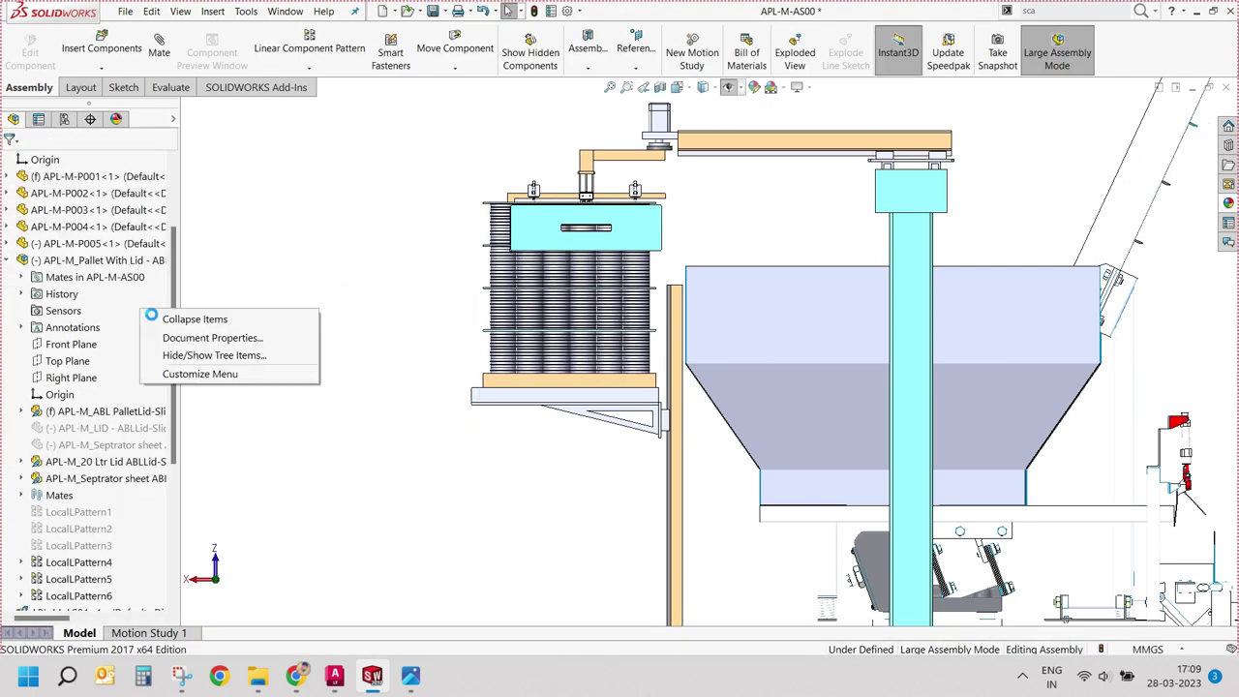
left_click(266, 318)
scroll(705, 352, "up", 4)
left_click(719, 237)
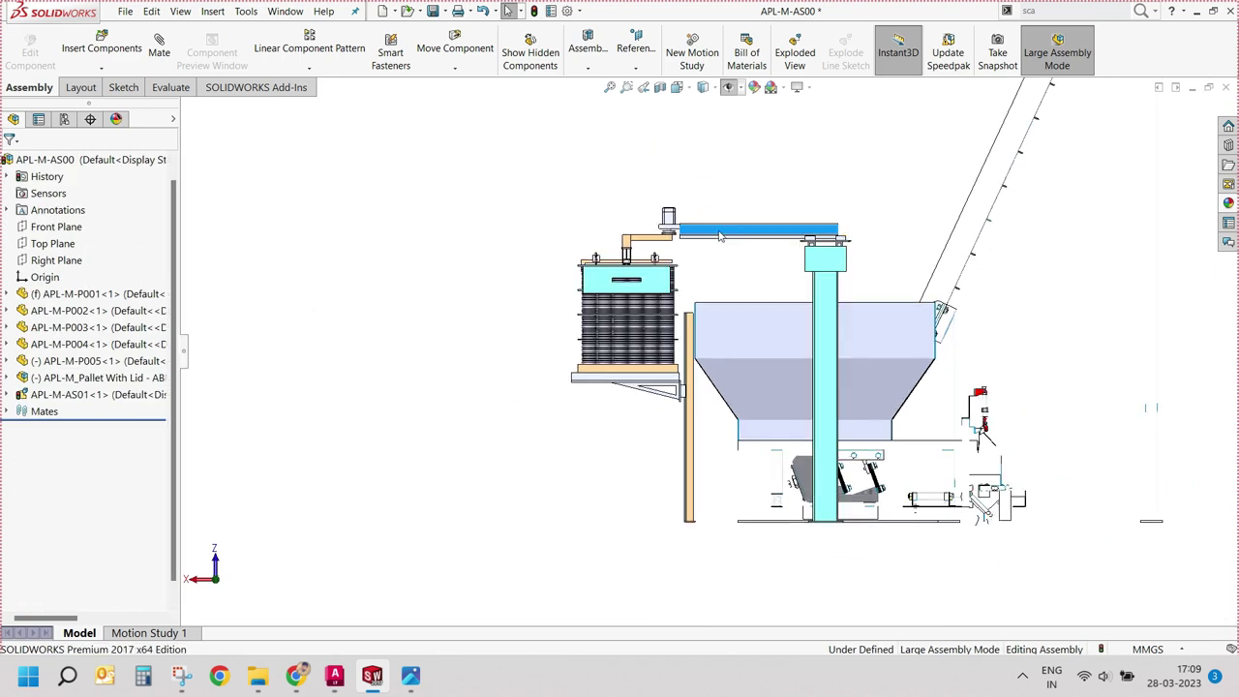
mouse_move(740, 238)
left_mouse_down()
mouse_move(810, 233)
mouse_move(713, 225)
left_mouse_up()
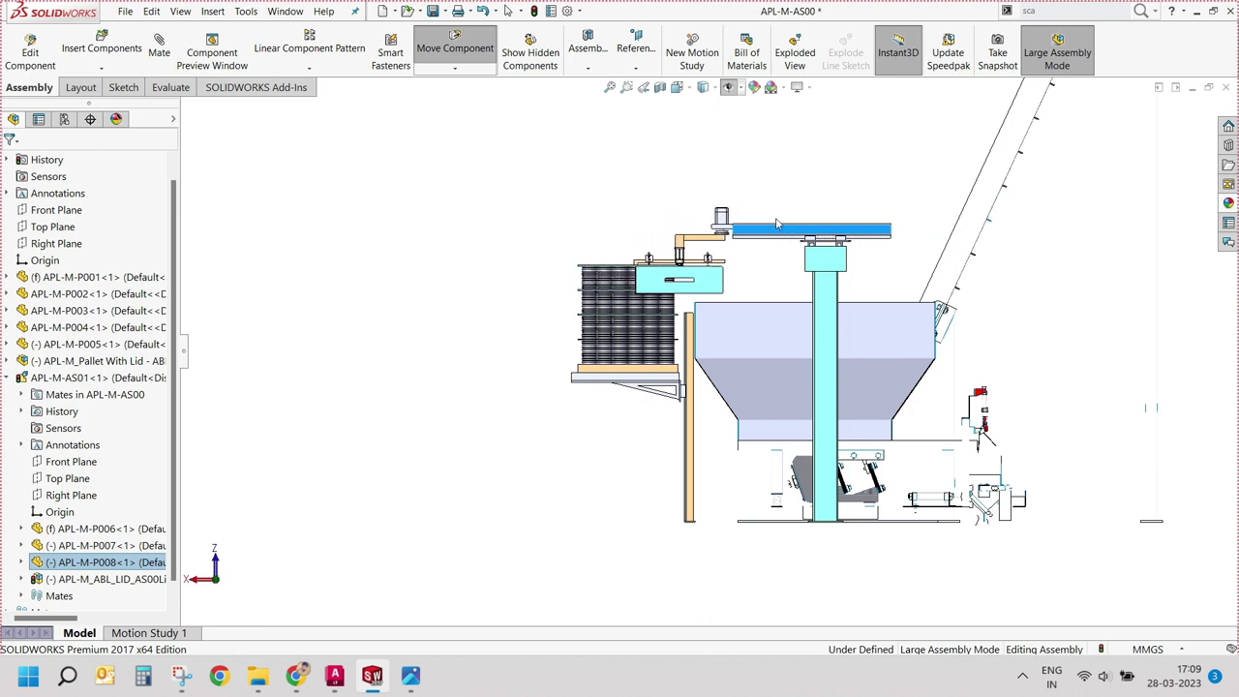
left_click_drag(783, 227, 743, 218)
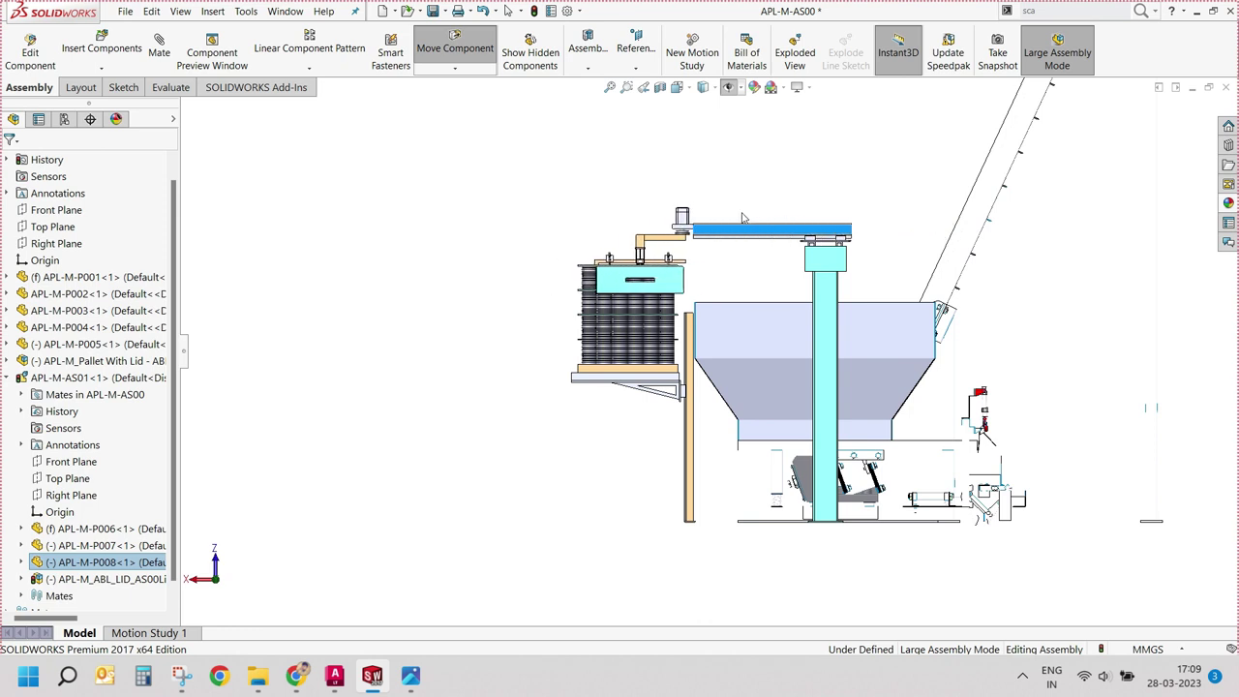
mouse_move(816, 229)
left_mouse_down()
mouse_move(667, 227)
mouse_move(836, 238)
mouse_move(705, 238)
left_mouse_up()
Step: Move the top beam assembly up and right, then view the machine from the Top
key("ctrl+7")
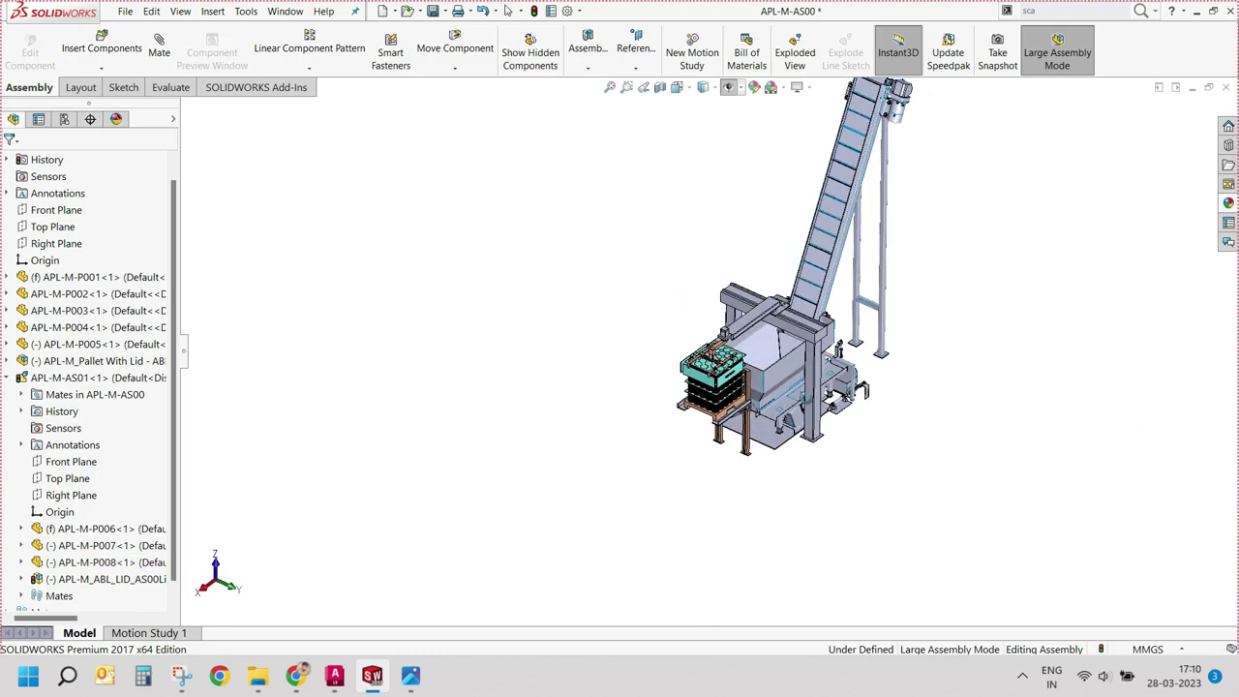
scroll(786, 377, "down", 3)
scroll(794, 392, "down", 2)
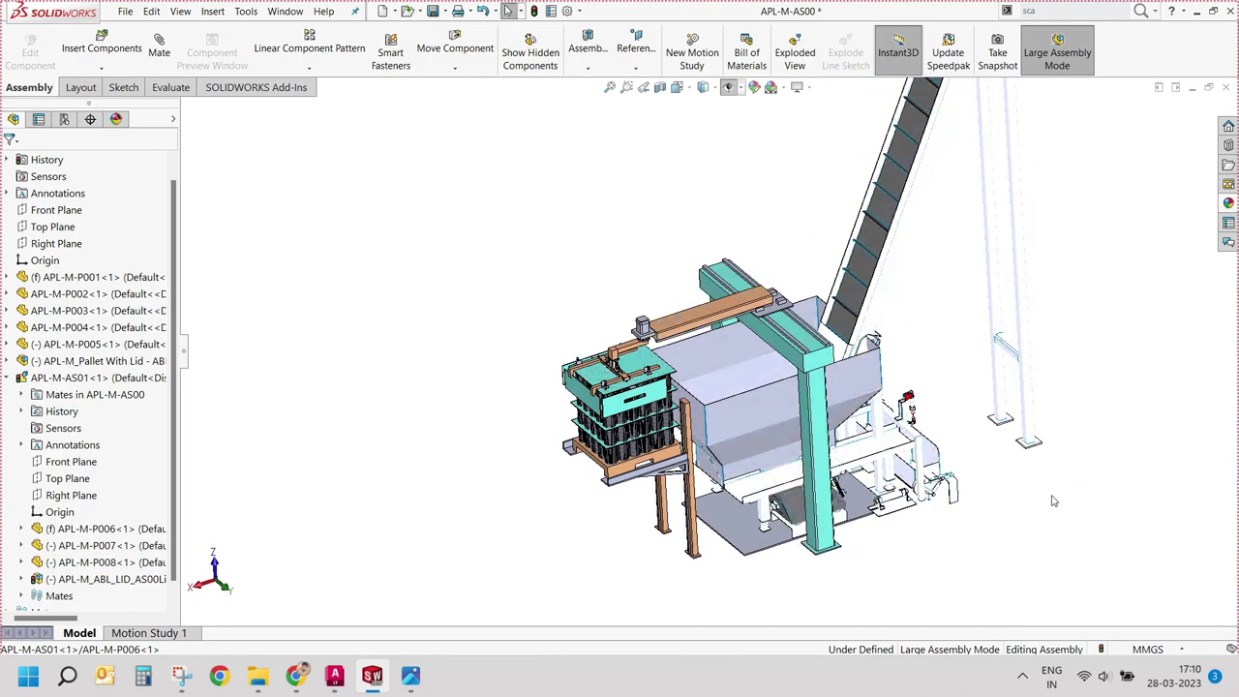
mouse_move(816, 458)
middle_mouse_down()
mouse_move(781, 341)
mouse_move(787, 416)
mouse_move(802, 439)
middle_mouse_up()
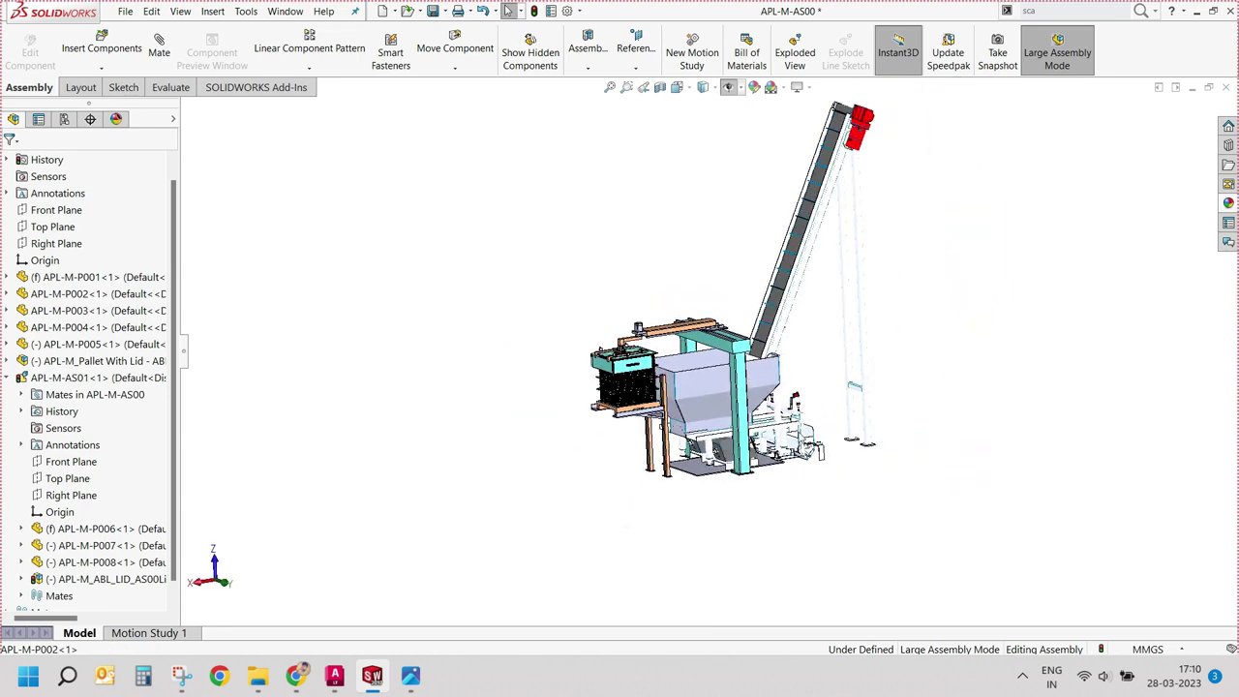
mouse_move(597, 339)
left_mouse_down()
mouse_move(662, 327)
mouse_move(627, 325)
mouse_move(645, 325)
left_mouse_up()
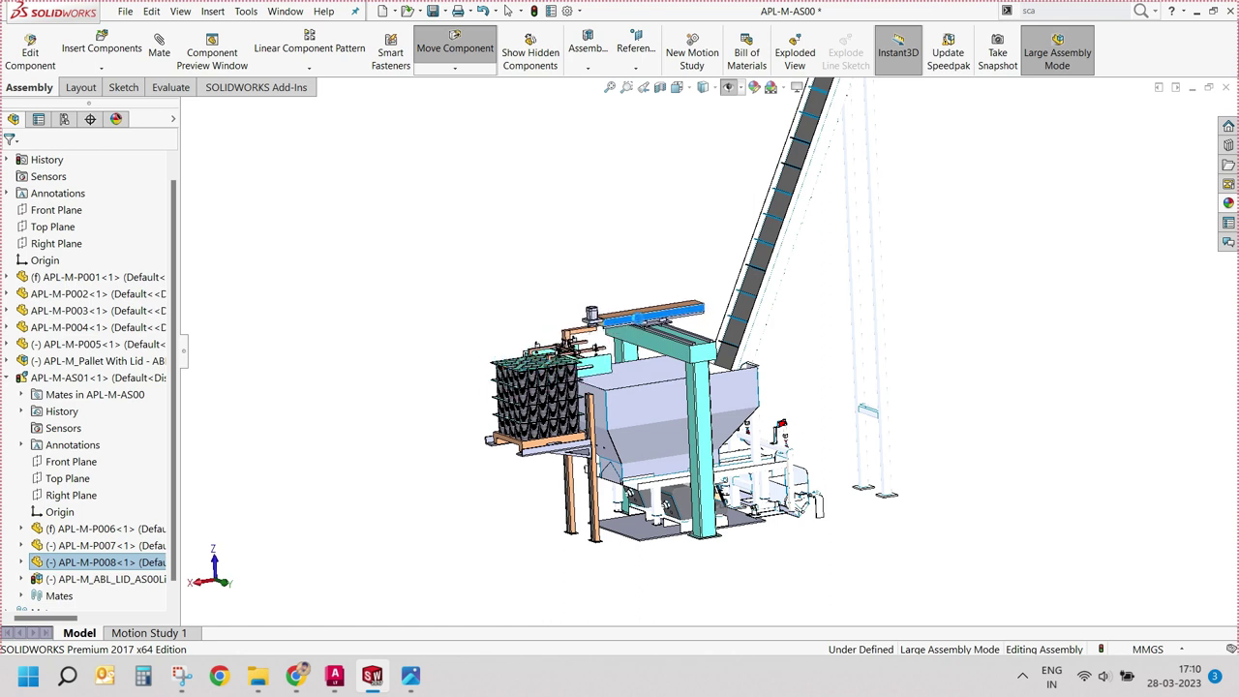
key("Escape")
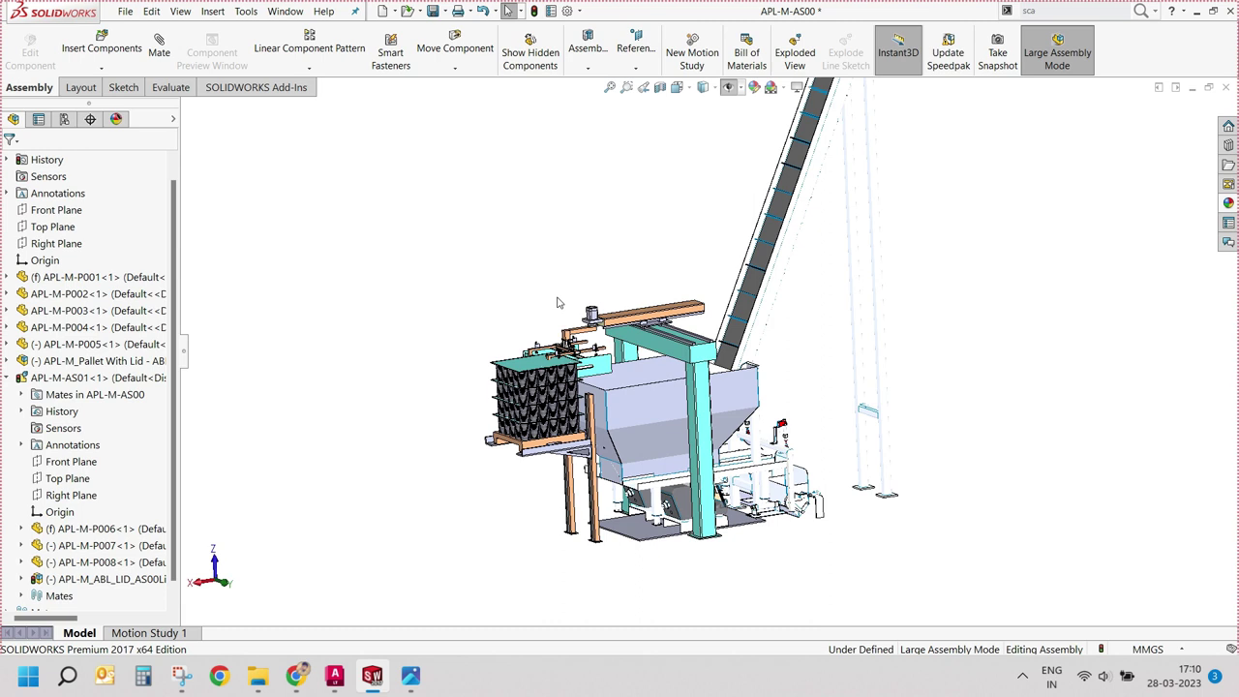
middle_click_drag(556, 303, 724, 515)
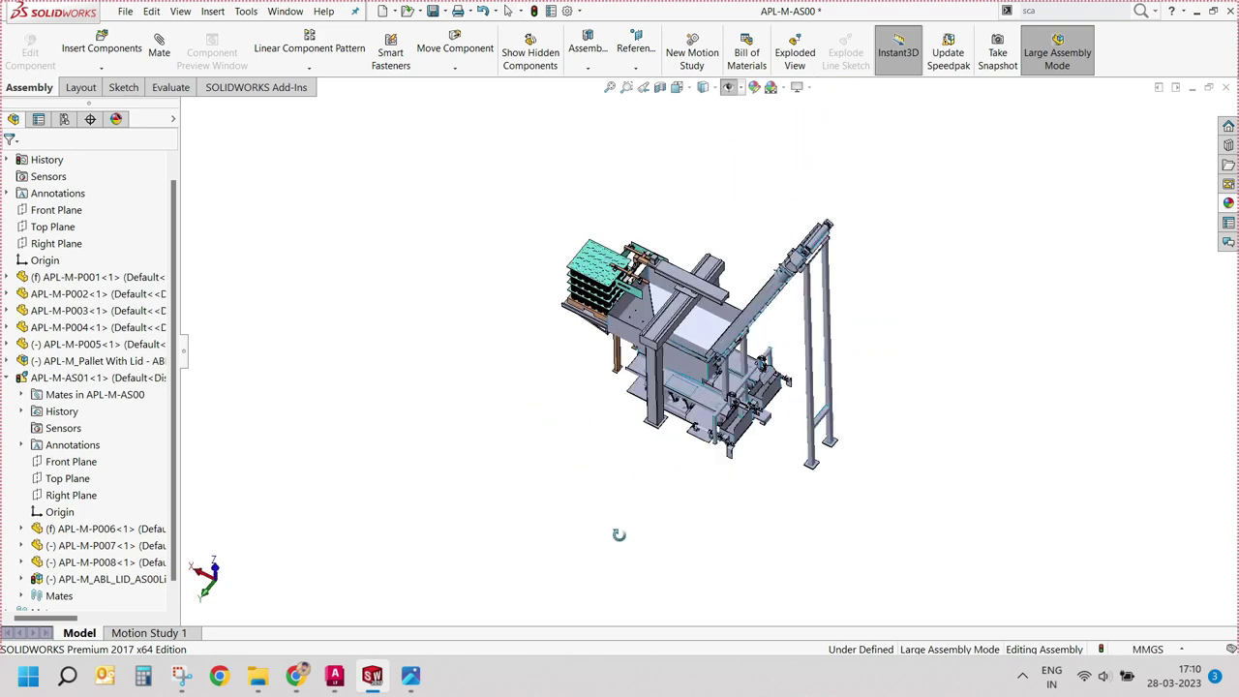
key("ctrl+5")
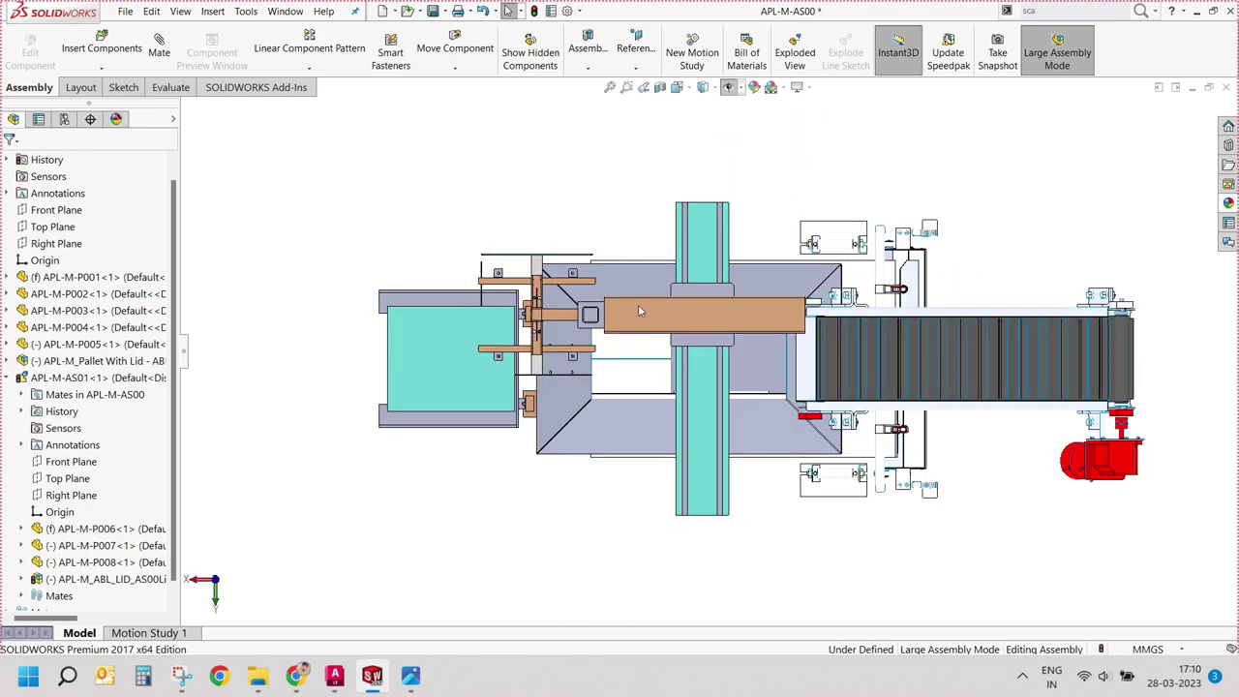
Step: Nudge the top beam assembly toward the pallet, then inspect it from an angled and Front view
left_click_drag(517, 358, 512, 359)
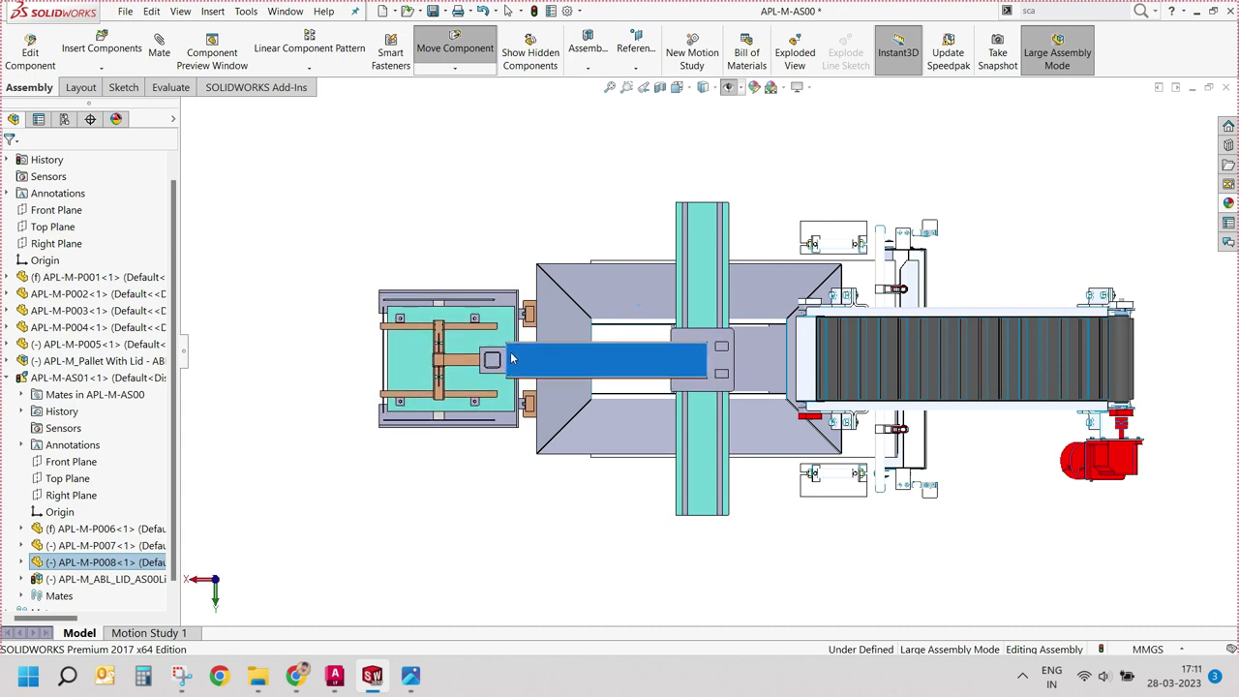
left_click(478, 233)
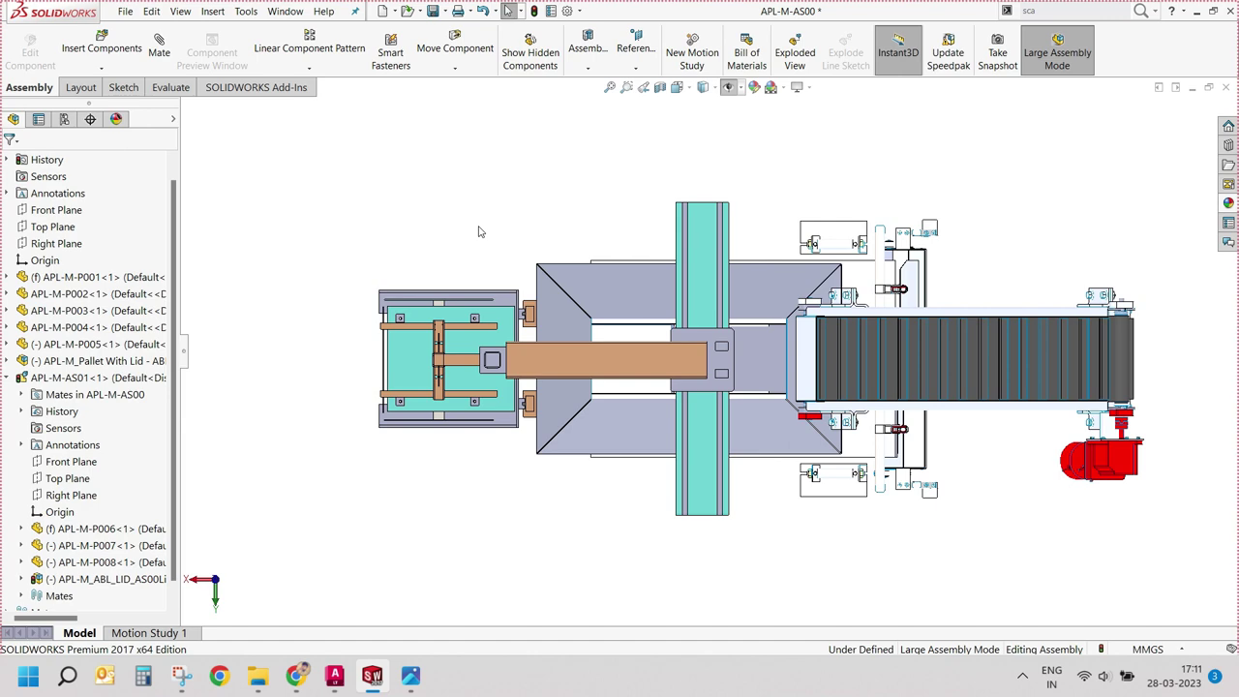
middle_click_drag(597, 474, 675, 458)
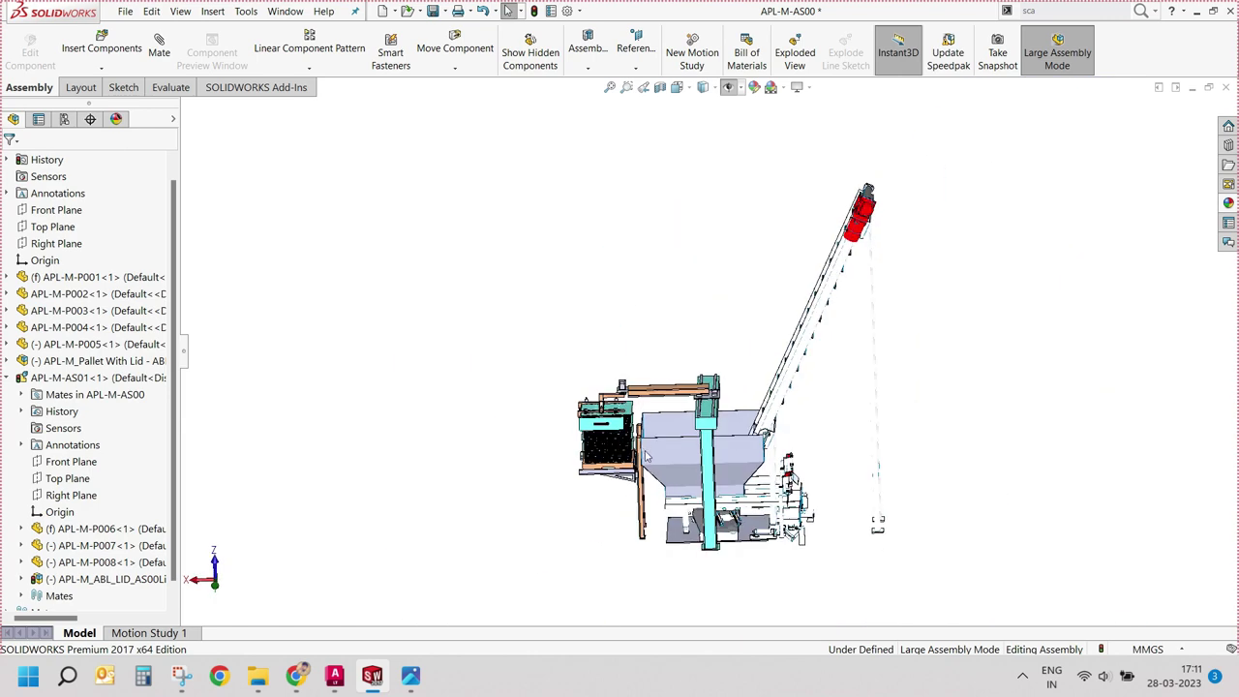
key("ctrl+1")
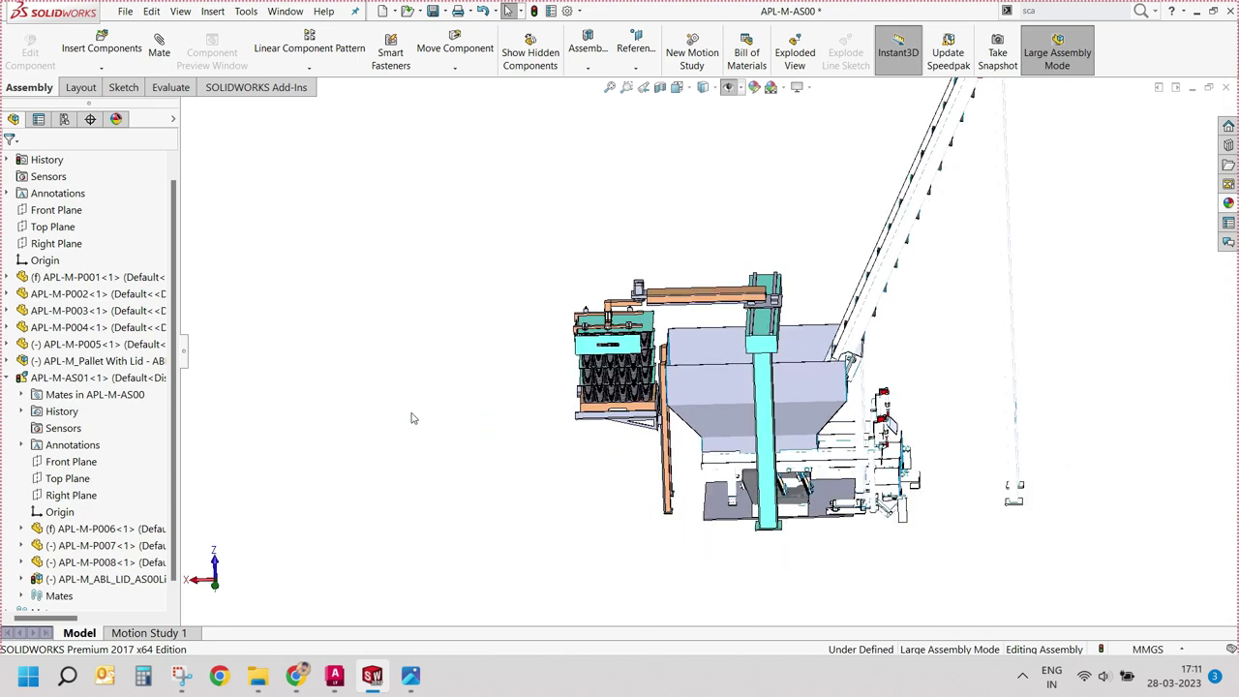
scroll(745, 315, "down", 2)
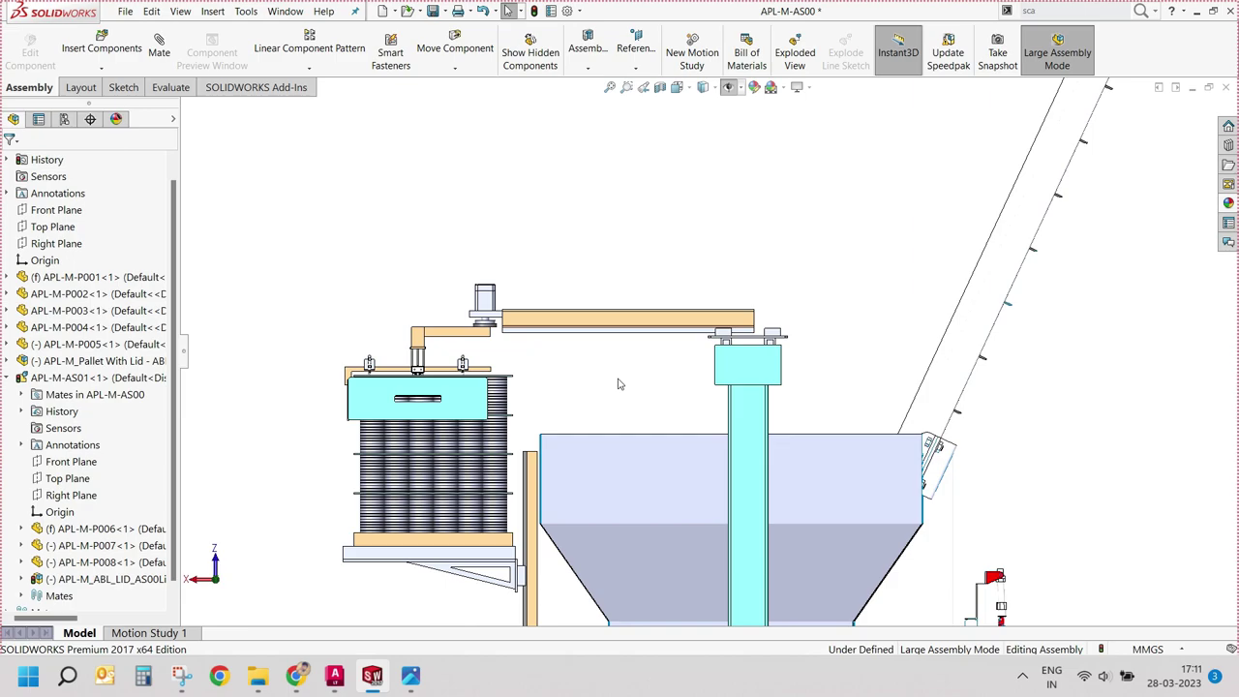
mouse_move(630, 353)
middle_mouse_down()
mouse_move(618, 617)
mouse_move(602, 551)
middle_mouse_up()
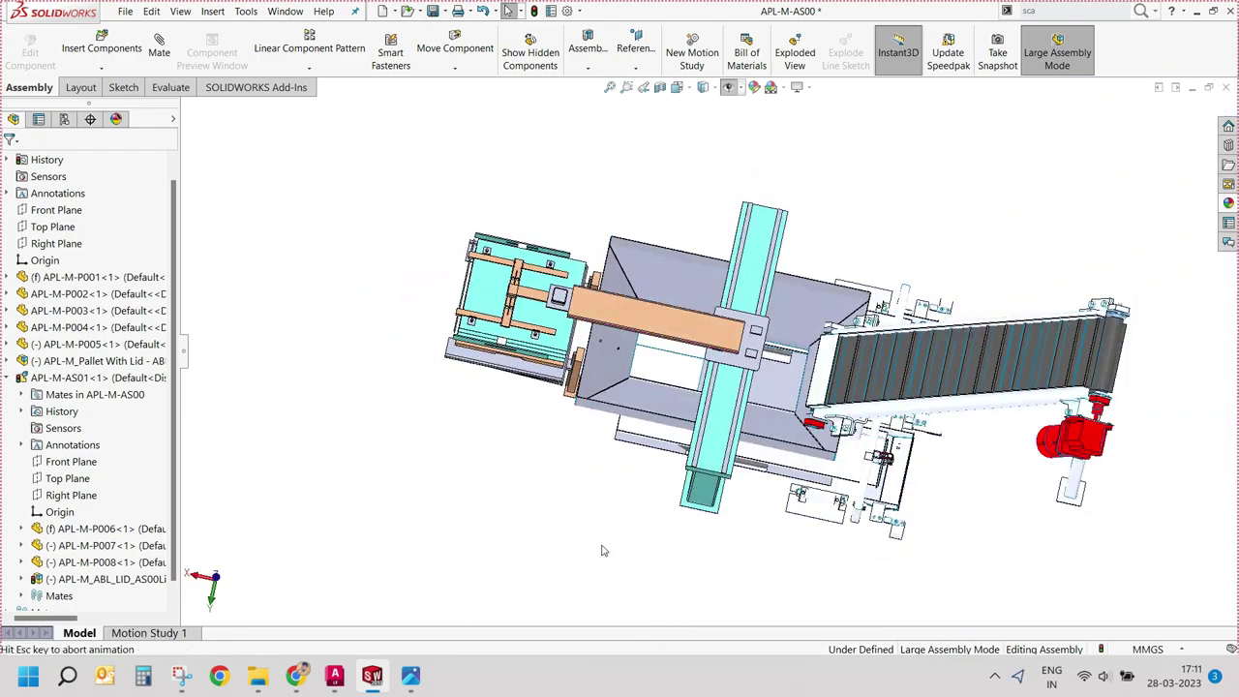
left_click(732, 405)
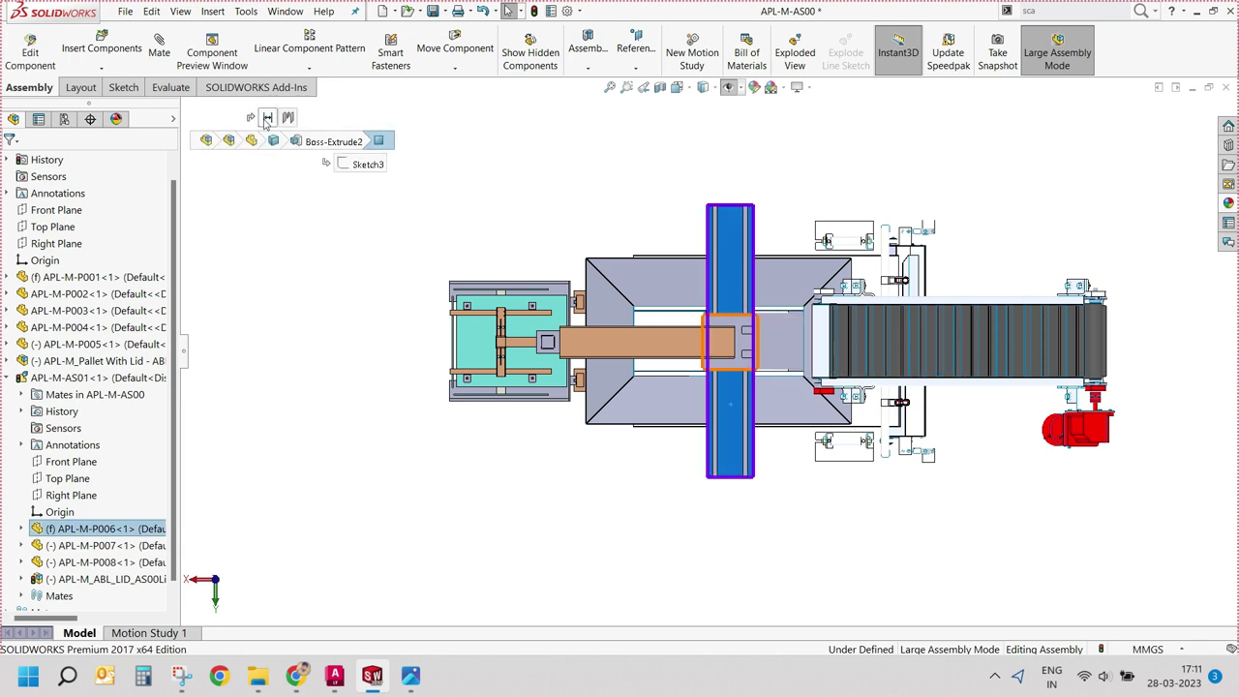
key("Escape")
double_click(121, 386)
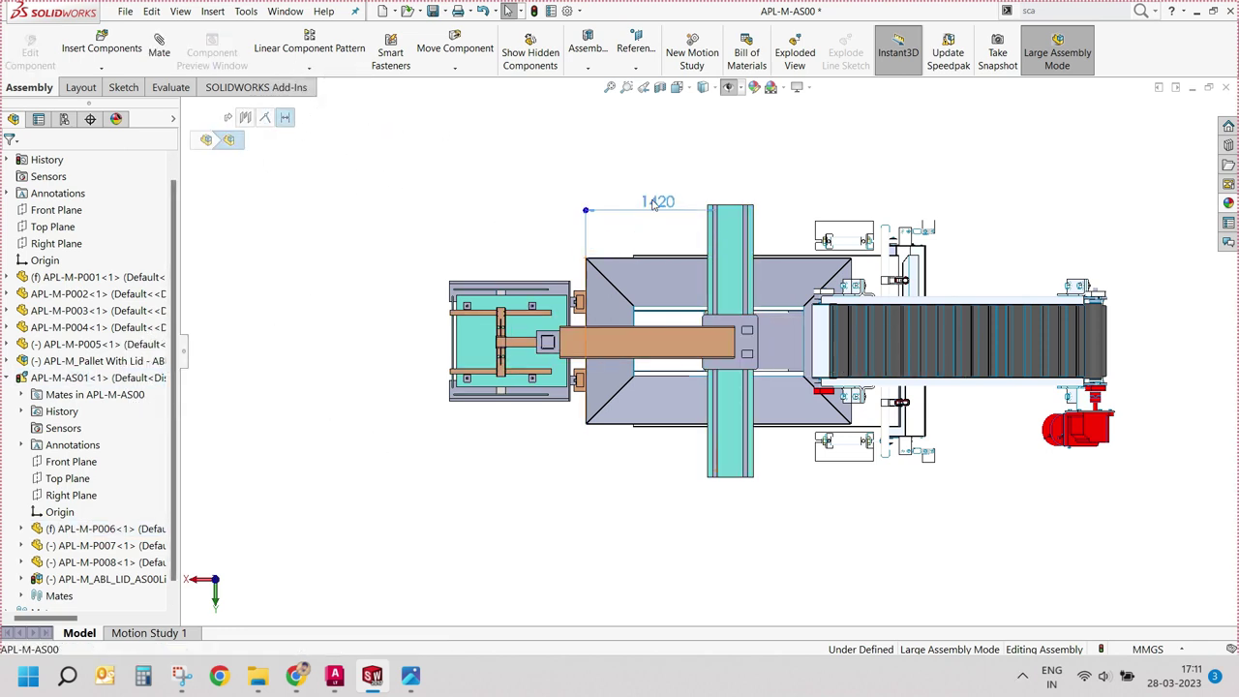
double_click(647, 247)
type("+400")
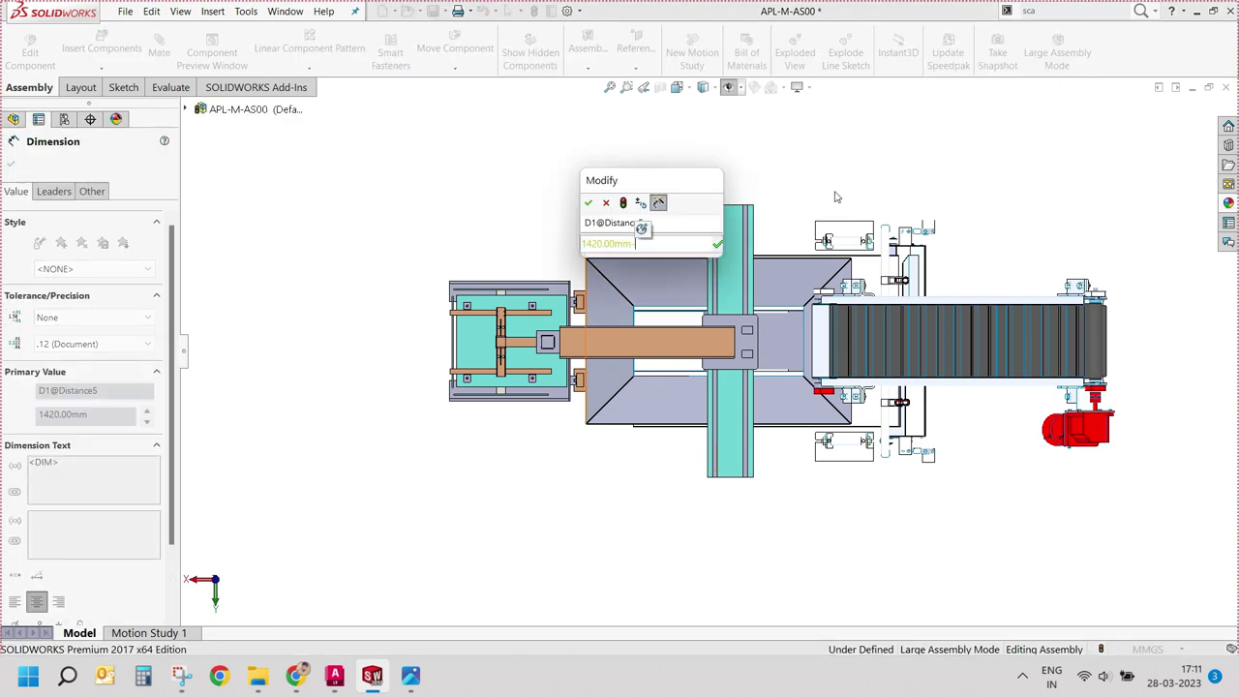
key("Escape")
key("Escape")
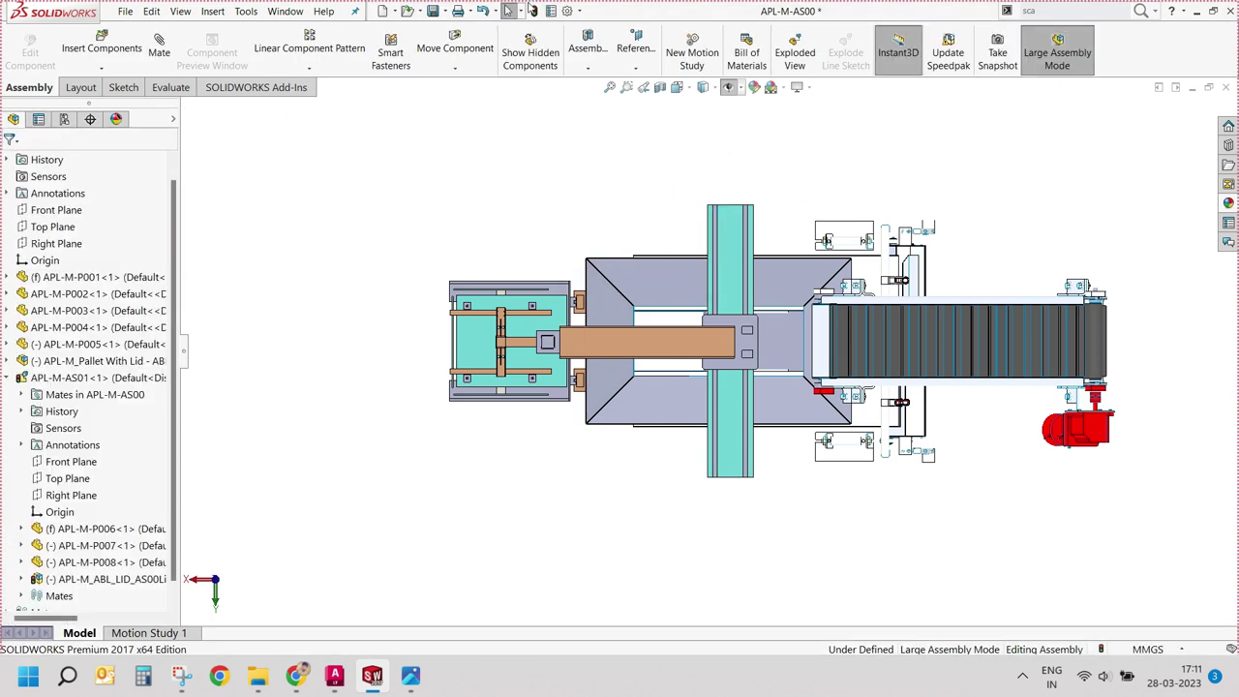
key("z")
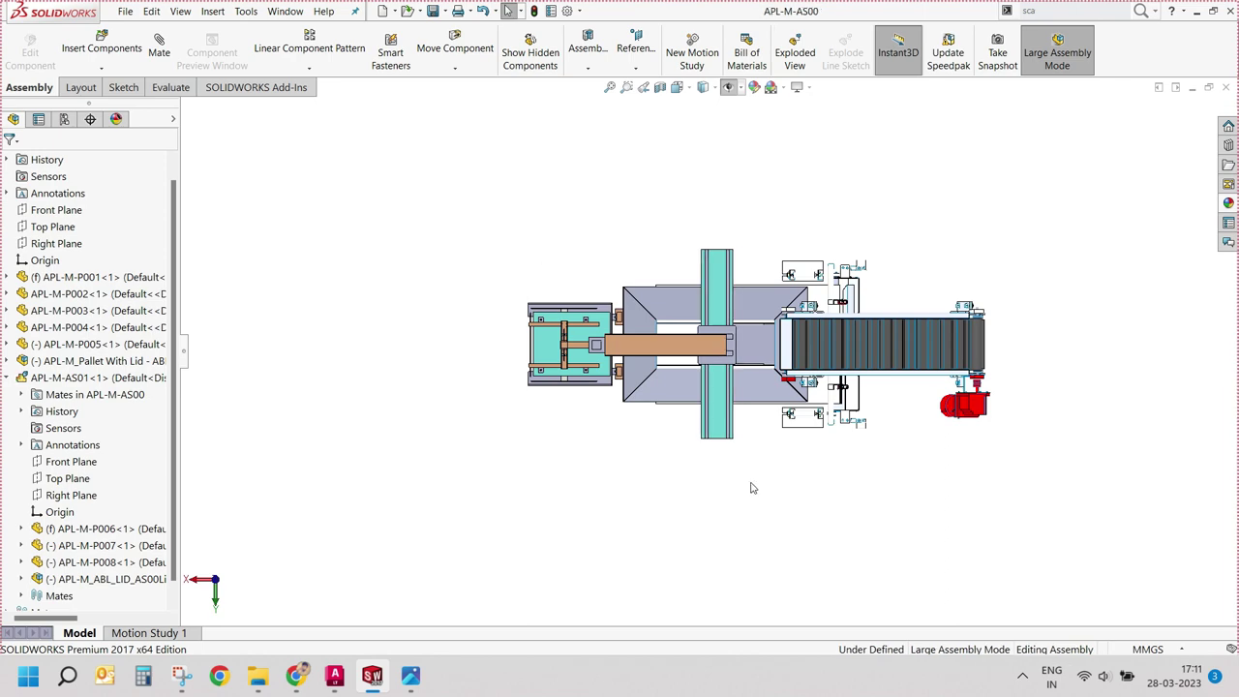
key("ctrl+7")
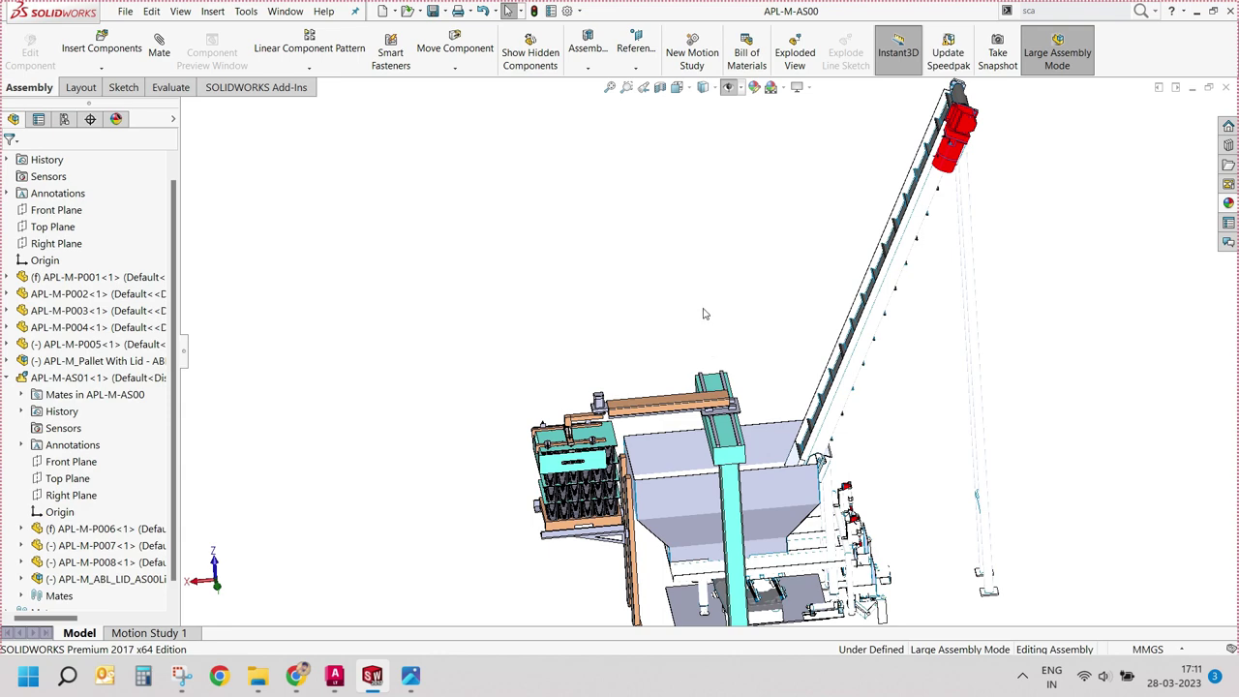
Step: Slide the beam and hopper-top assembly right, view it from the Top, and start a new document
middle_click_drag(704, 314, 688, 432)
mouse_move(644, 409)
left_mouse_down()
mouse_move(764, 406)
mouse_move(659, 401)
mouse_move(741, 405)
mouse_move(663, 393)
left_mouse_up()
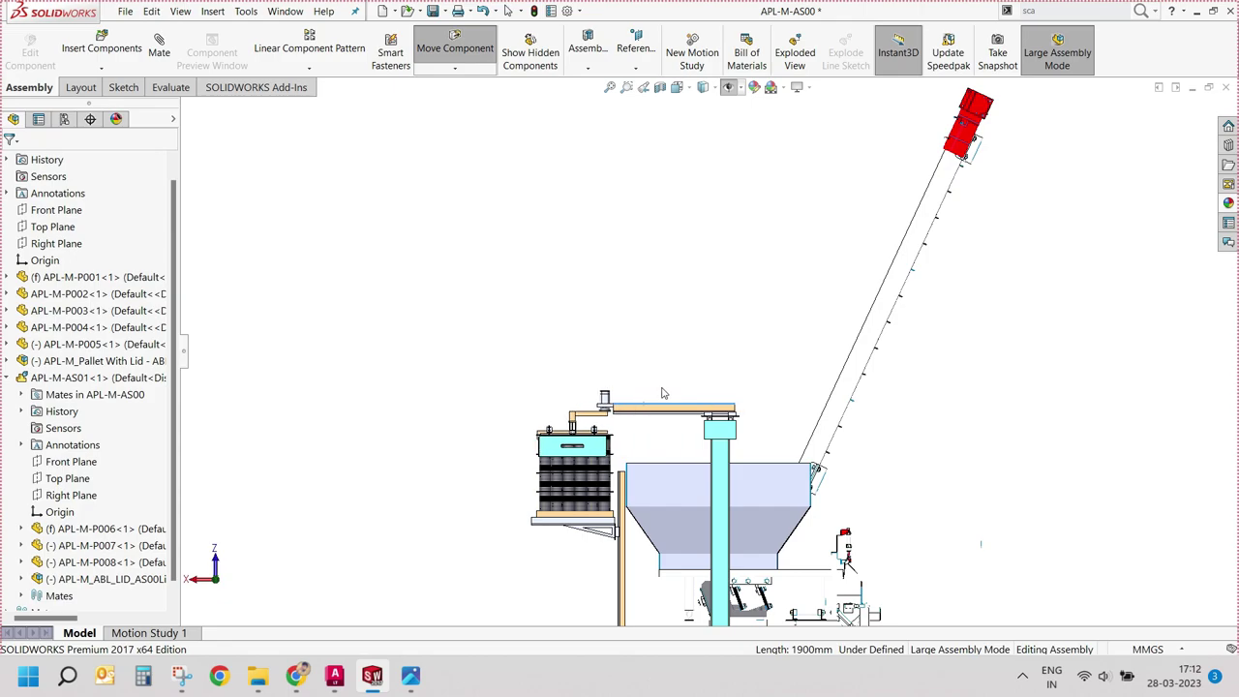
key("Escape")
mouse_move(651, 378)
middle_mouse_down()
mouse_move(715, 619)
mouse_move(742, 397)
mouse_move(855, 603)
mouse_move(929, 474)
mouse_move(794, 462)
mouse_move(780, 478)
middle_mouse_up()
key("ctrl+5")
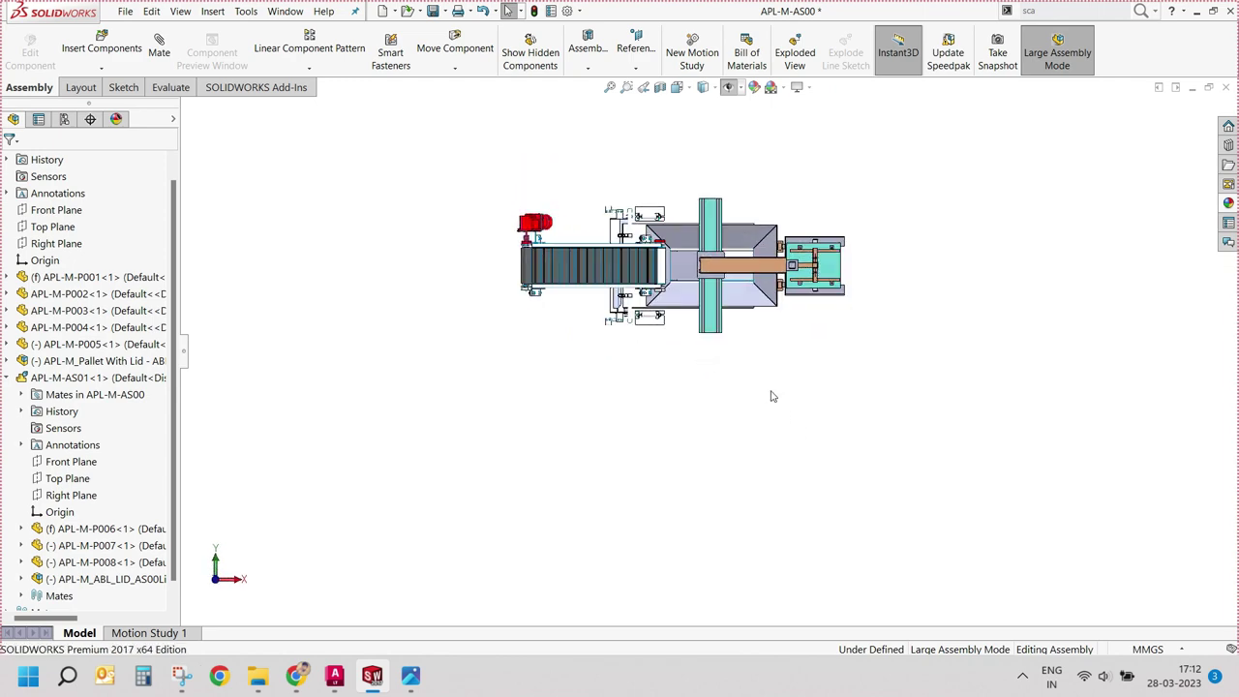
key("ctrl+n")
Step: Create a new part and set its document units to MMGS (millimetres)
double_click(324, 329)
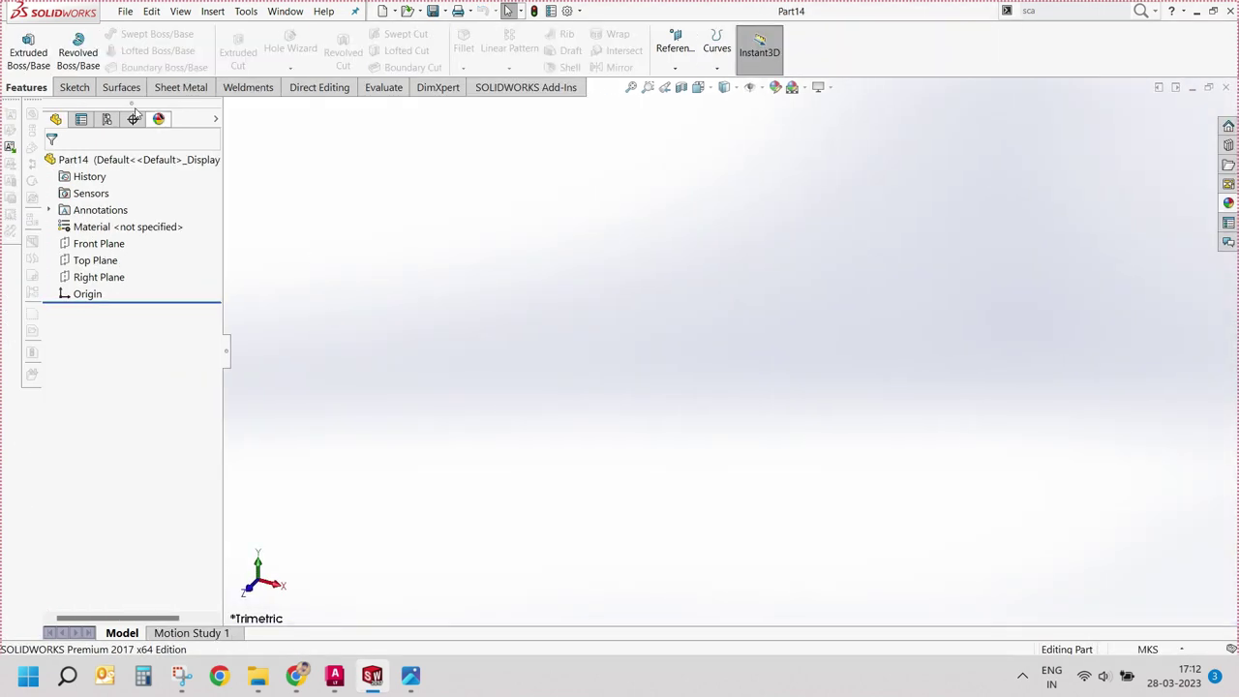
left_click(21, 46)
left_click(548, 235)
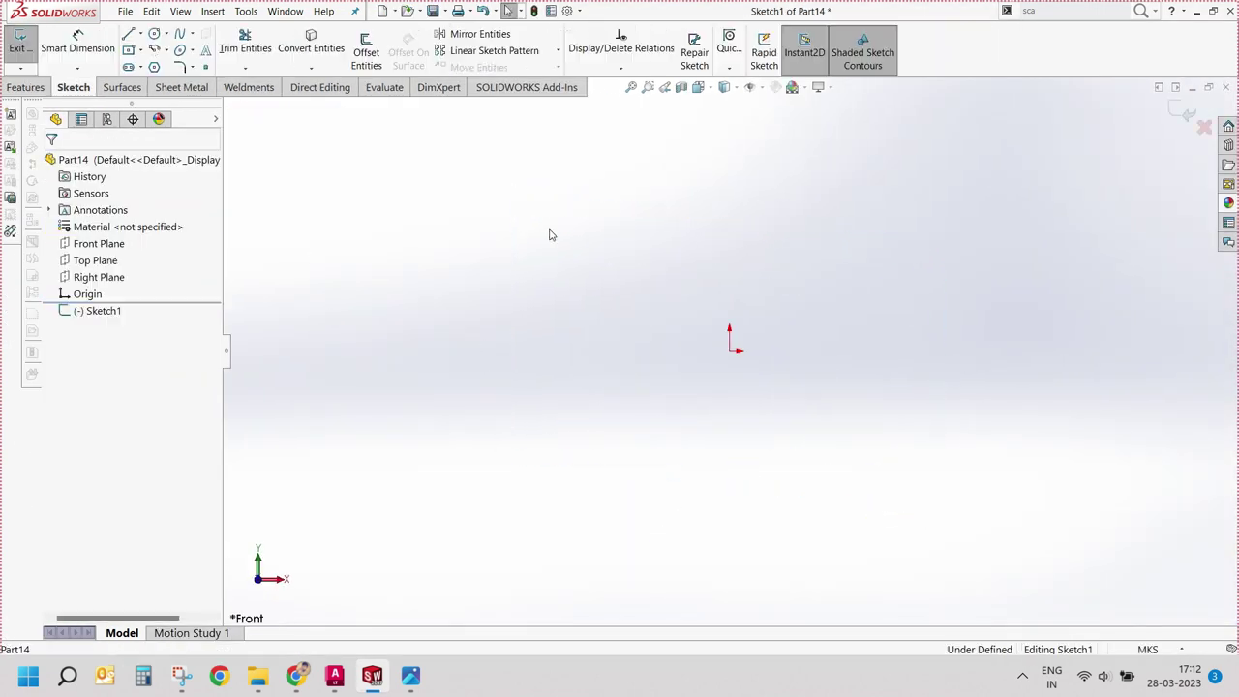
left_click(129, 50)
left_click(1147, 648)
left_click(1123, 570)
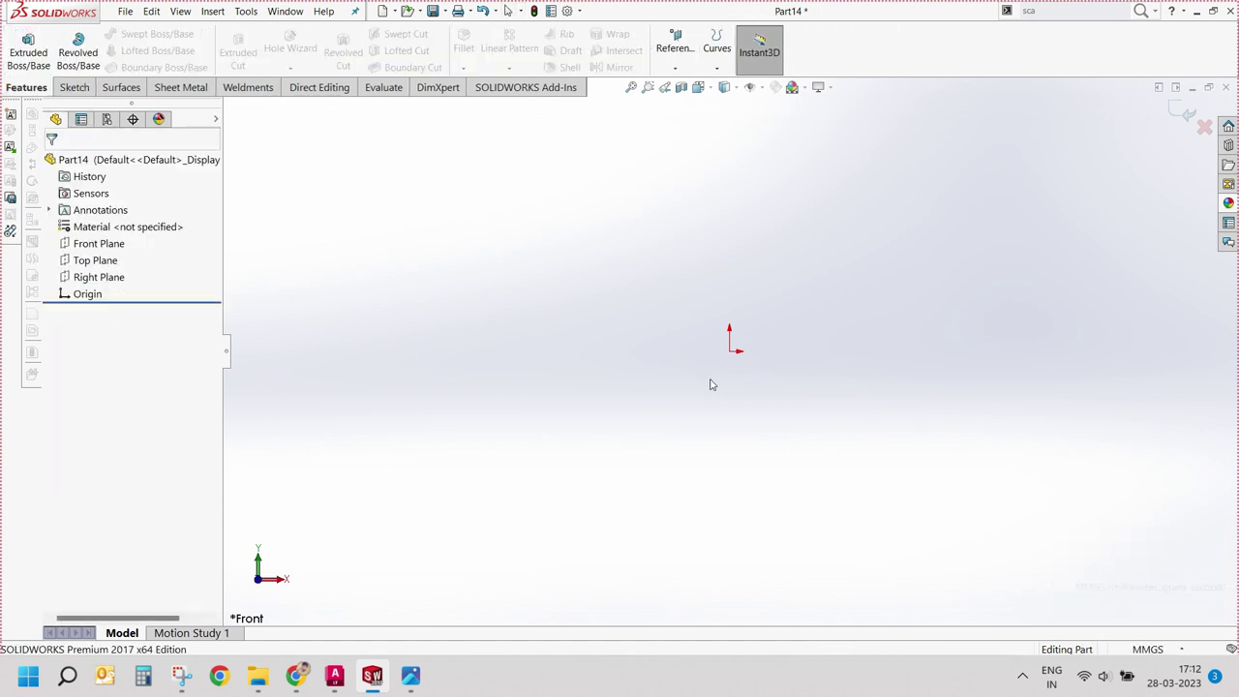
Step: Sketch a center rectangle at the origin on the Front Plane
left_click(29, 64)
left_click(549, 235)
left_click(129, 50)
left_click(729, 350)
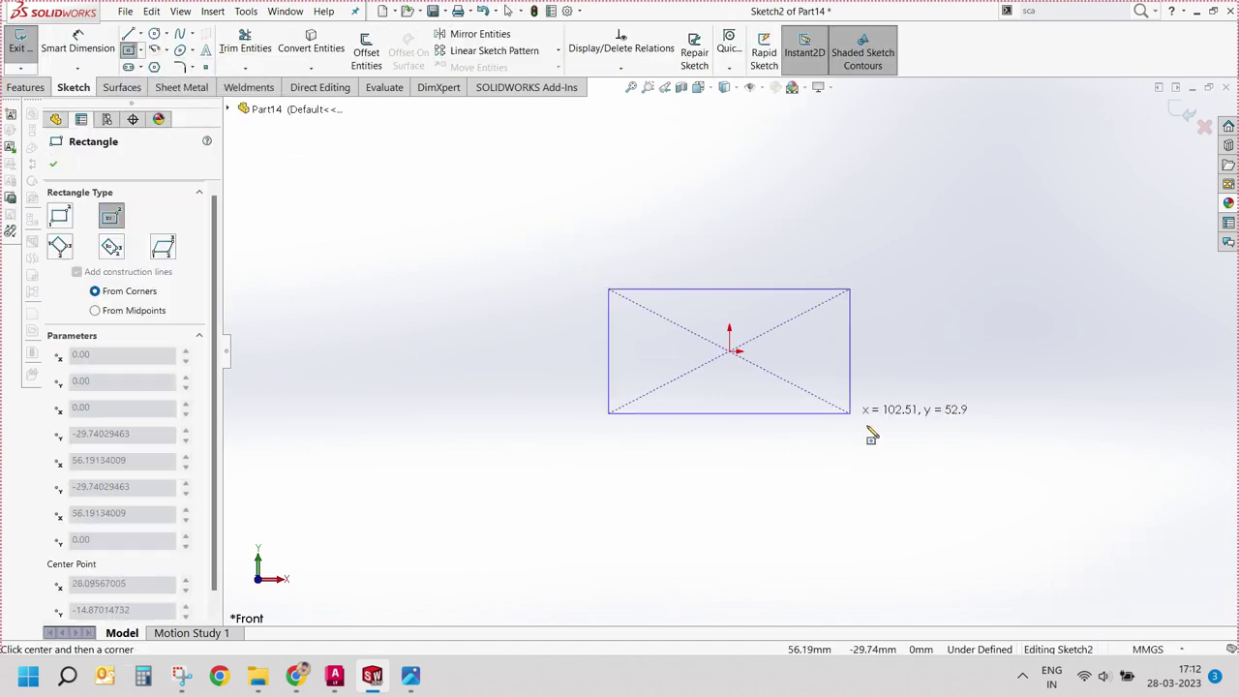
left_click(918, 459)
Step: Dimension the rectangle width to 1400 mm and make its top and left edges equal
left_click(78, 48)
left_click(595, 242)
left_click(613, 199)
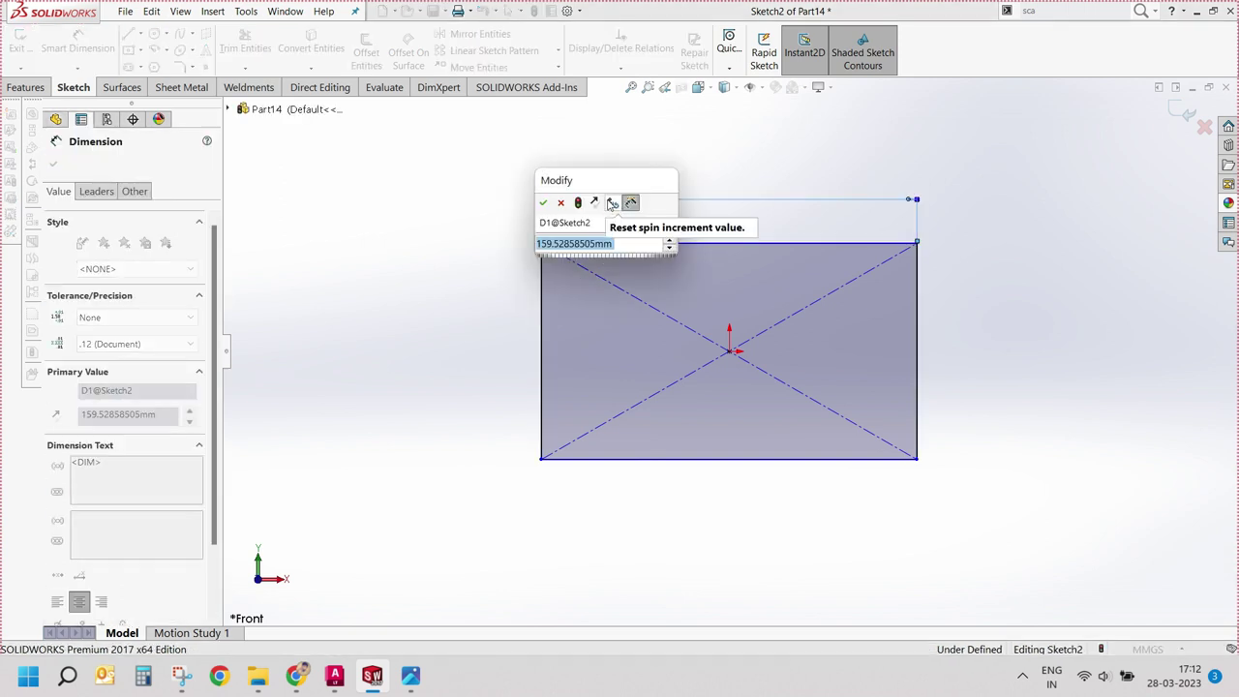
type("1400")
key("Return")
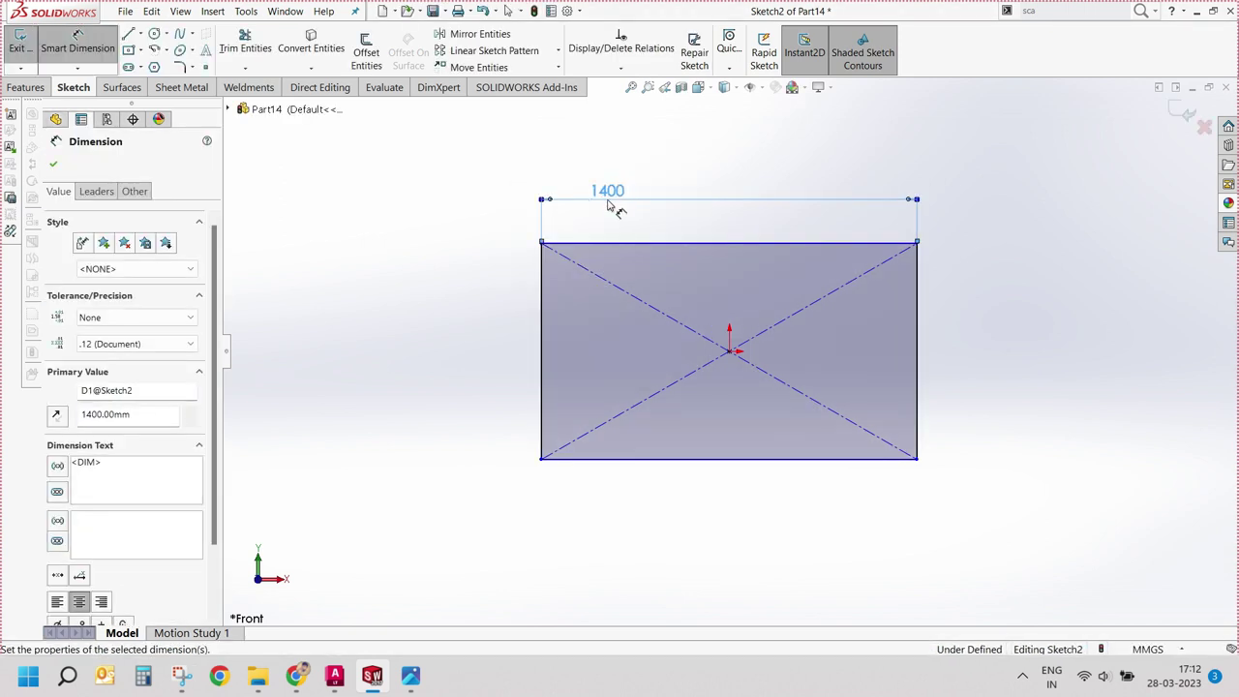
left_click(620, 243)
left_click(541, 348, "ctrl")
left_click(691, 216)
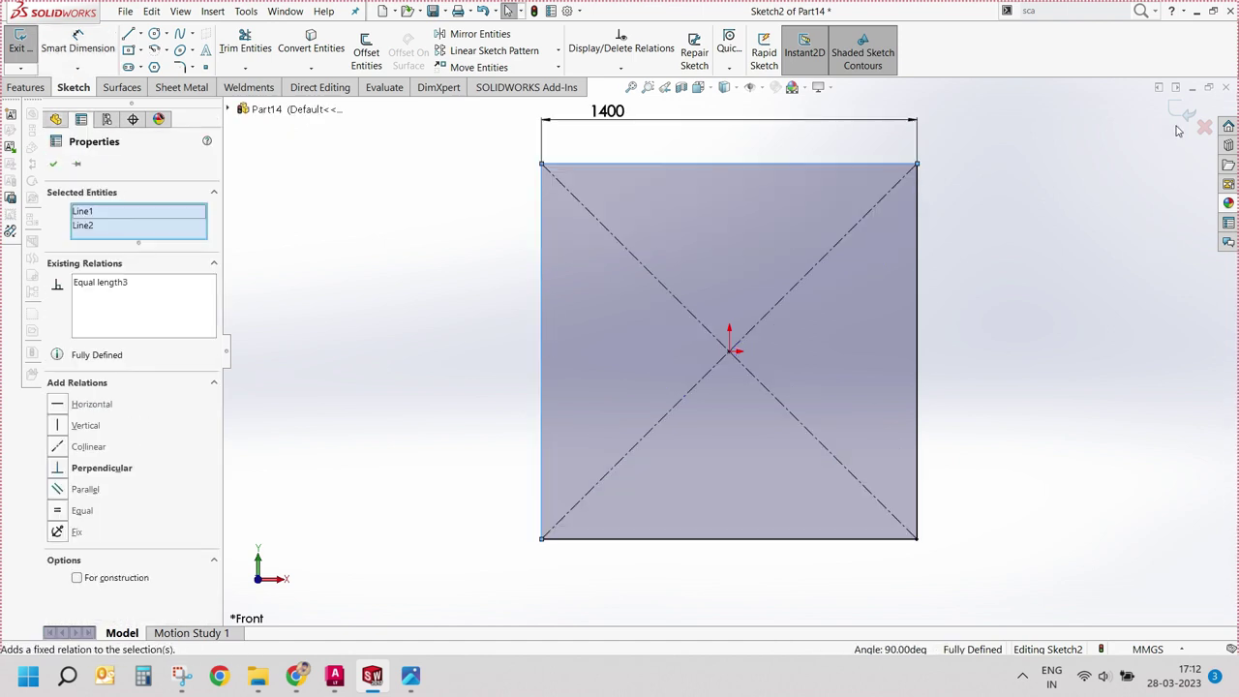
left_click(972, 274)
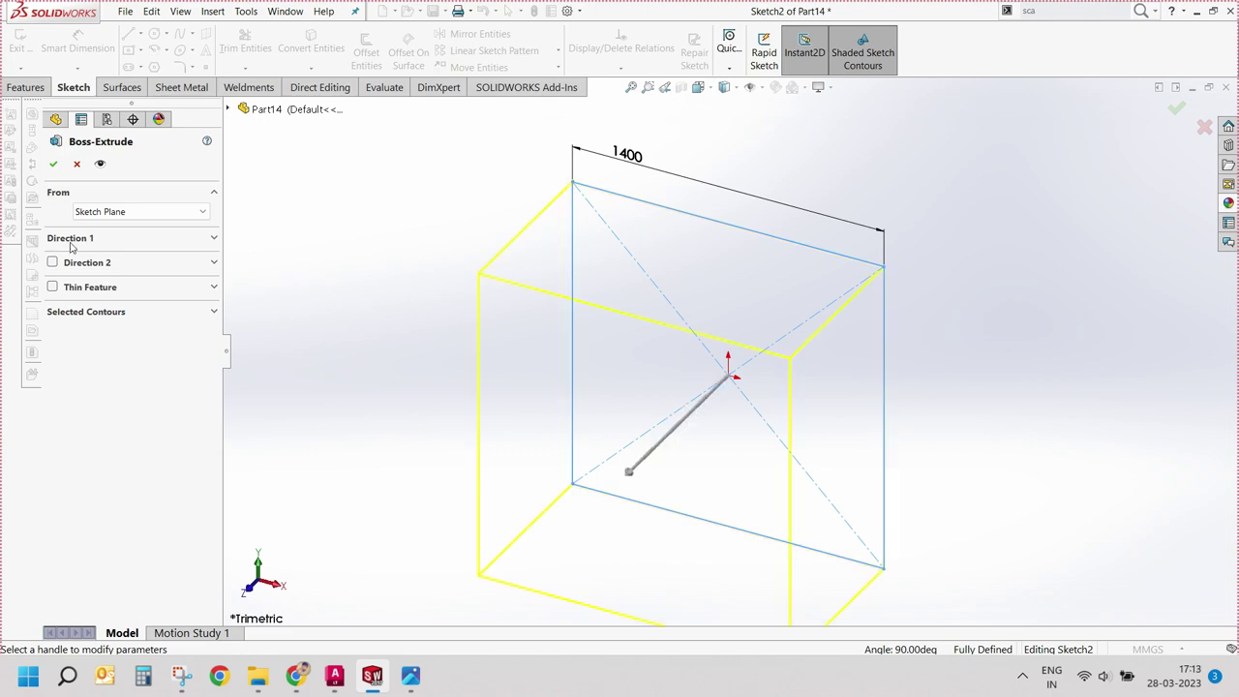
Step: Accept the 800 mm extrusion and shell it to 10 mm walls with the top face removed
left_click(53, 165)
left_click(584, 319)
mouse_move(584, 319)
middle_mouse_down()
mouse_move(631, 188)
mouse_move(430, 161)
middle_mouse_up()
left_click(74, 87)
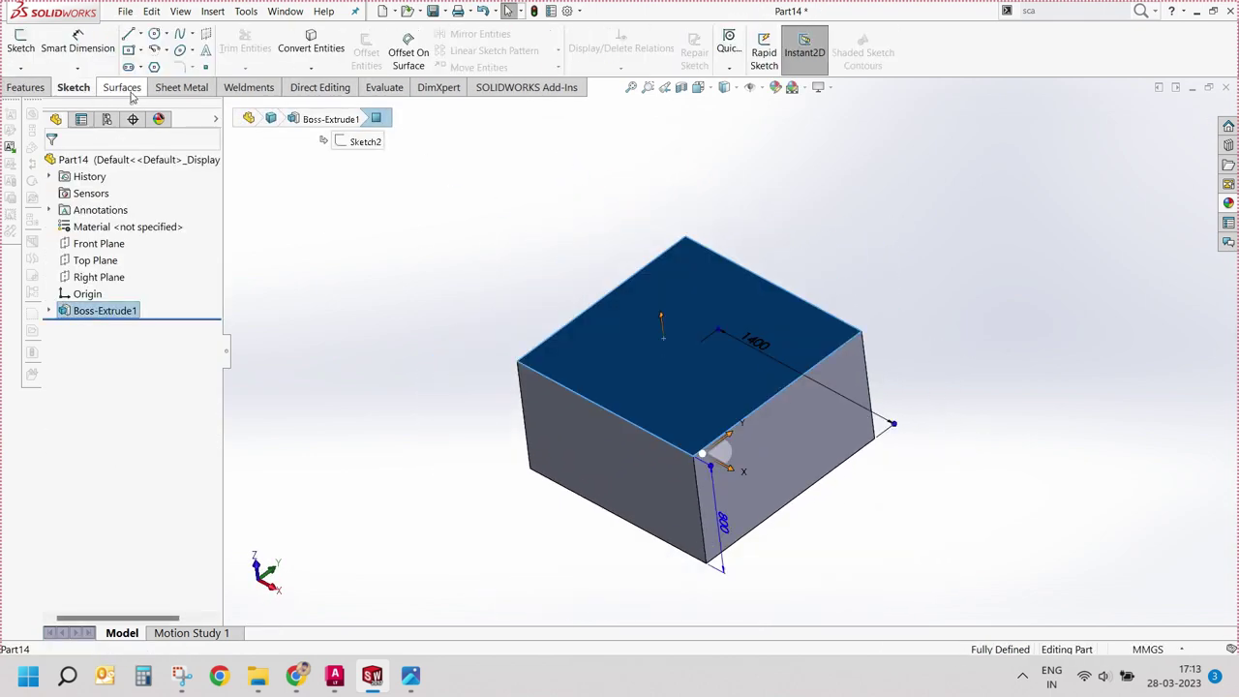
left_click(181, 88)
left_click(26, 87)
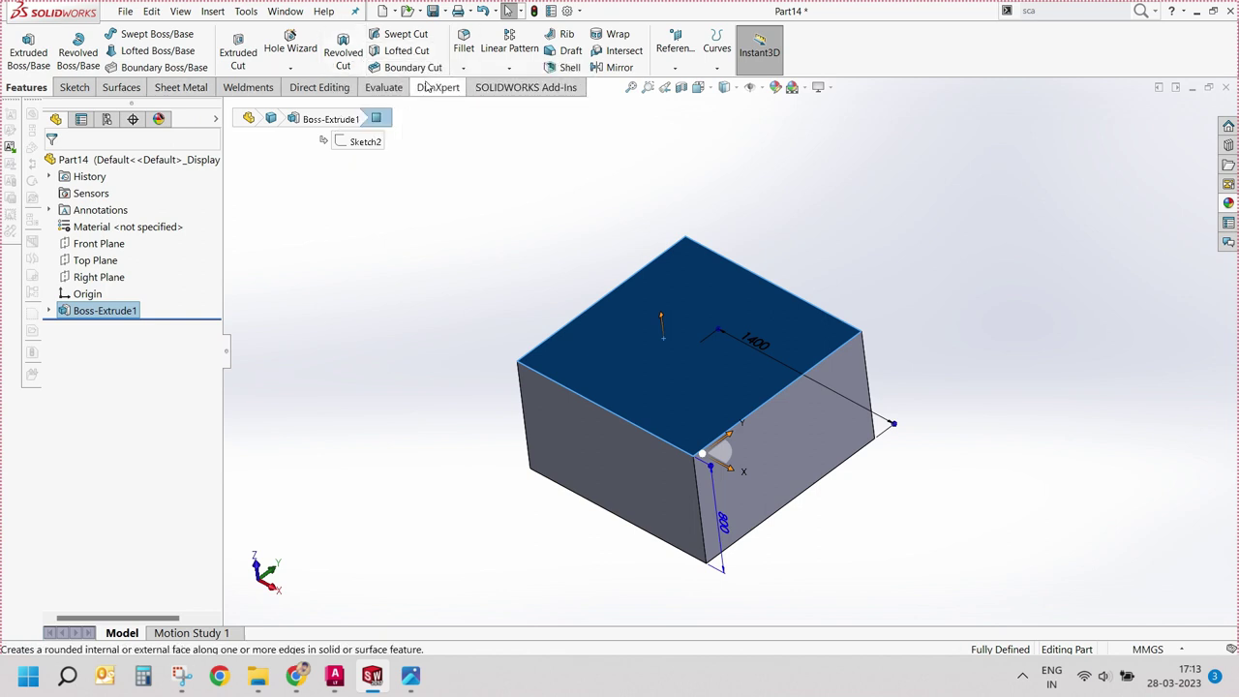
left_click(565, 67)
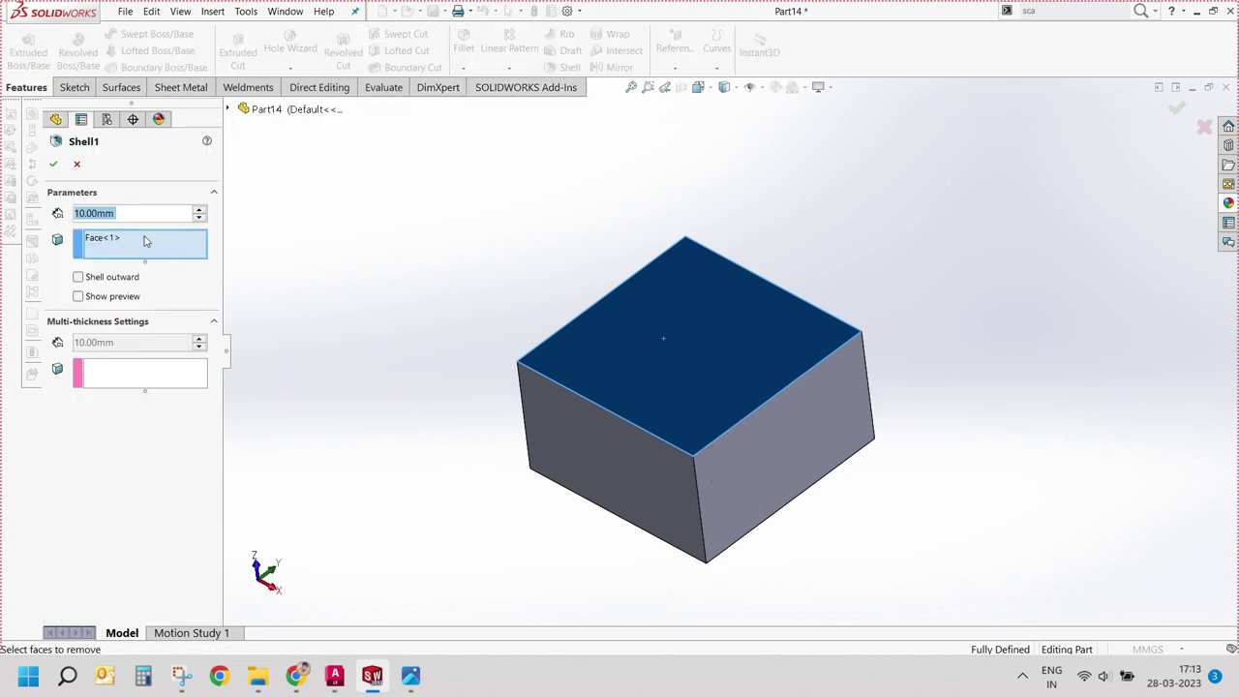
key("Return")
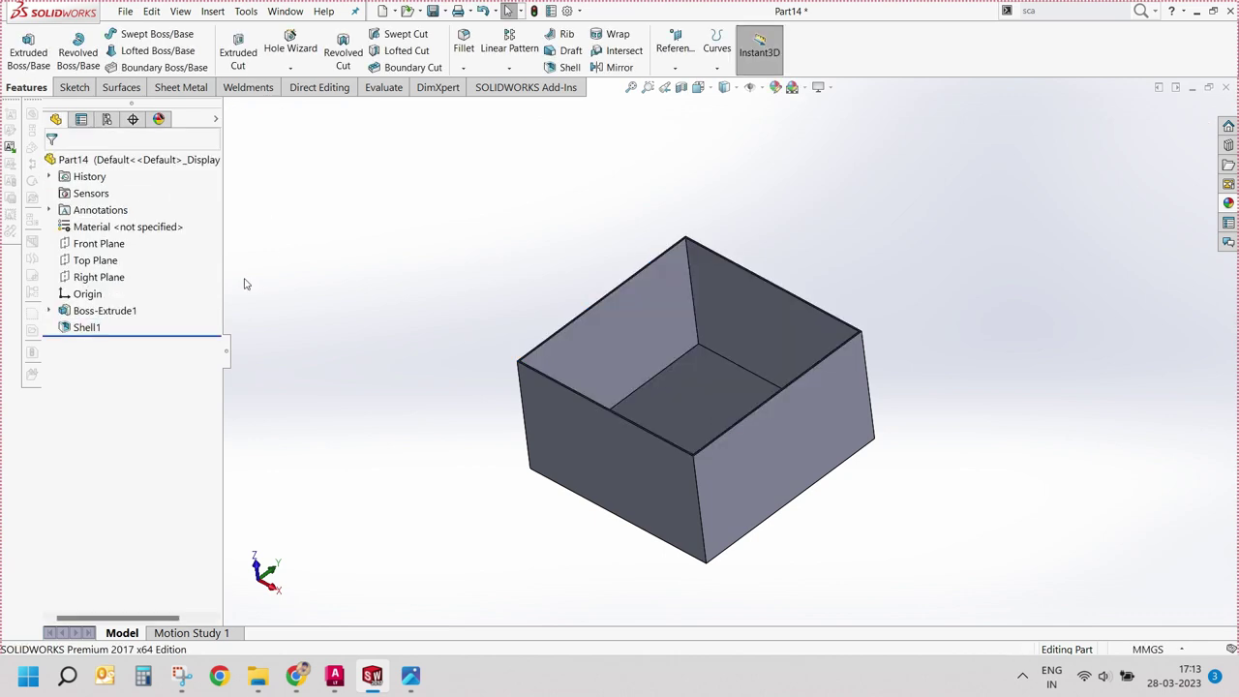
Step: Open a new sketch on the box's large front face, viewed normal to it
left_click(630, 468)
key("ctrl+8")
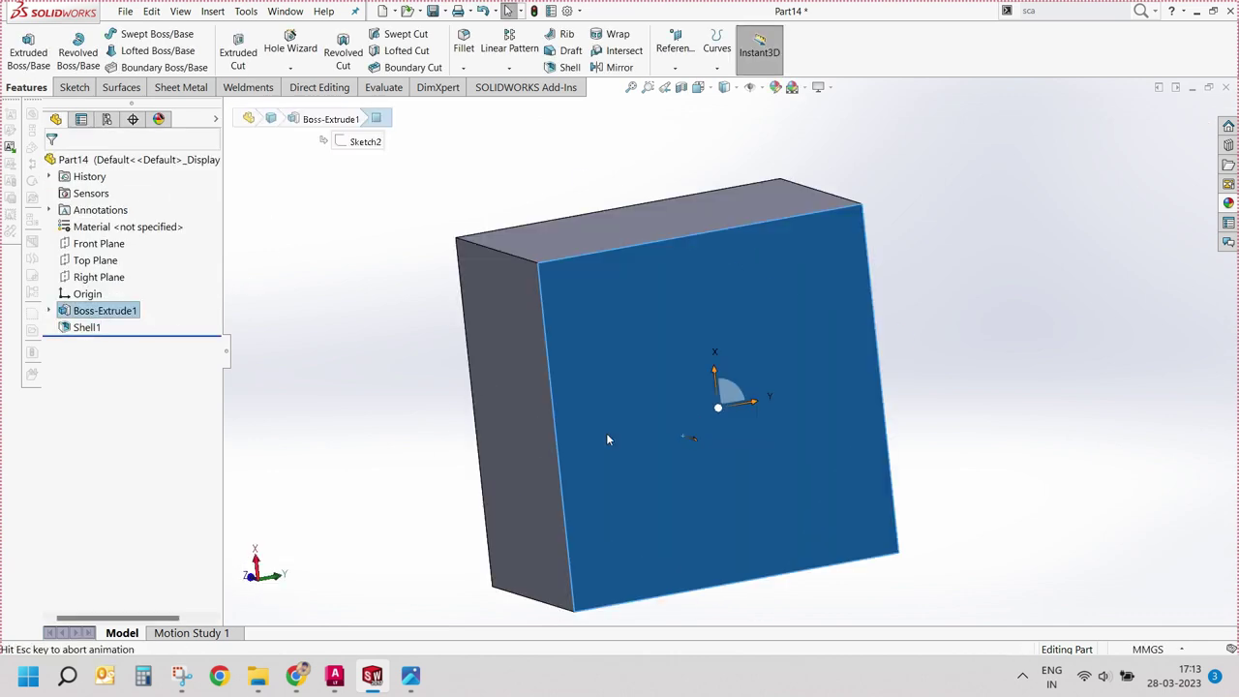
left_click(255, 125)
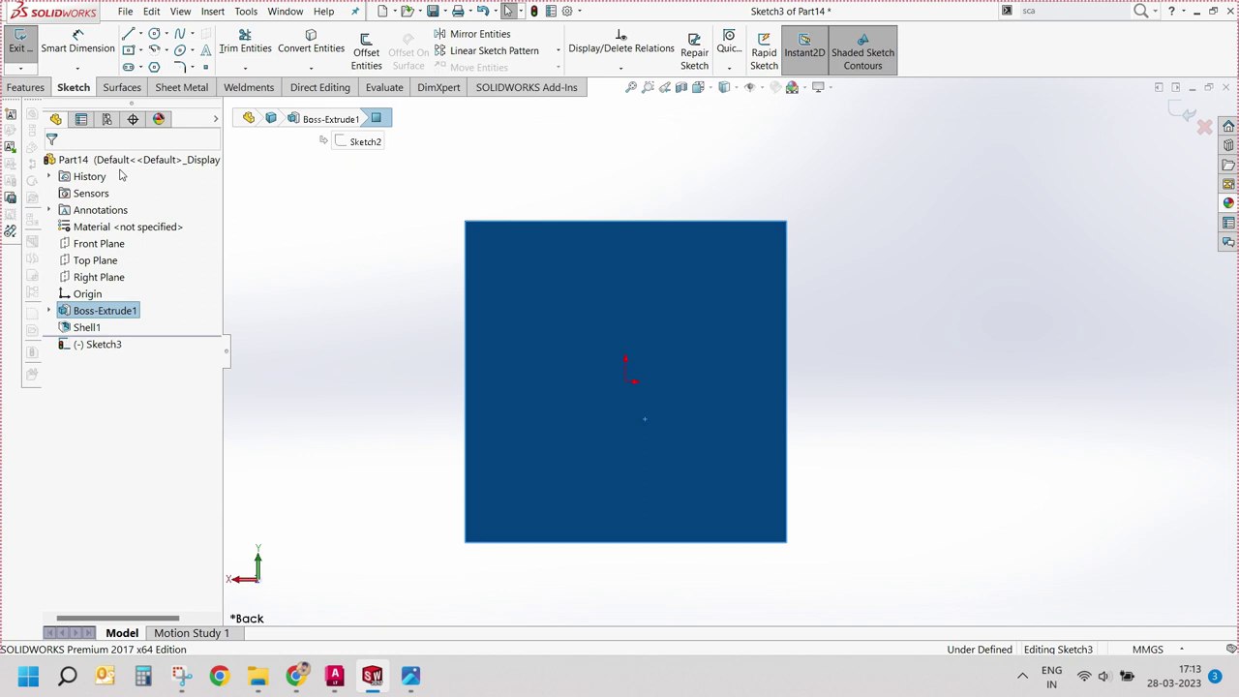
Step: Begin a center rectangle on the face, then cancel it so Sketch3 stays empty
left_click(141, 49)
left_click(170, 86)
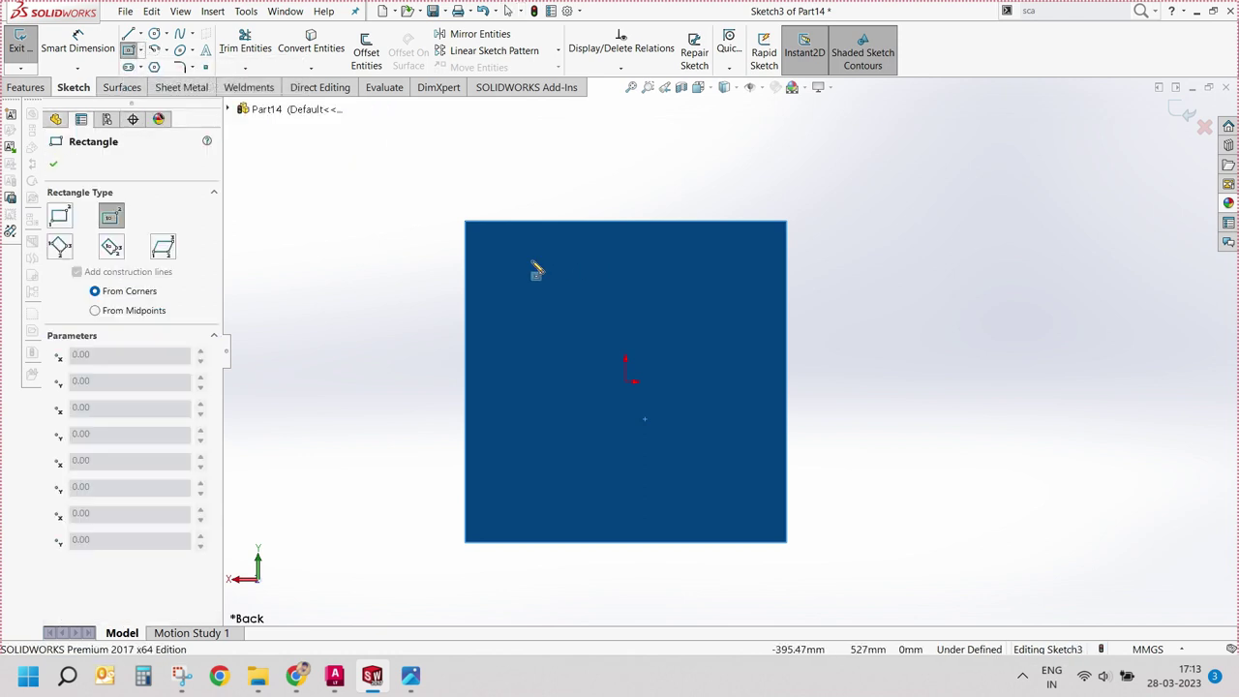
left_click(480, 241)
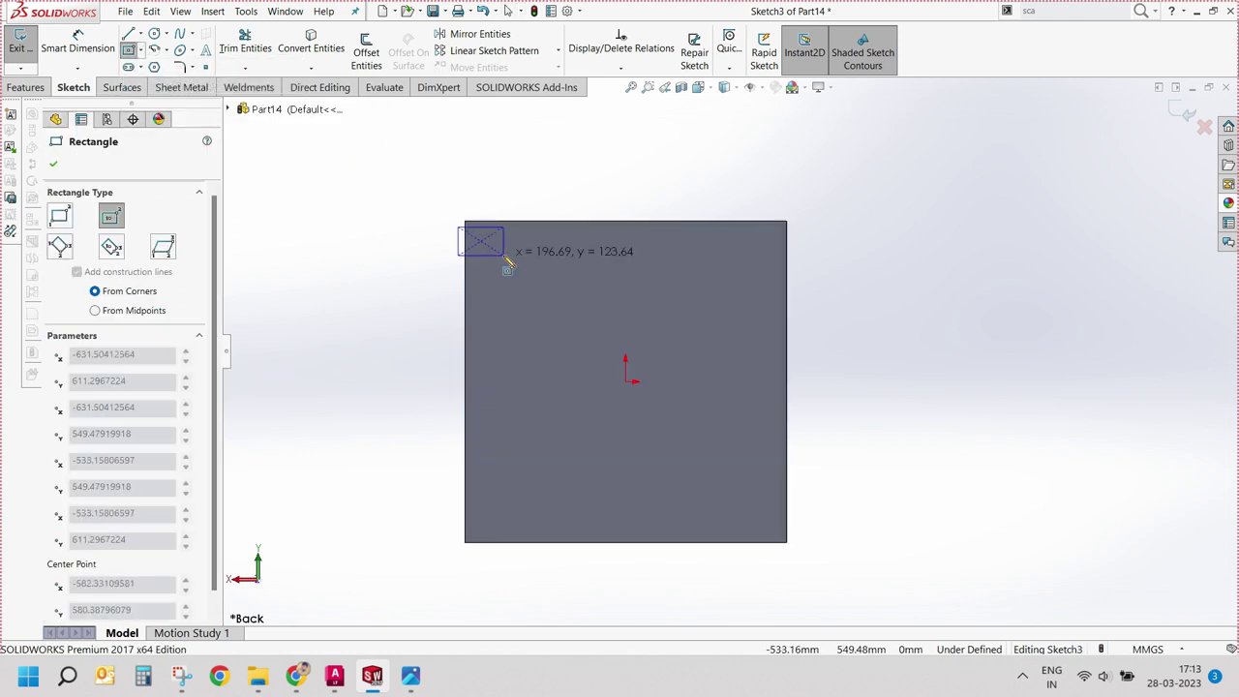
key("Escape")
left_click(675, 359)
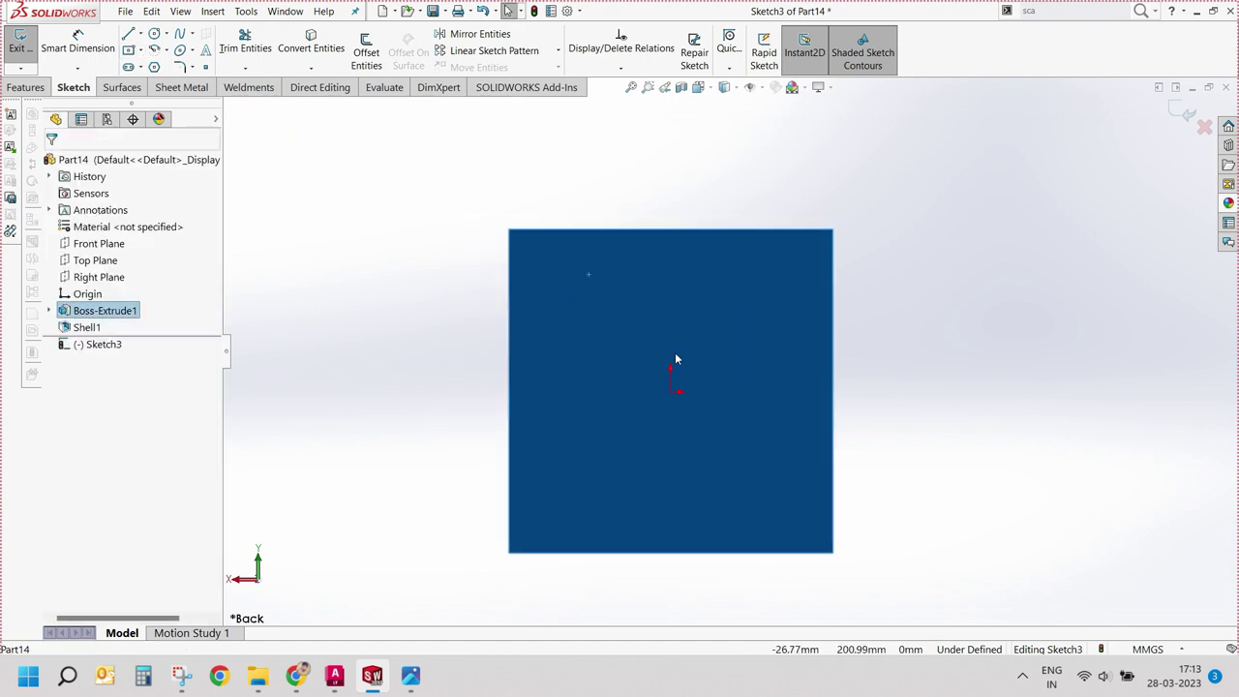
scroll(720, 433, "down", 2)
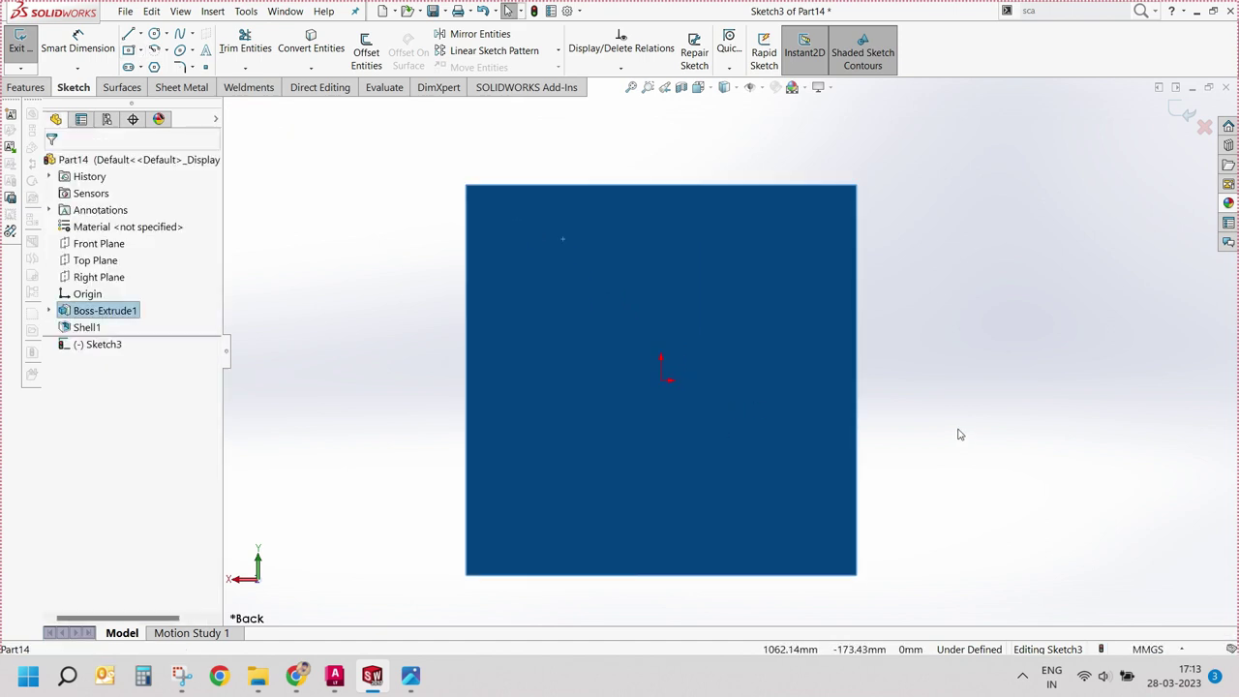
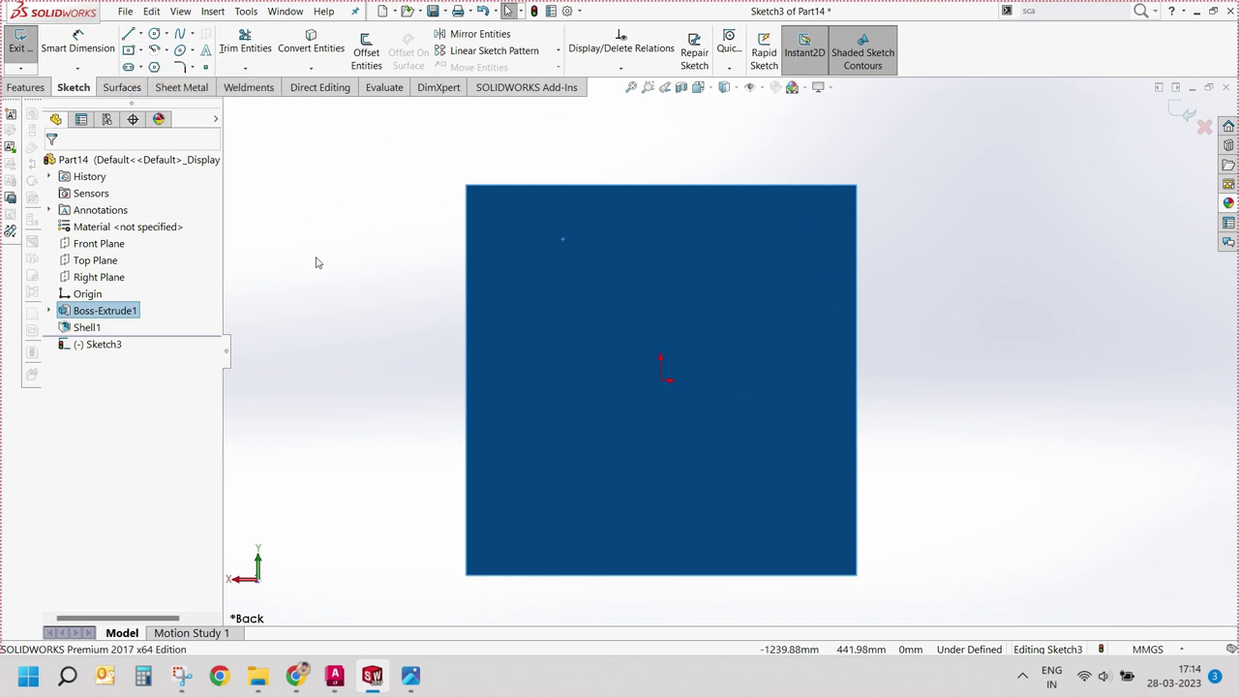
Step: Draw four small rectangles, one at each corner of the back face, as leg outlines
key("f")
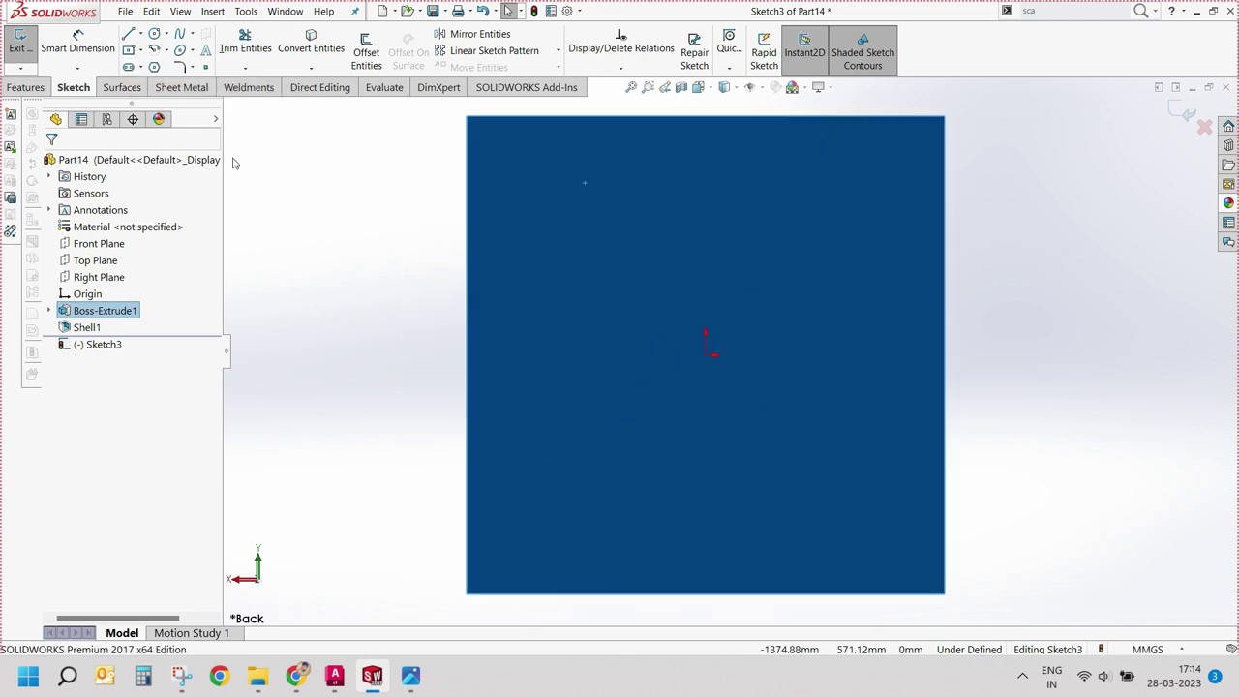
left_click(129, 49)
left_click(476, 127)
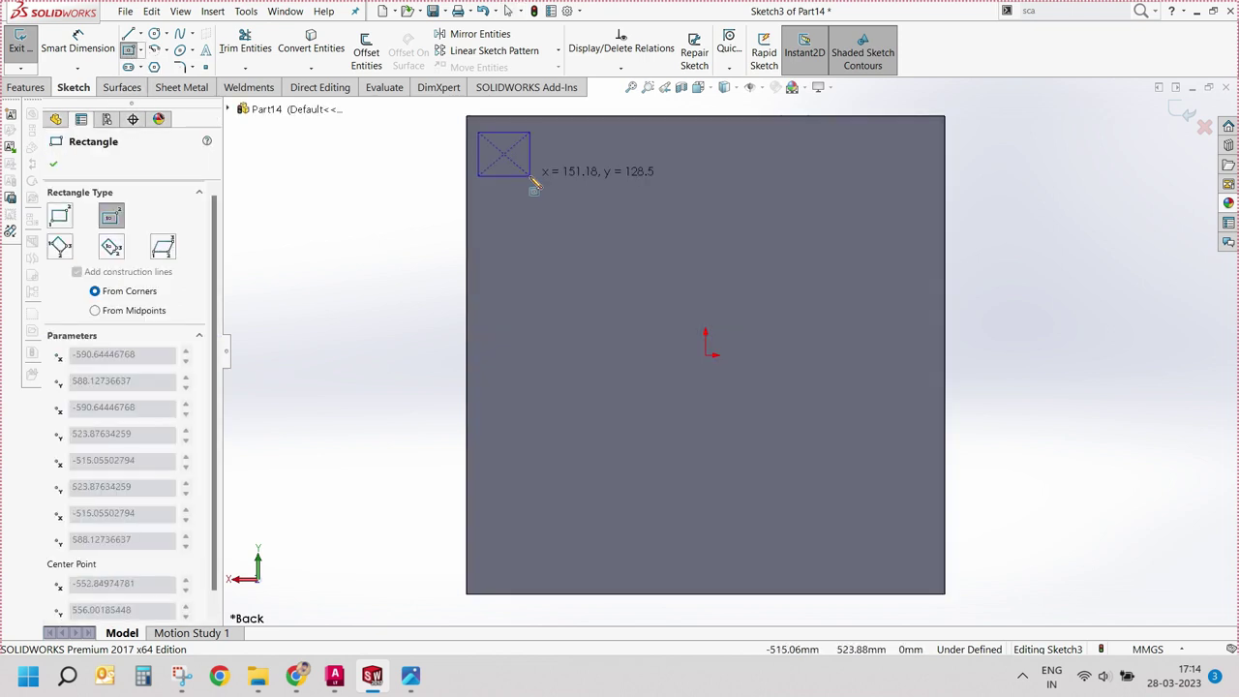
left_click(530, 179)
left_click(890, 153)
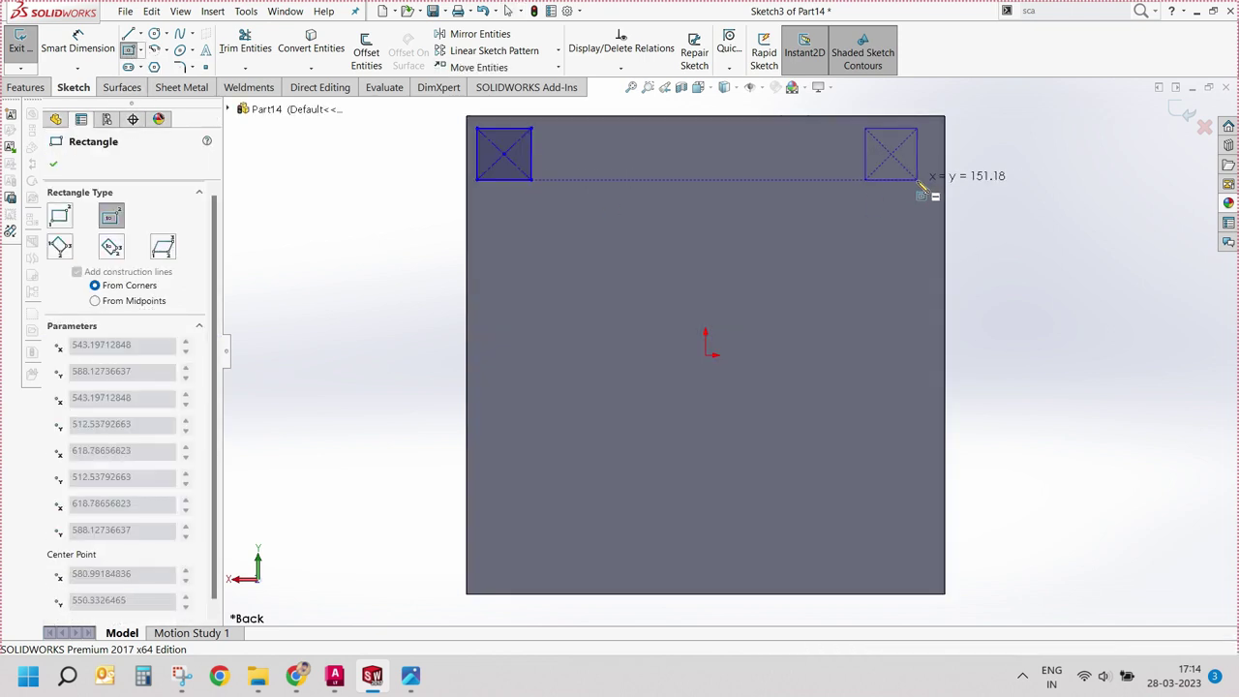
left_click(919, 179)
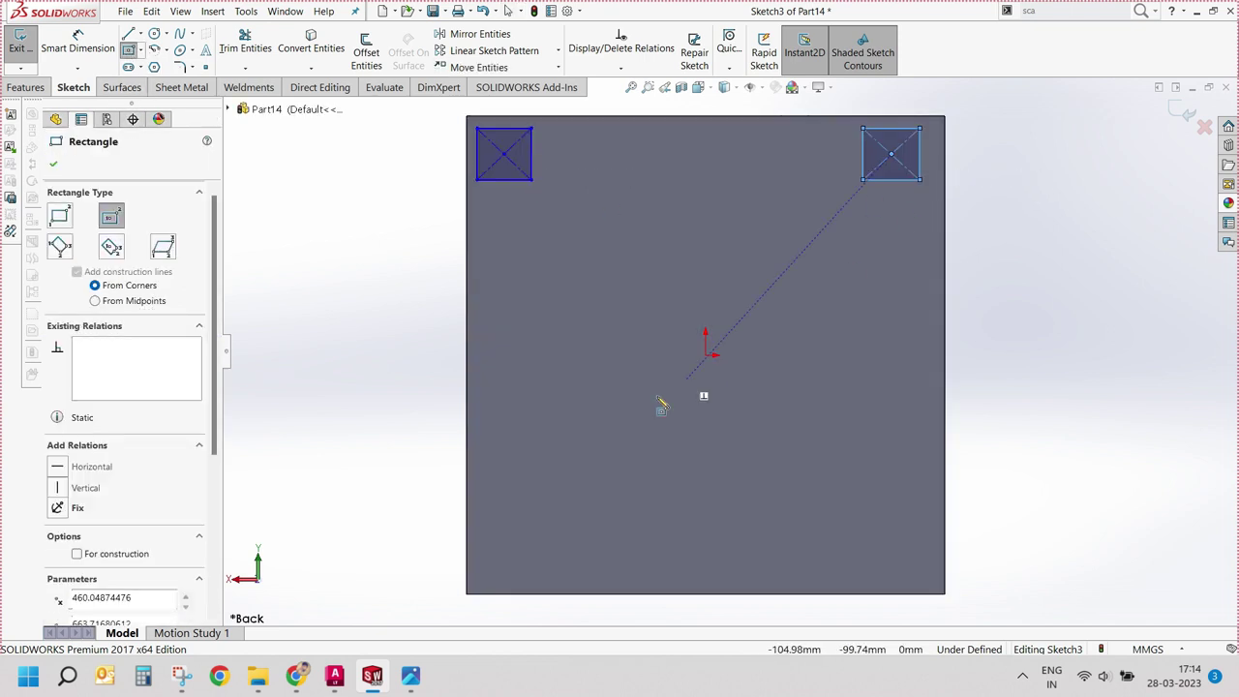
left_click(503, 559)
left_click(552, 584)
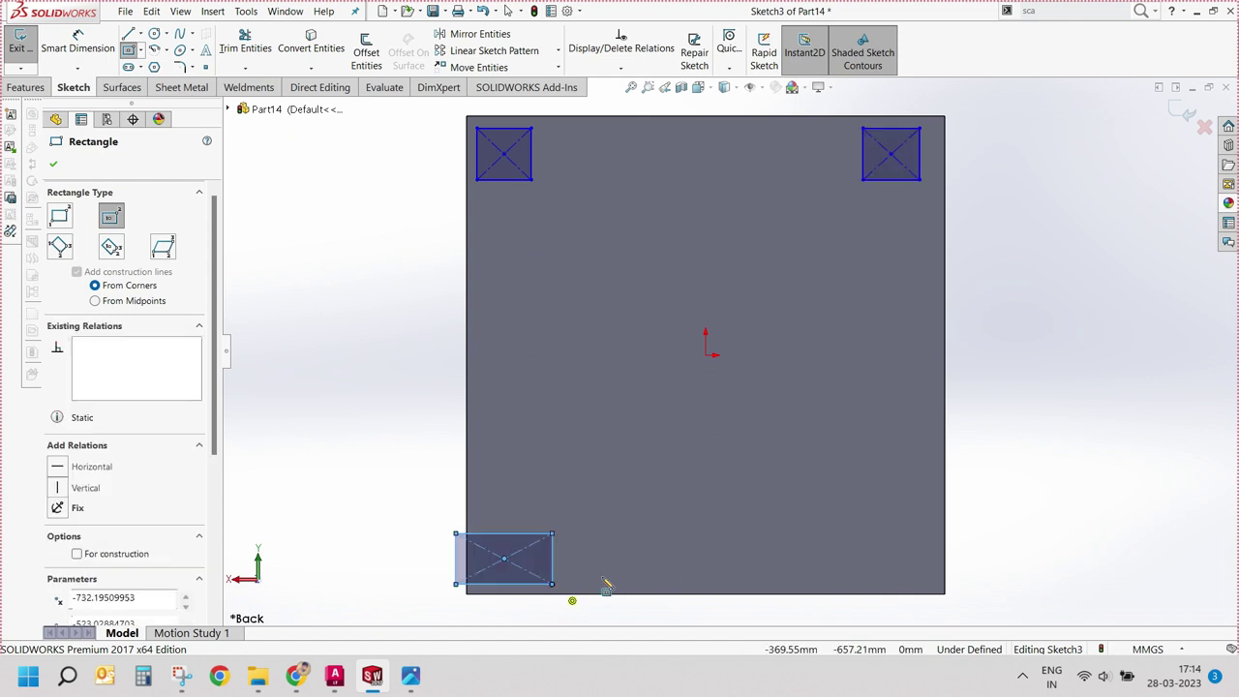
left_click(919, 558)
left_click(863, 533)
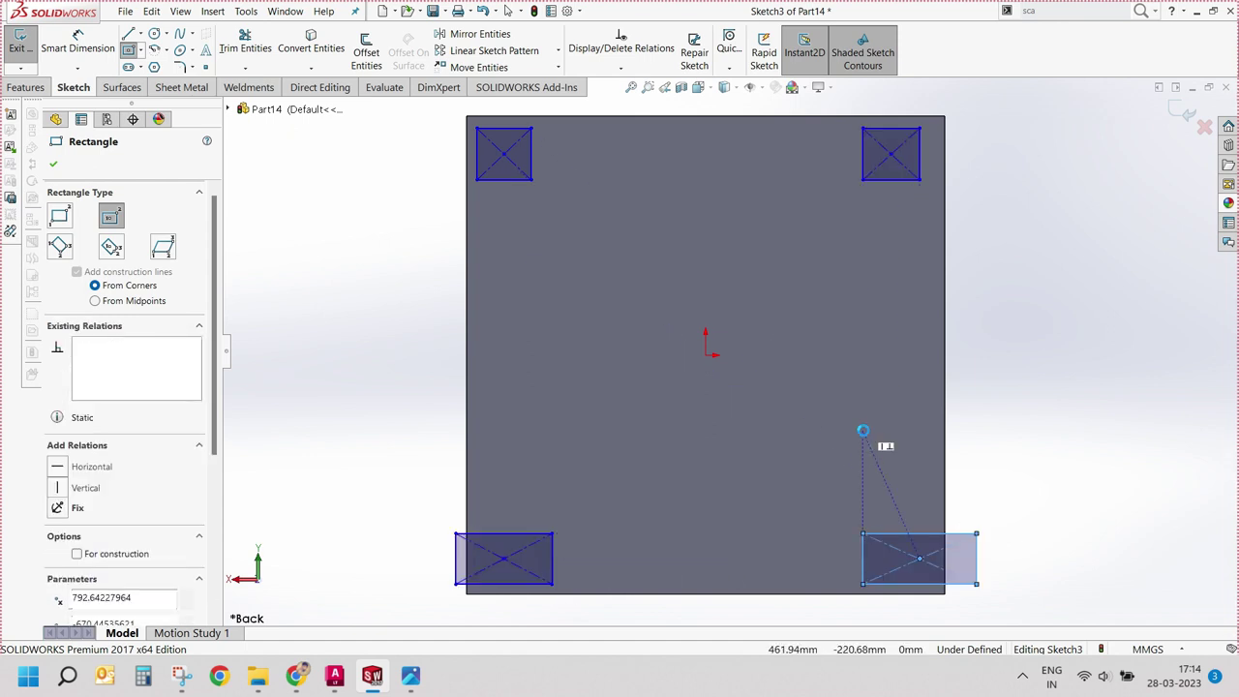
Step: Make the adjacent sides of the top-left and top-right rectangles equal
key("Escape")
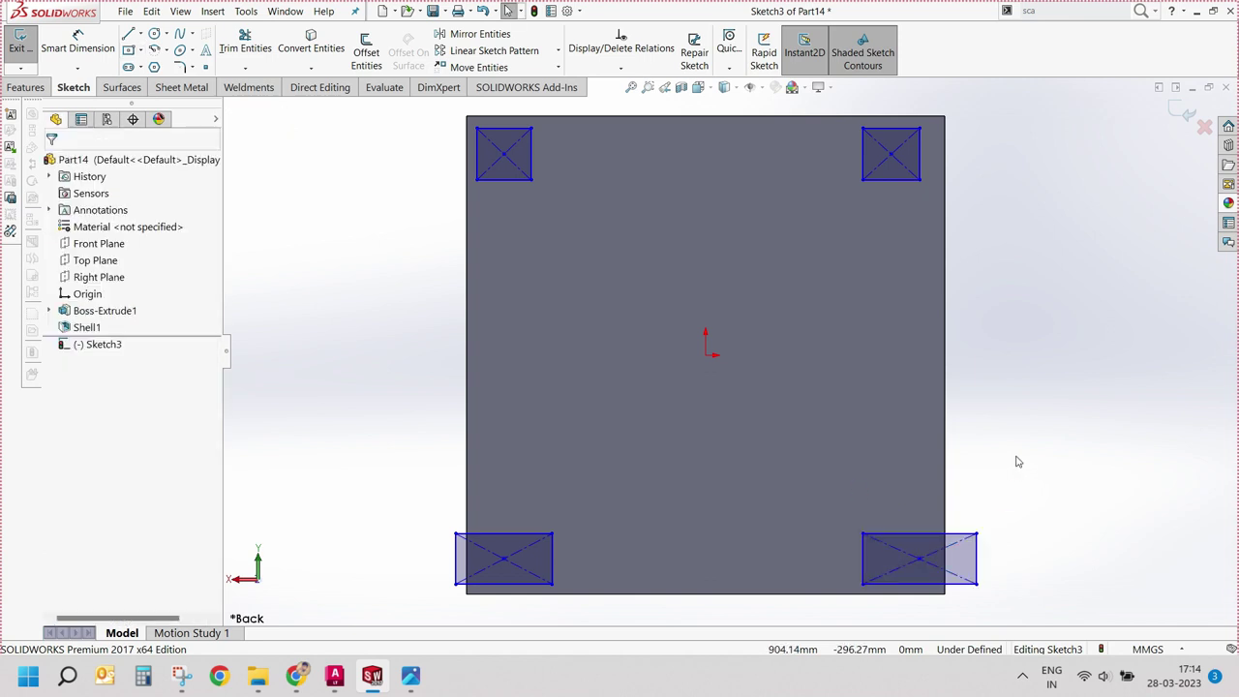
key("ctrl+a")
scroll(221, 345, "down", 2)
scroll(221, 345, "down", 2)
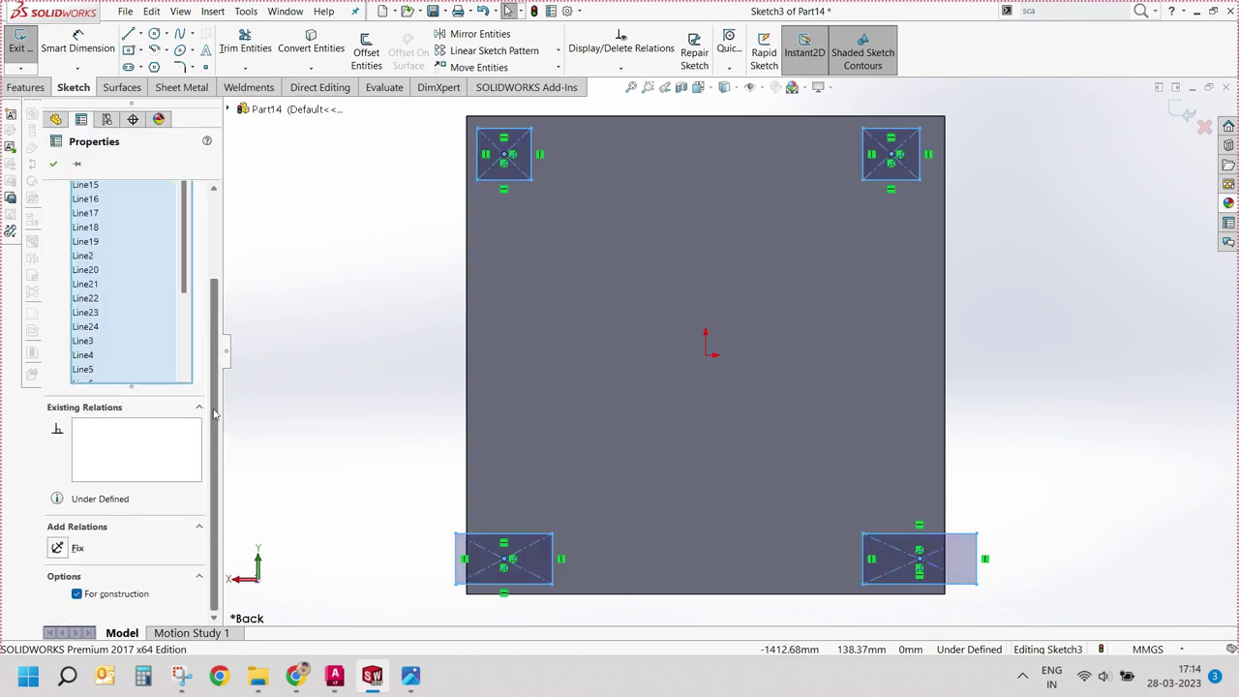
scroll(222, 345, "up", 2)
scroll(223, 346, "up", 2)
scroll(184, 339, "down", 3)
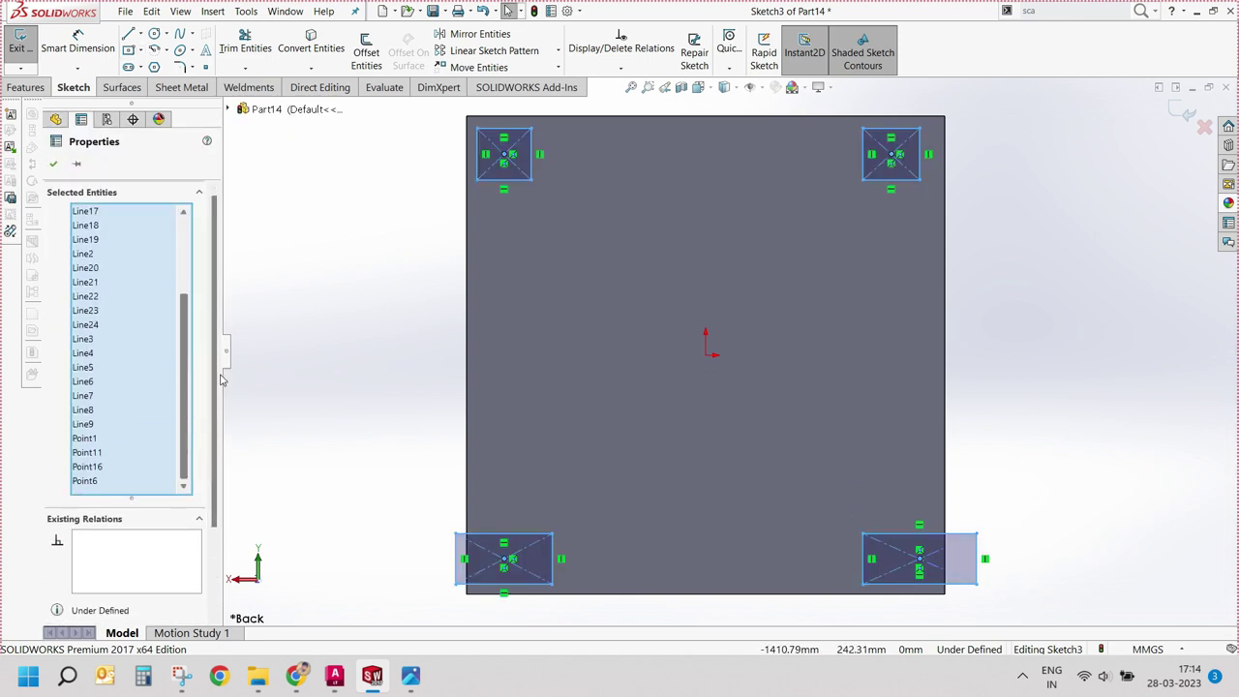
scroll(145, 484, "down", 2)
key("Escape")
scroll(651, 447, "up", 2)
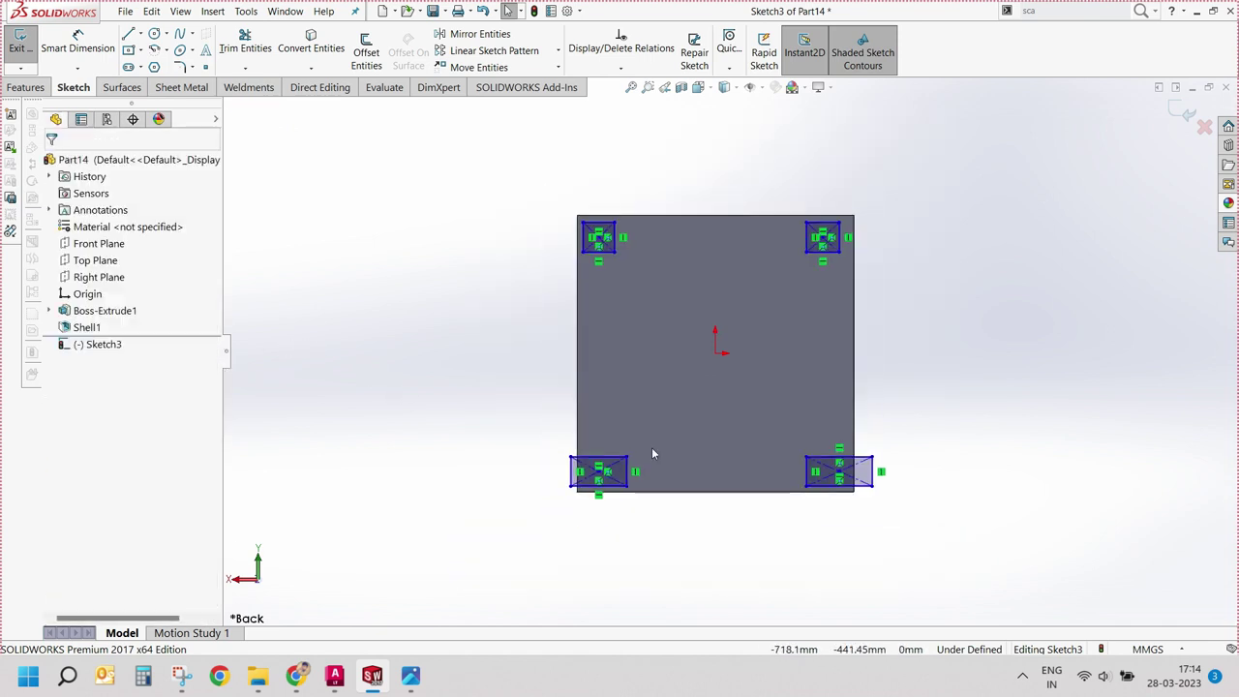
scroll(715, 424, "up", 1)
scroll(752, 413, "up", 1)
scroll(738, 310, "down", 2)
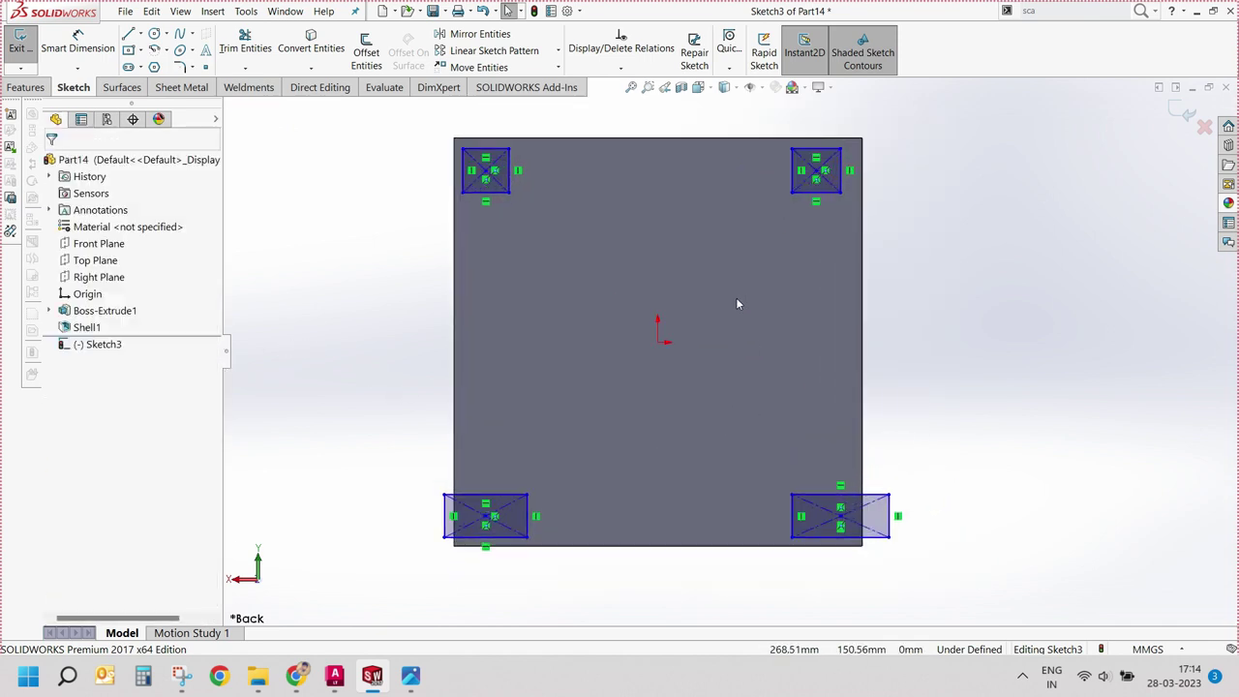
left_click(509, 184)
left_click(812, 200)
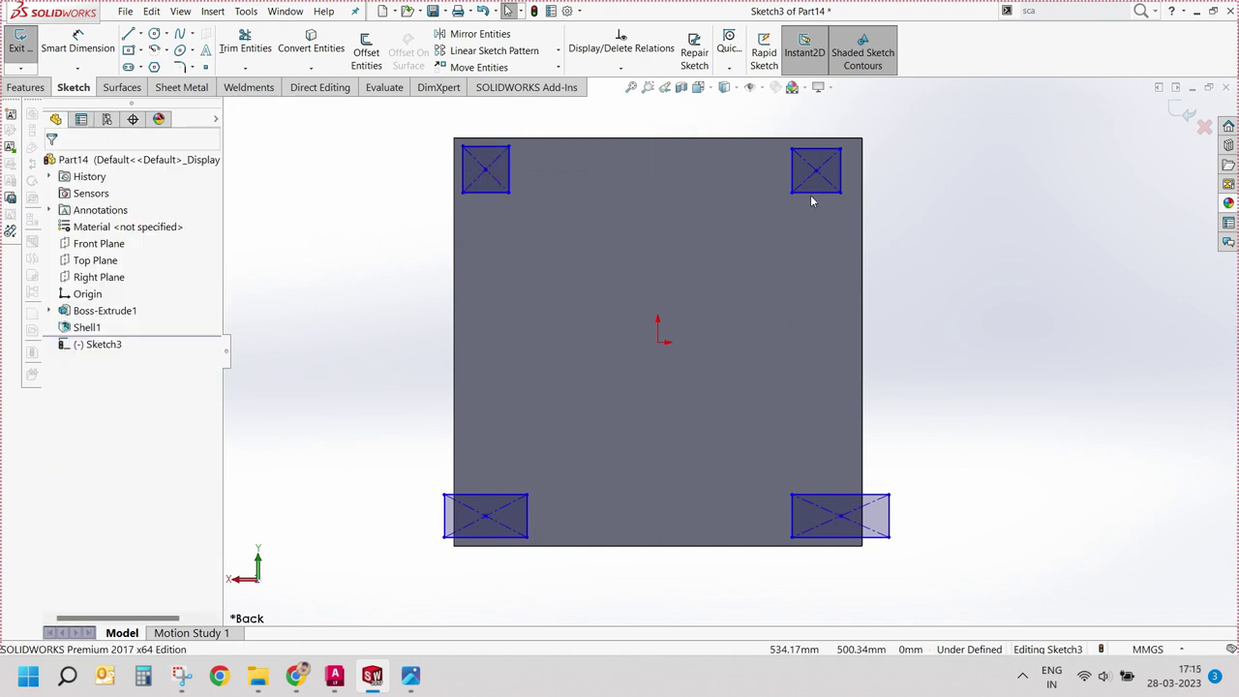
left_click(794, 176)
left_click(837, 192, "ctrl")
left_click(948, 139)
Step: Make the adjacent sides of the bottom-left and bottom-right rectangles equal
left_click(500, 500)
left_click(527, 518, "ctrl")
left_click(655, 461)
left_click(1029, 484)
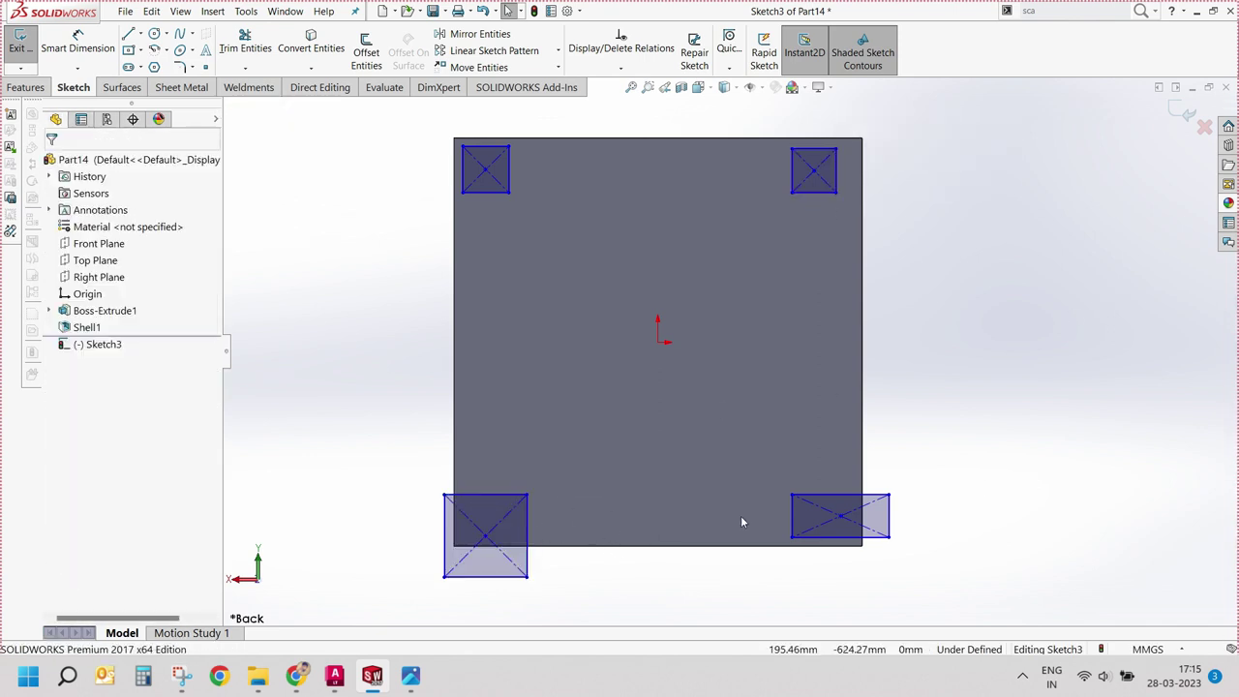
left_click(794, 523)
left_click(828, 496, "ctrl")
left_click(973, 438)
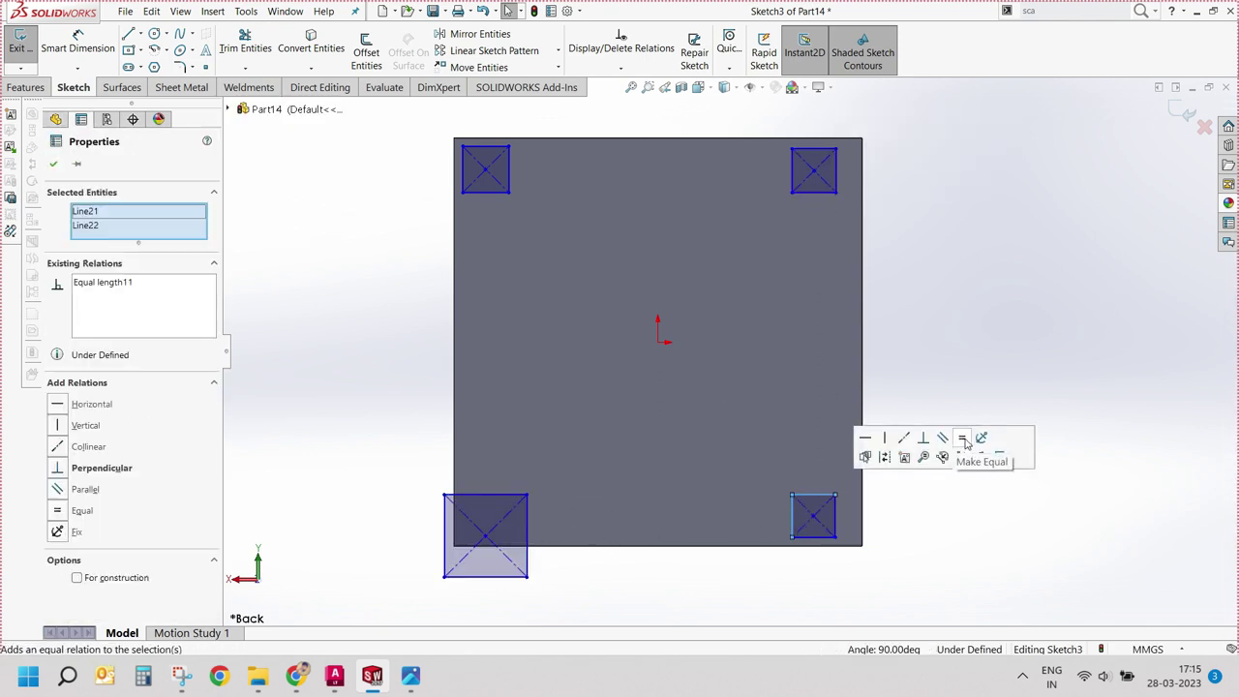
left_click(973, 363)
Step: Draw a construction center rectangle from the origin out toward the top-right square
left_click(141, 52)
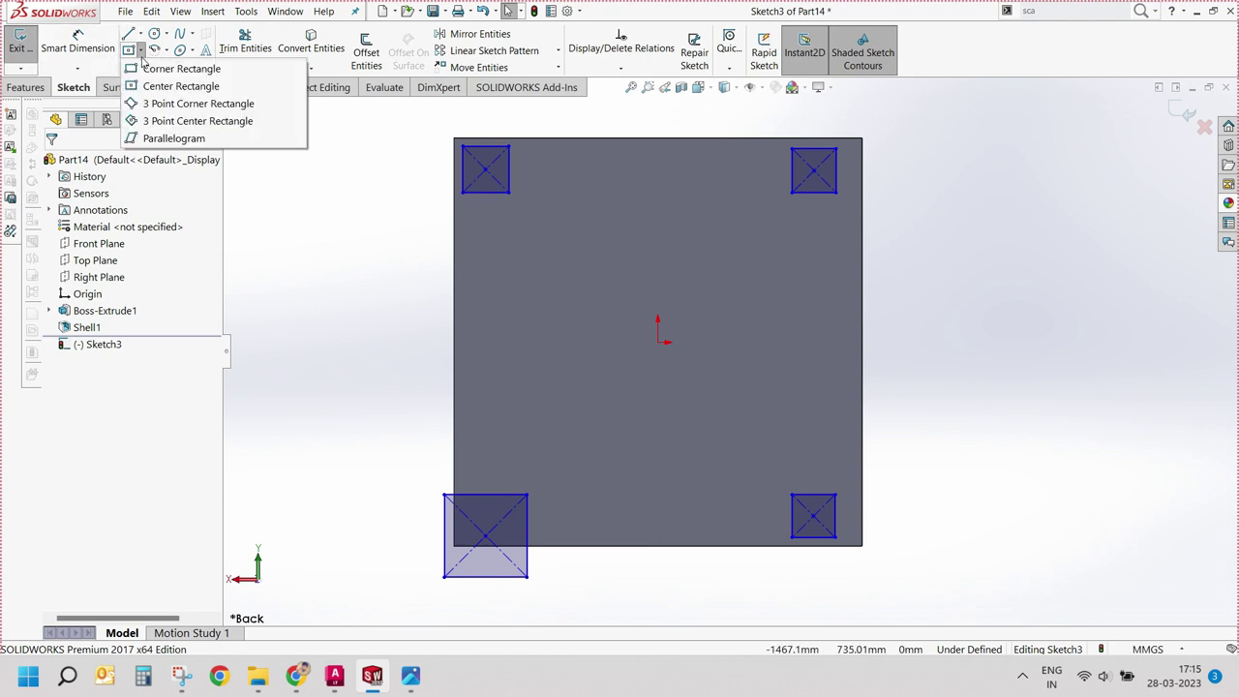
left_click(193, 86)
left_click(657, 341)
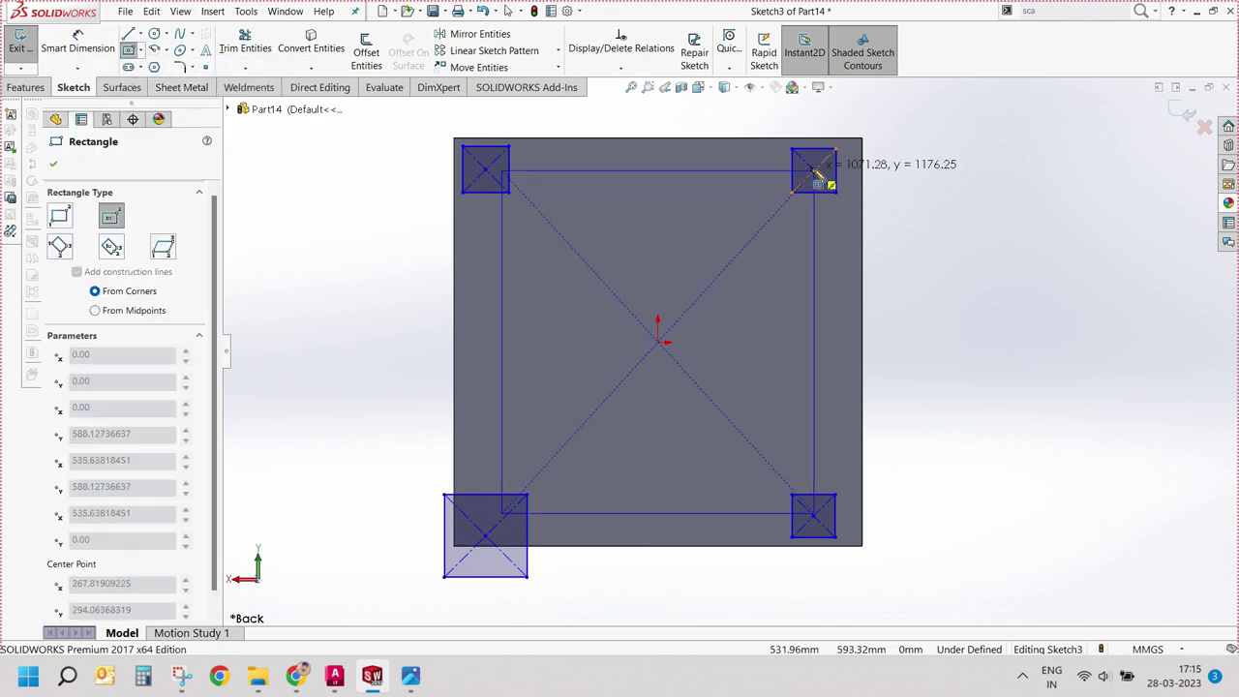
left_click(791, 230)
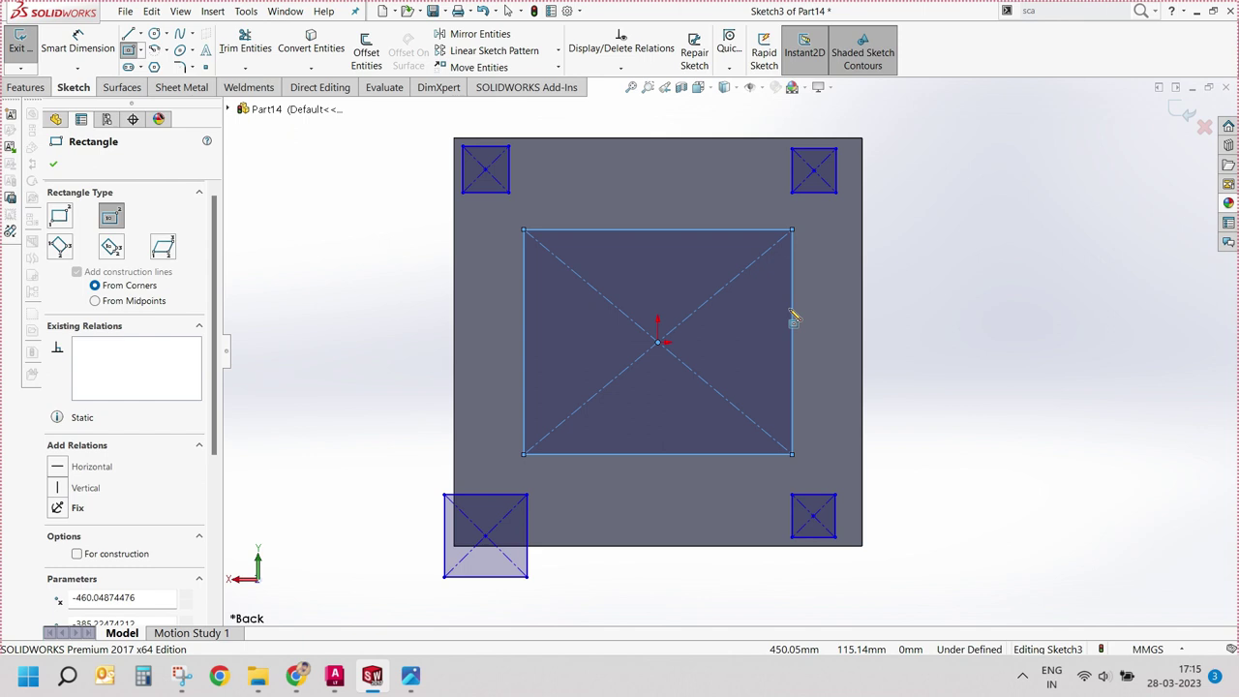
left_click(76, 555)
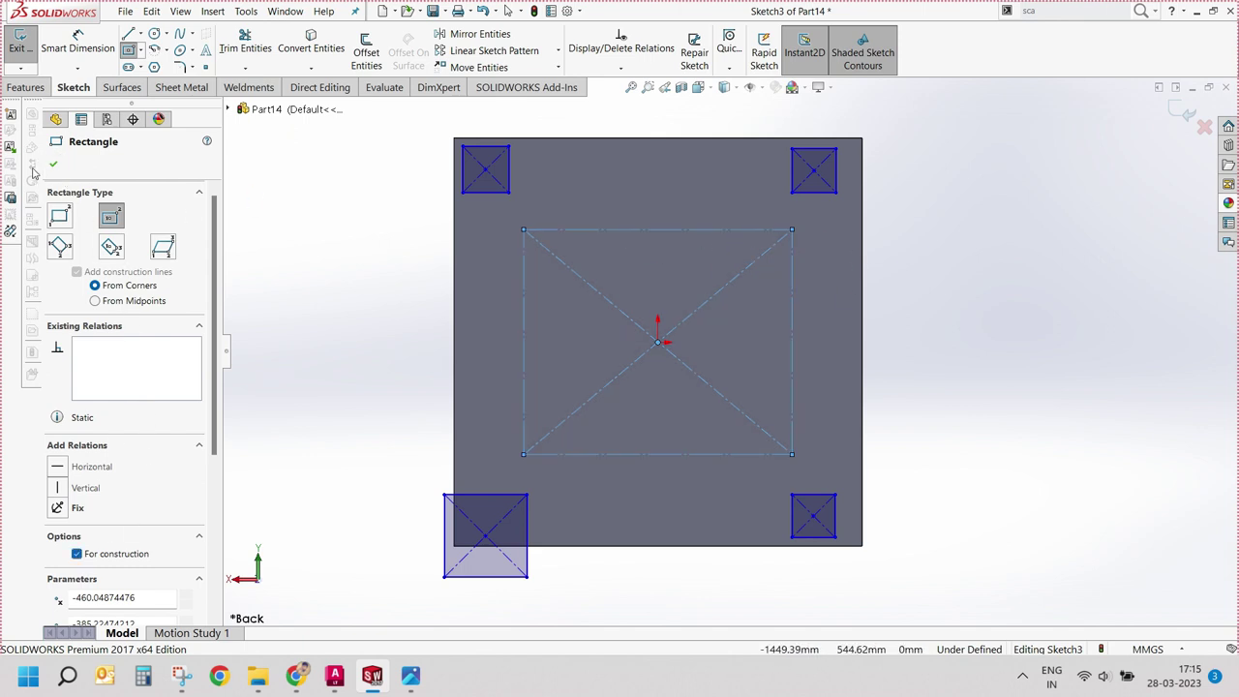
key("Escape")
Step: Drag the construction rectangle's corner onto the top-right square's centre
left_click_drag(792, 233, 813, 170)
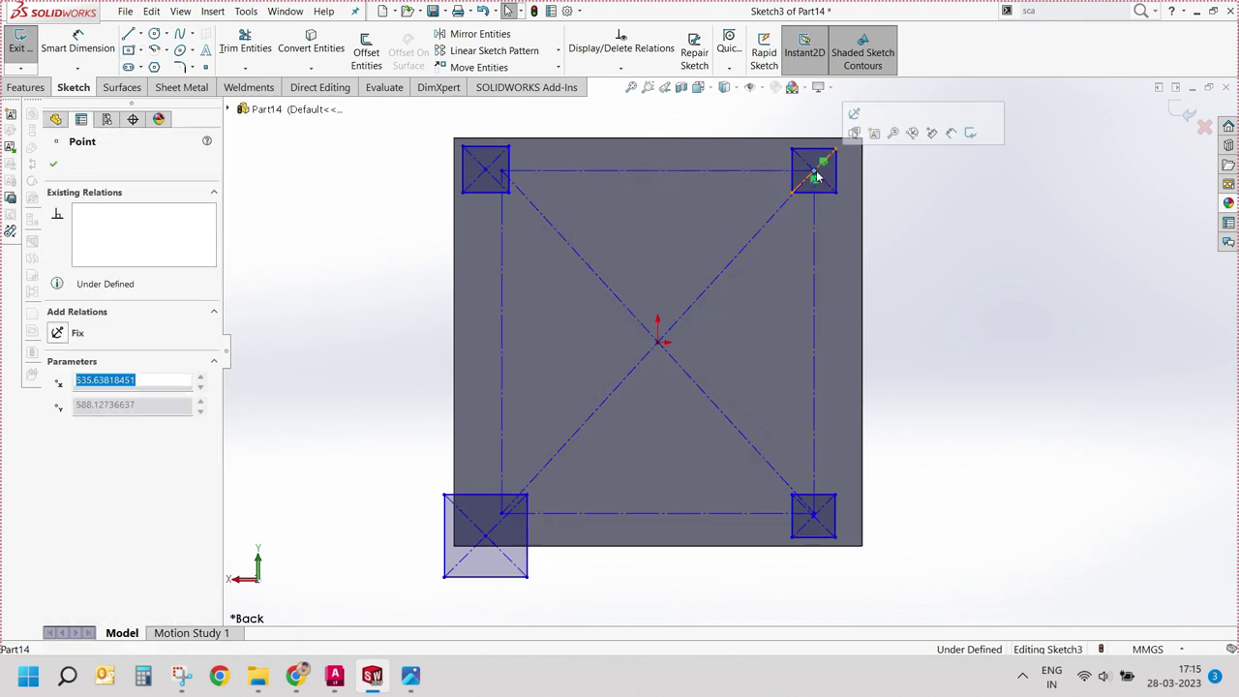
left_click(78, 44)
left_click(812, 340)
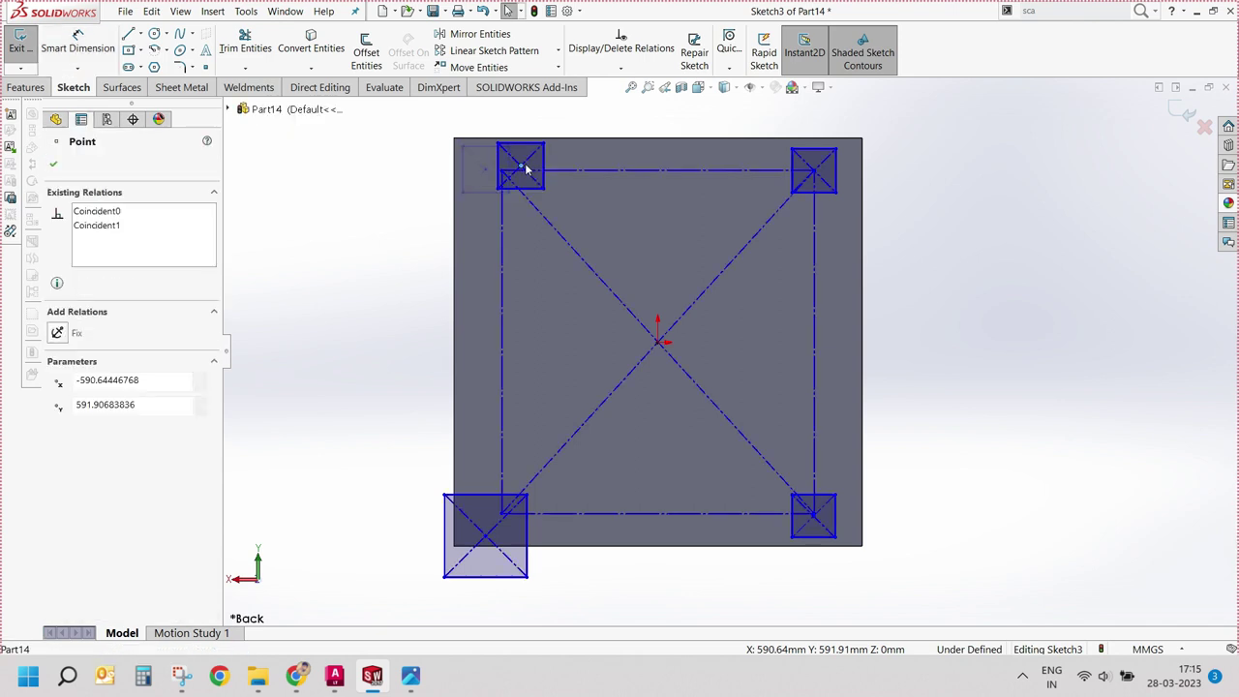
Step: Snap the top-left, bottom-left and bottom-right squares onto the construction rectangle's corners
left_click_drag(485, 169, 501, 170)
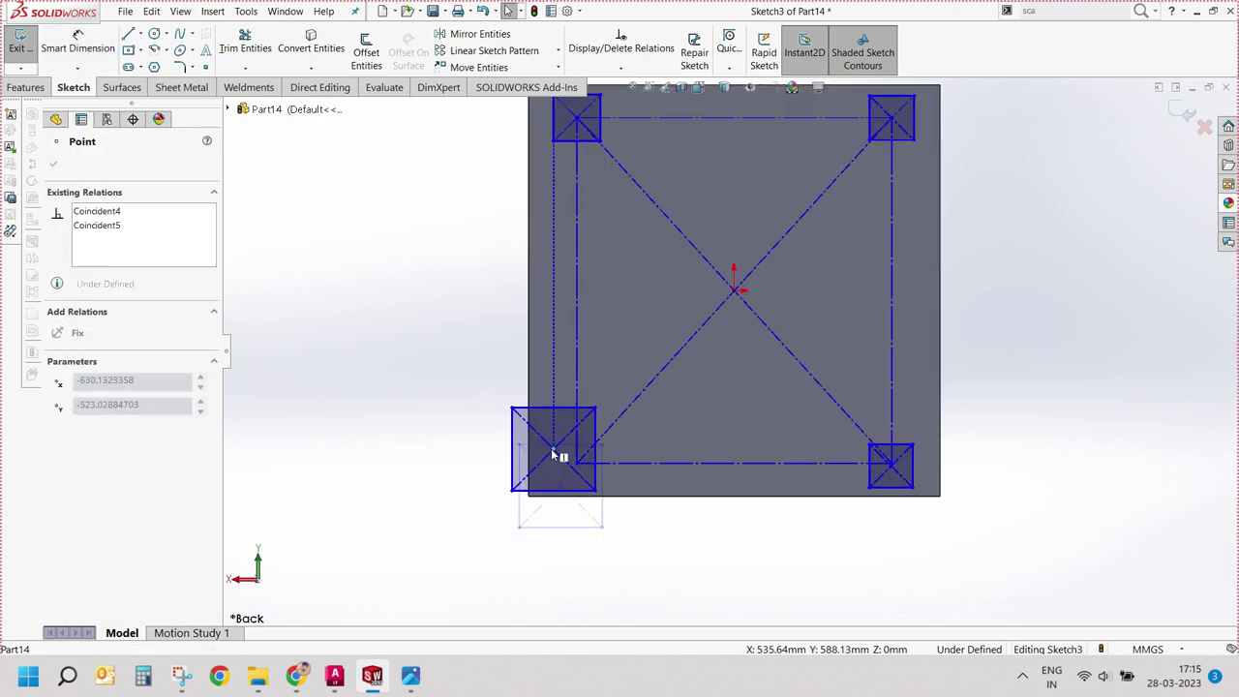
left_click_drag(560, 489, 577, 464)
left_click_drag(891, 465, 893, 467)
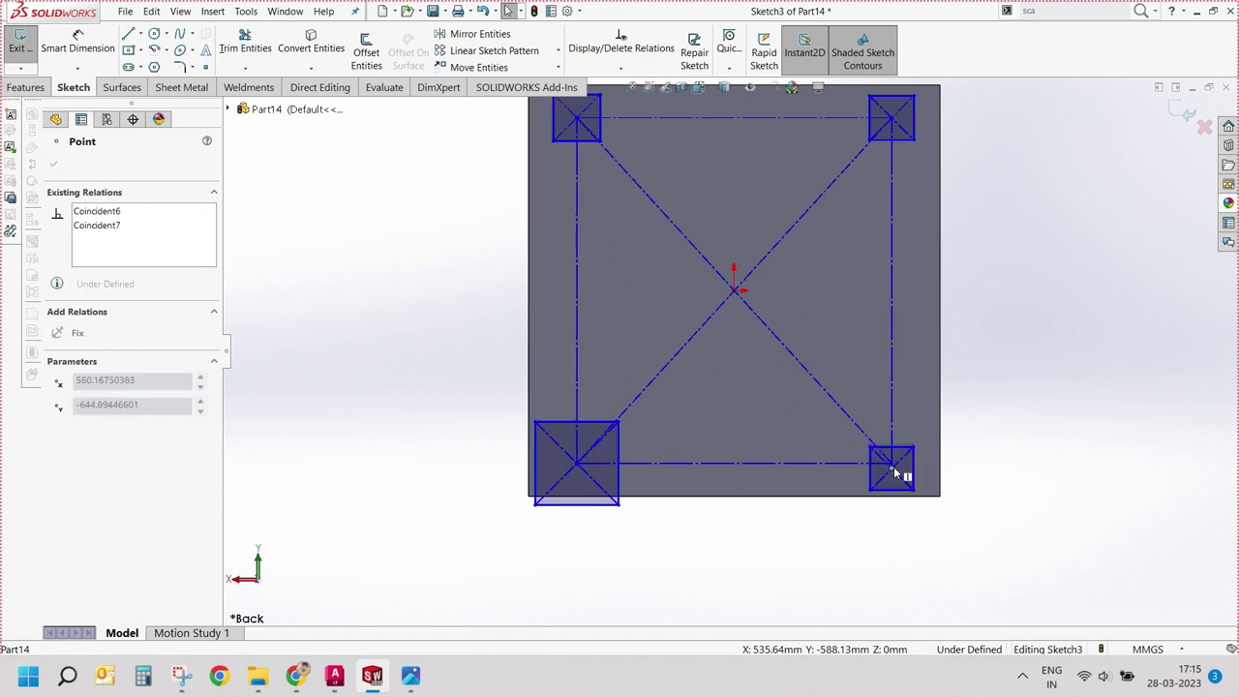
left_click(1012, 478)
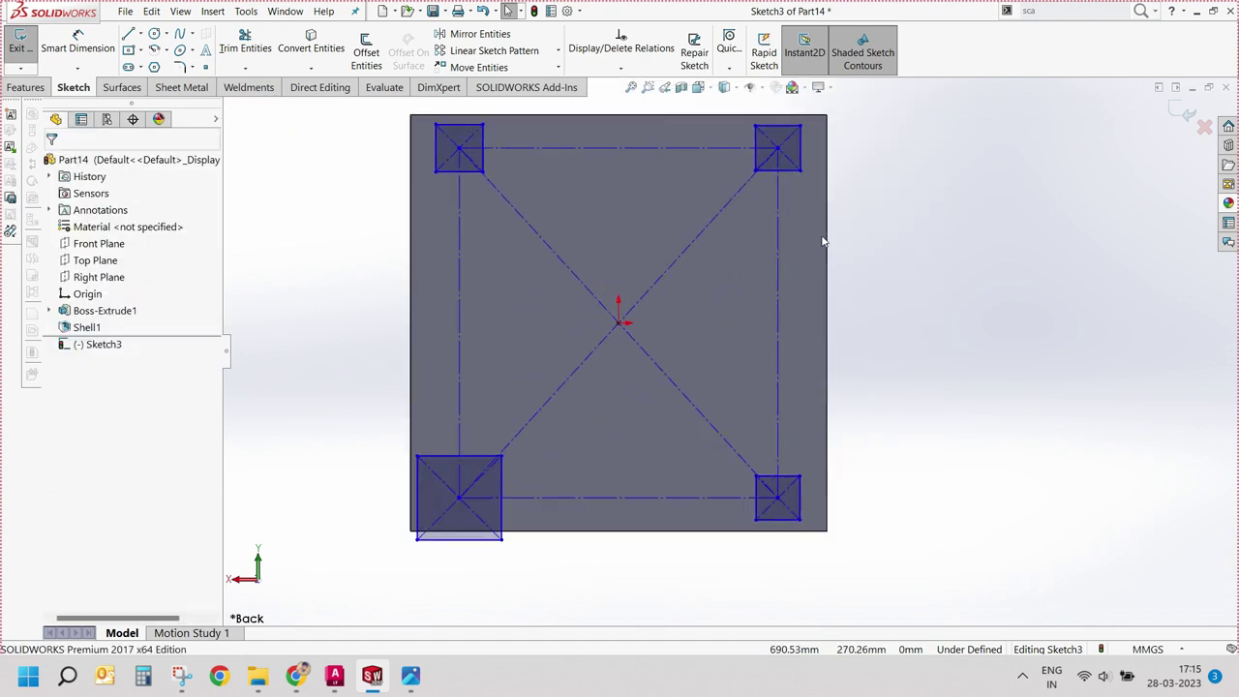
Step: Make the bottom-left square equal in size to the other squares
left_click(800, 150)
left_click(800, 498, "ctrl")
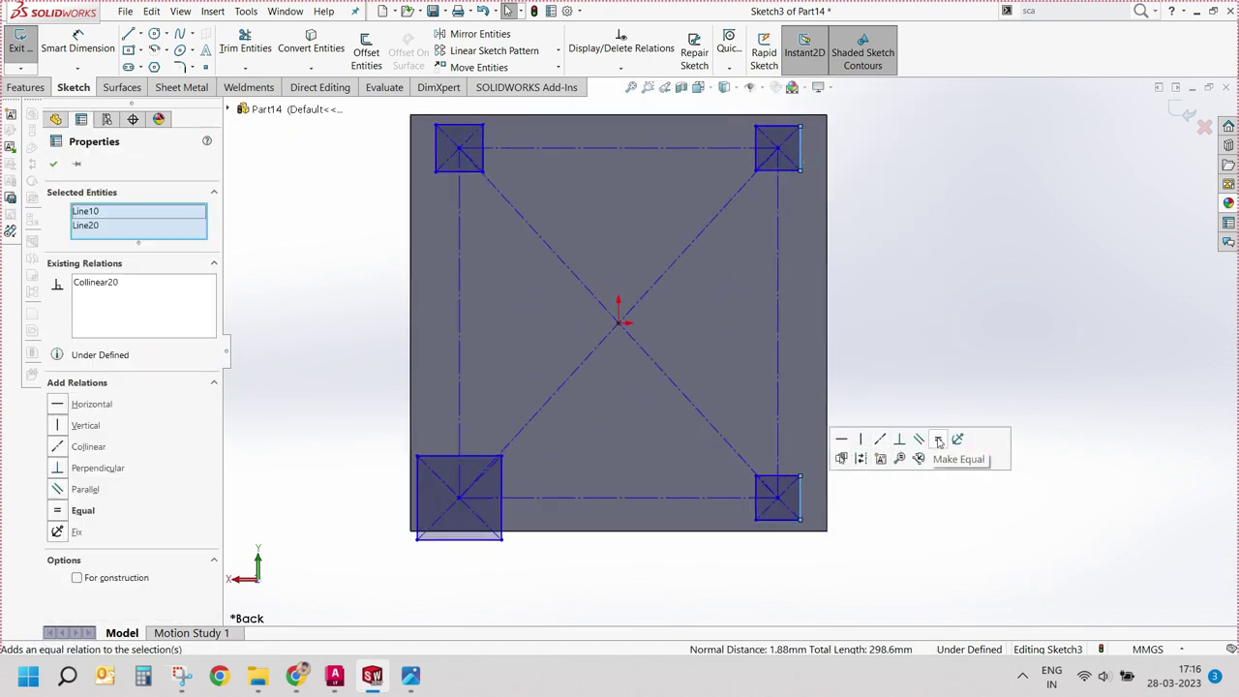
left_click(484, 539)
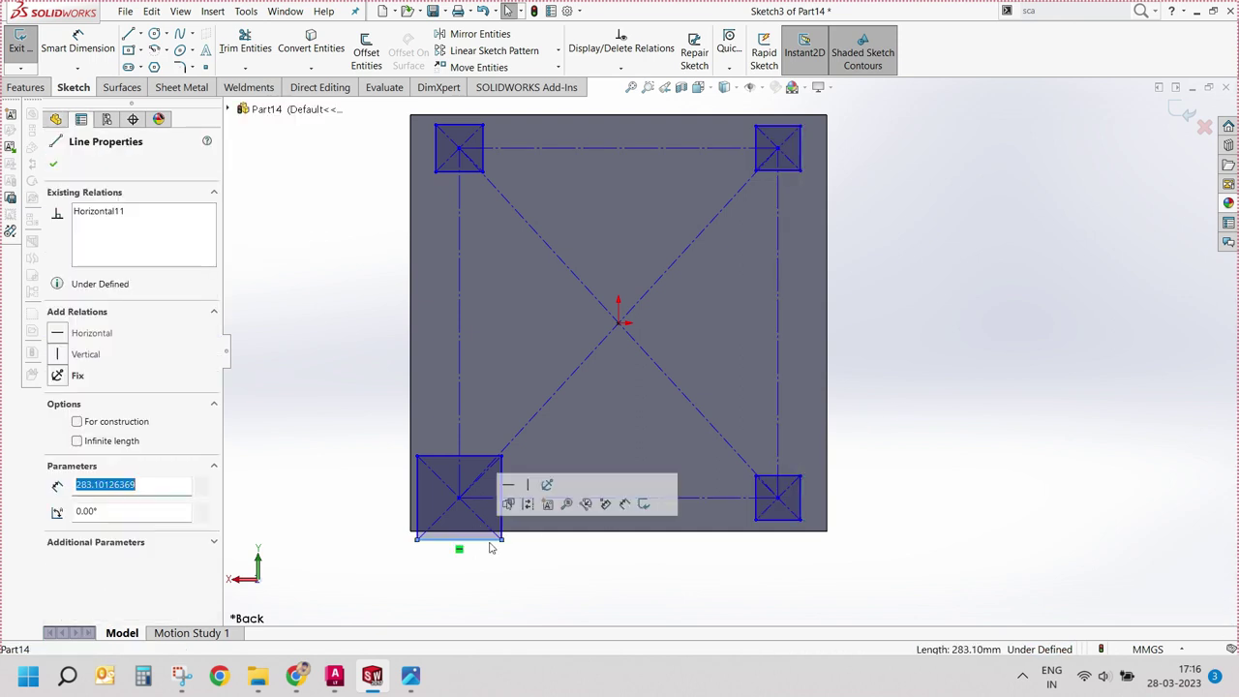
left_click(784, 518, "ctrl")
left_click(905, 462)
left_click(599, 570)
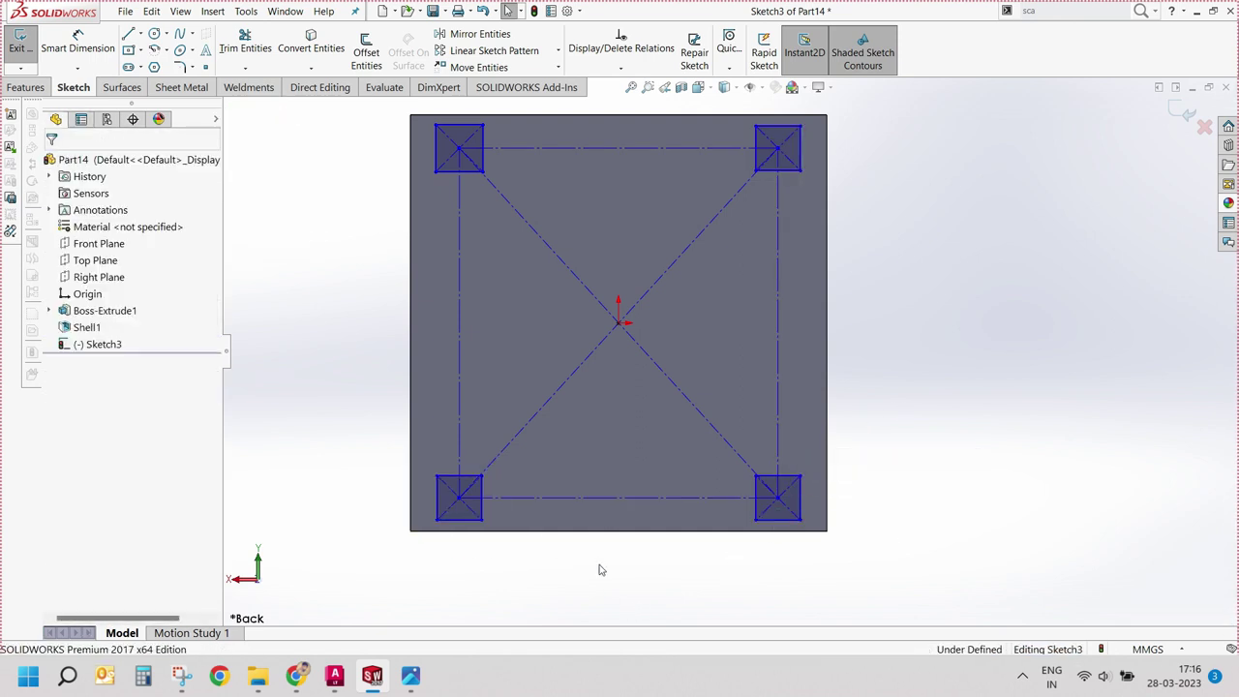
Step: Make the left sides of the two left squares collinear and equal
middle_click_drag(531, 381, 560, 387, "ctrl")
scroll(478, 170, "down", 2)
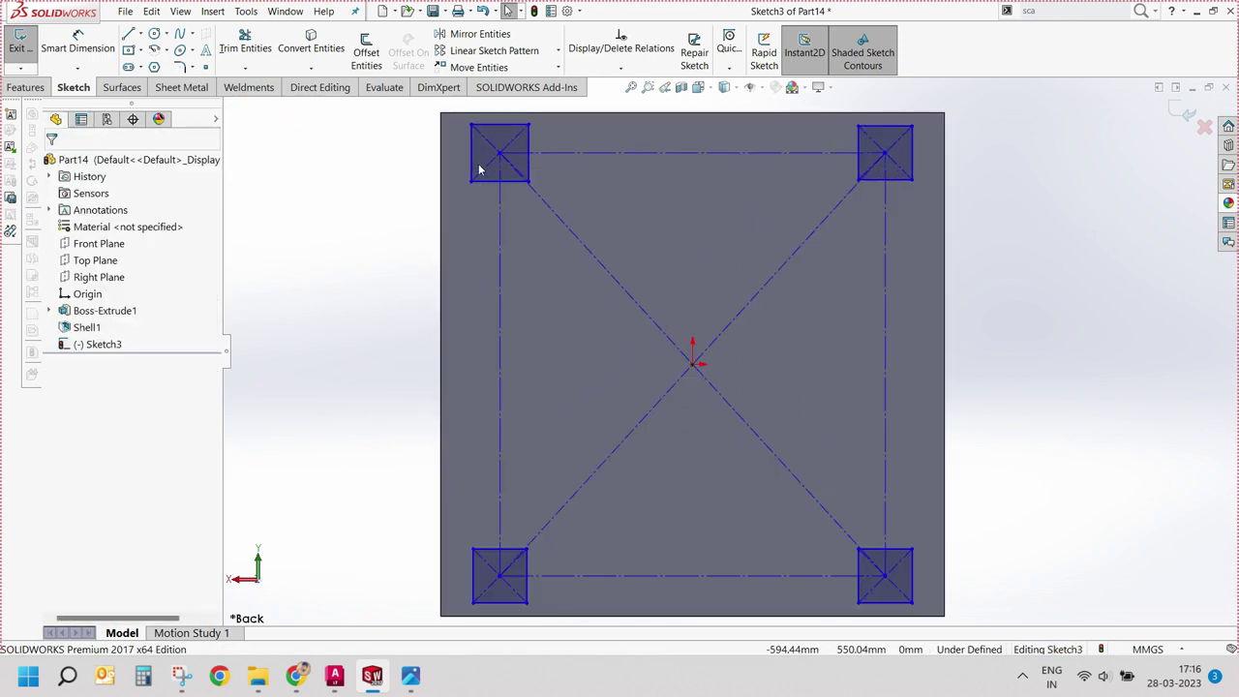
left_click(473, 157)
left_click(474, 572, "ctrl")
left_click(546, 509)
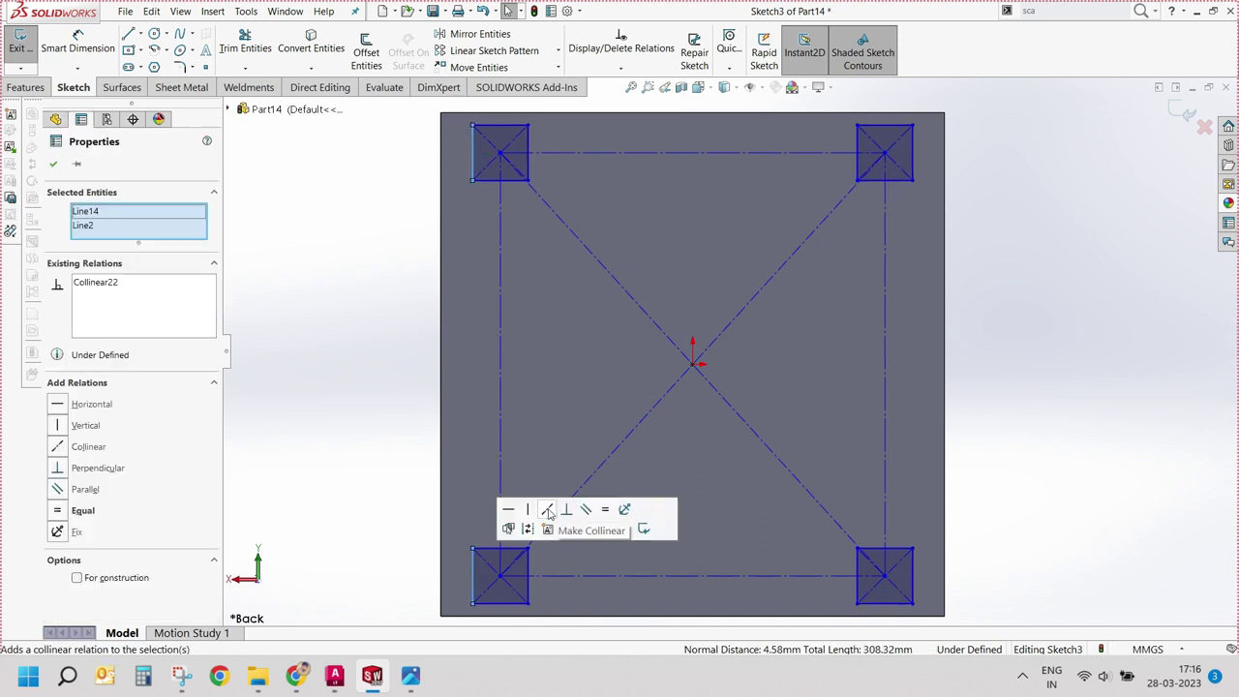
left_click(605, 514)
scroll(610, 511, "up", 2)
scroll(768, 255, "down", 1)
scroll(849, 204, "down", 2)
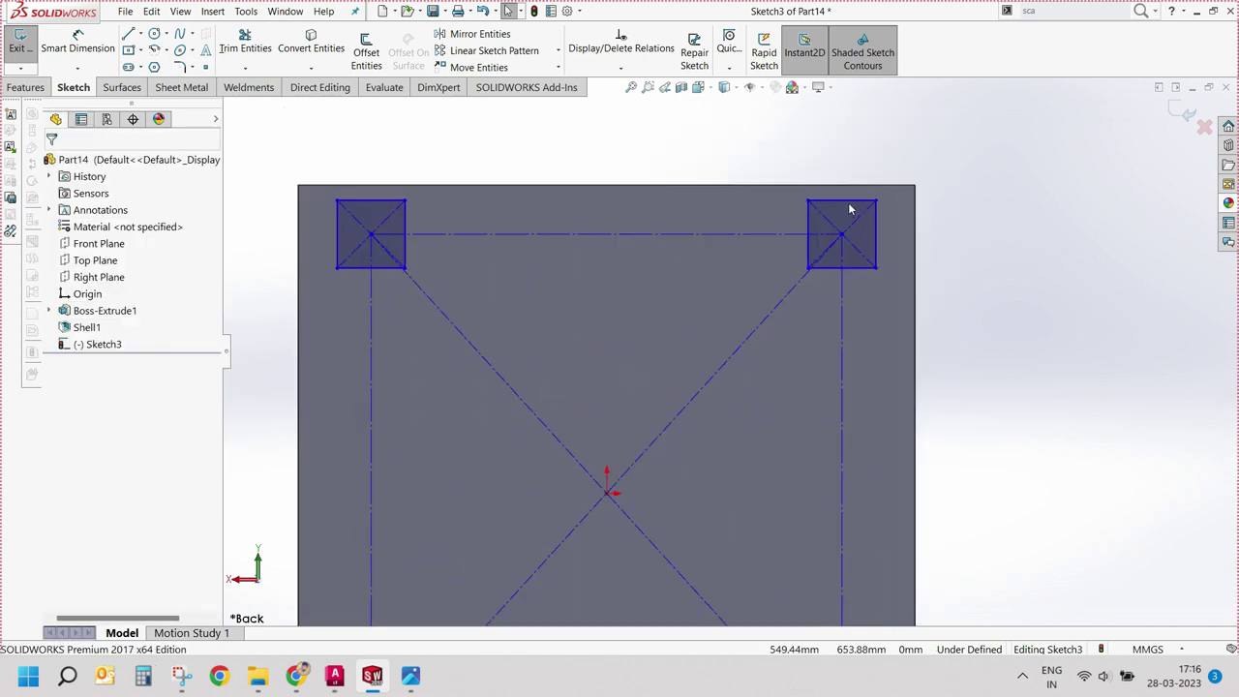
Step: Make the top sides of the two top squares collinear and equal
left_click(849, 201)
left_click(387, 201, "ctrl")
left_click(459, 138)
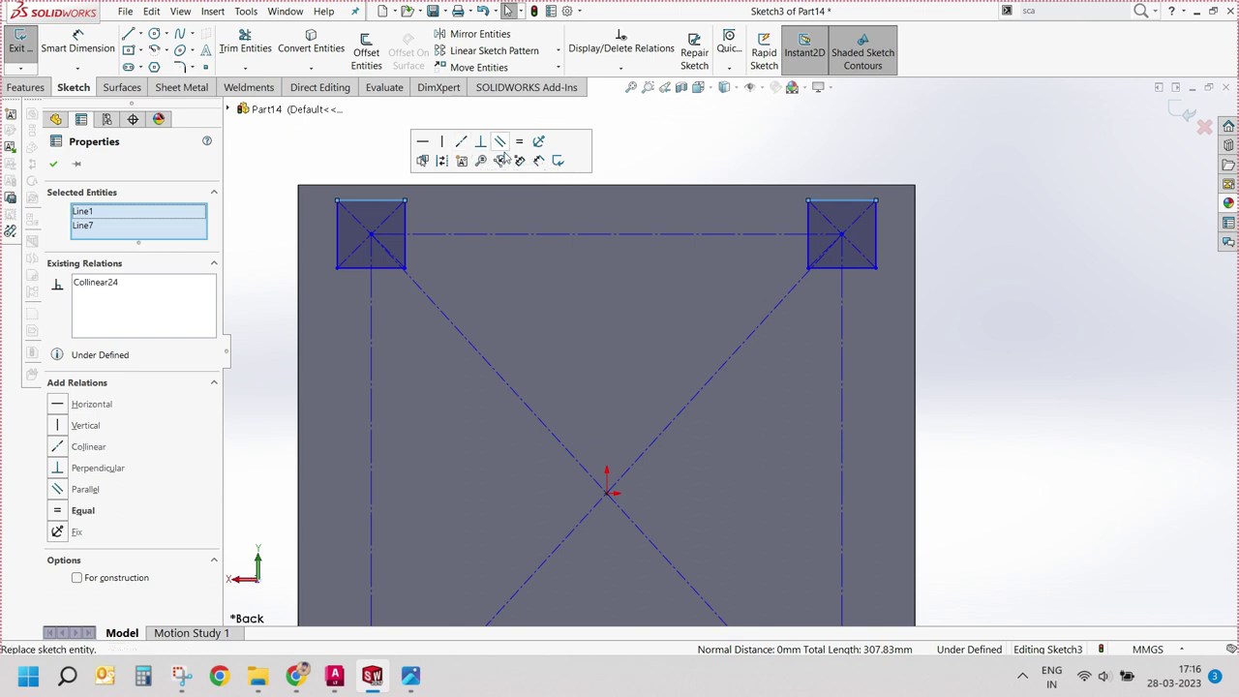
left_click(510, 138)
left_click(729, 147)
scroll(697, 276, "up", 3)
Step: Make the bottom squares' bottom edges collinear, then undo the over-defining relation
left_click(800, 551)
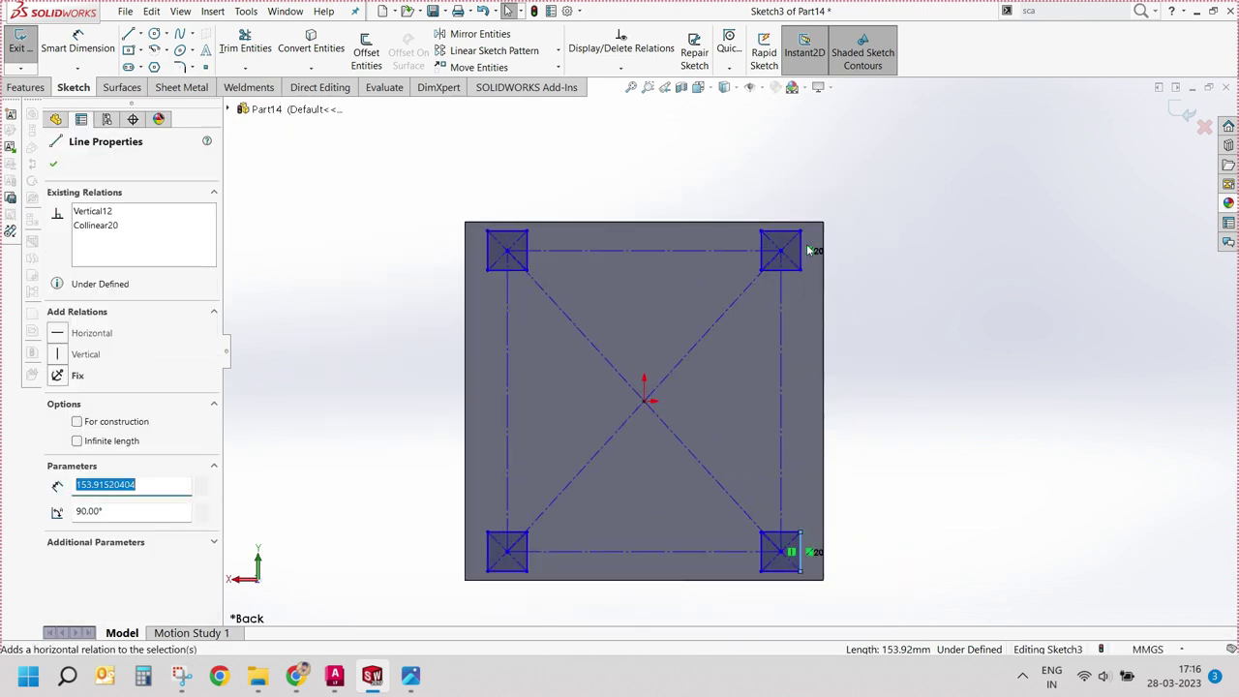
left_click(869, 464)
left_click(503, 571)
left_click(780, 571, "ctrl")
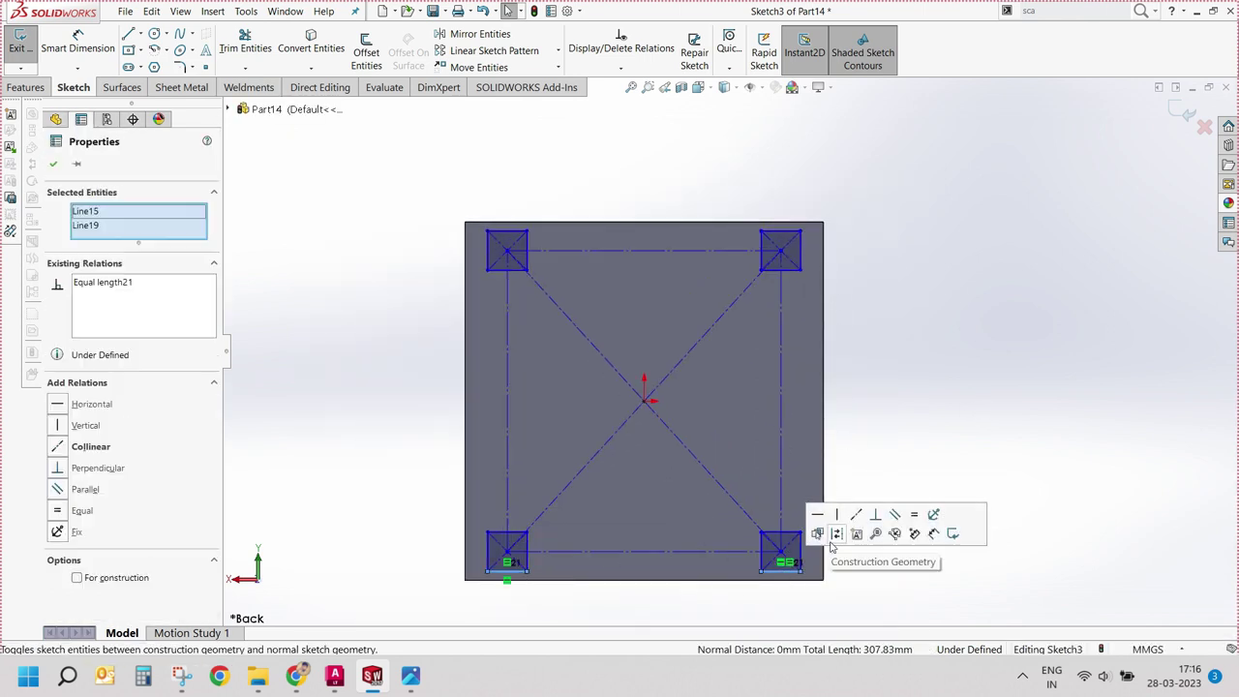
left_click(857, 515)
key("ctrl+z")
left_click(699, 384)
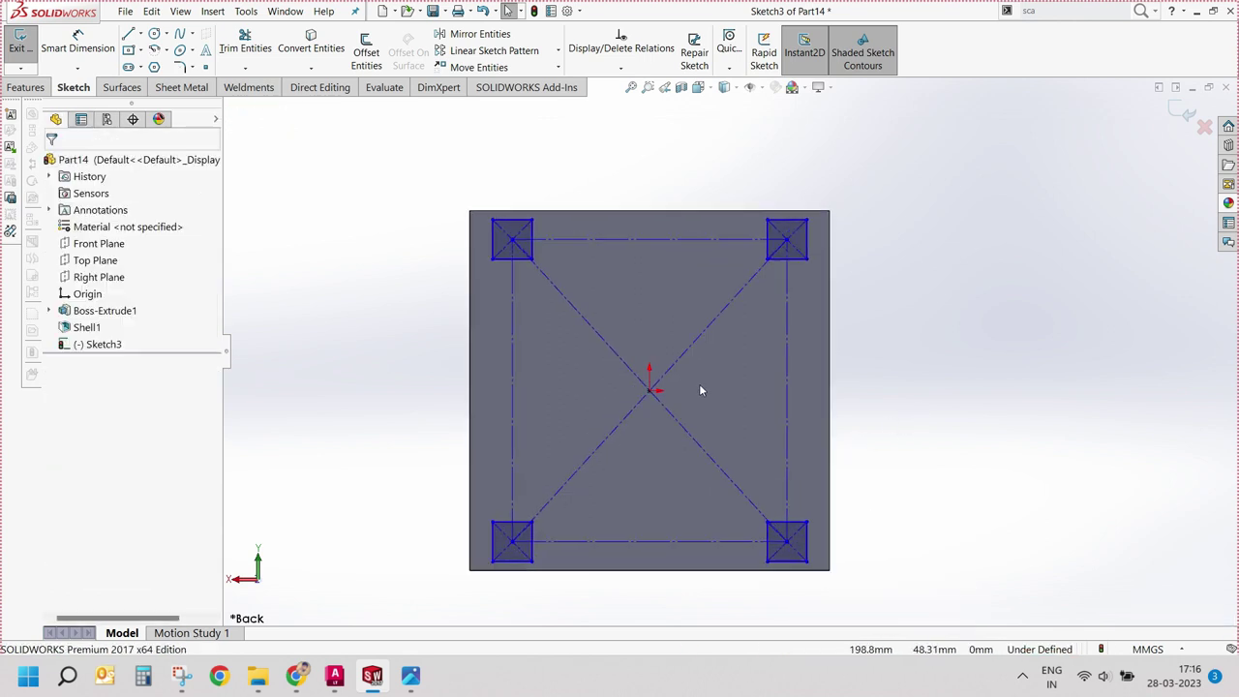
left_click(77, 49)
Step: Try dimensioning the top construction line and reject the conflicting dimension
left_click(580, 239)
left_click(631, 160)
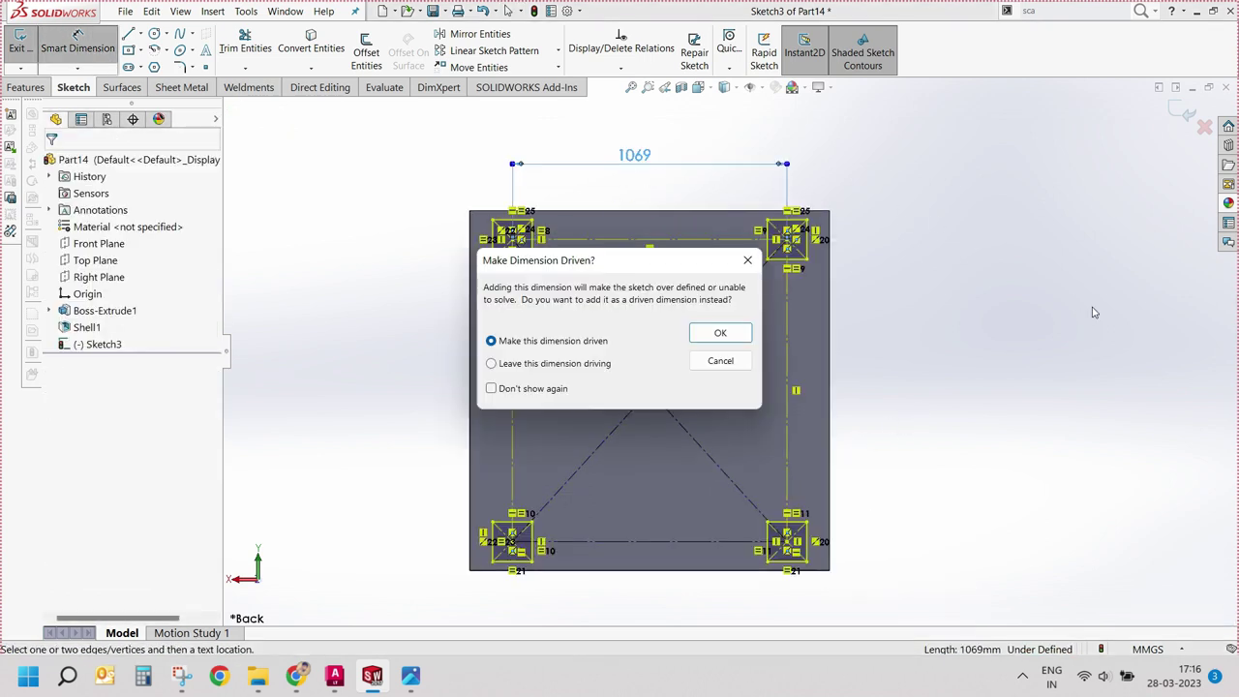
left_click(719, 359)
key("Escape")
left_click(518, 244)
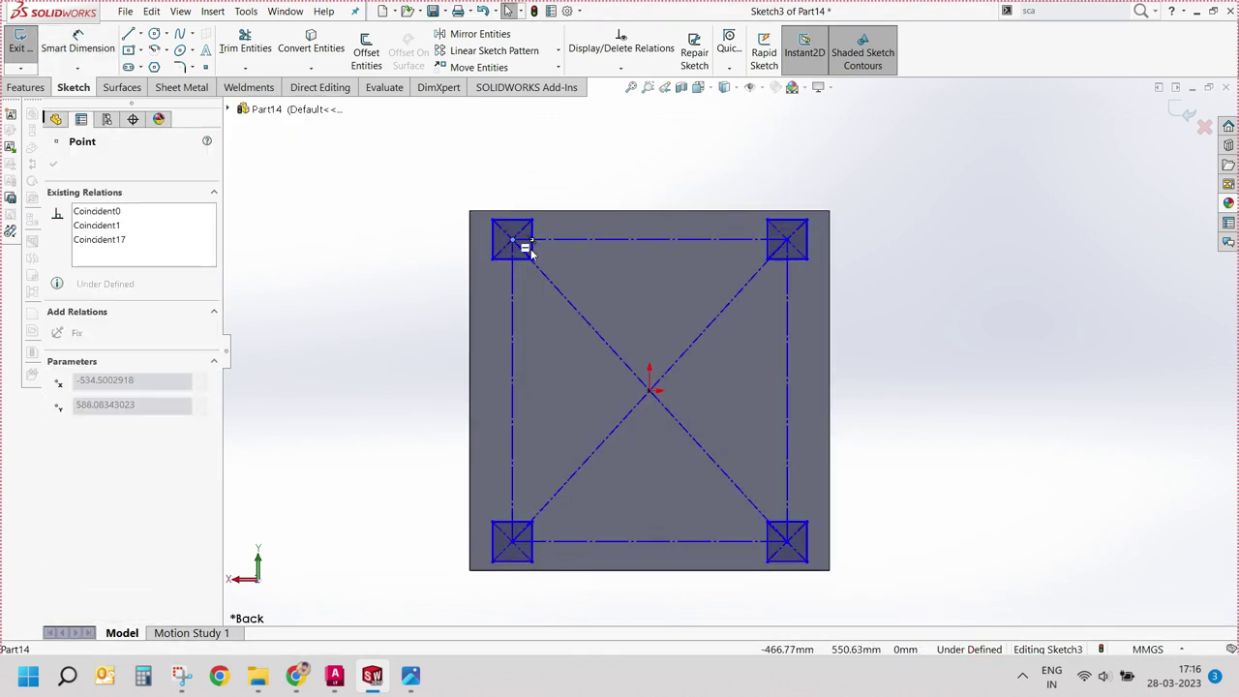
left_click(420, 346)
key("f")
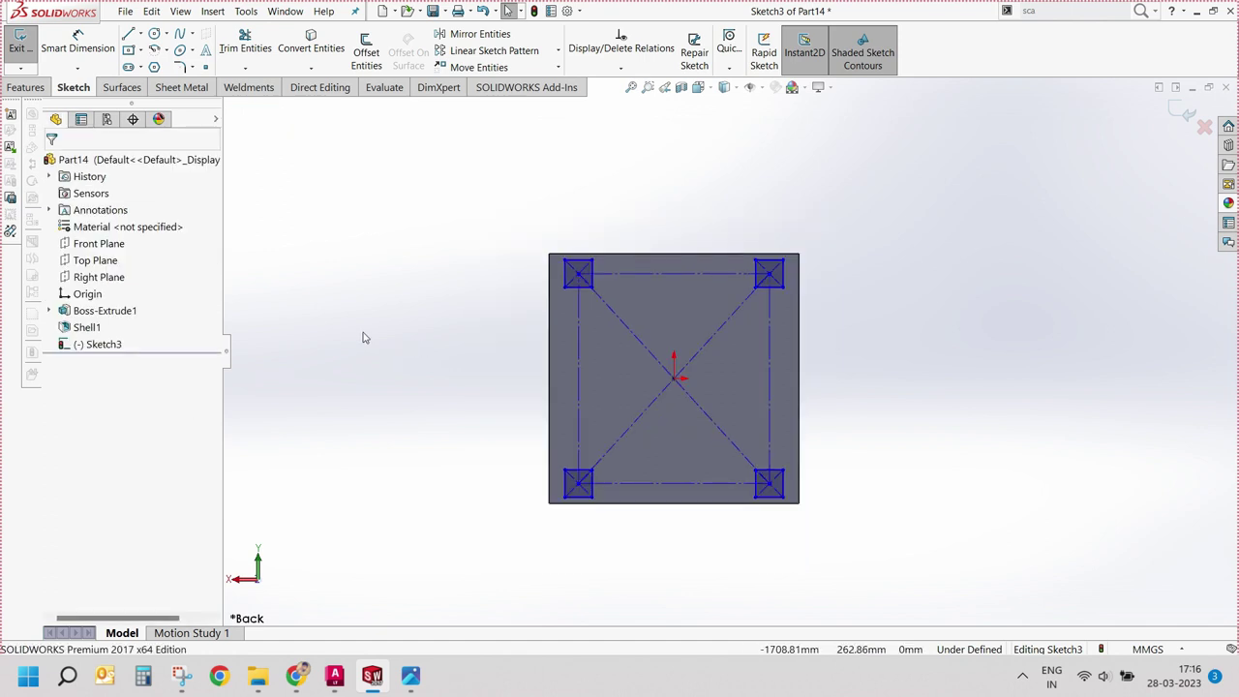
Step: Try dimensioning the top-left square's edges (153.92) and discard each conflicting dimension
left_click(78, 48)
left_click(678, 273)
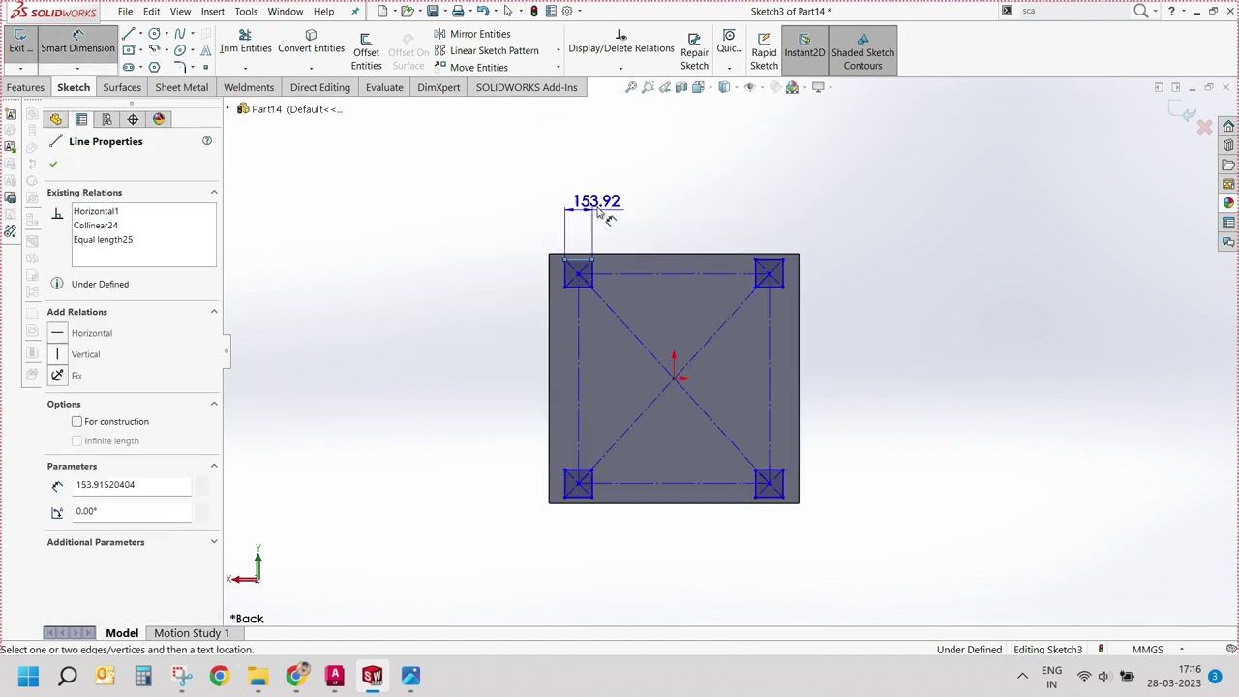
left_click(597, 199)
left_click(738, 269)
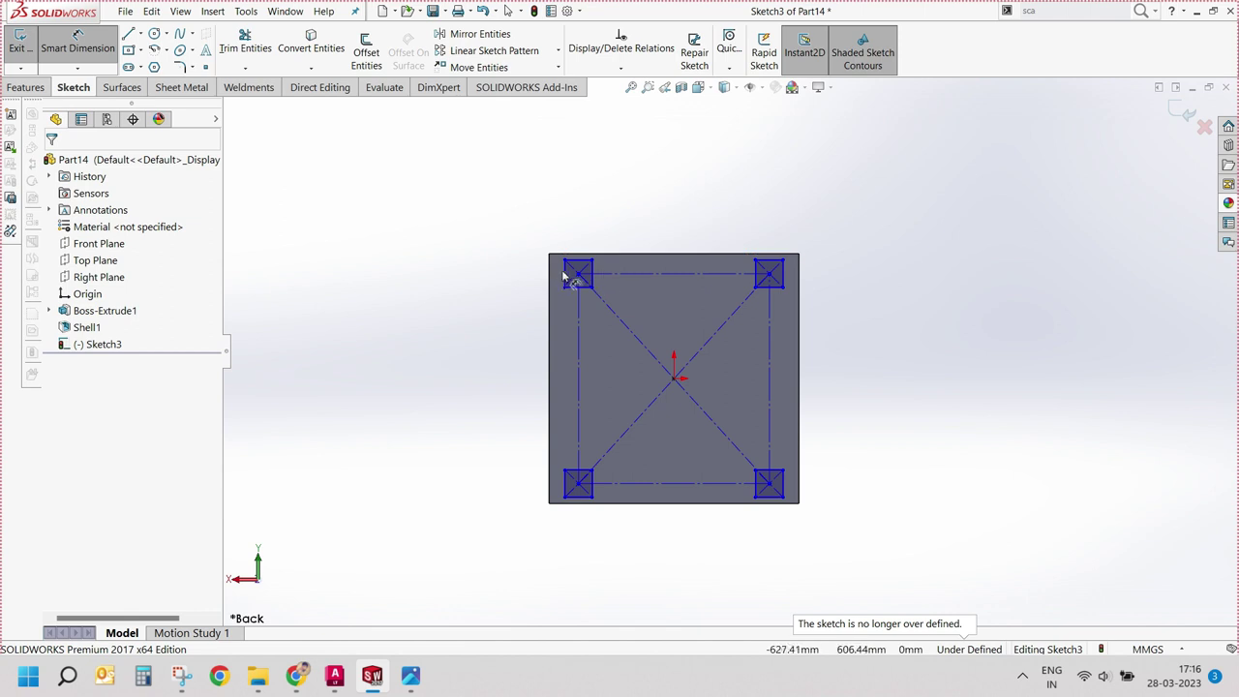
left_click(564, 278)
left_click(471, 284)
left_click(768, 245)
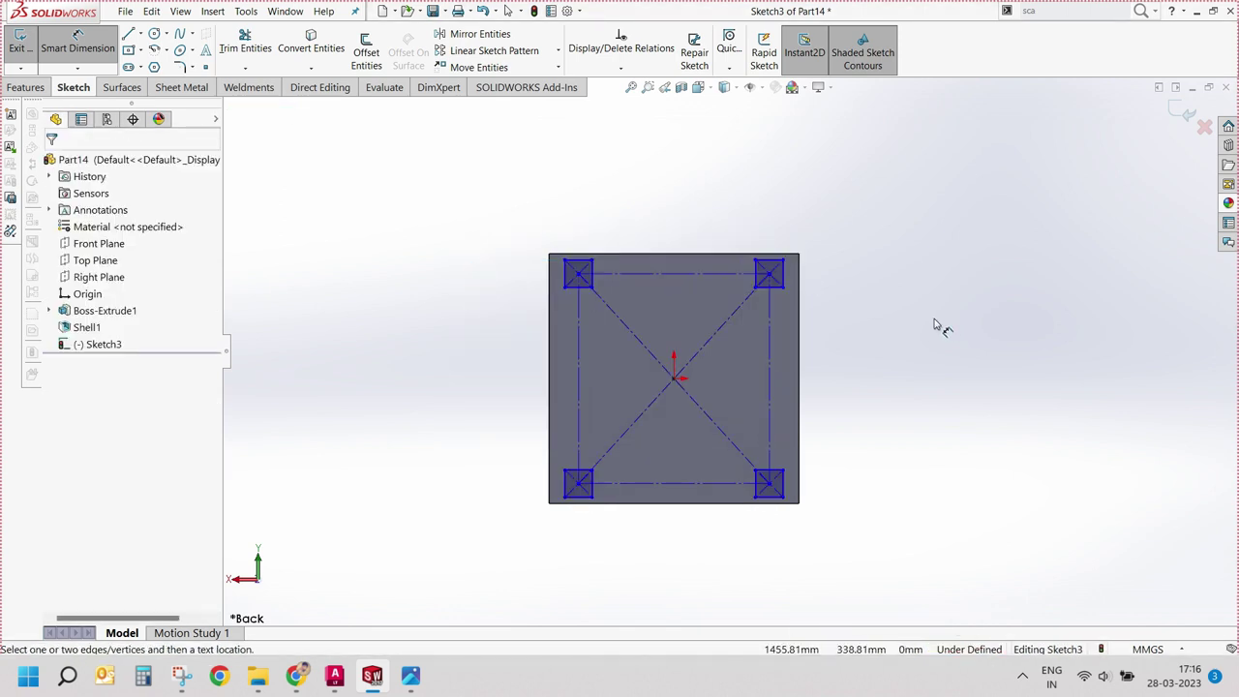
left_click(579, 259)
left_click(585, 205)
left_click(711, 229)
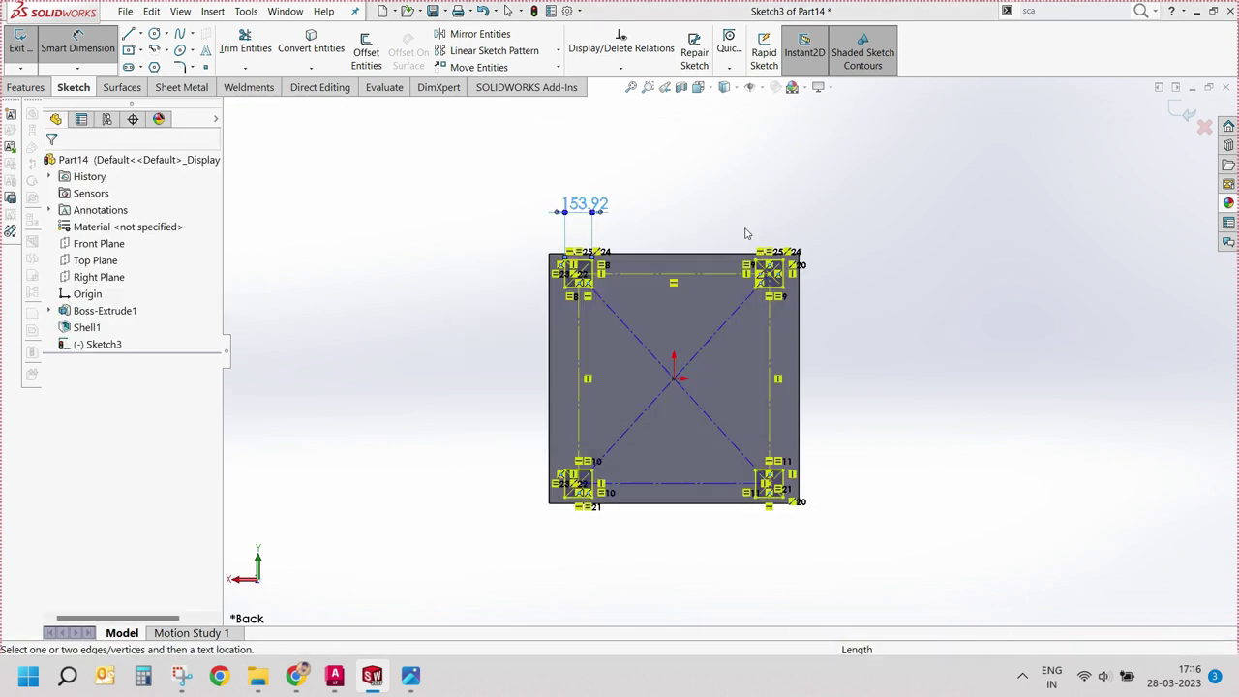
key("Escape")
Step: Drag the top-left square's corner point to resize the leg squares, checking other corner points
scroll(744, 274, "down", 3)
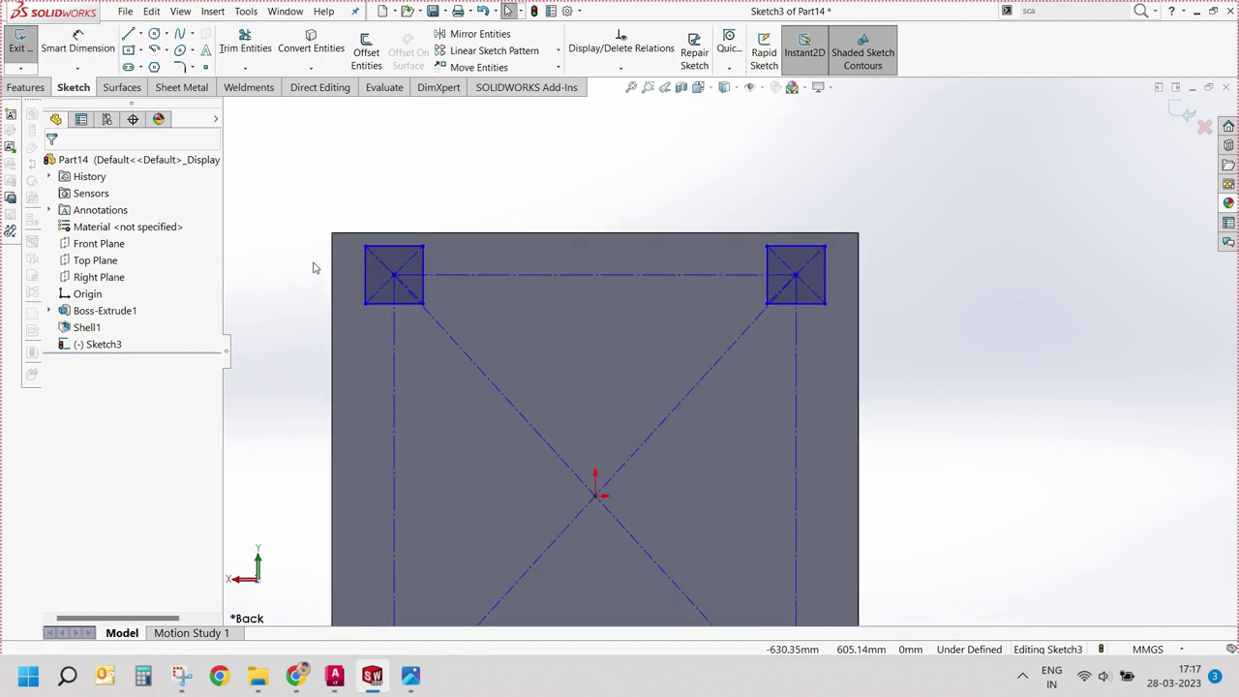
scroll(542, 271, "down", 3)
left_click(556, 256)
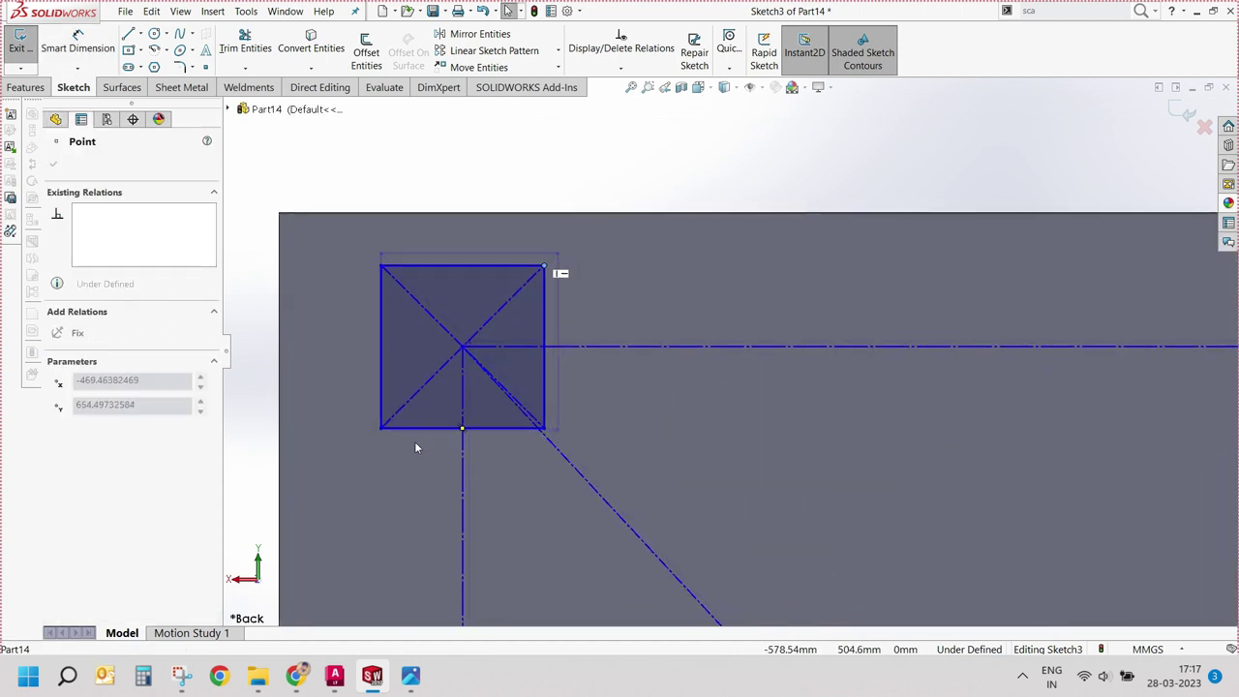
left_click_drag(540, 274, 455, 426)
scroll(650, 329, "up", 3)
scroll(640, 189, "up", 3)
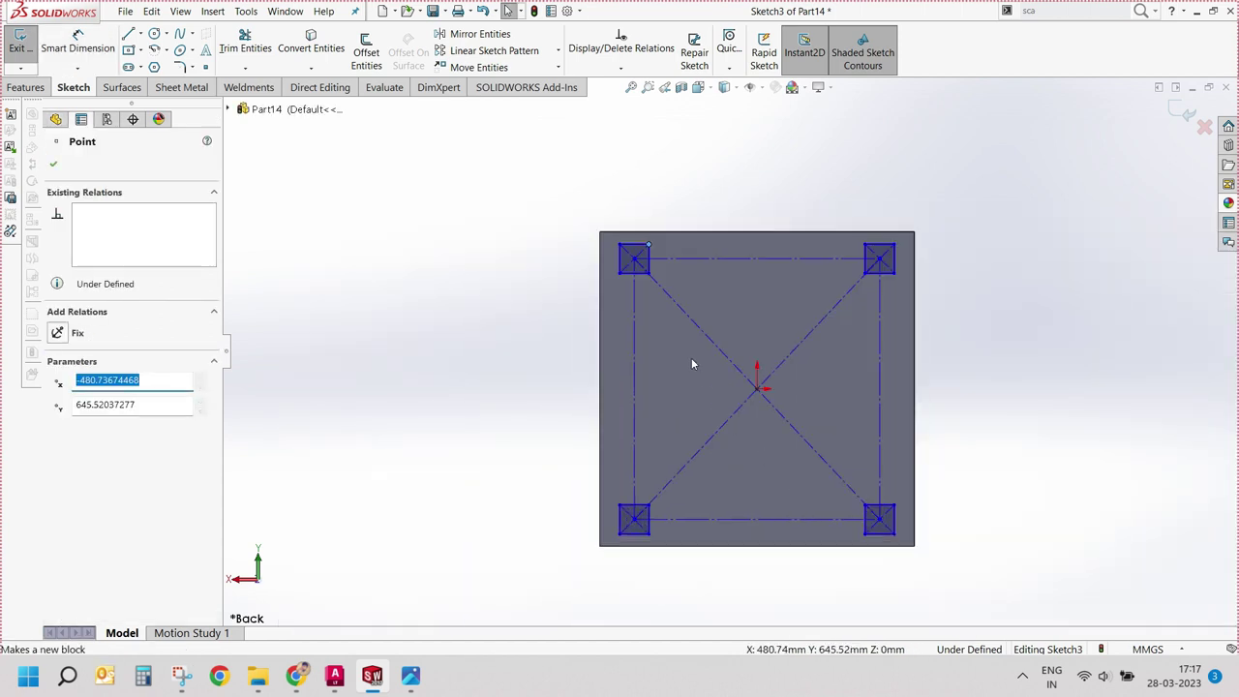
scroll(692, 364, "down", 2)
left_click(938, 570)
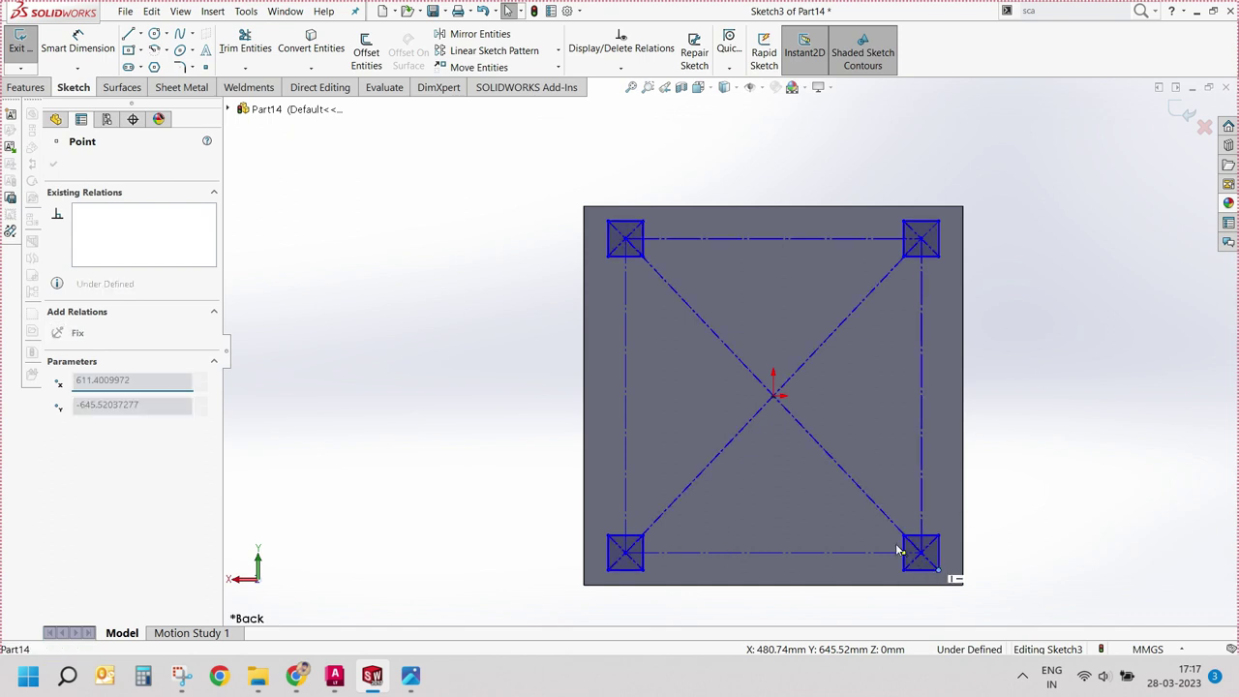
key("Escape")
left_click(609, 571)
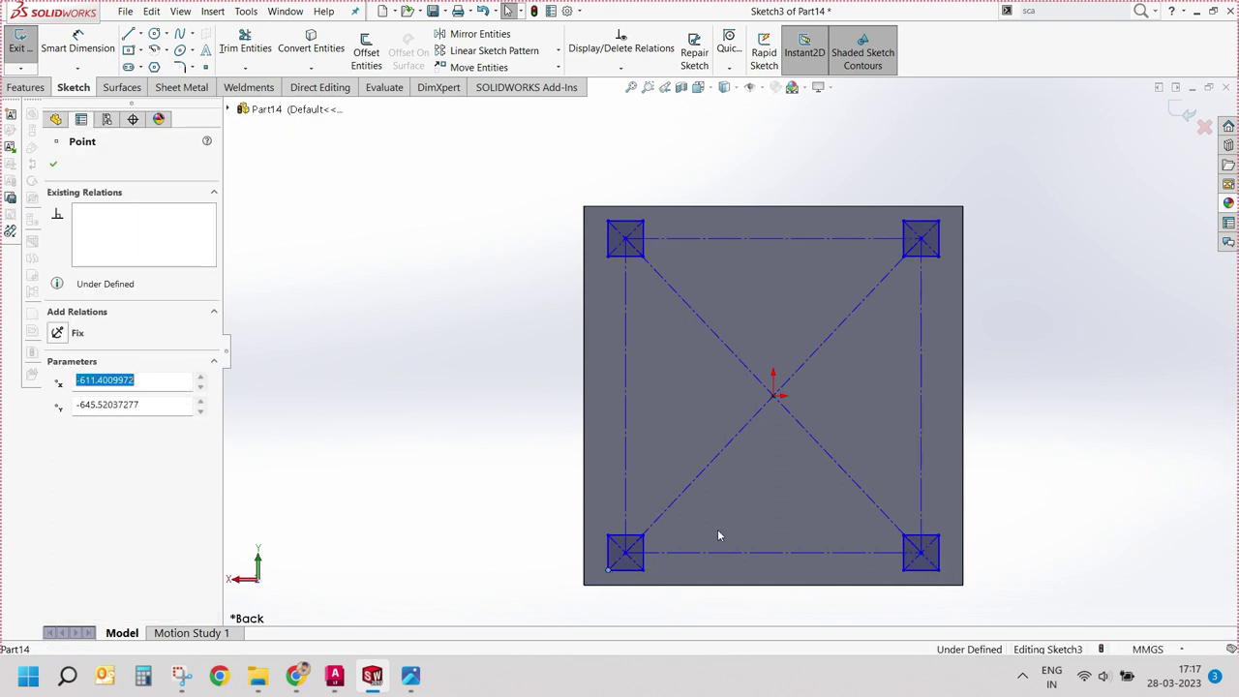
key("Escape")
scroll(730, 350, "up", 3)
scroll(850, 399, "down", 2)
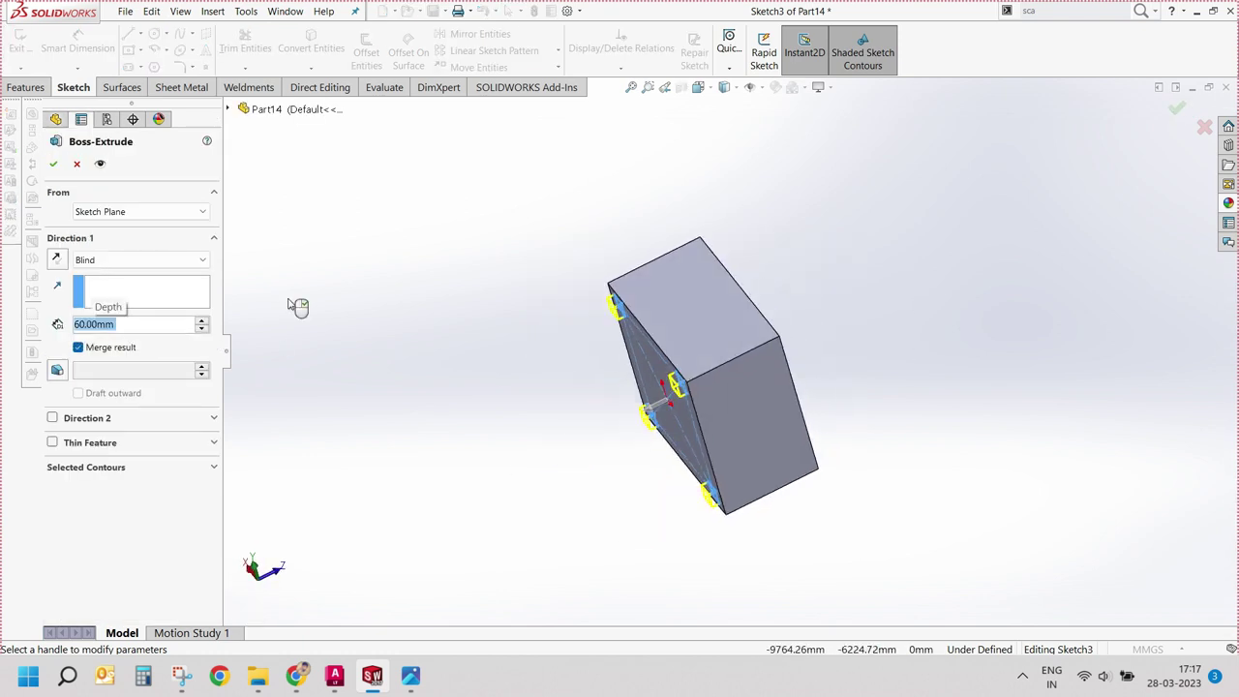
Step: Extrude the four leg squares 600 mm as separate bodies
type("600")
key("Return")
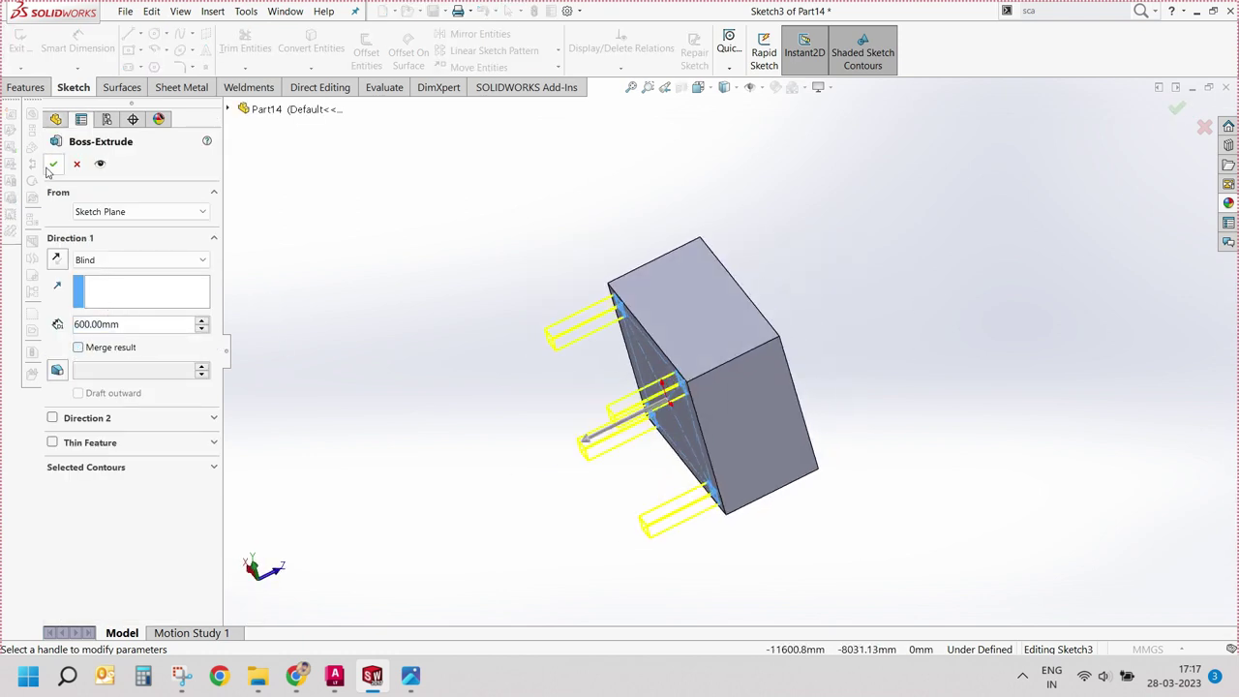
left_click(53, 163)
key("ctrl+8")
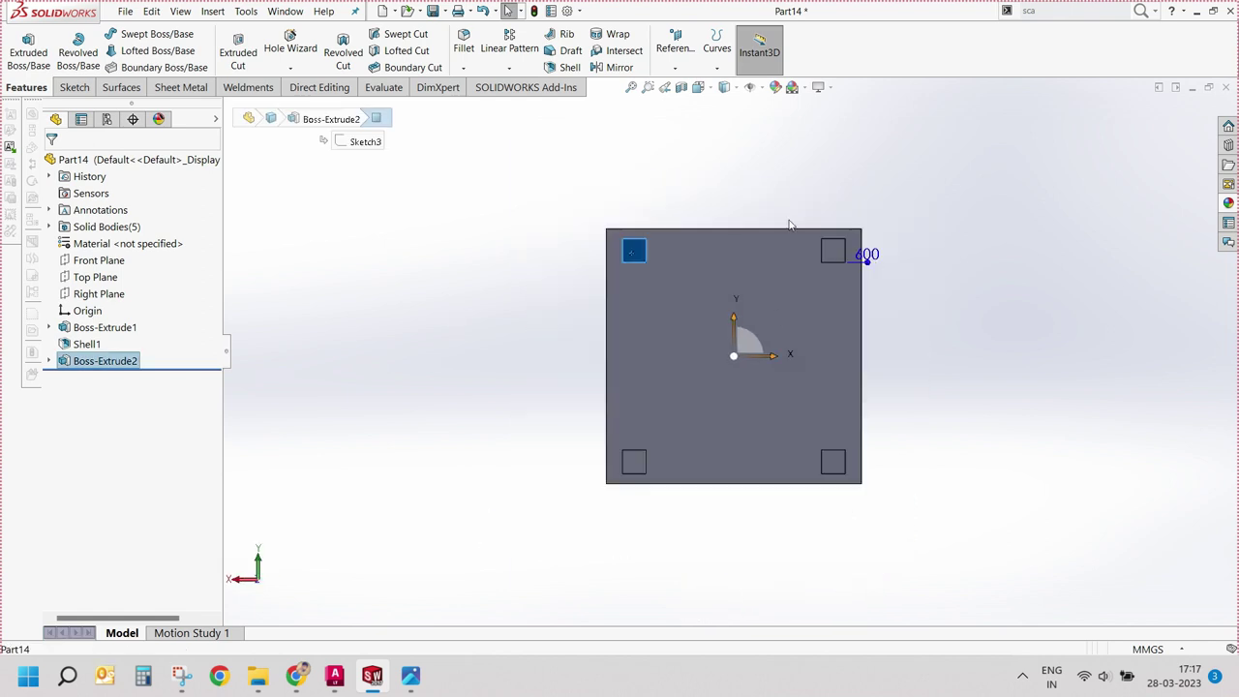
Step: Sketch on the leg ends and offset each of the four leg outlines 30 mm
left_click(28, 48)
left_click(366, 54)
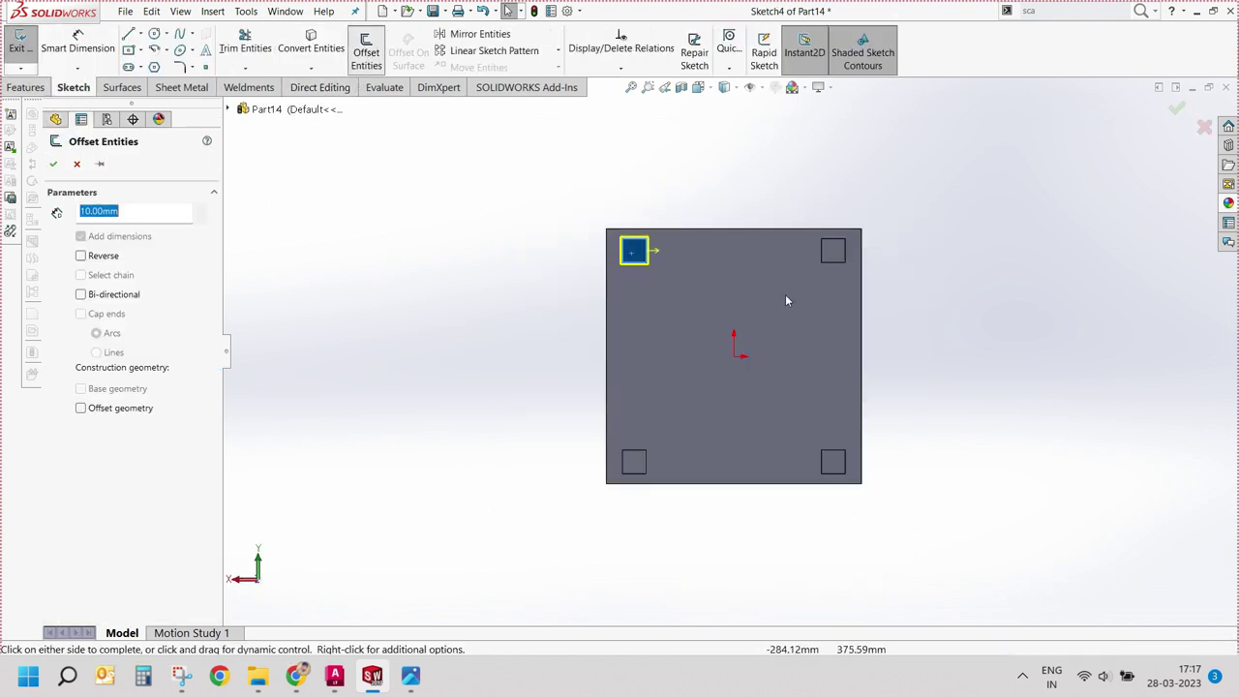
left_click(634, 471)
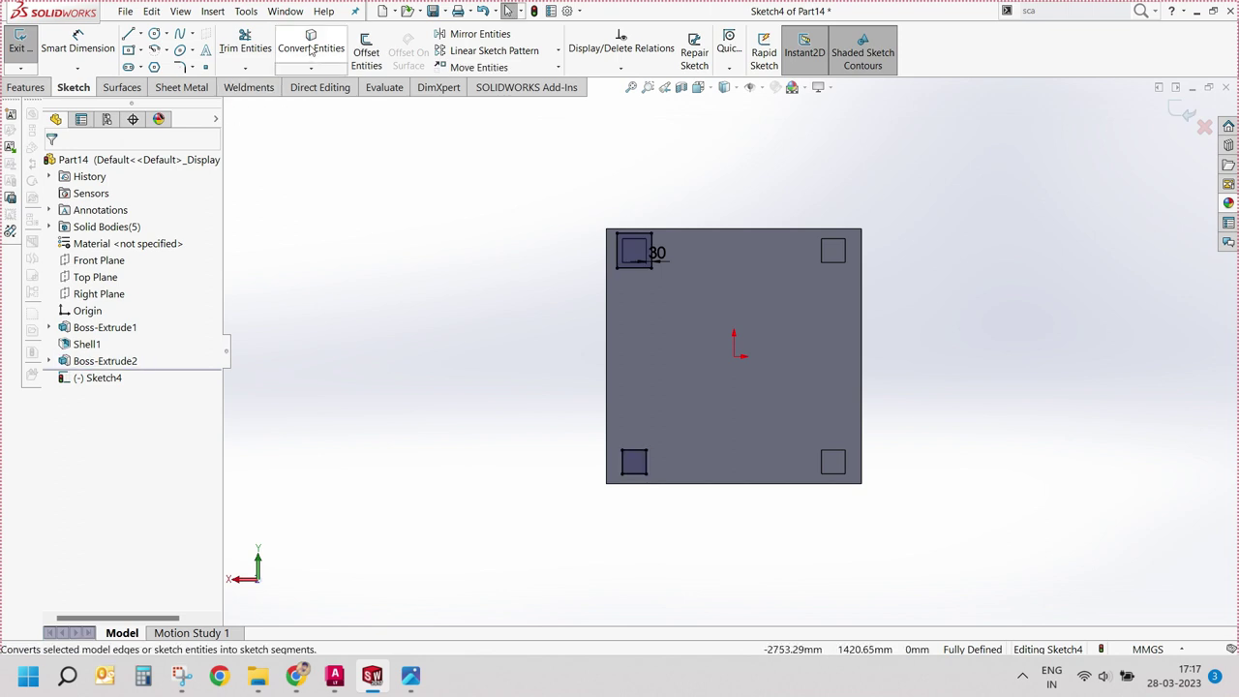
left_click(365, 60)
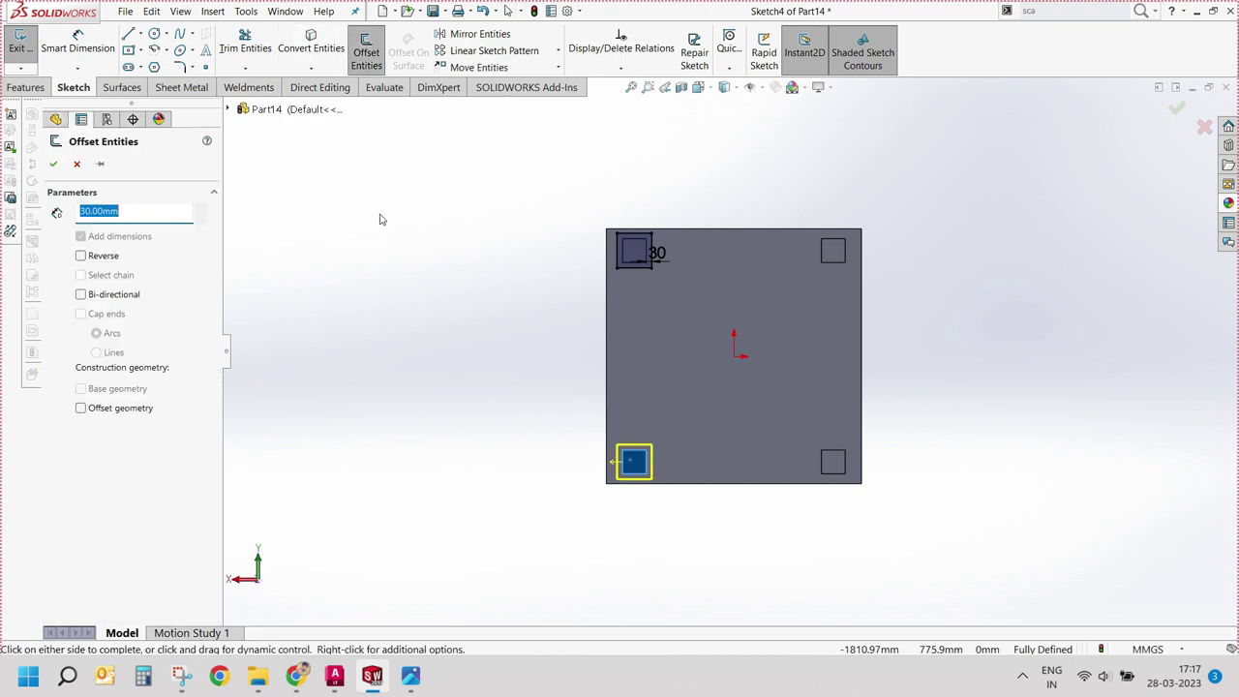
key("Return")
left_click(831, 254)
left_click(365, 53)
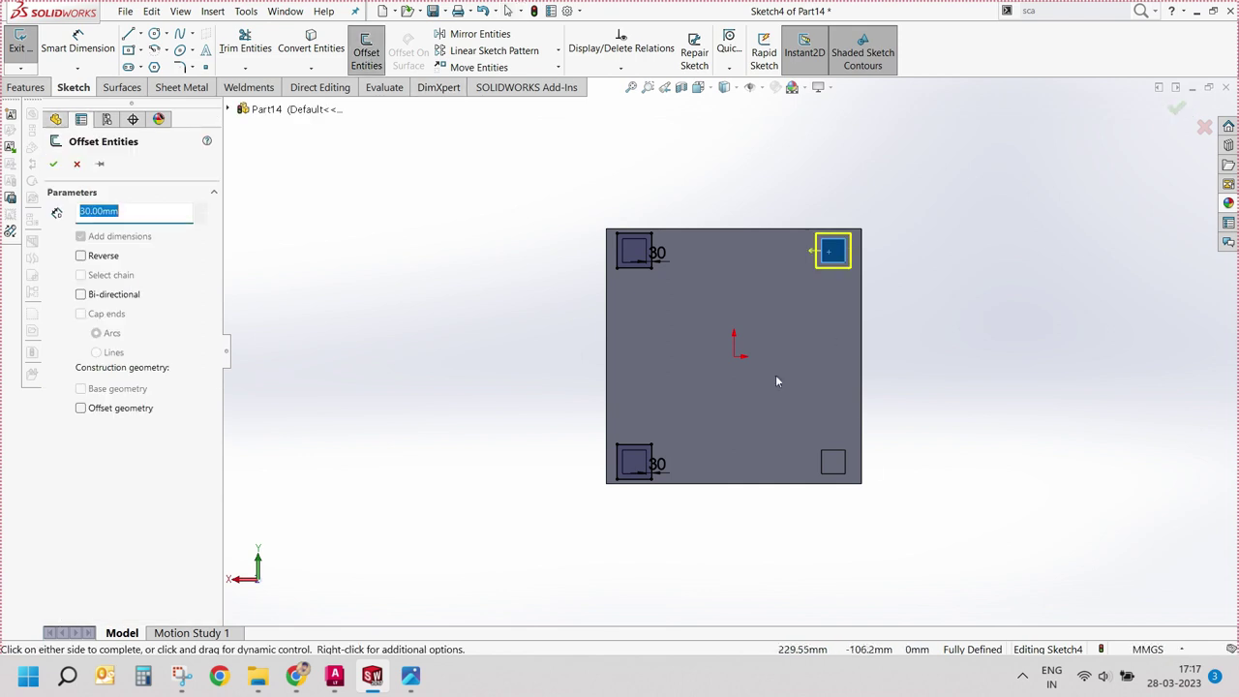
left_click(53, 166)
key("Return")
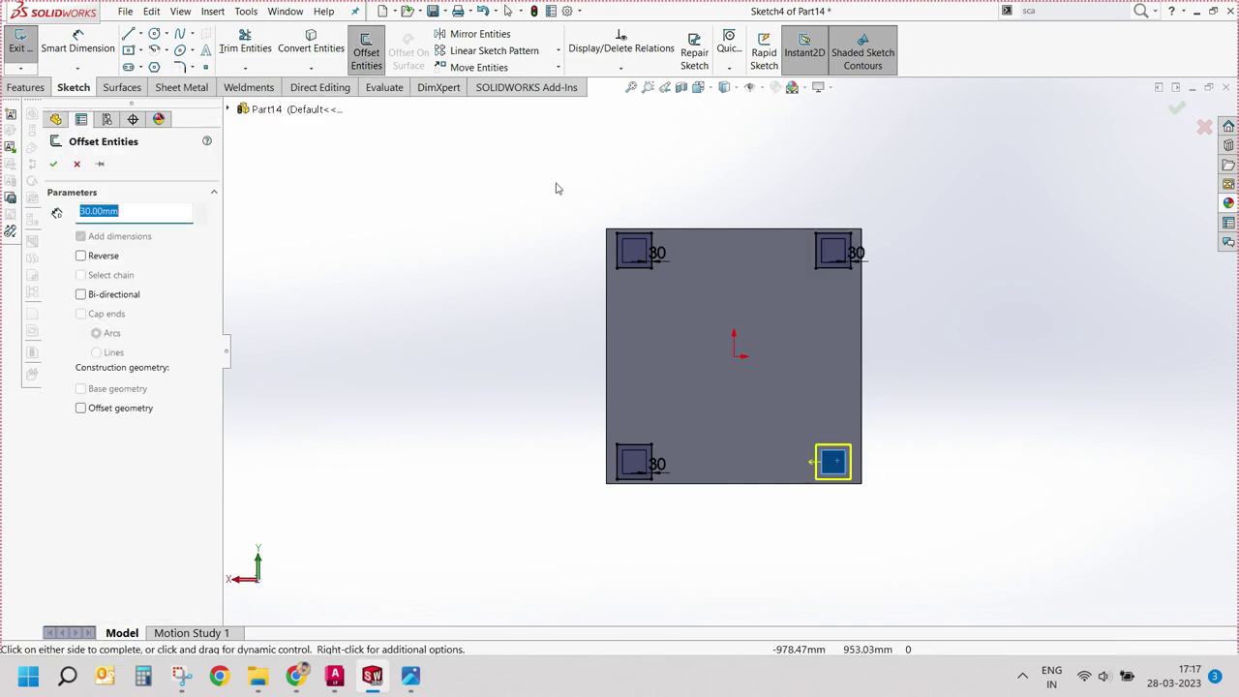
left_click(1177, 111)
Step: Extrude the offset outlines 10 mm as foot pads on the leg ends
middle_click_drag(932, 337, 788, 415)
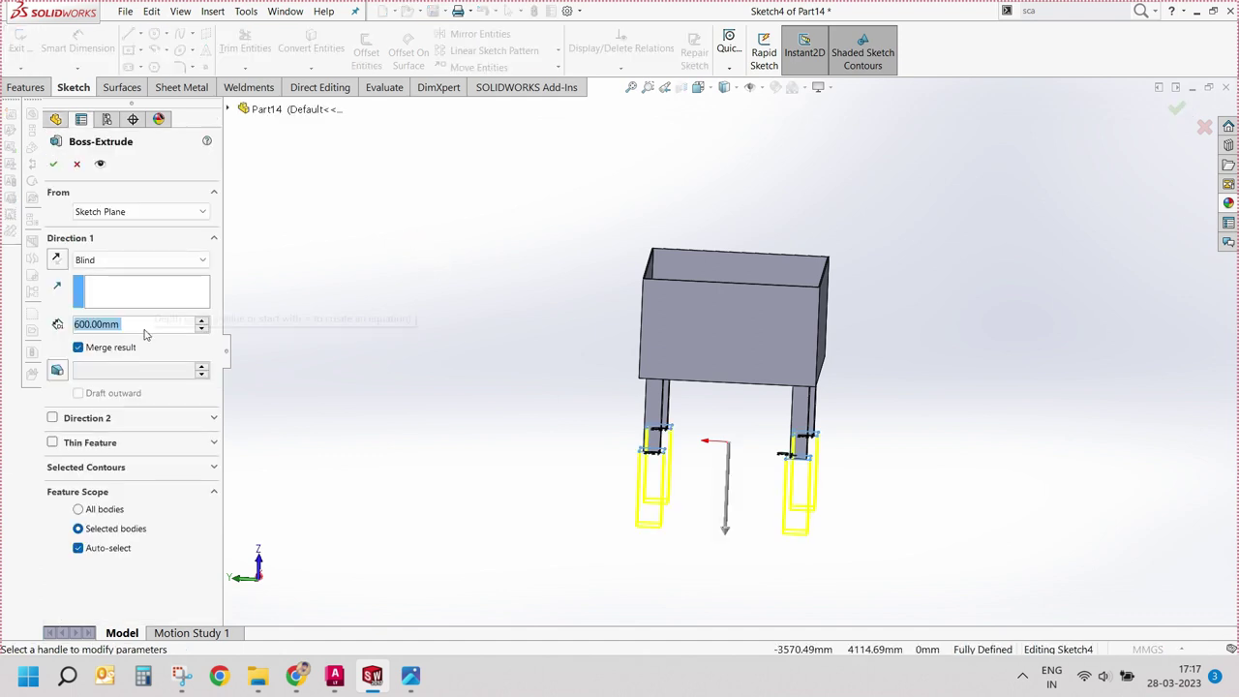
type("10")
key("Return")
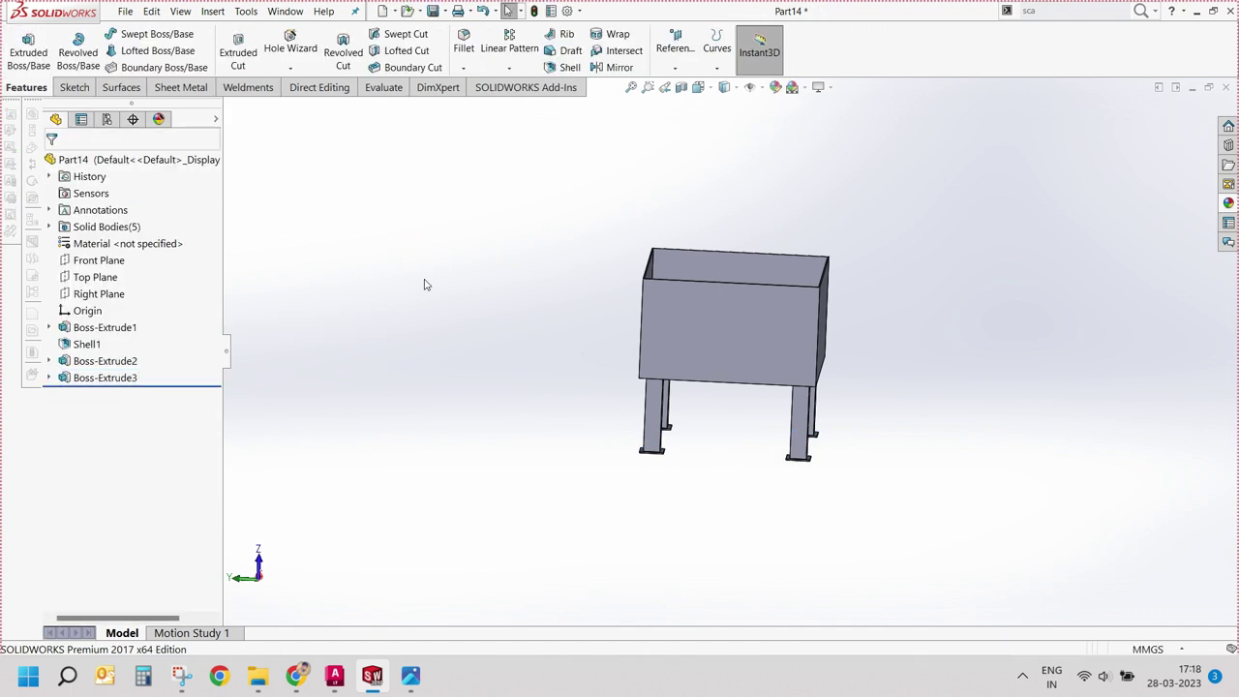
middle_click_drag(629, 290, 733, 311)
scroll(732, 312, "down", 2)
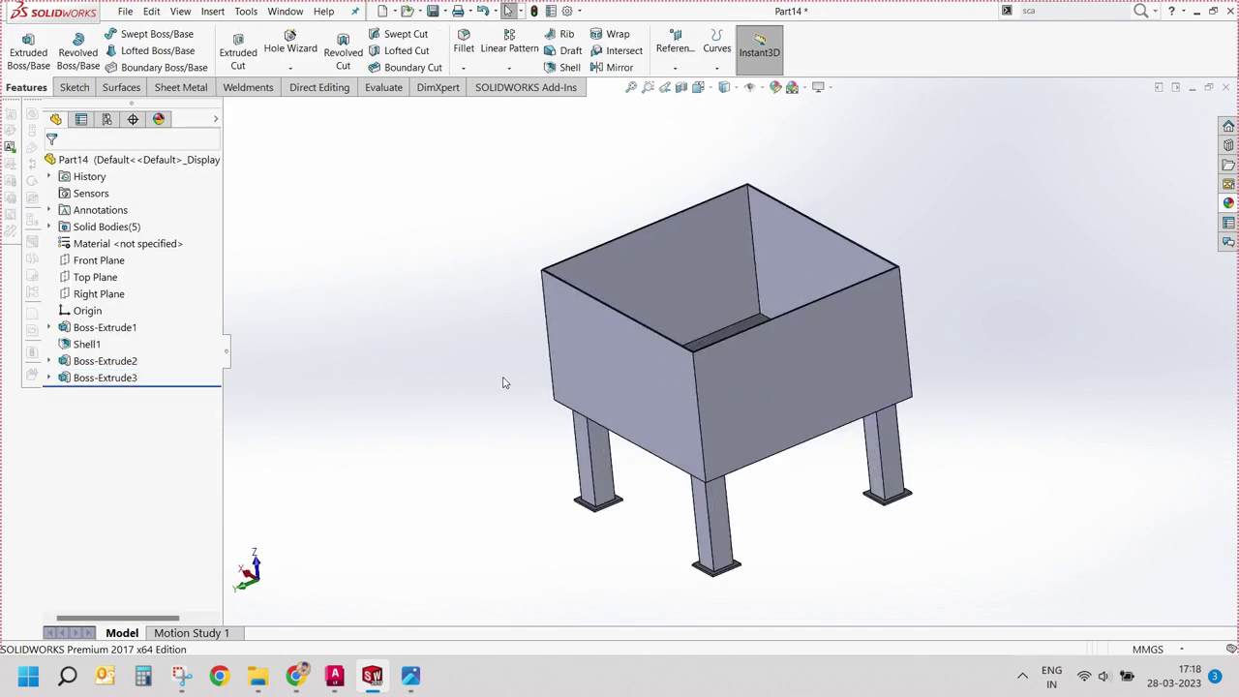
key("ctrl+s")
Step: Save the hopper part as APL-M-P011 in the Hopper folder
double_click(368, 131)
scroll(377, 236, "down", 3)
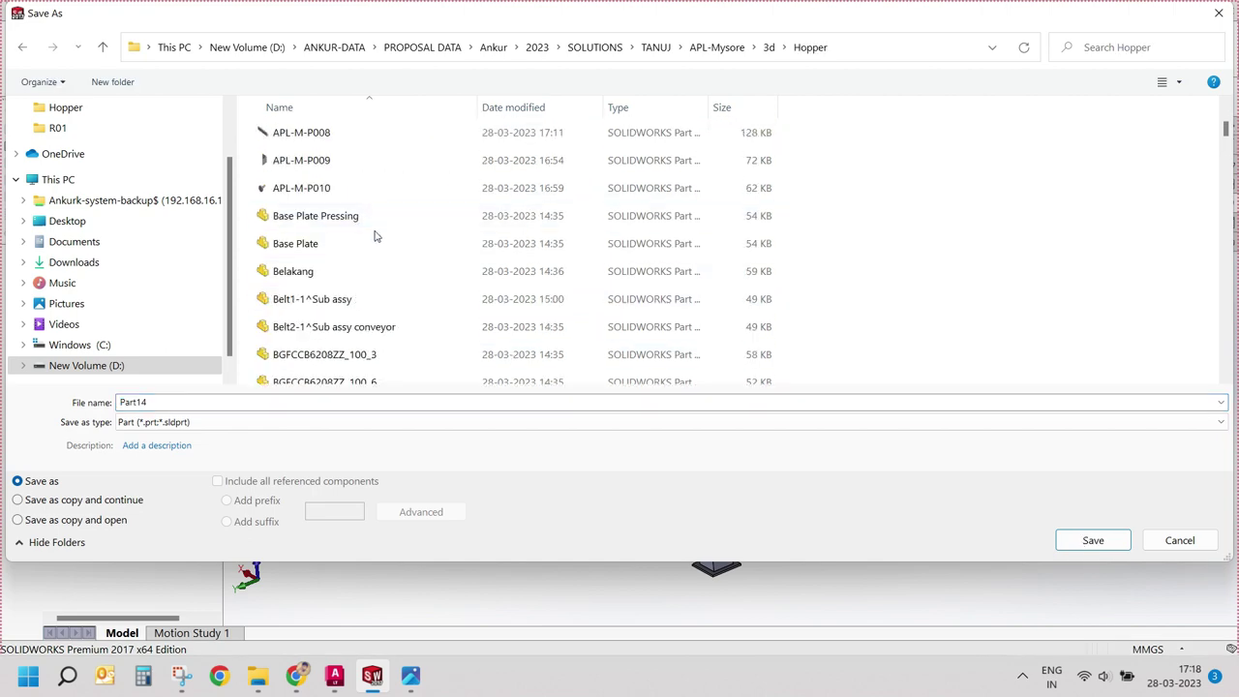
left_click(319, 188)
left_click(318, 402)
key("BackSpace")
type("11")
key("Return")
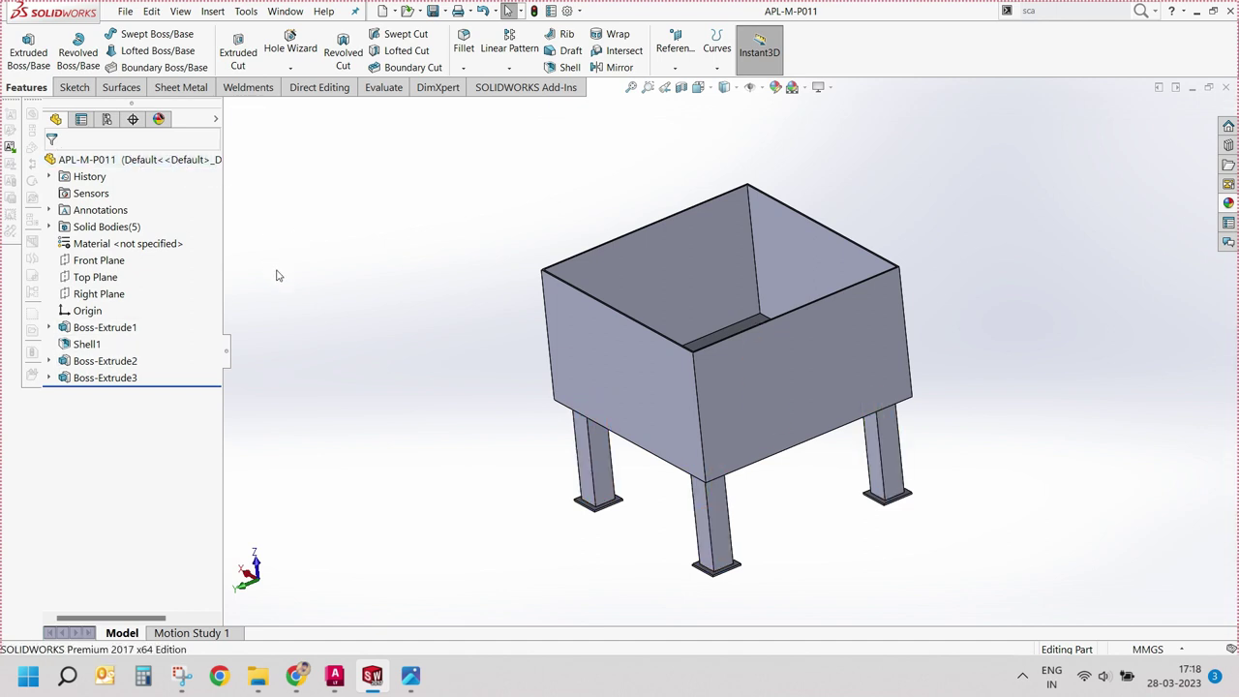
Step: Give the whole part a red appearance and switch to the APL-M-AS00 assembly
left_click(629, 349)
left_click(741, 299)
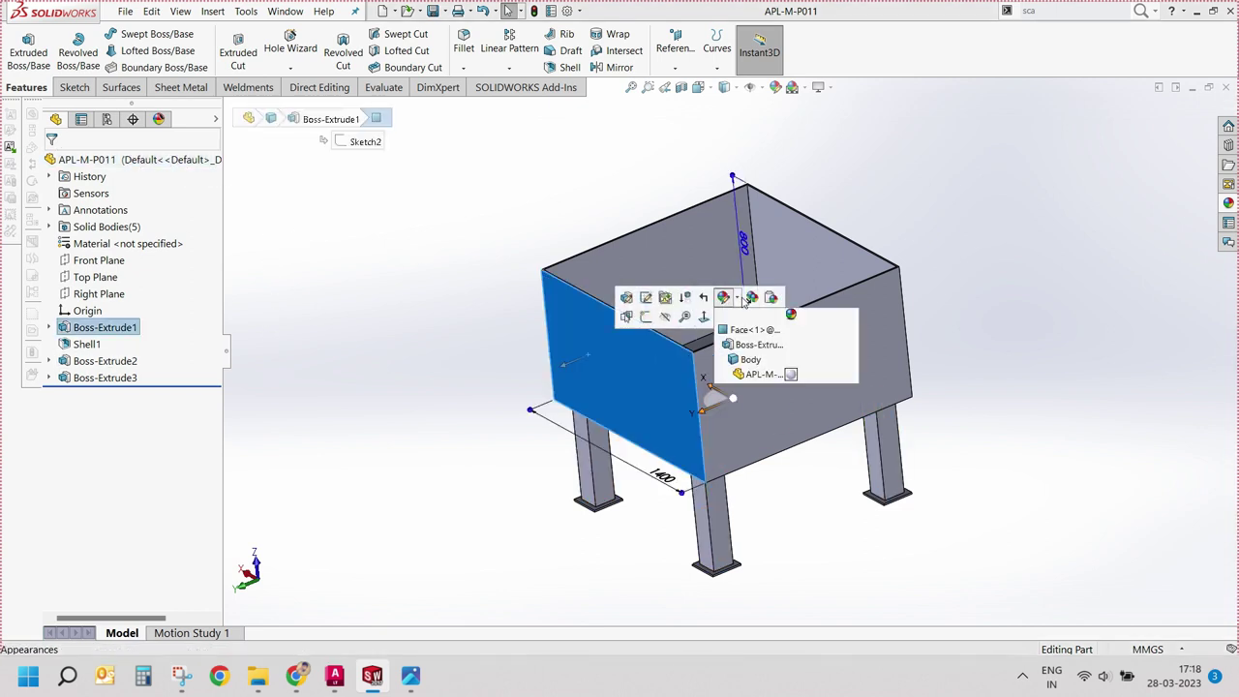
left_click(756, 375)
left_click(88, 505)
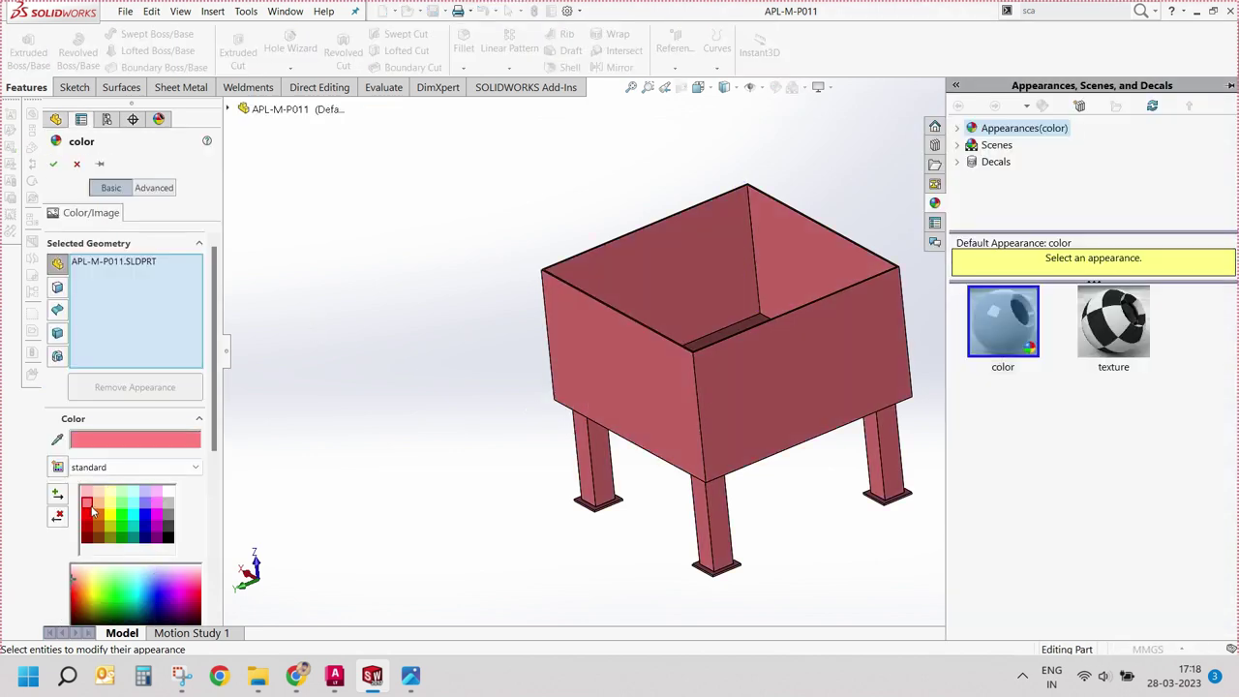
left_click(54, 166)
key("ctrl+Tab")
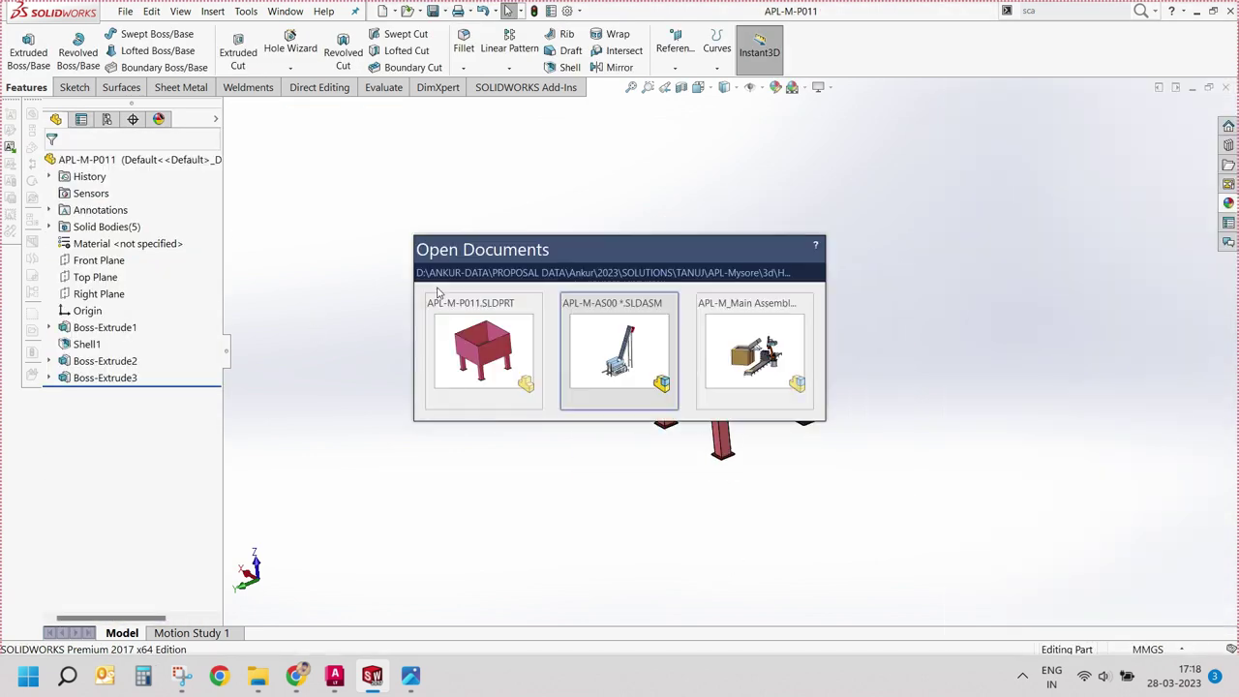
Step: Insert APL-M-P011 beside the conveyor machine, try mating it to the base, then undo that mate
left_click(102, 48)
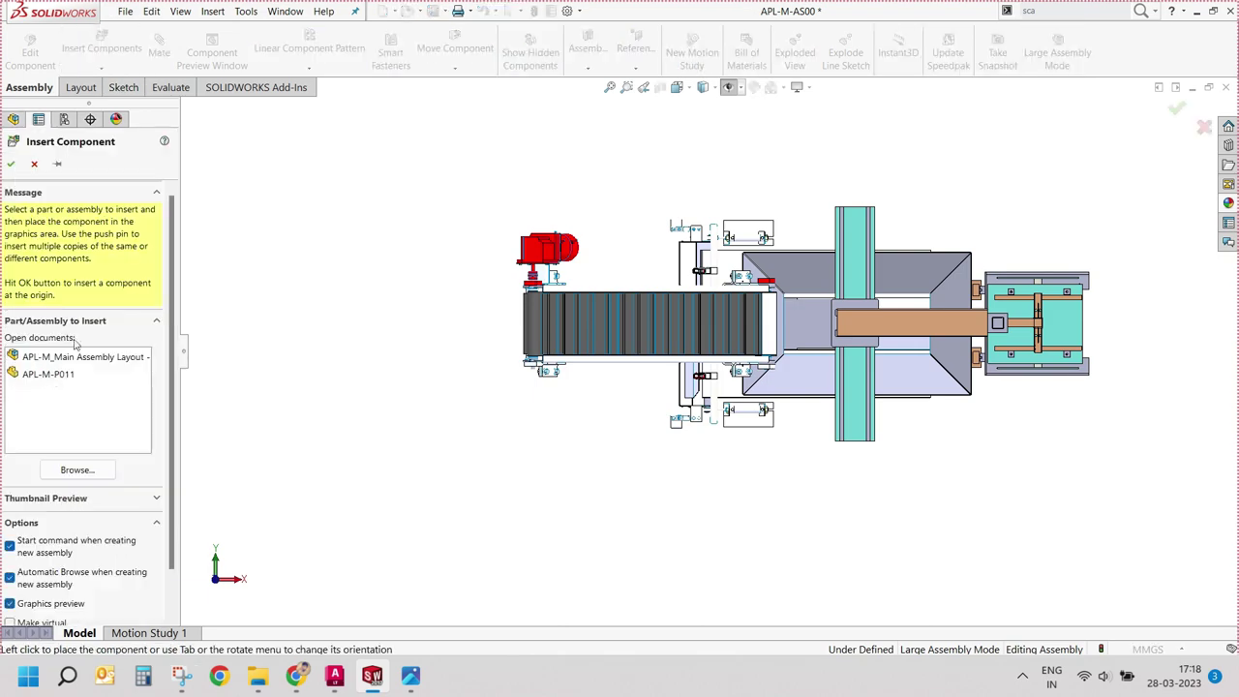
left_click(955, 484)
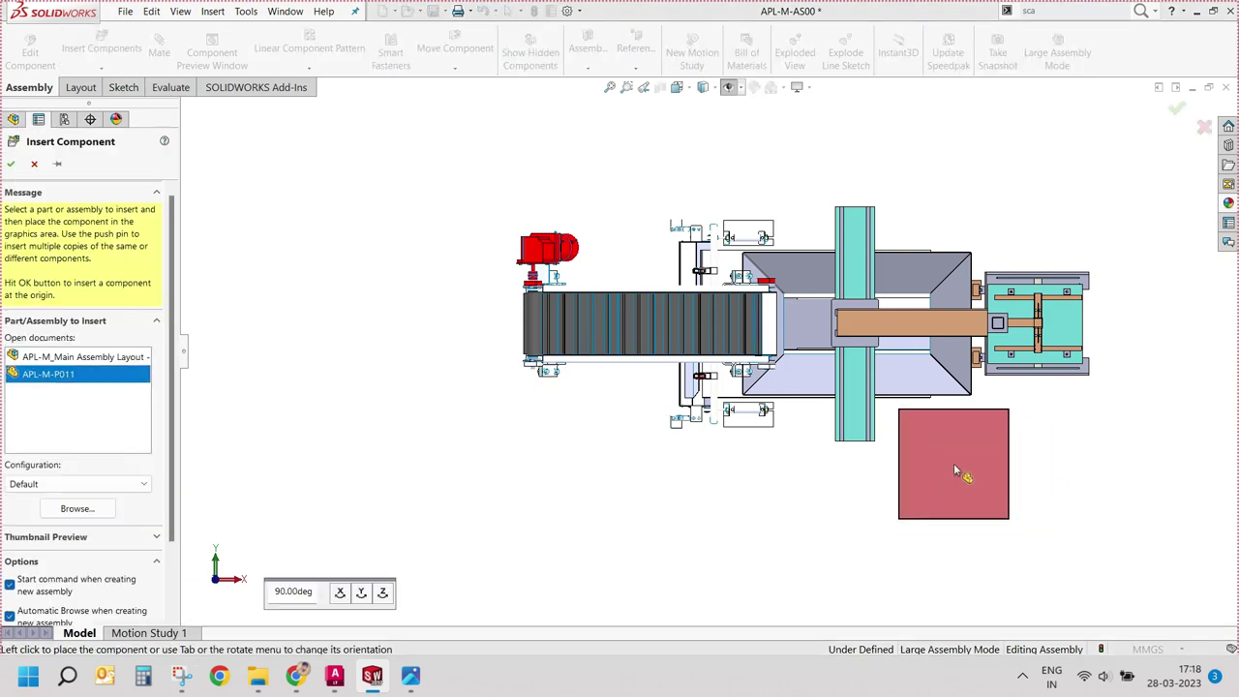
middle_click_drag(898, 441, 735, 484)
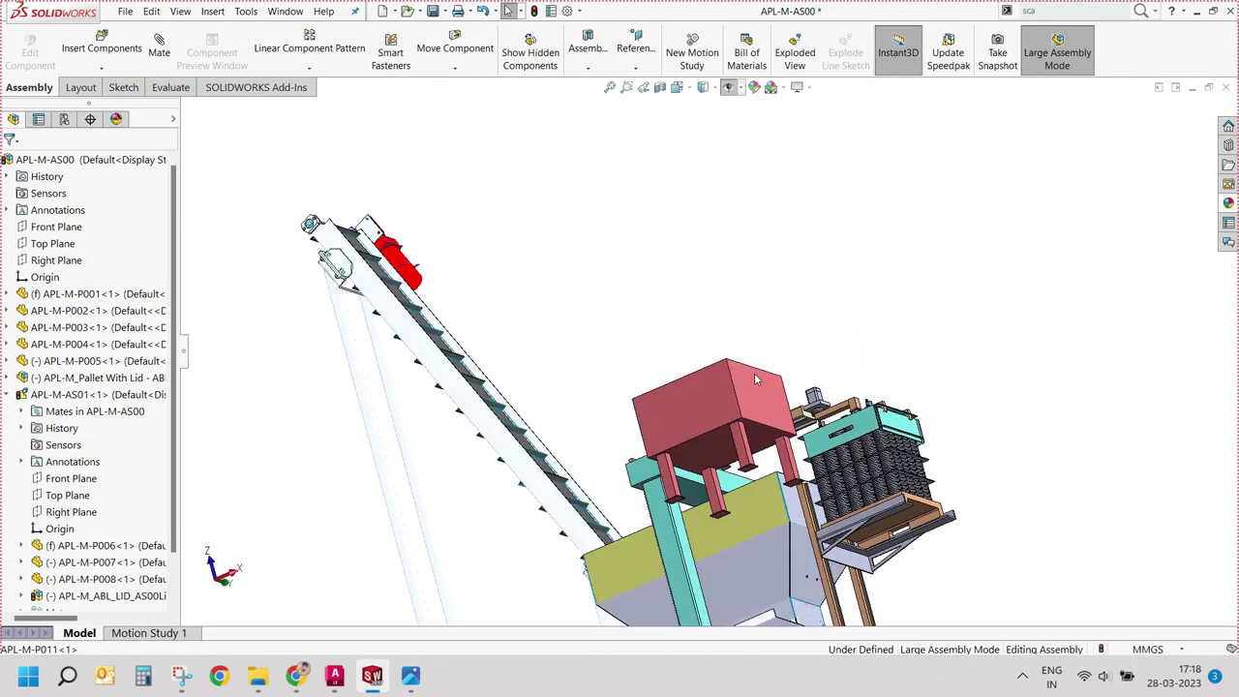
left_click(736, 484)
scroll(735, 484, "up", 3)
scroll(730, 498, "down", 3)
left_click(731, 499, "ctrl")
left_click(764, 440)
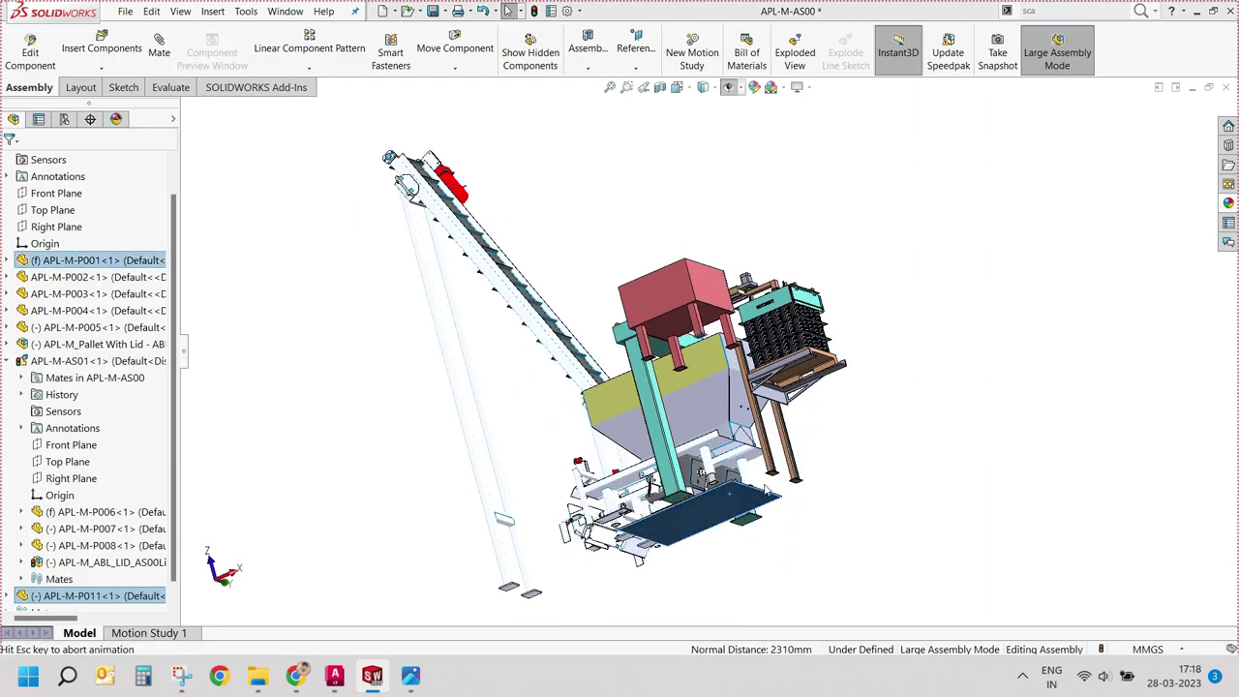
scroll(724, 468, "up", 3)
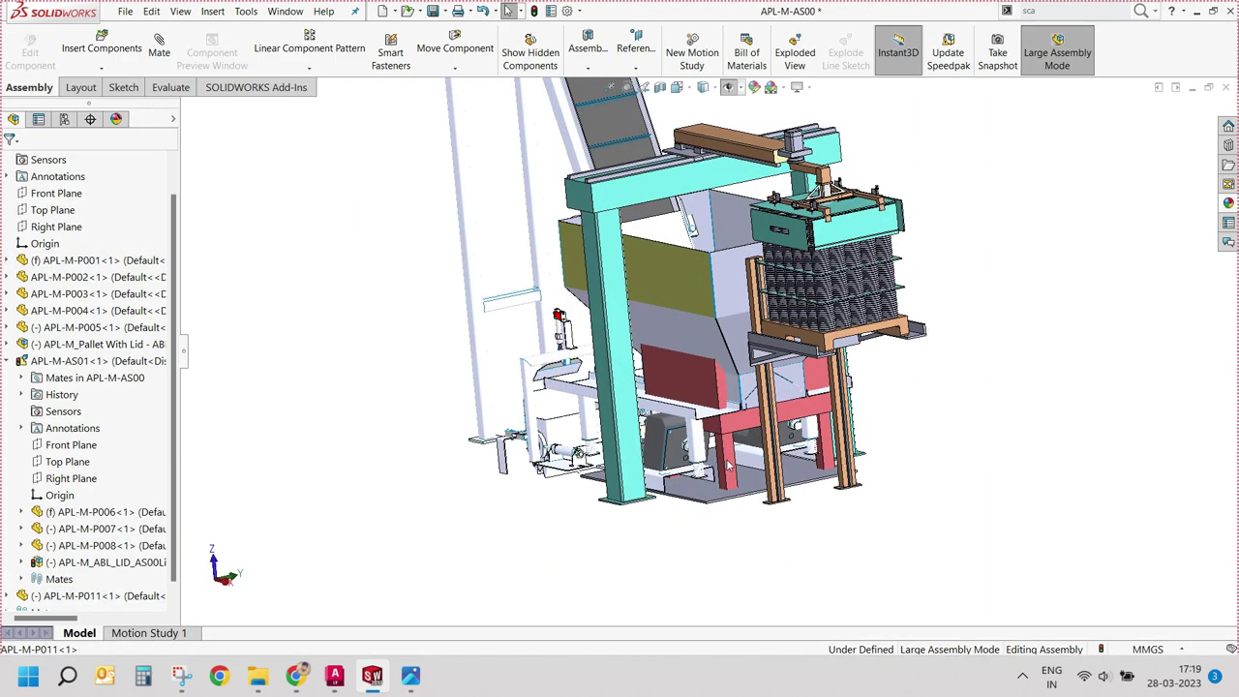
key("ctrl+z")
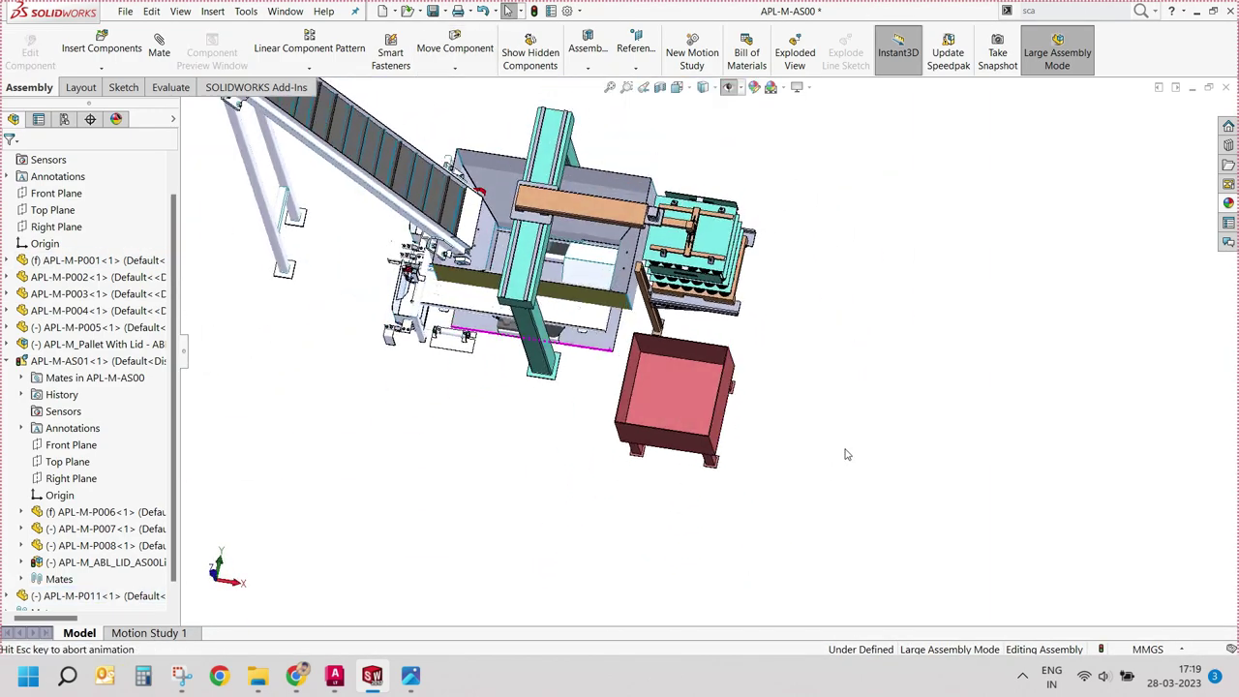
Step: Add a 50 mm Distance mate between the grey plate and the facing hopper side
left_click_drag(572, 401, 580, 405)
mouse_move(580, 405)
middle_mouse_down()
mouse_move(683, 423)
mouse_move(689, 378)
middle_mouse_up()
scroll(689, 379, "down", 3)
scroll(687, 319, "down", 3)
scroll(687, 292, "down", 3)
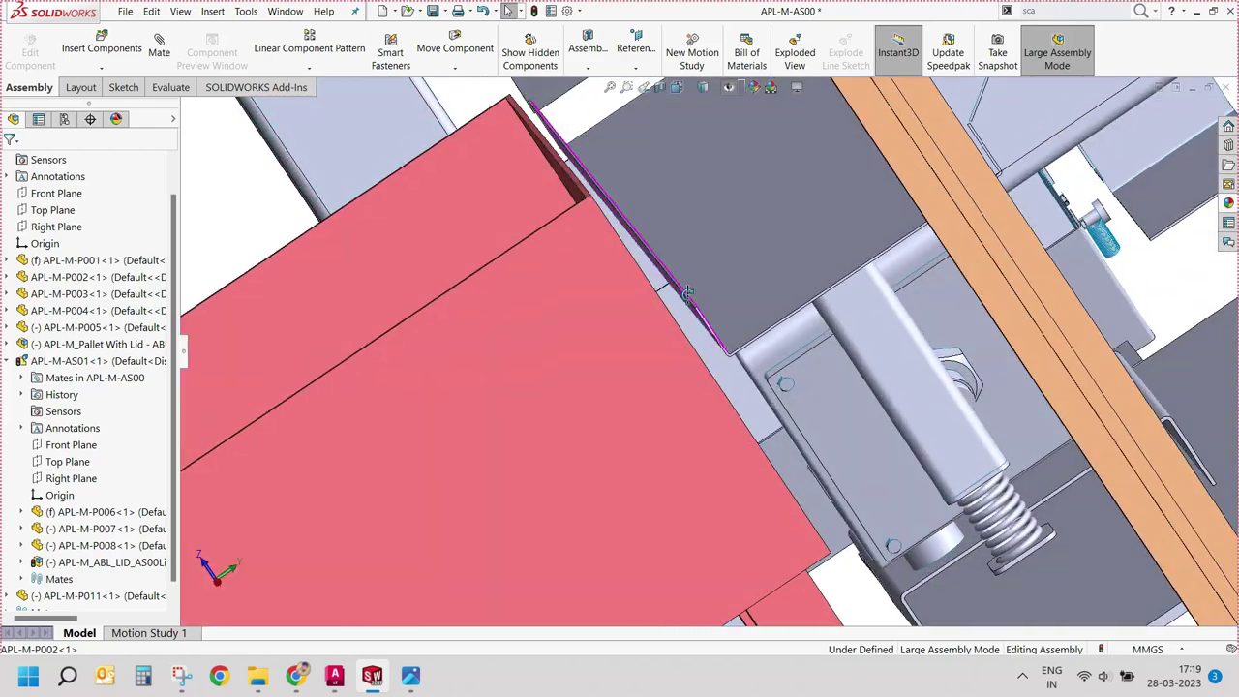
scroll(688, 292, "down", 2)
left_click(696, 327)
scroll(697, 327, "up", 5)
left_click(590, 417, "ctrl")
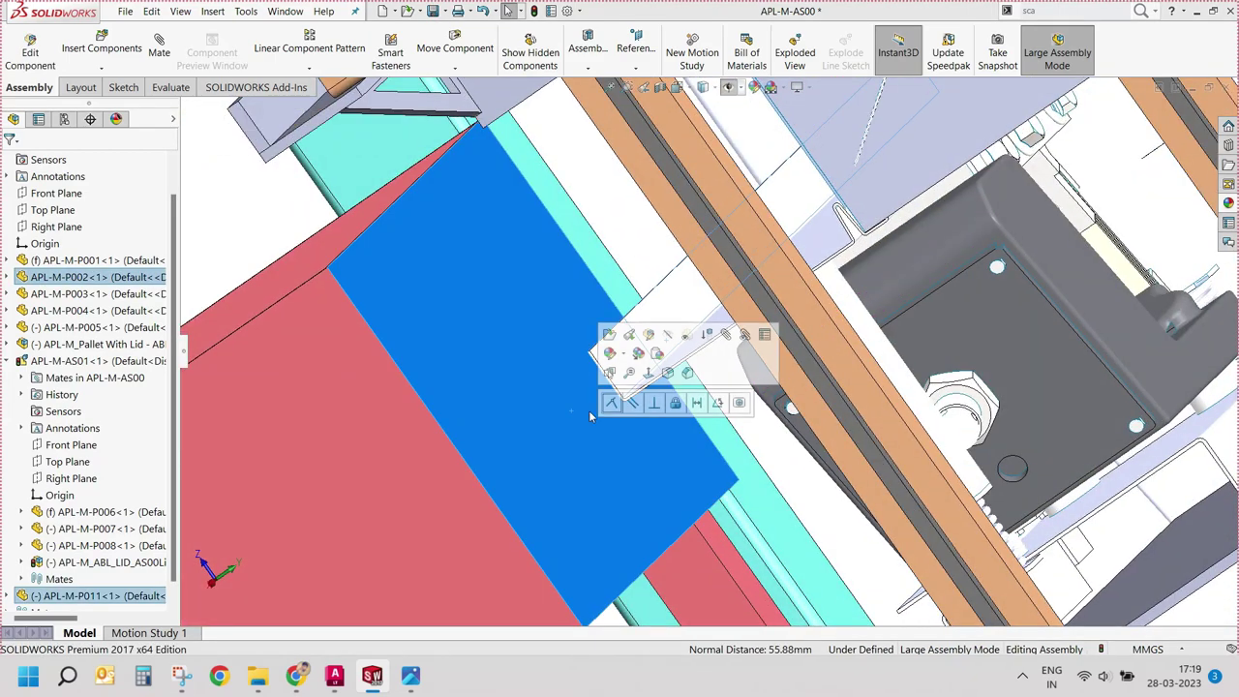
left_click(696, 403)
type("50")
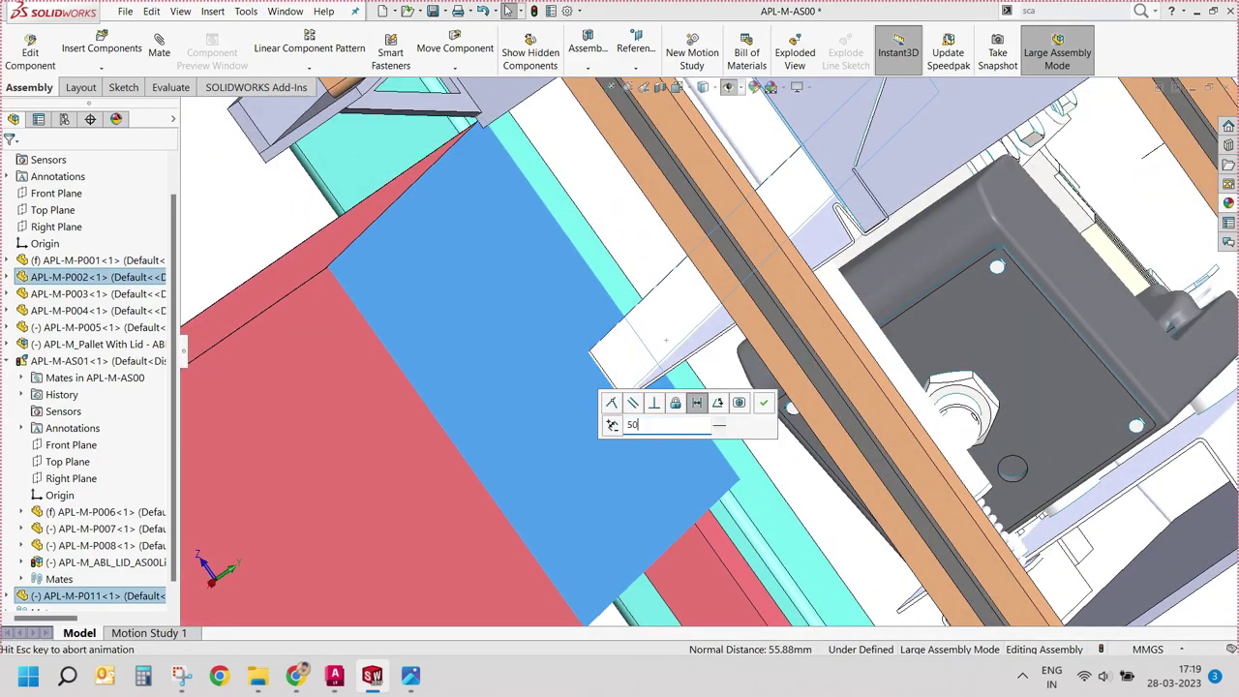
left_click(763, 402)
Step: Add a 250 mm Distance mate from the hopper to the teal frame beam, then view from above
scroll(585, 415, "up", 5)
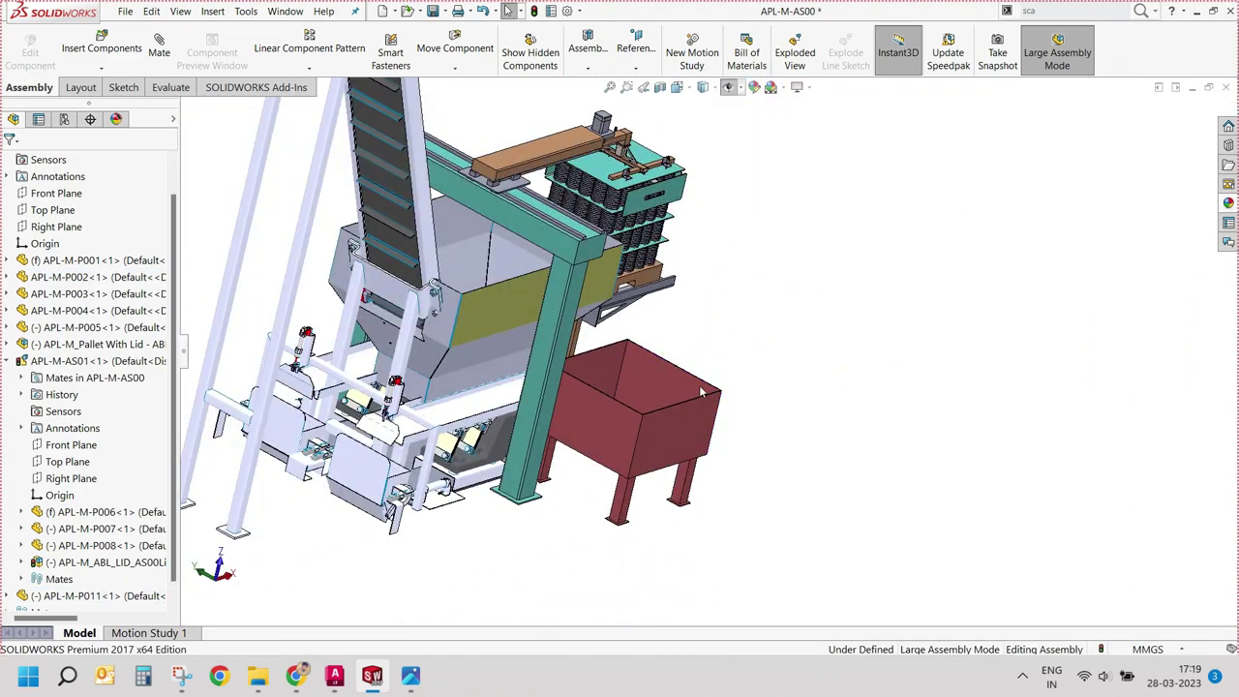
middle_click_drag(585, 414, 553, 356)
scroll(554, 356, "down", 3)
left_click(554, 356, "ctrl")
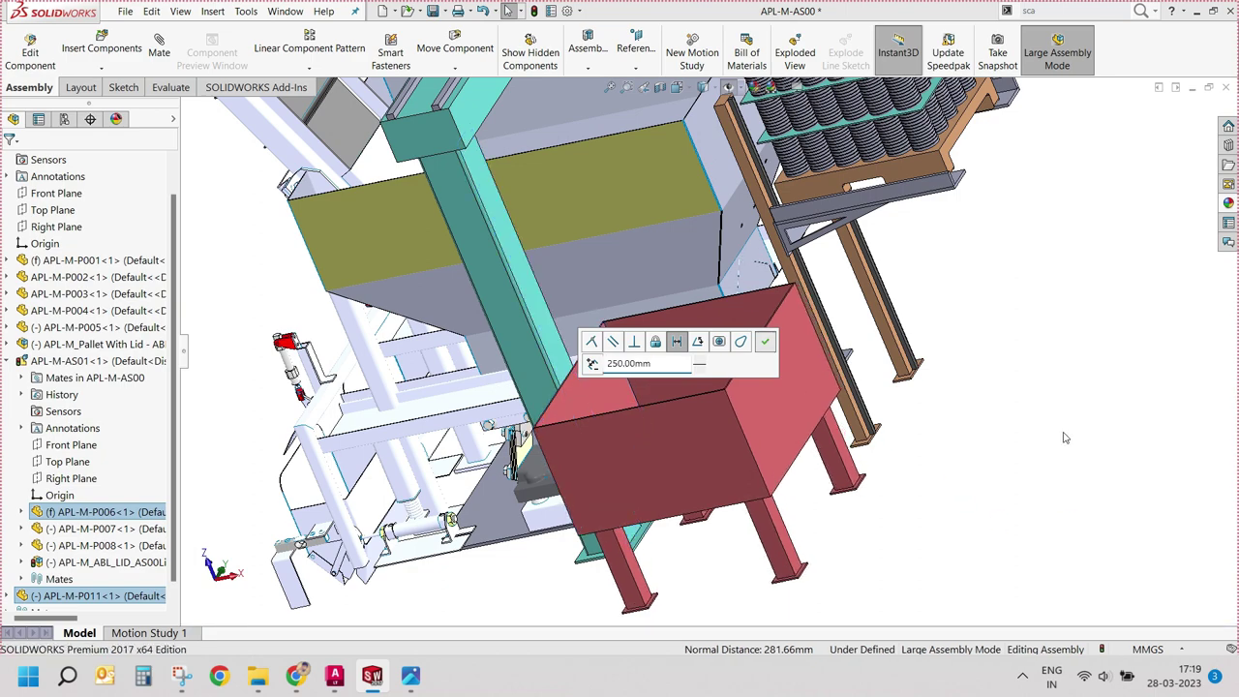
key("Return")
key("ctrl+8")
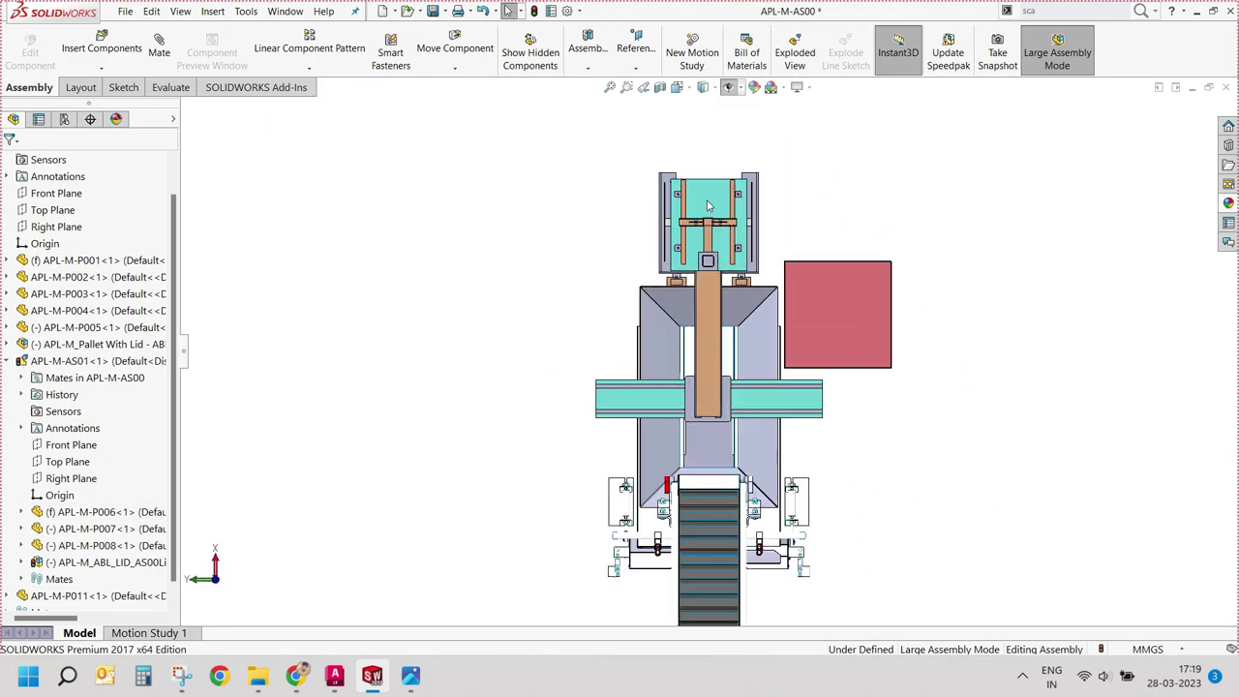
Step: Collapse the feature tree and open subassembly APL-M-AS01 in its own window
scroll(96, 378, "down", 10)
scroll(97, 383, "up", 1)
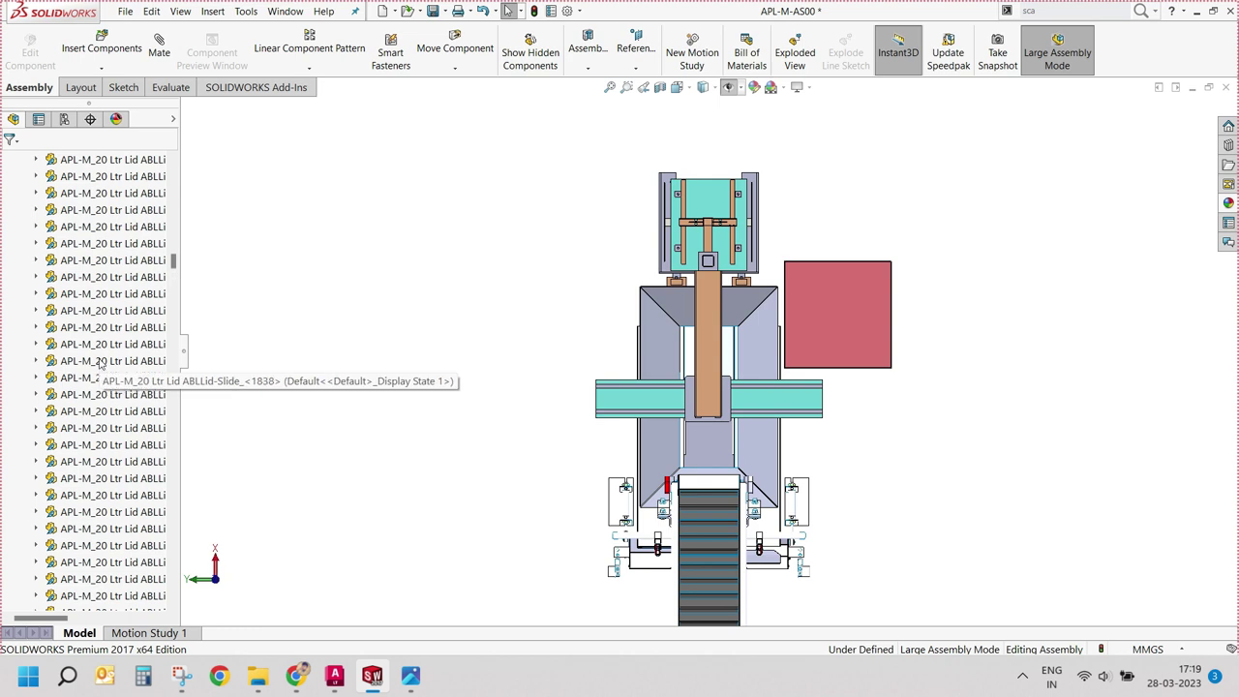
scroll(94, 358, "up", 2)
scroll(101, 352, "up", 7)
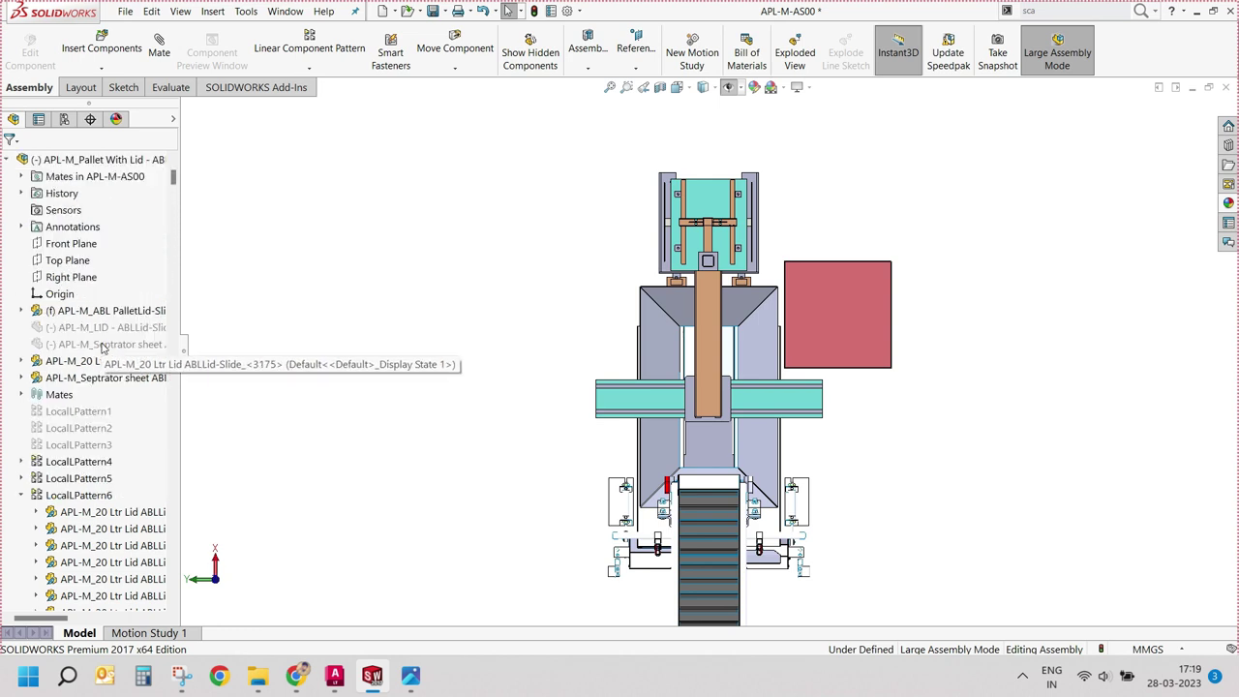
left_click(21, 494)
right_click(142, 261)
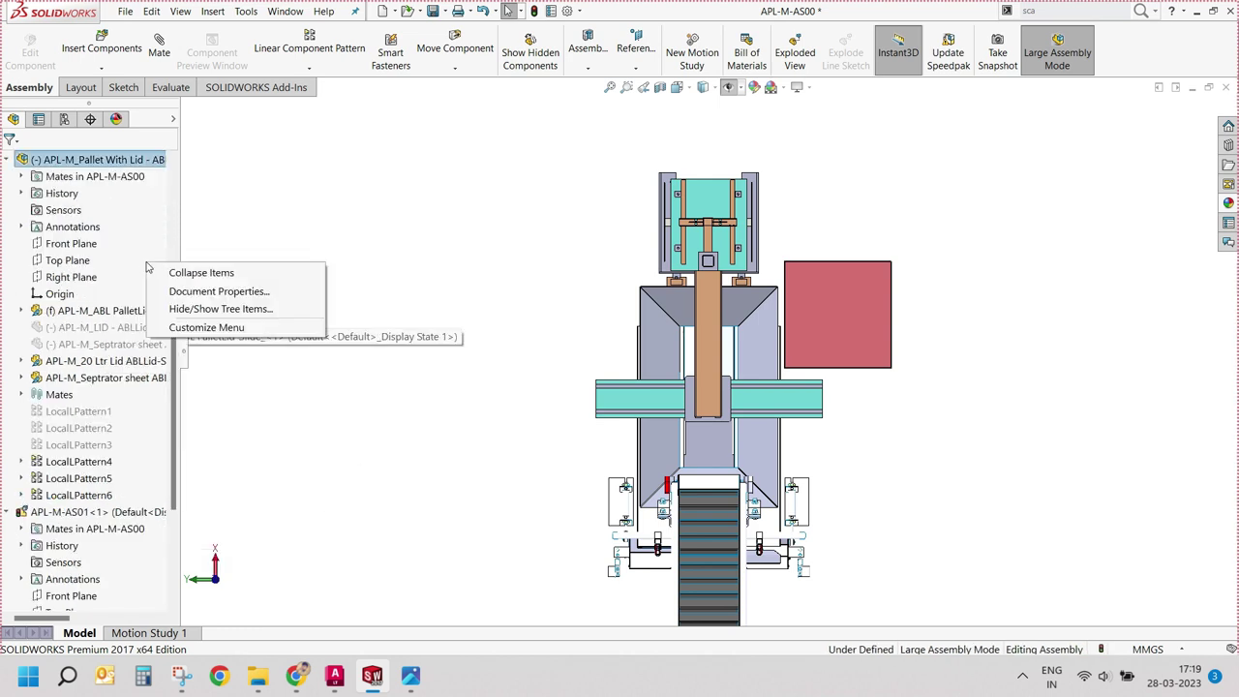
left_click(188, 266)
left_click(56, 394)
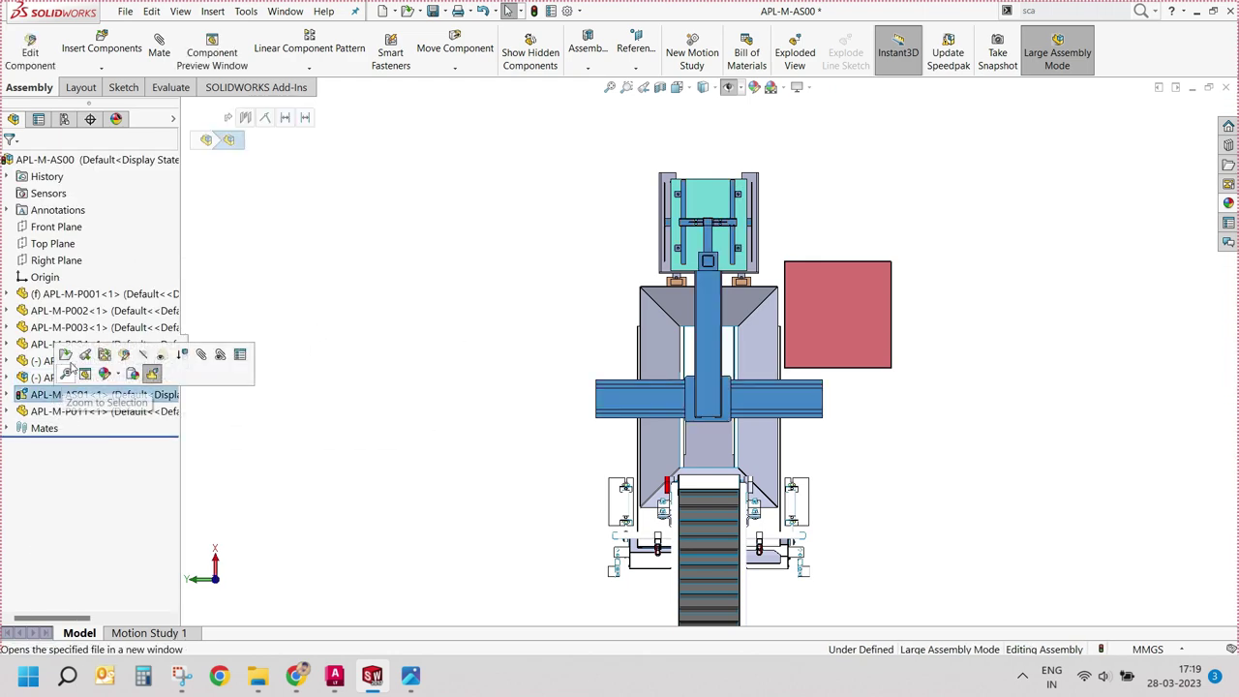
left_click(145, 356)
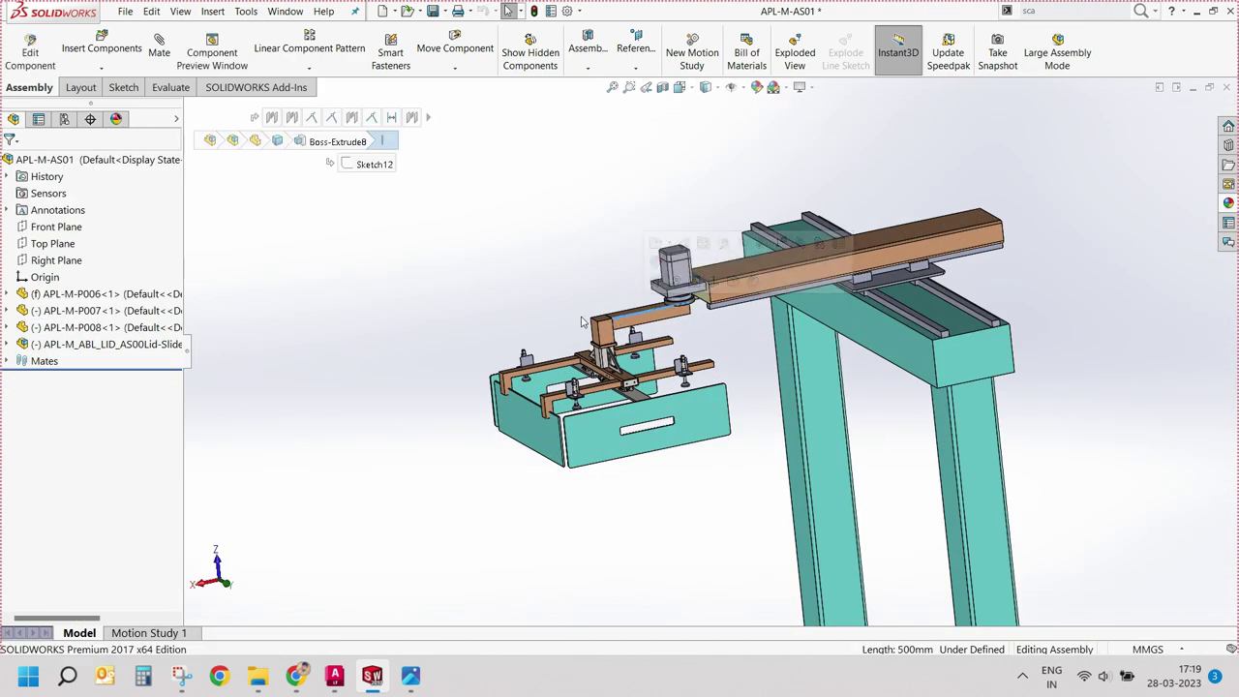
Step: Select the lid-slide subassembly and enable free component movement
left_click(73, 311)
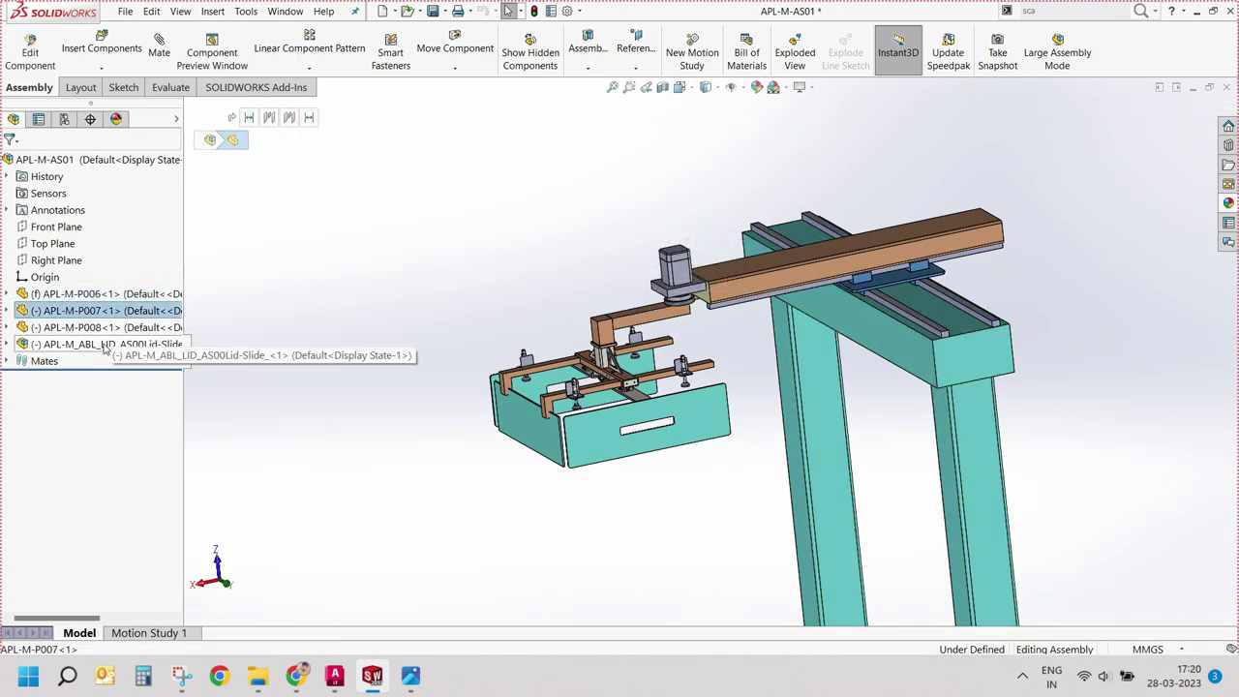
left_click(104, 344)
right_click(291, 116)
left_click(326, 189)
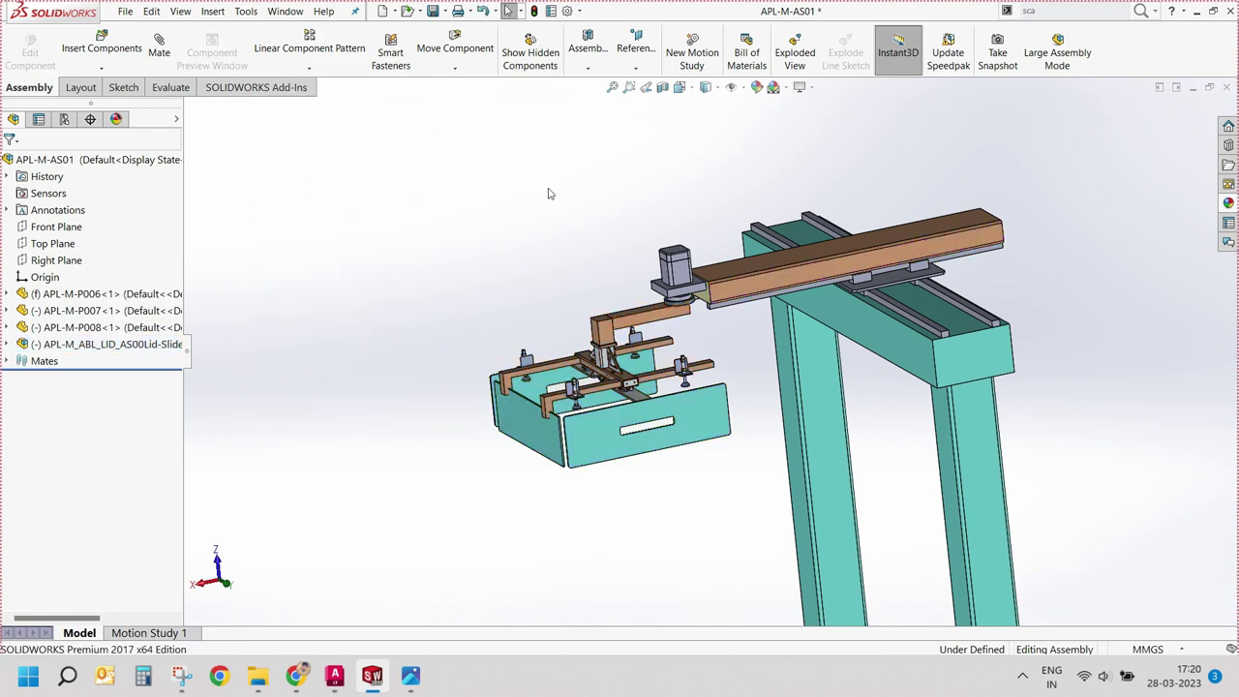
left_click(454, 68)
left_click(504, 83)
Step: Add a Parallel mate between two faces of the lid gripper arm
mouse_move(542, 194)
middle_mouse_down()
mouse_move(586, 227)
mouse_move(617, 197)
middle_mouse_up()
scroll(620, 195, "down", 2)
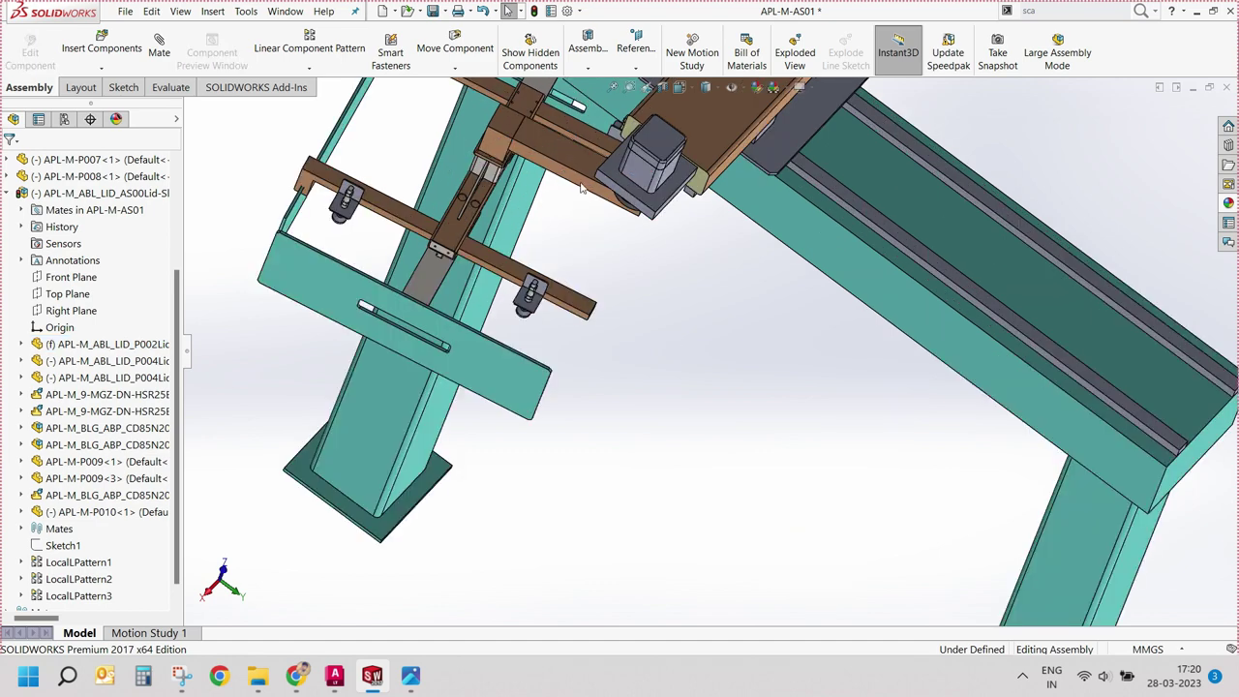
left_click(625, 193)
left_click(627, 199, "ctrl")
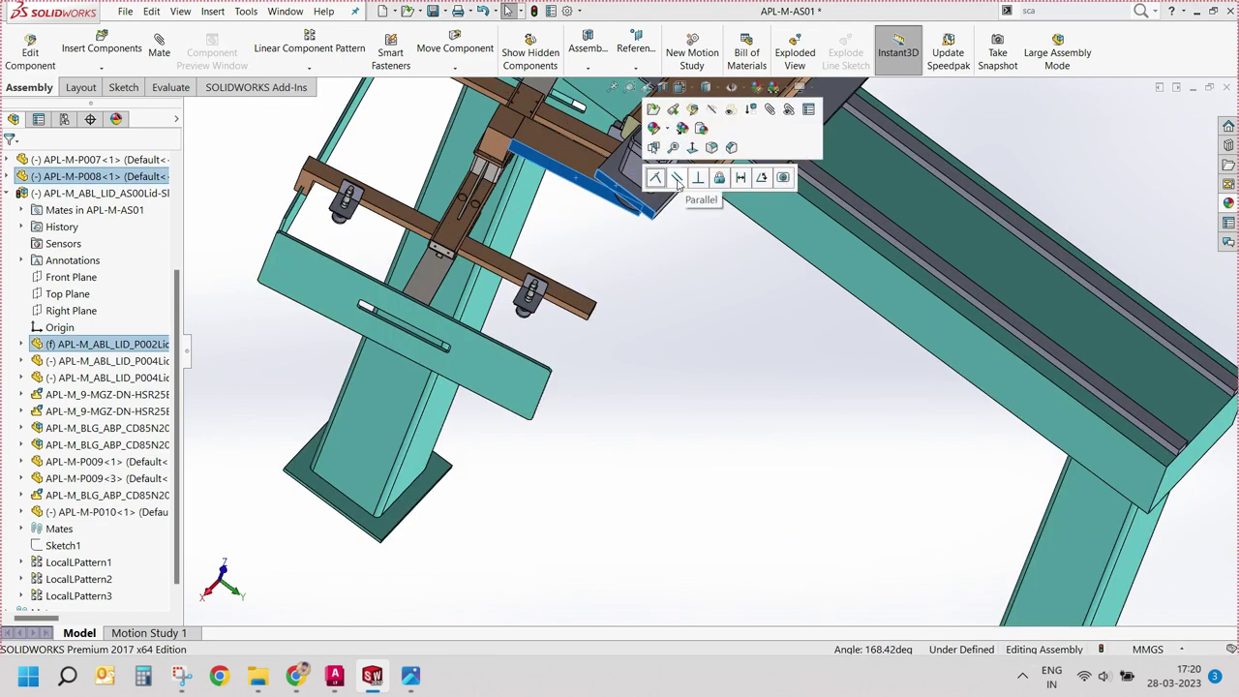
left_click(678, 179)
scroll(677, 332, "up", 5)
middle_click_drag(622, 498, 883, 401)
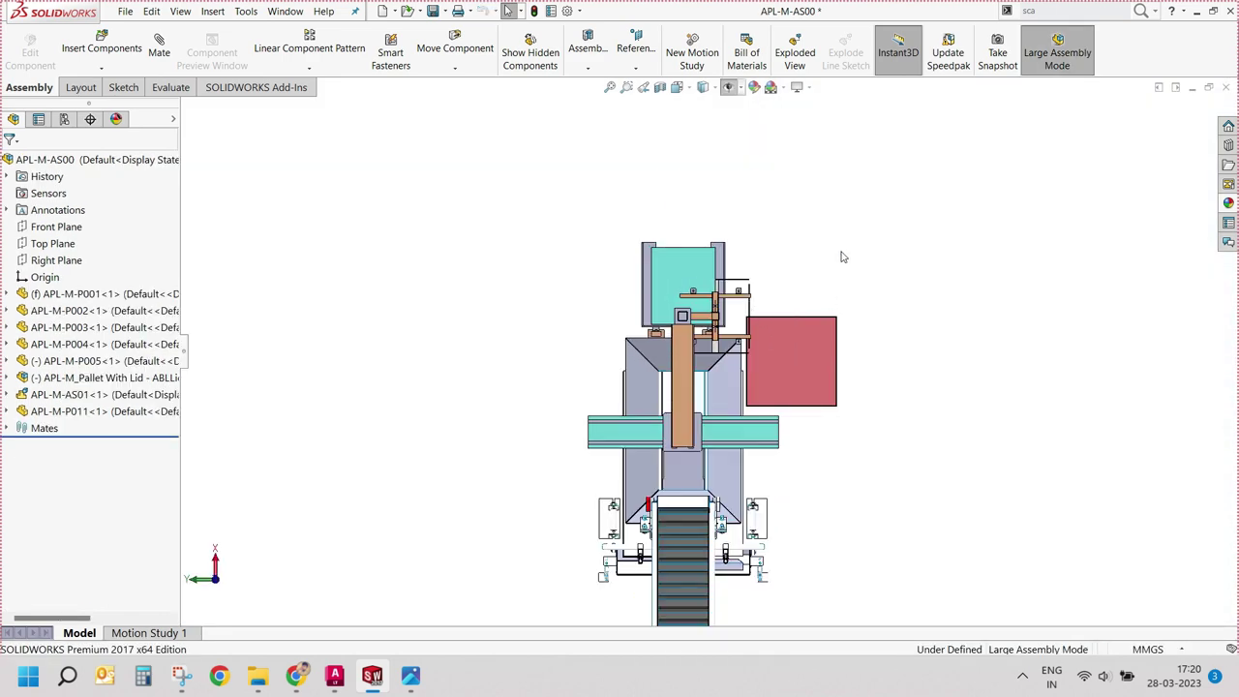
Step: Slide the lid gripper over the red hopper and inspect the assembly in isometric view
left_click_drag(692, 281, 816, 357)
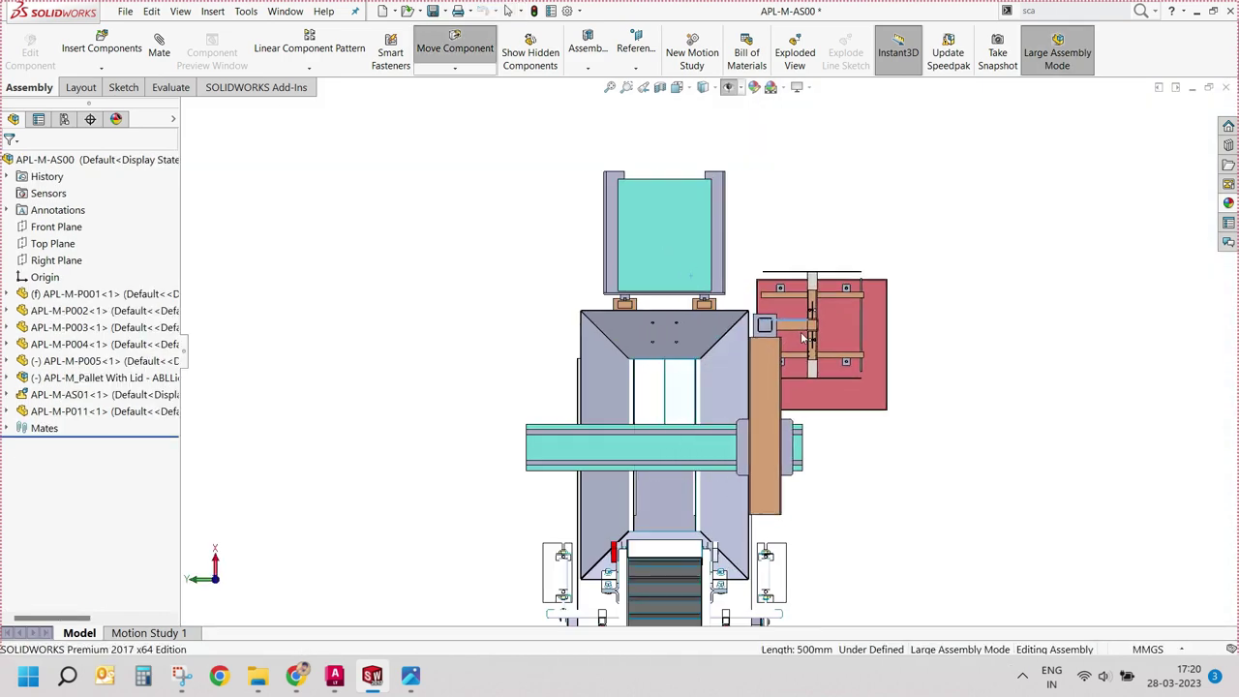
left_click(509, 11)
key("ctrl+7")
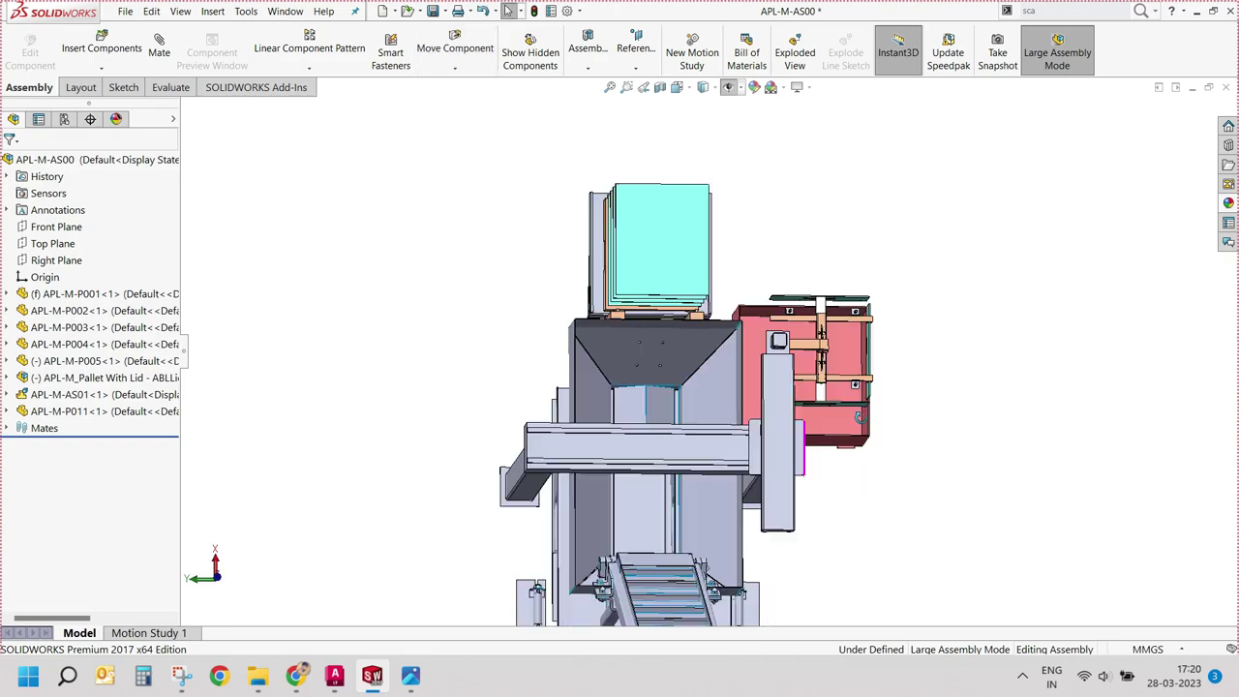
middle_click_drag(813, 310, 786, 376)
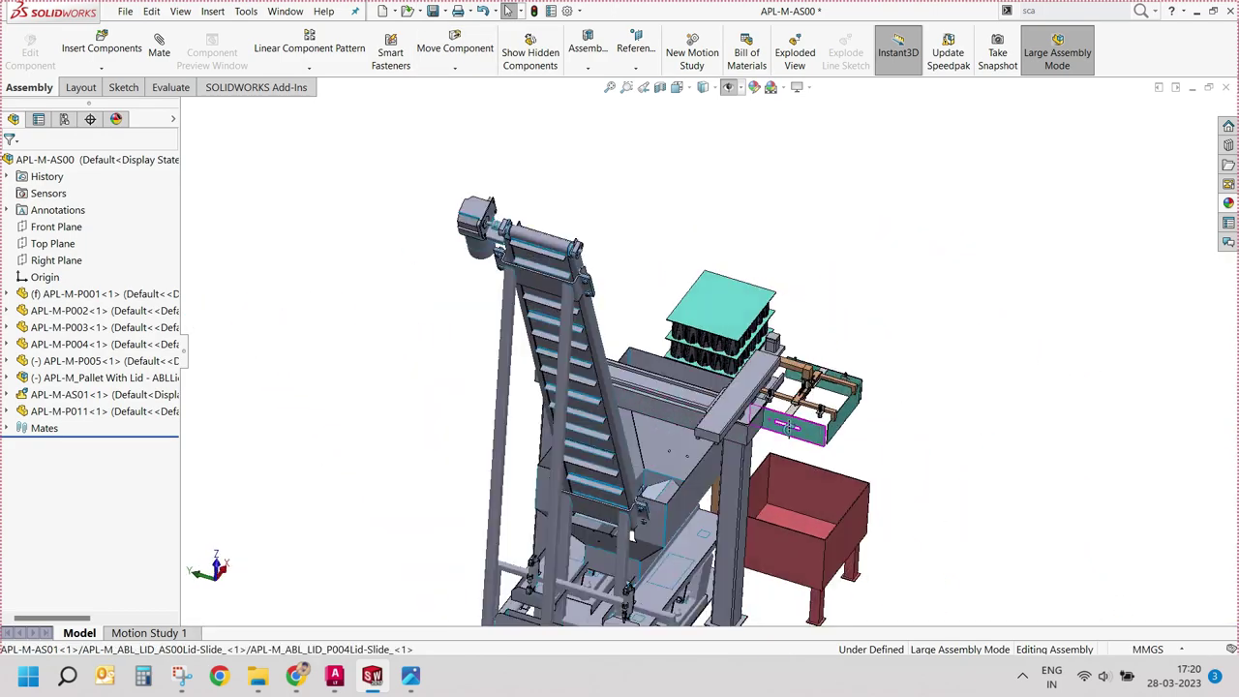
scroll(786, 375, "down", 2)
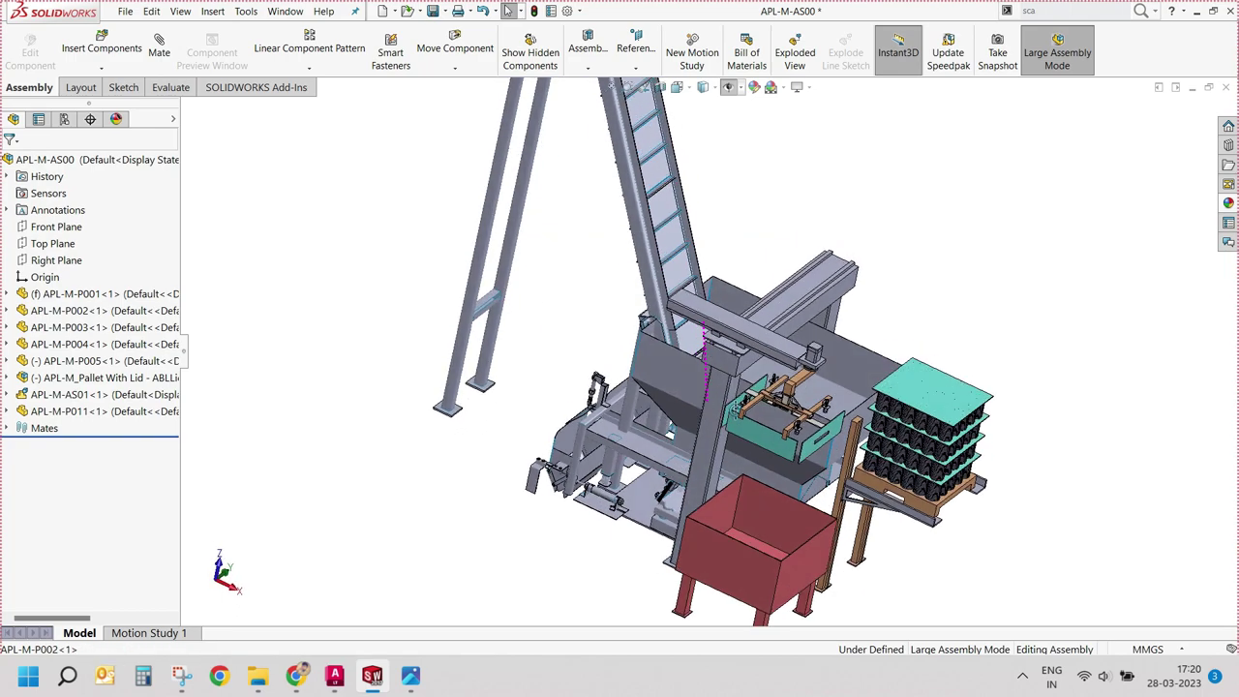
scroll(779, 380, "up", 2)
scroll(770, 384, "up", 2)
scroll(765, 384, "down", 2)
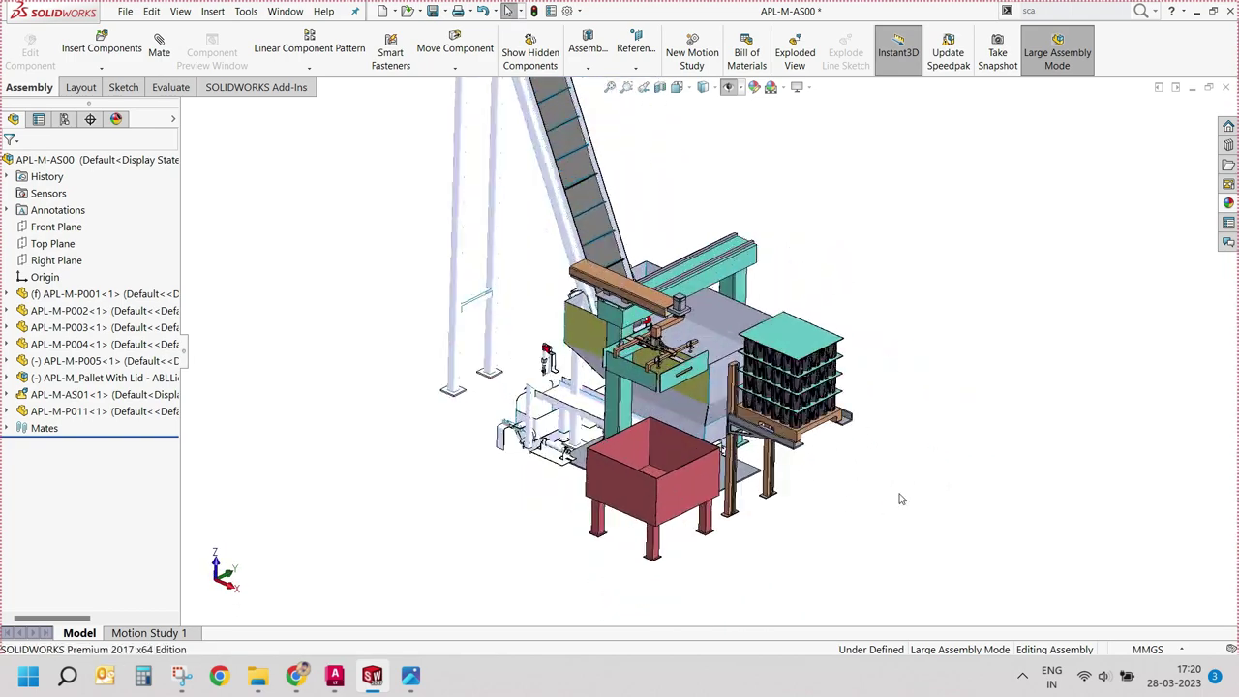
mouse_move(257, 675)
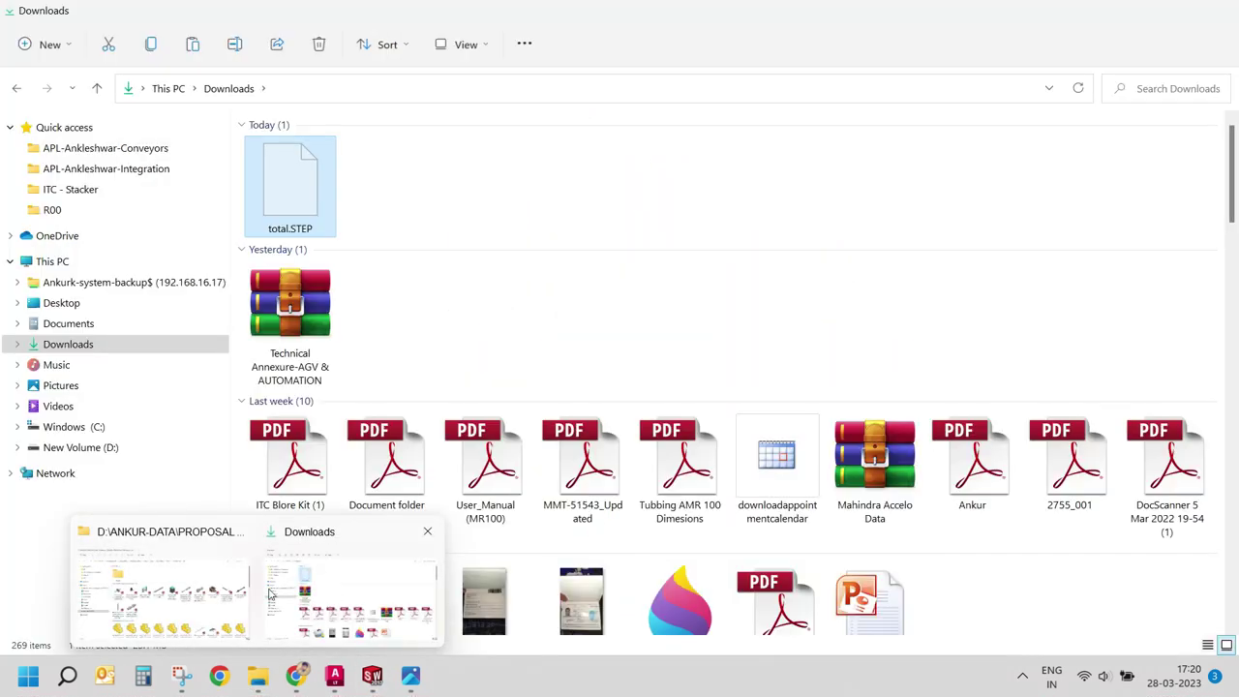
middle_click_drag(860, 465, 823, 455)
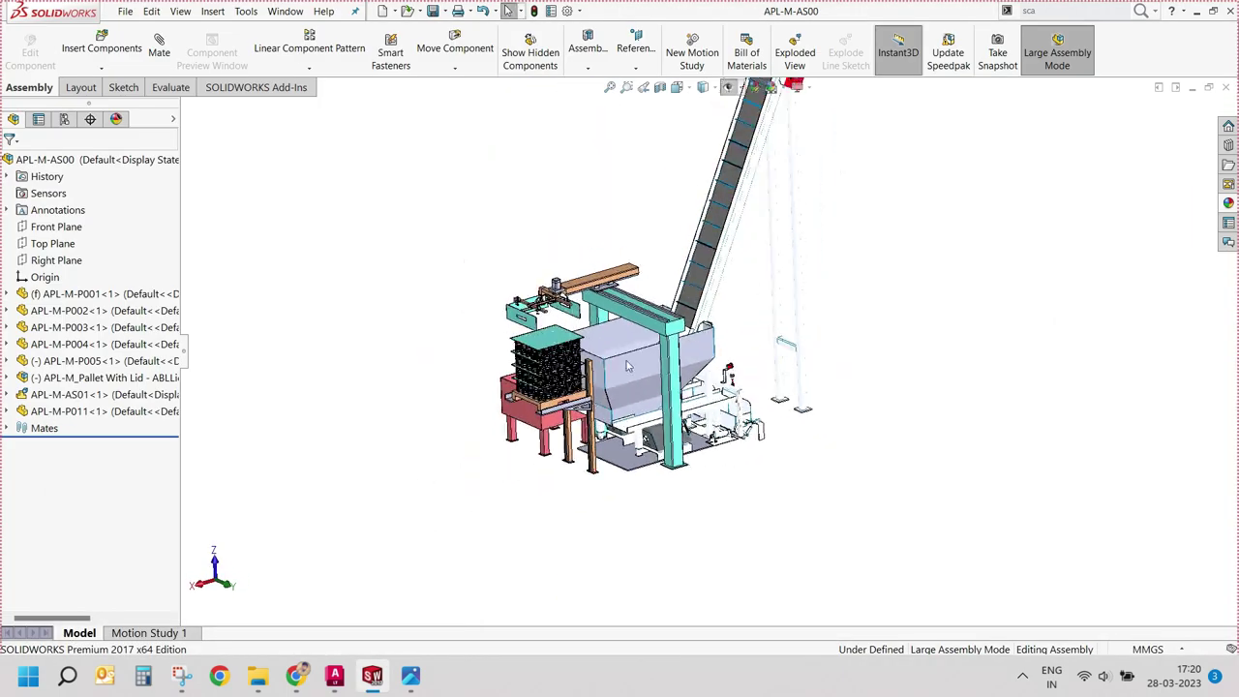
middle_click_drag(948, 435, 782, 373)
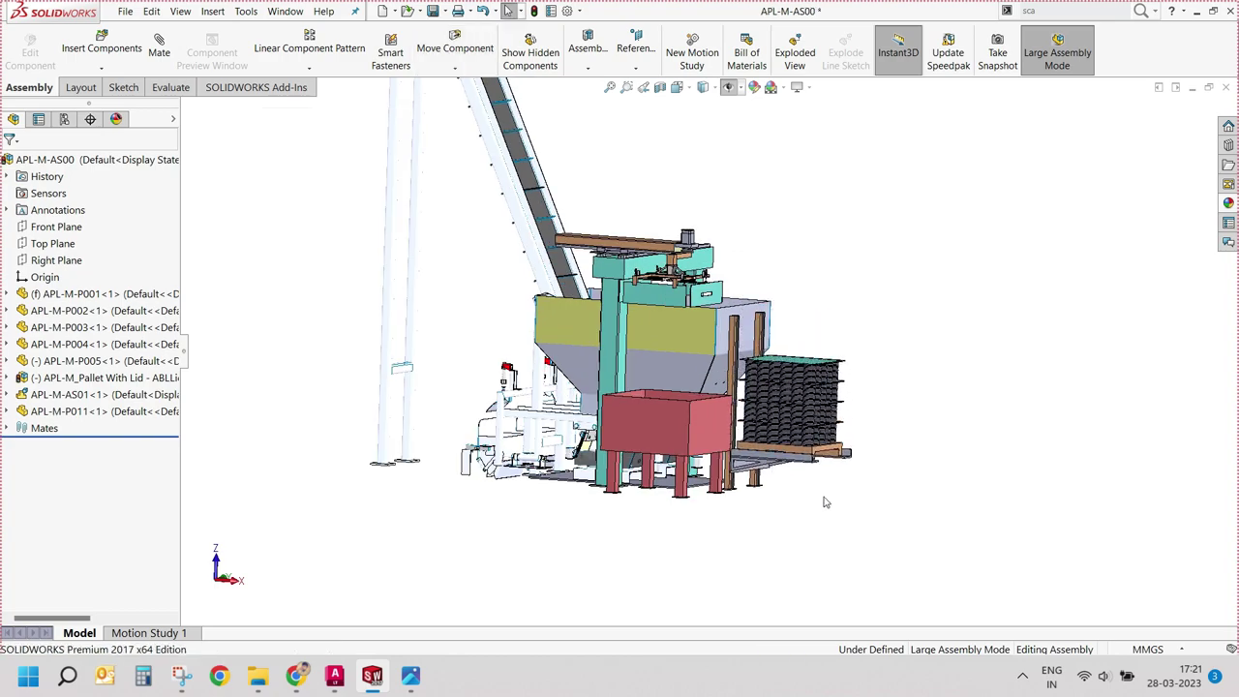
mouse_move(825, 502)
middle_mouse_down()
mouse_move(849, 479)
mouse_move(804, 528)
middle_mouse_up()
scroll(742, 390, "down", 5)
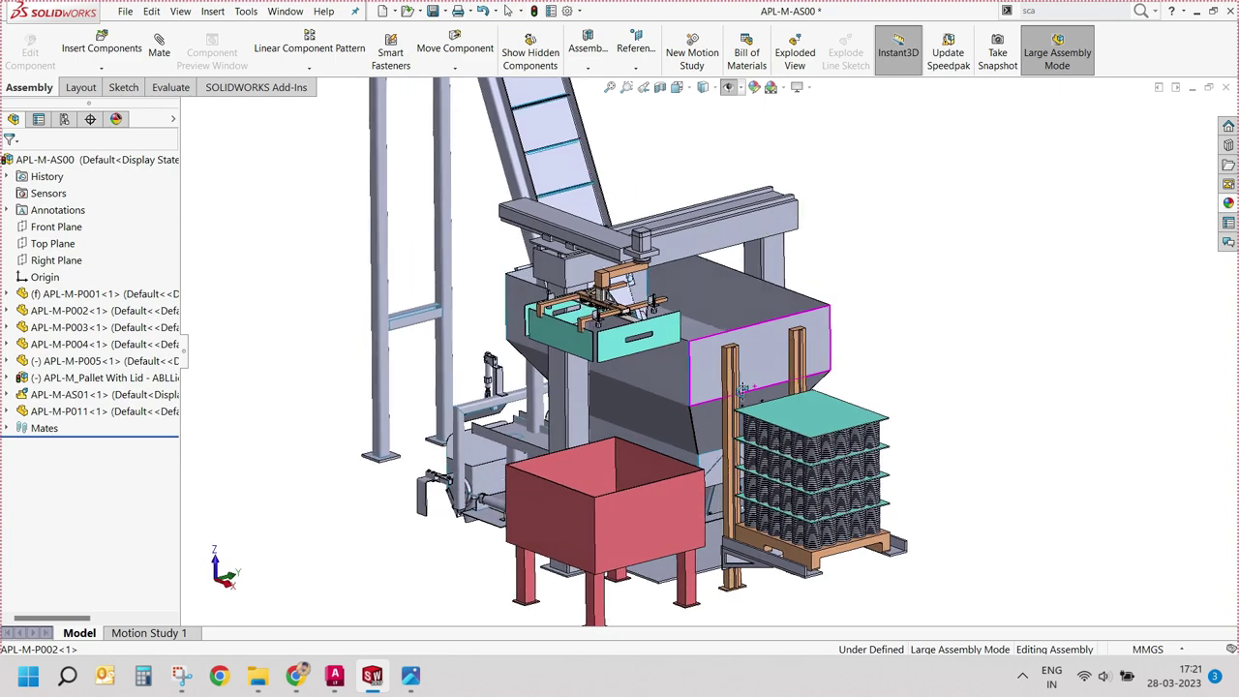
mouse_move(743, 390)
middle_mouse_down()
mouse_move(742, 373)
mouse_move(868, 366)
middle_mouse_up()
scroll(868, 365, "down", 2)
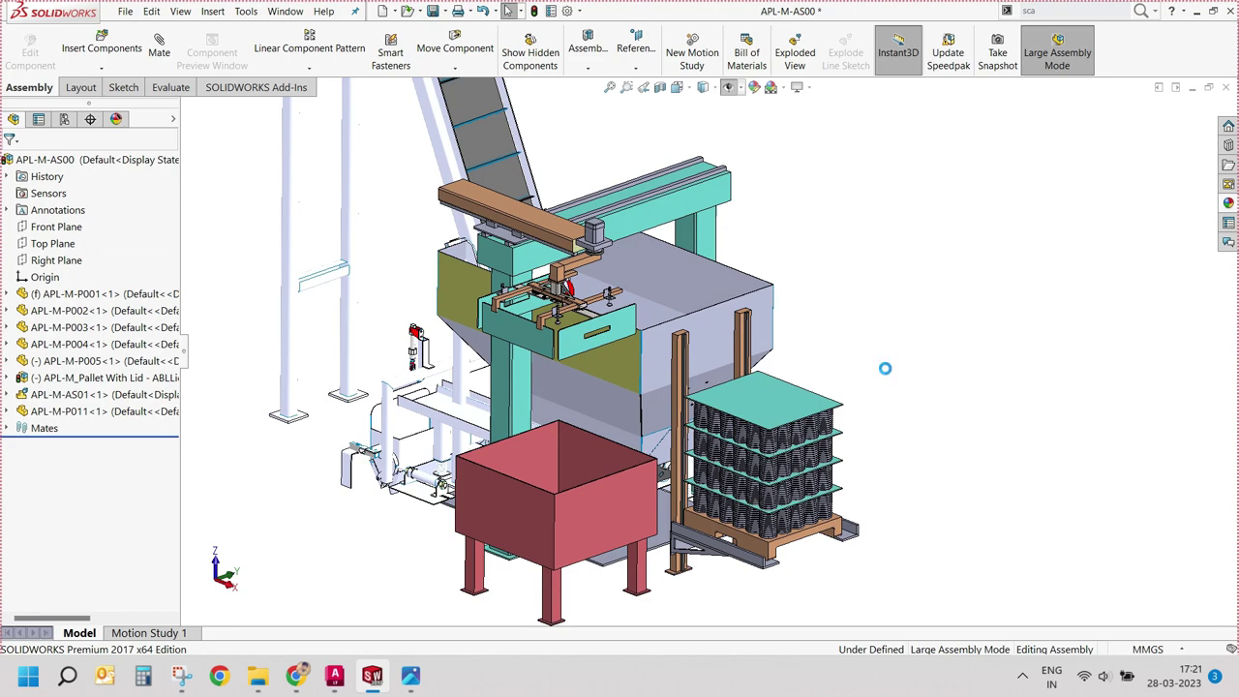
scroll(717, 363, "up", 2)
scroll(716, 363, "up", 1)
scroll(716, 363, "up", 1)
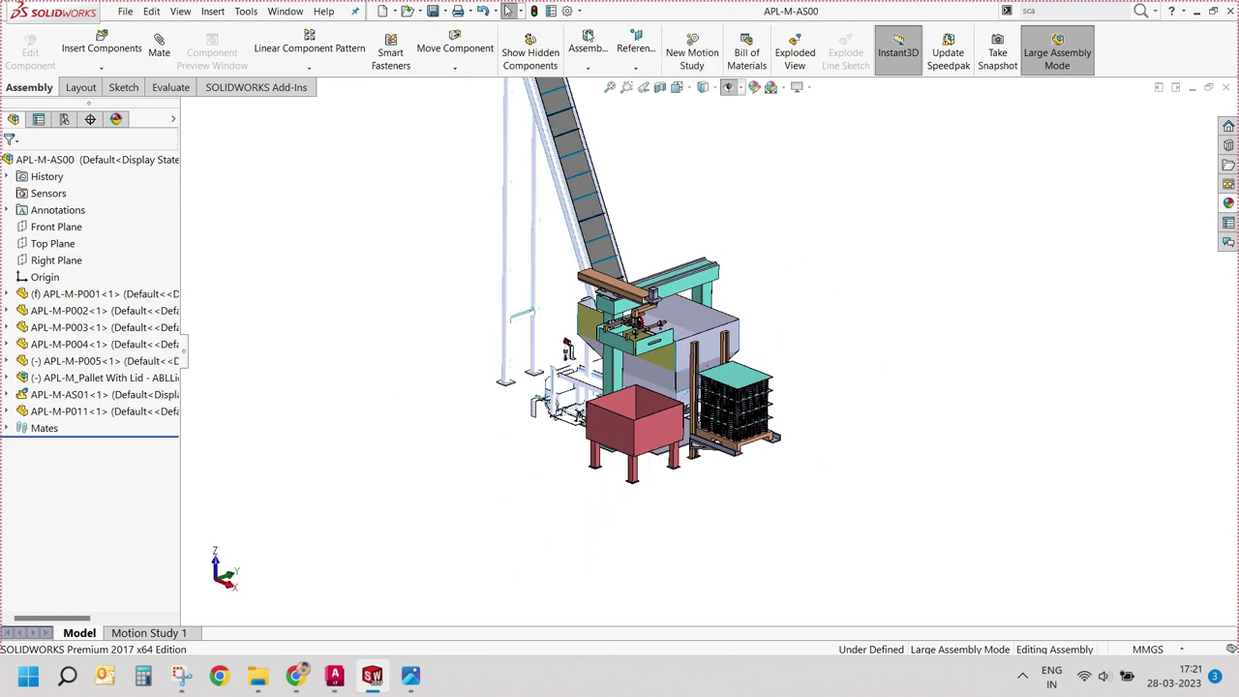